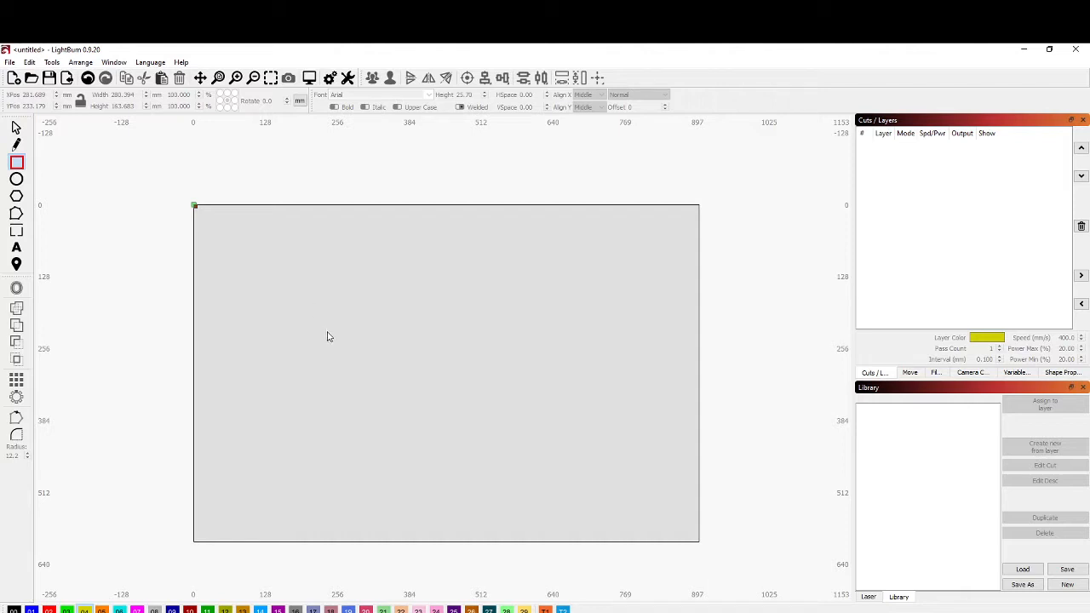
scroll(367, 351, up, 3)
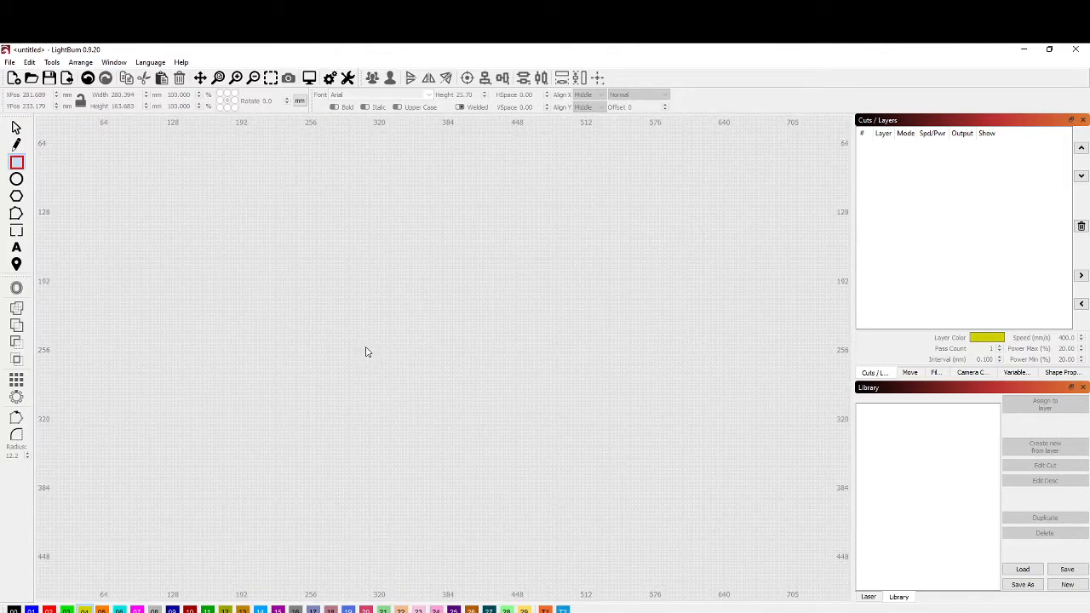
scroll(365, 351, down, 4)
scroll(351, 354, up, 2)
scroll(349, 351, down, 1)
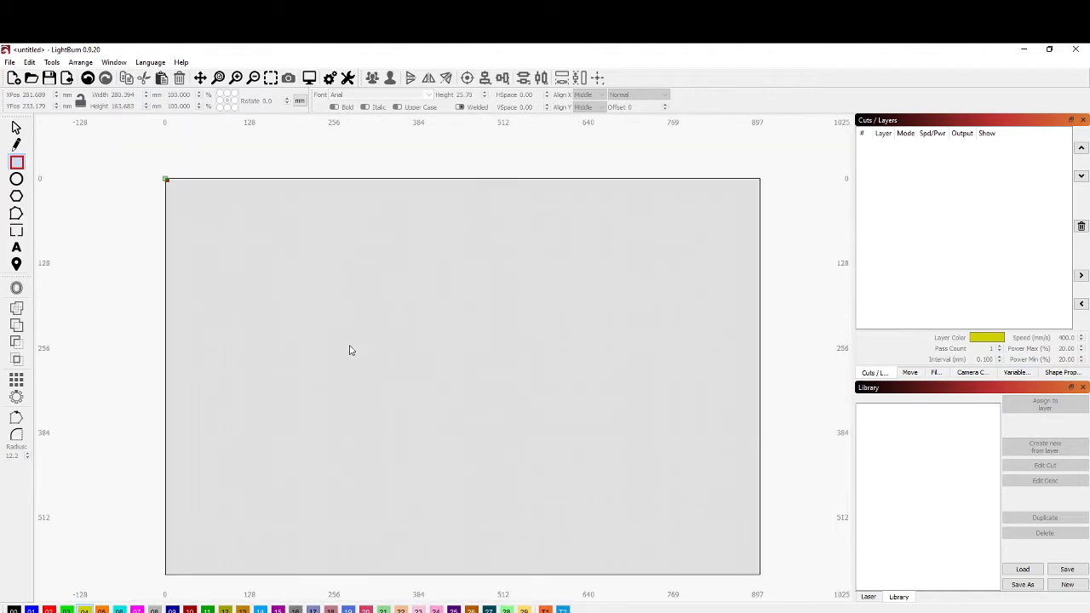
scroll(349, 370, up, 1)
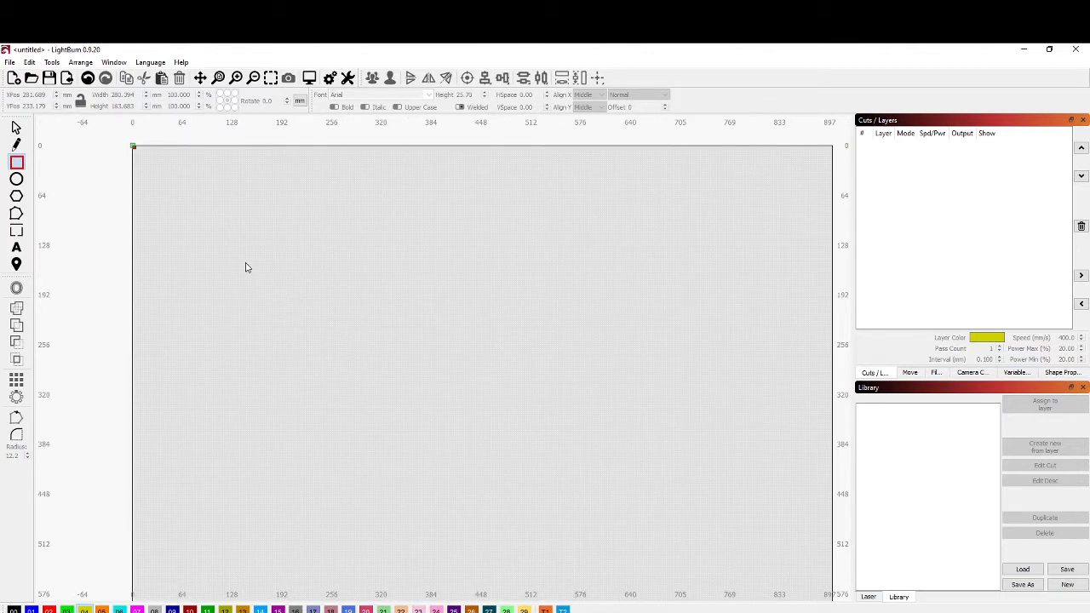
Draw a rectangle about 185 mm wide and 174 mm high near the work area's origin, and switch the units to inches.
click(17, 162)
drag(217, 234, 448, 510)
mouse_move(354, 379)
mouse_down()
mouse_move(383, 381)
mouse_move(330, 372)
mouse_move(338, 347)
mouse_move(300, 326)
mouse_move(361, 368)
mouse_up()
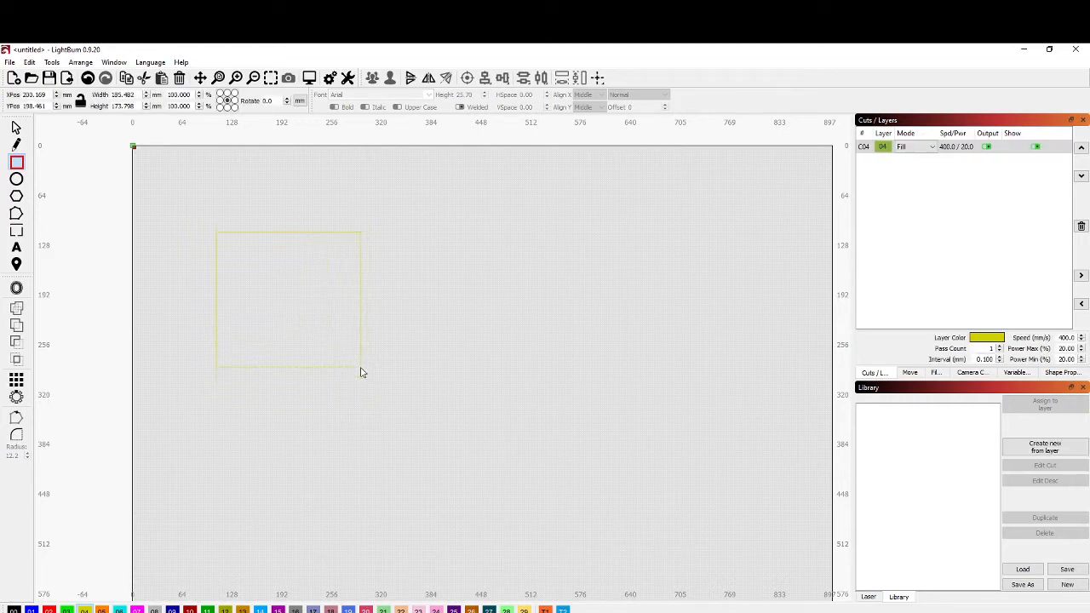
click(303, 102)
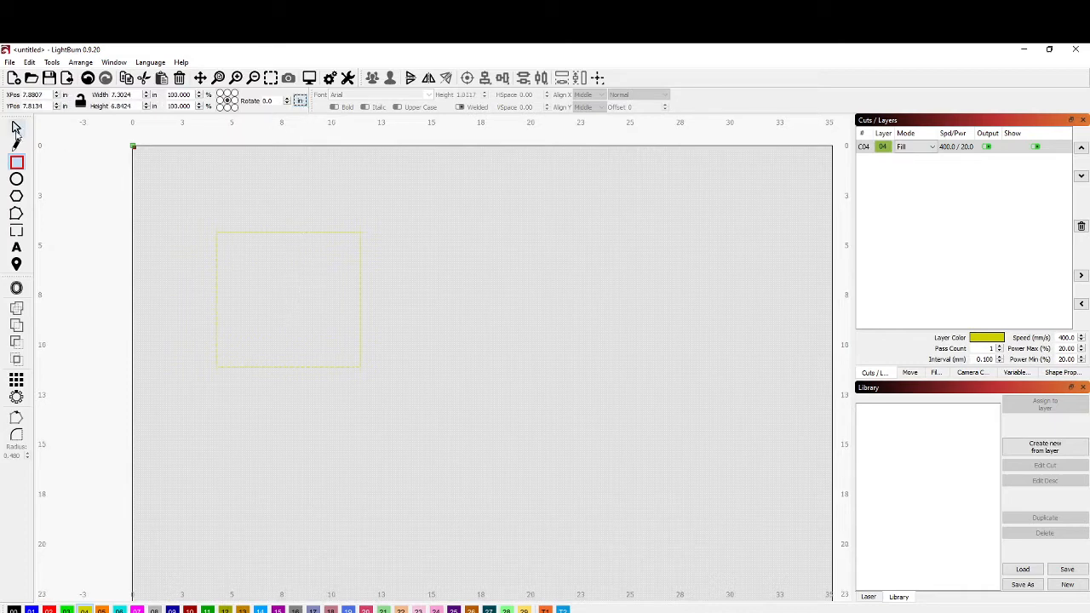
Move the rectangle down and to the right so its center is at about X 12.25, Y 14.4 in.
click(17, 130)
click(18, 164)
click(17, 130)
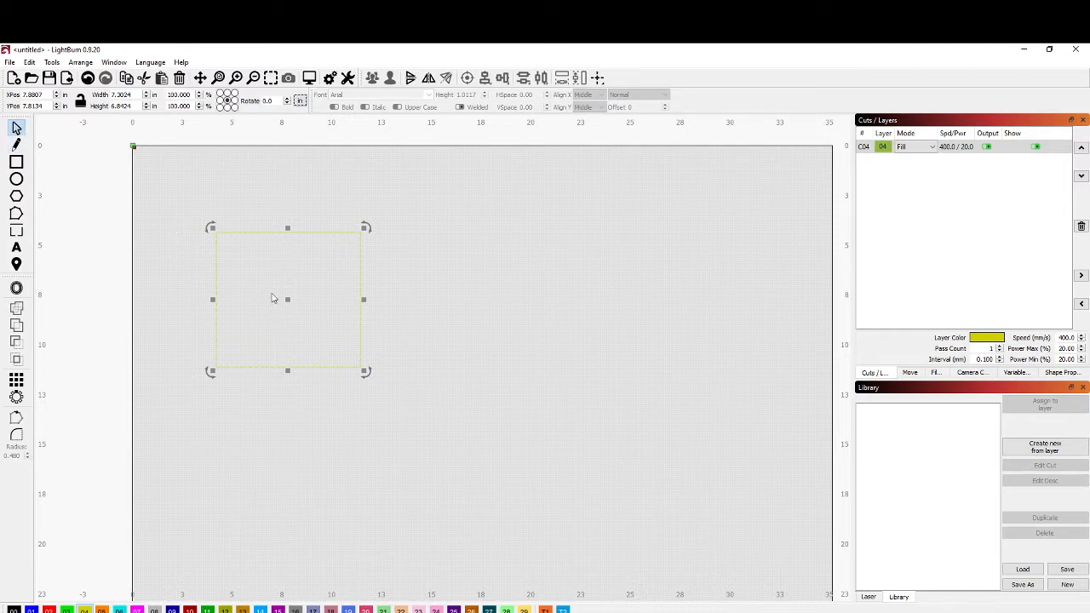
drag(287, 298, 375, 428)
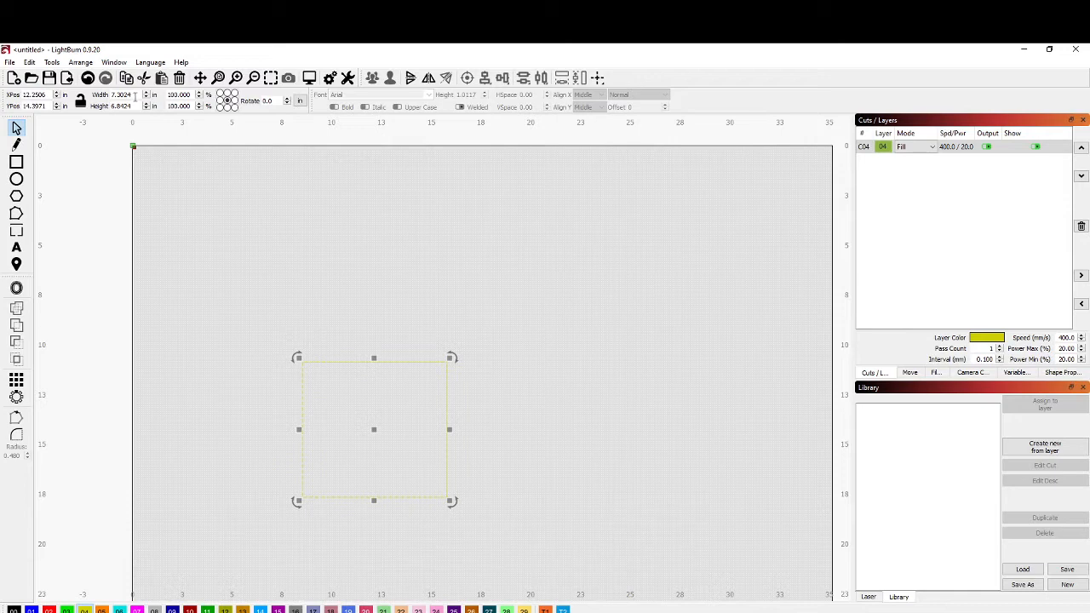
Set the rectangle's width and height to 8 in each.
double_click(134, 95)
text(8)
key(Return)
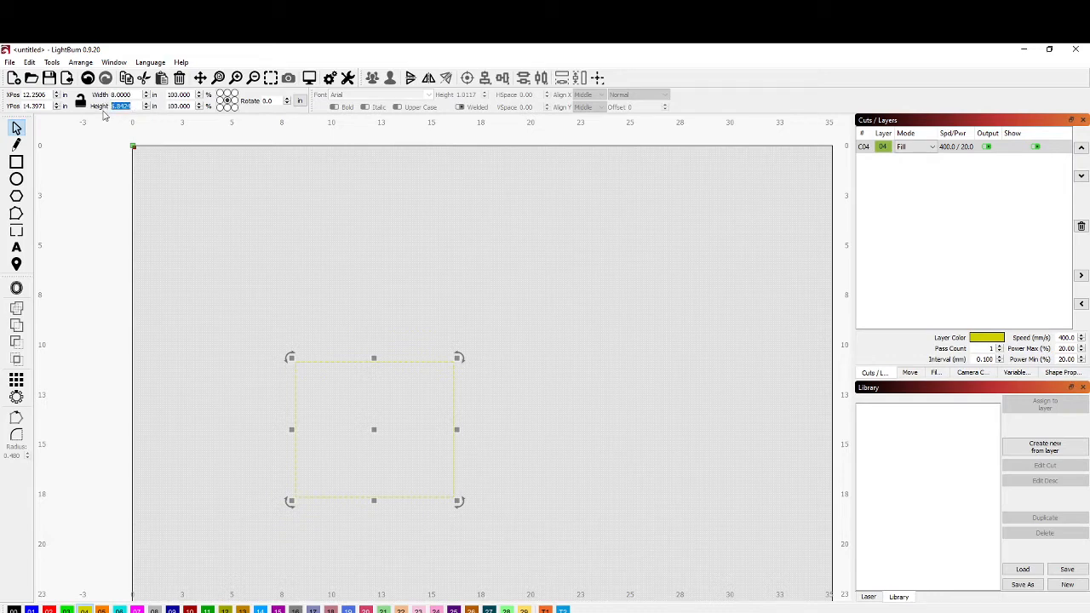
text(8)
key(Return)
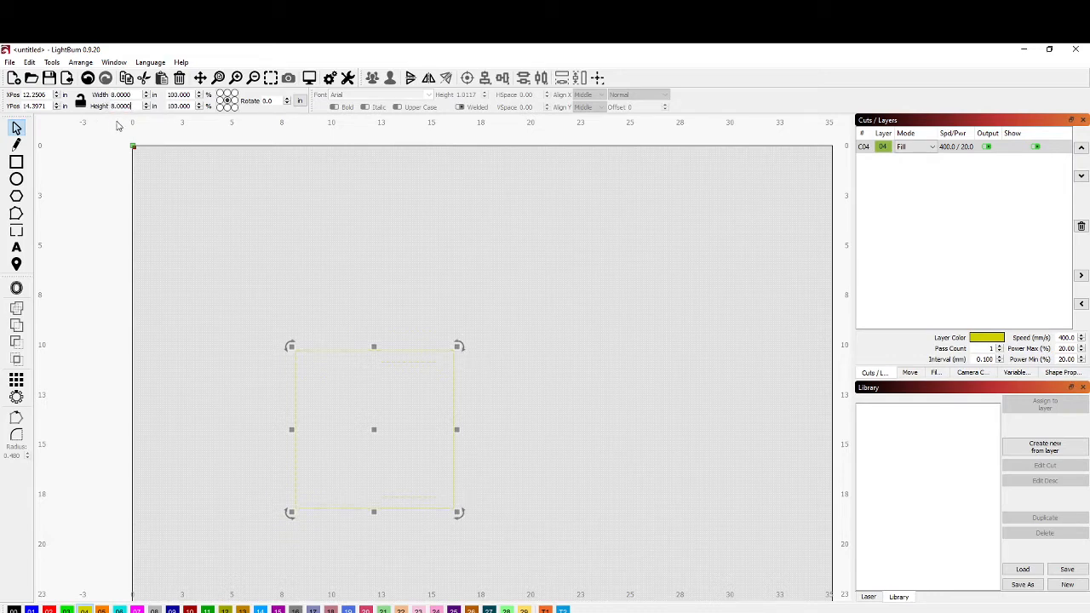
Lock the square's aspect ratio, resize it to 10 in wide, and shift it to about X 11.8, Y 15.3 in.
click(81, 102)
drag(135, 96, 111, 97)
text(10)
key(Return)
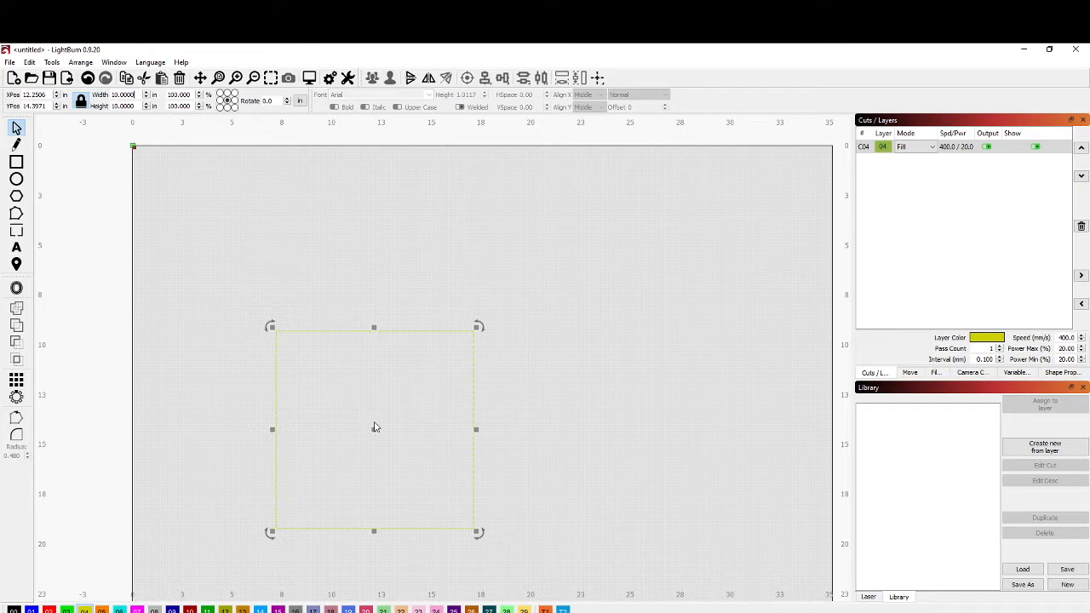
drag(374, 429, 366, 454)
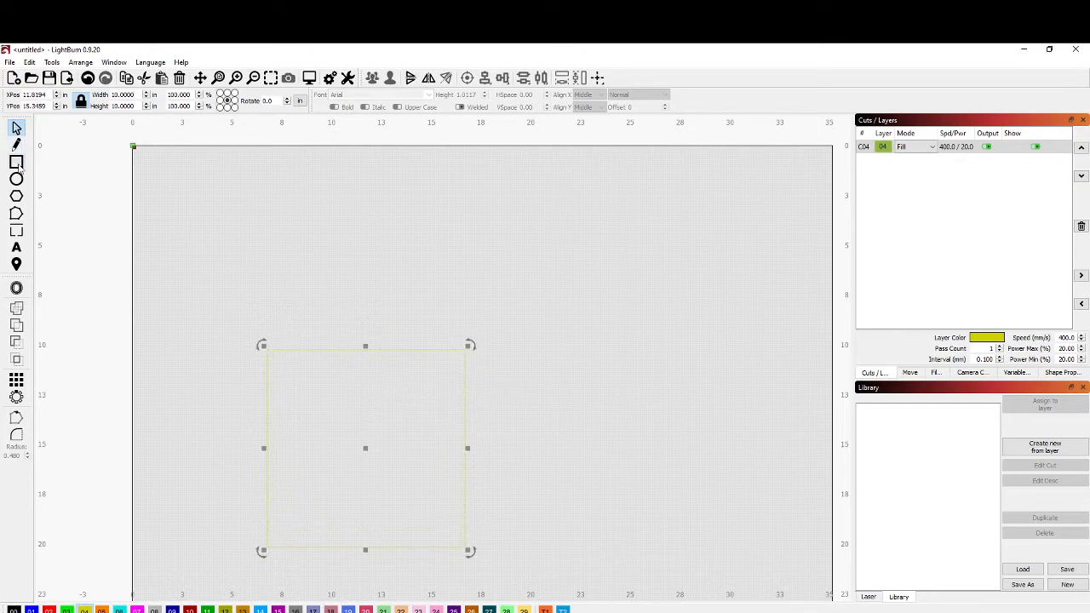
Draw a polygon about 8.4 in wide above the square and reduce its sides to 3.
click(18, 198)
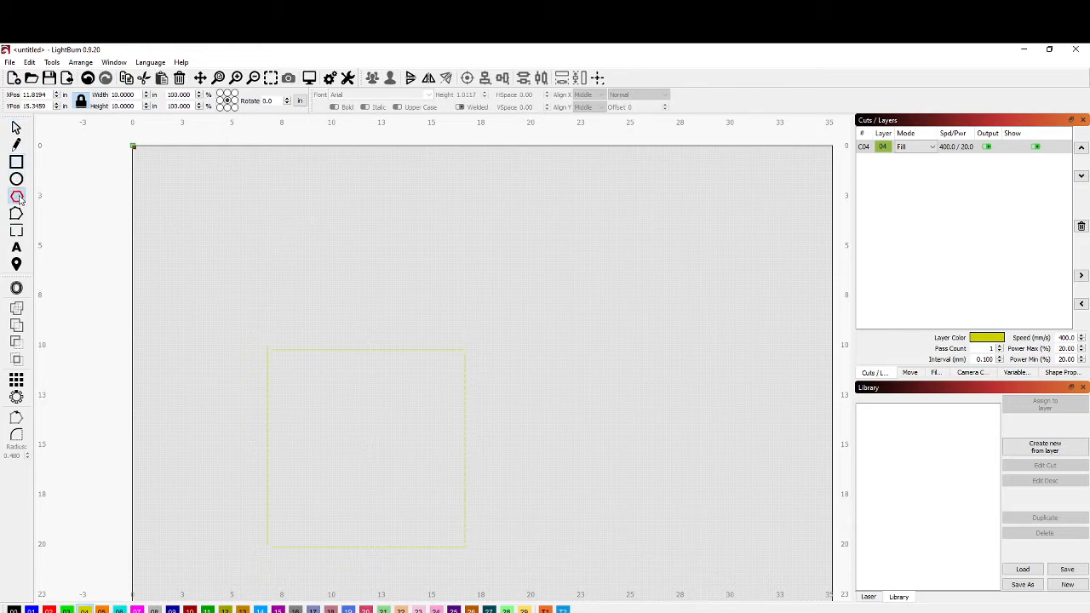
drag(293, 219, 449, 332)
click(1056, 373)
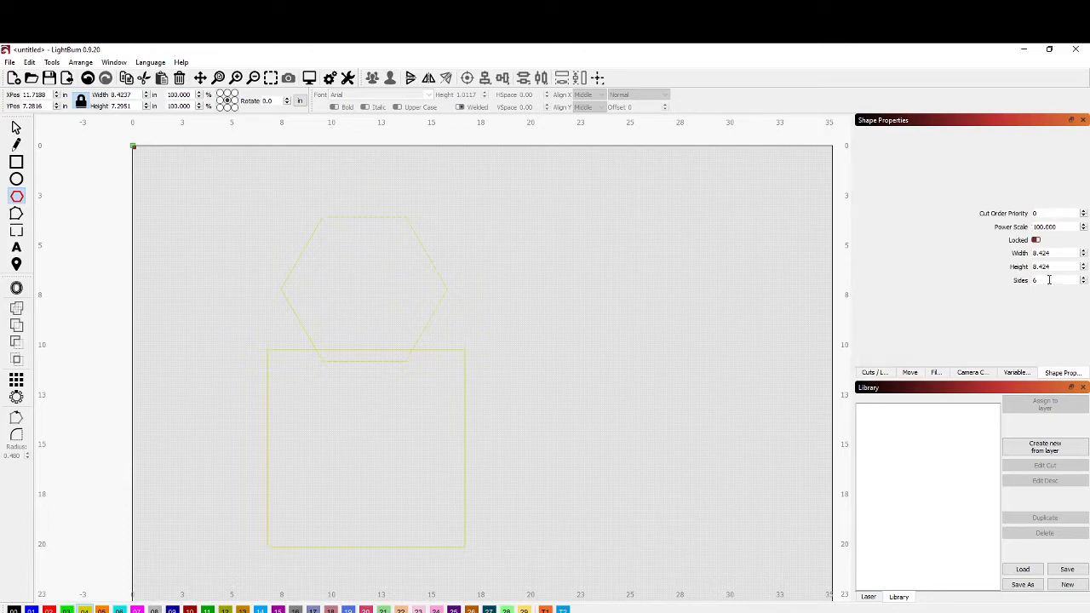
click(1084, 286)
click(1085, 285)
click(1084, 285)
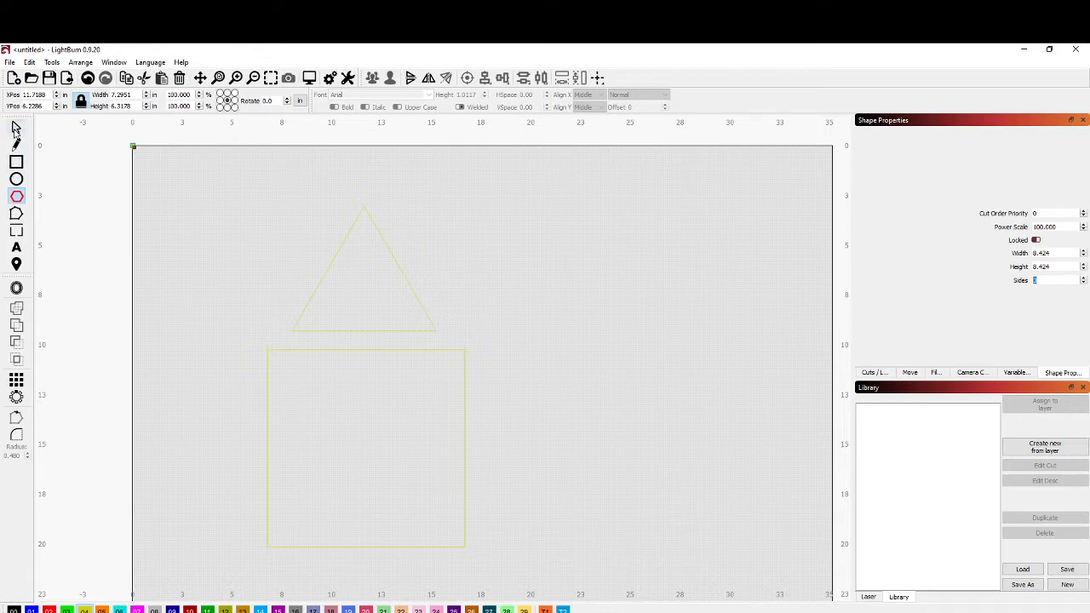
Stretch the triangle to about 16.8 in wide and 4.4 in high, and place it over the square's upper edge as a roof.
click(15, 128)
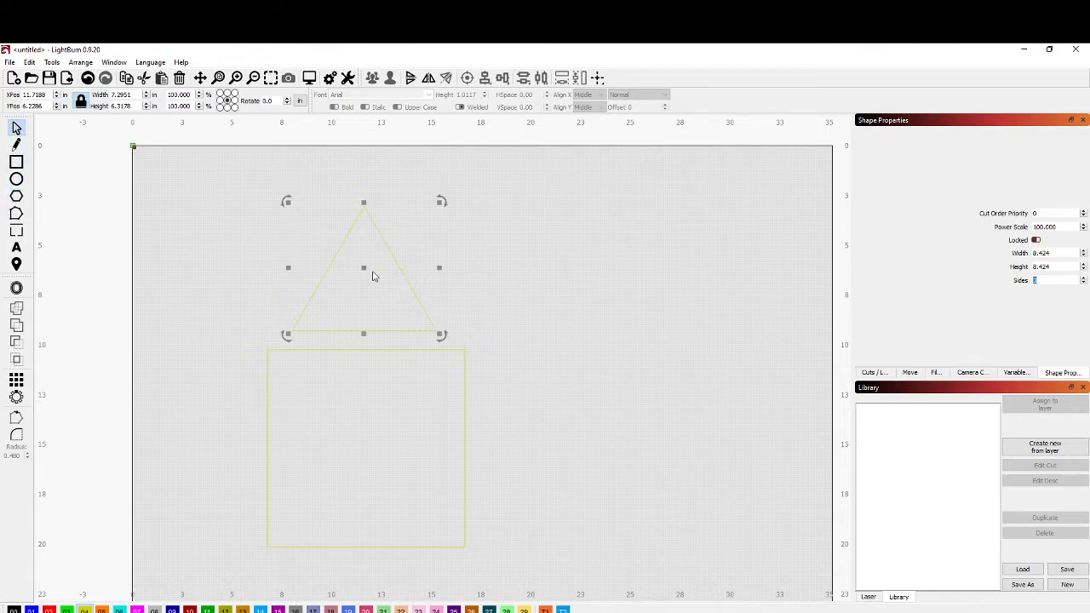
mouse_move(372, 276)
mouse_down()
mouse_move(440, 278)
mouse_move(353, 285)
mouse_move(360, 292)
mouse_up()
drag(435, 286, 517, 287)
drag(286, 288, 205, 286)
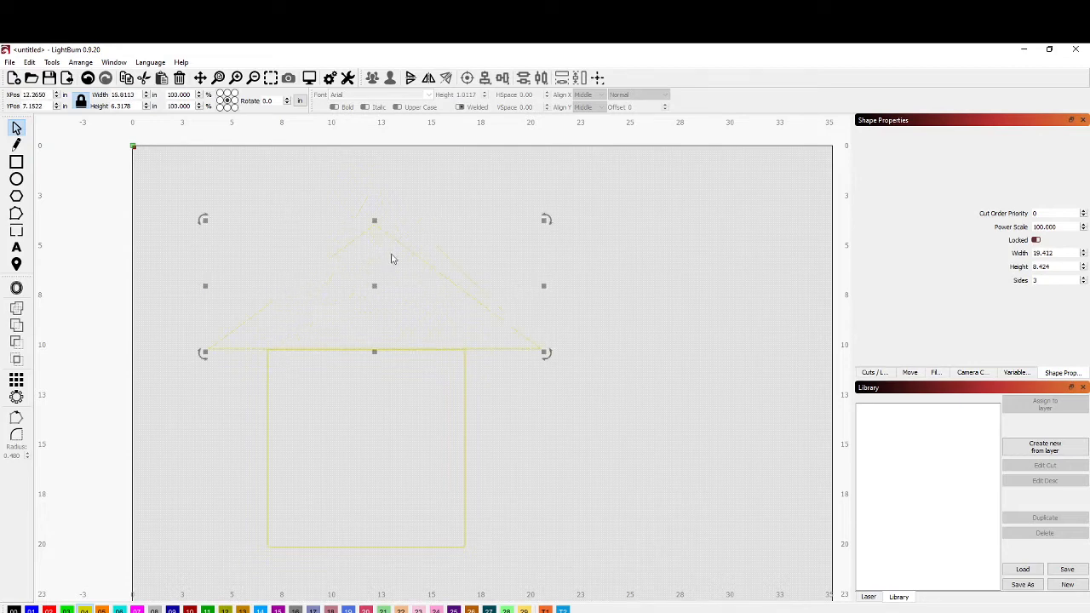
drag(375, 219, 373, 256)
drag(375, 304, 367, 345)
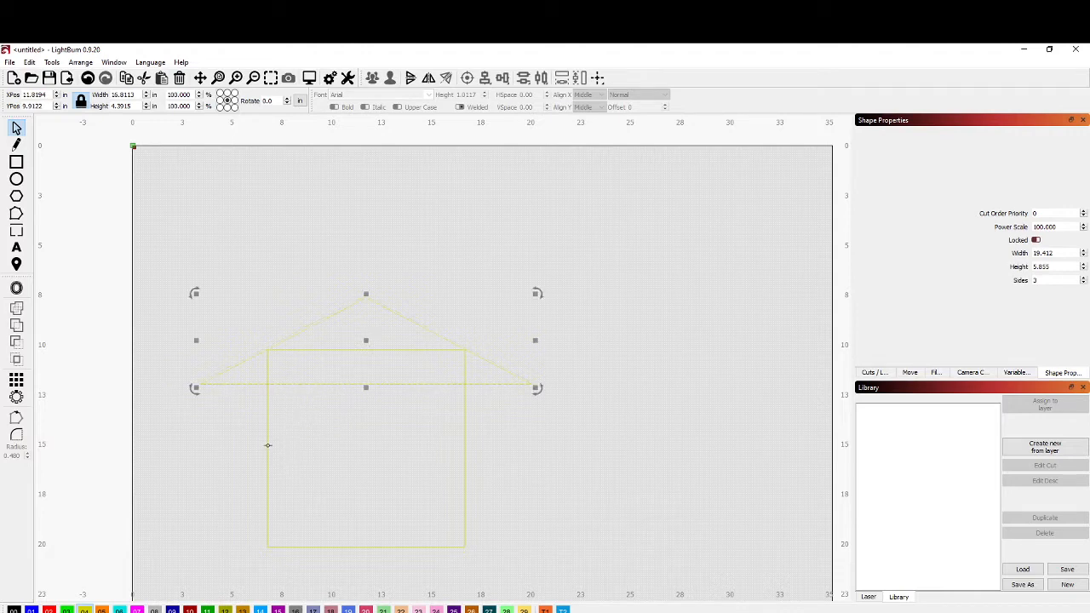
Align the triangle and the square with each other using Align V-Center.
shift+click(267, 445)
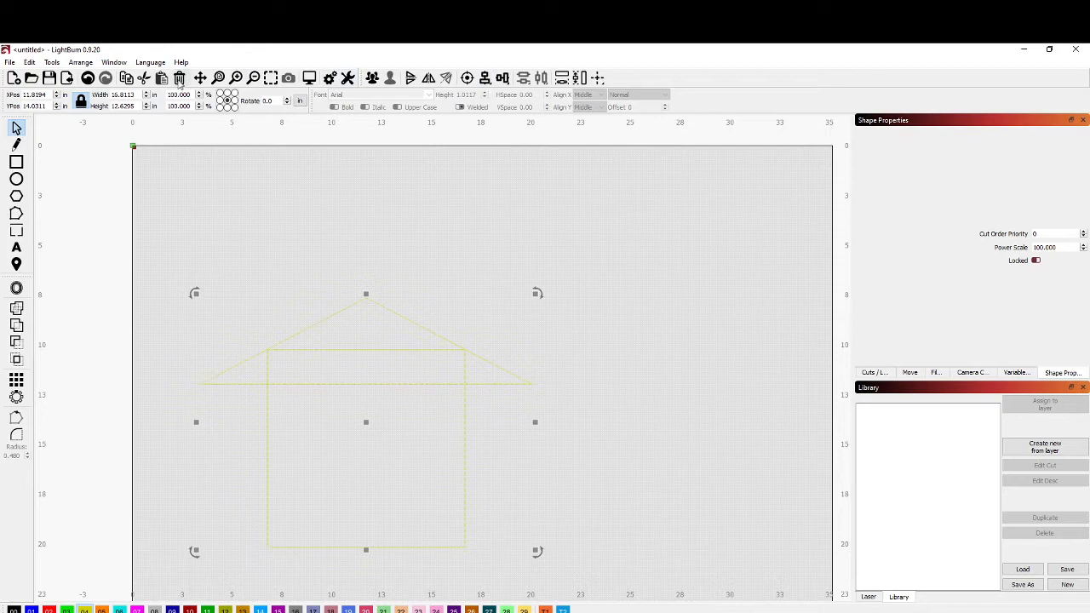
click(484, 79)
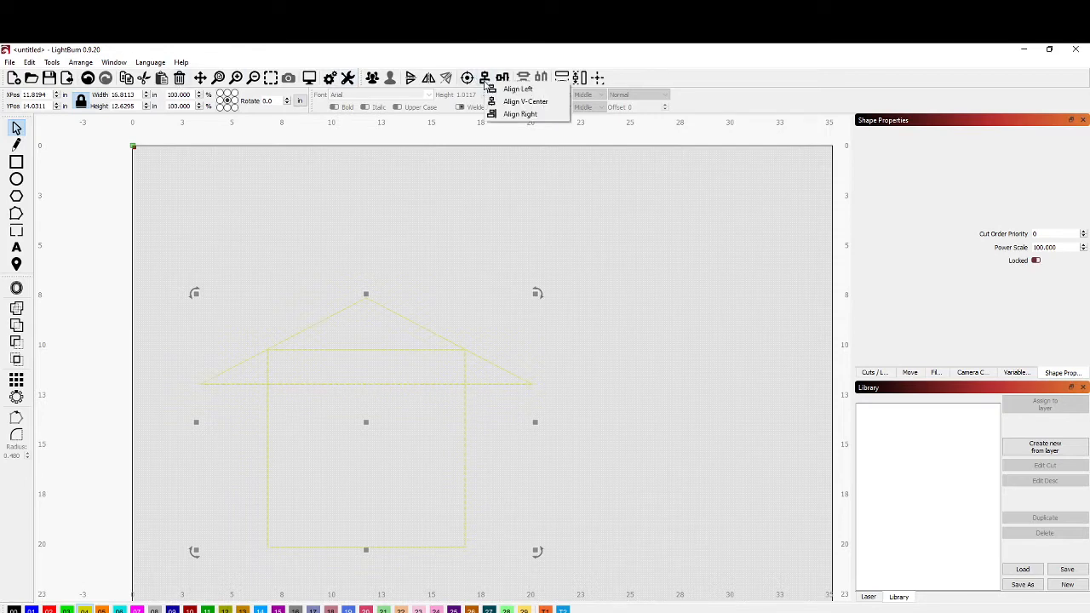
click(524, 102)
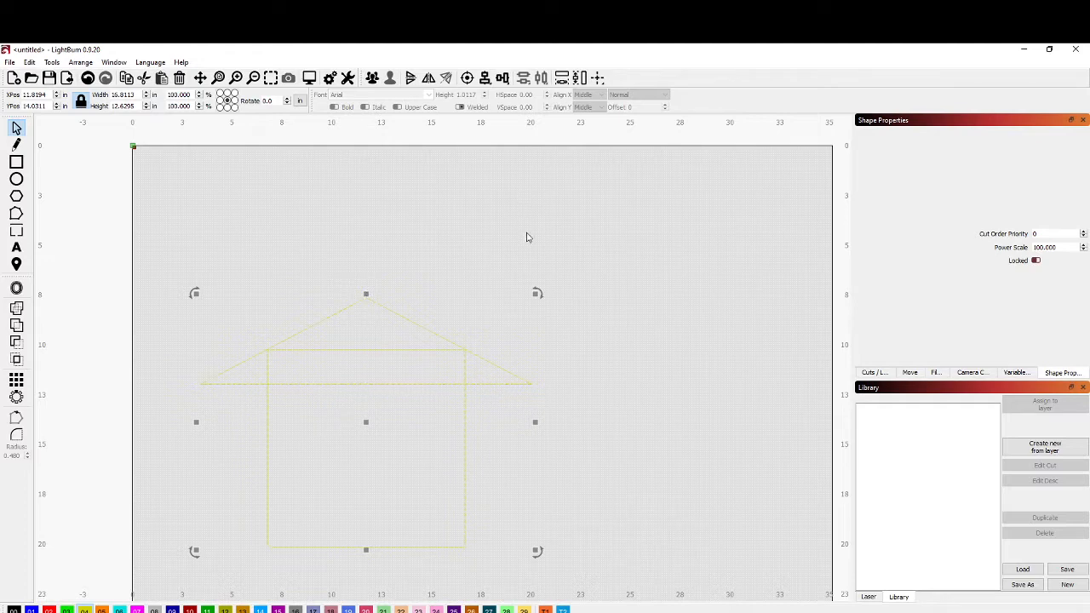
click(634, 459)
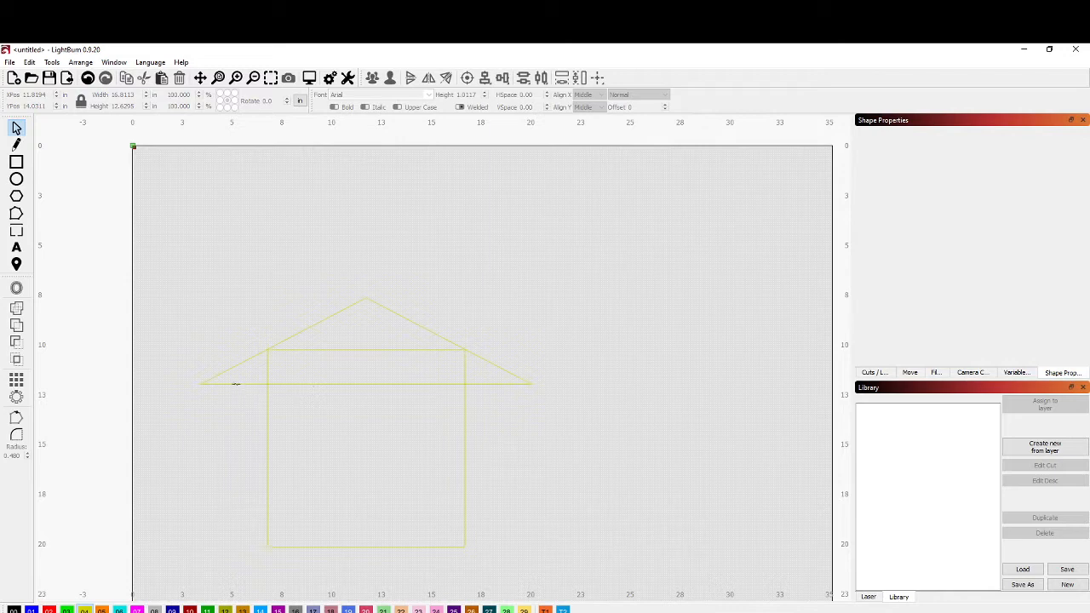
Combine the square and the roof triangle into a single house outline with Boolean Union.
click(243, 384)
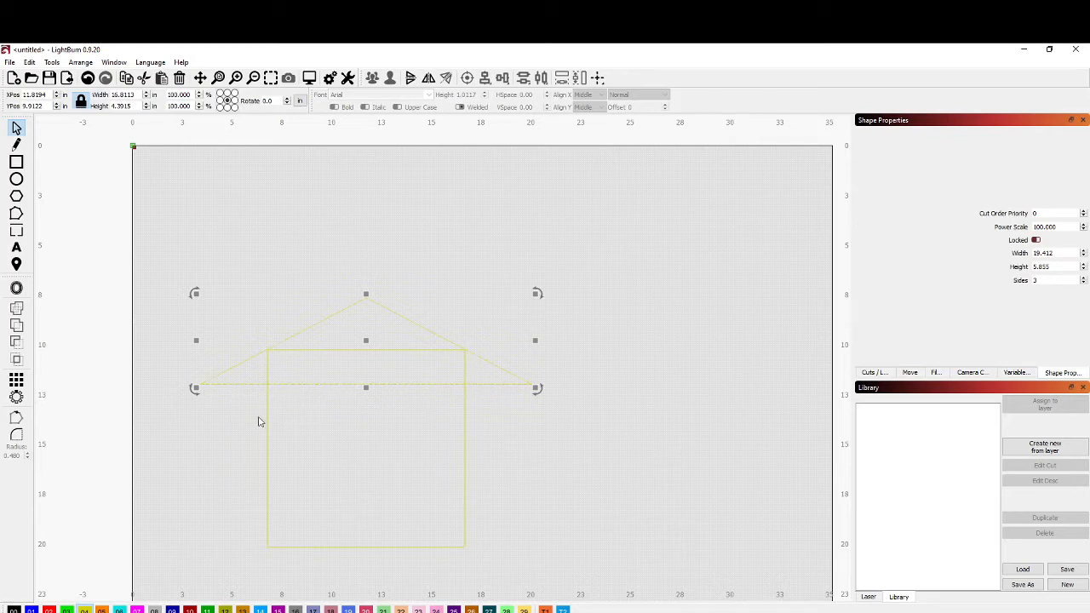
click(266, 419)
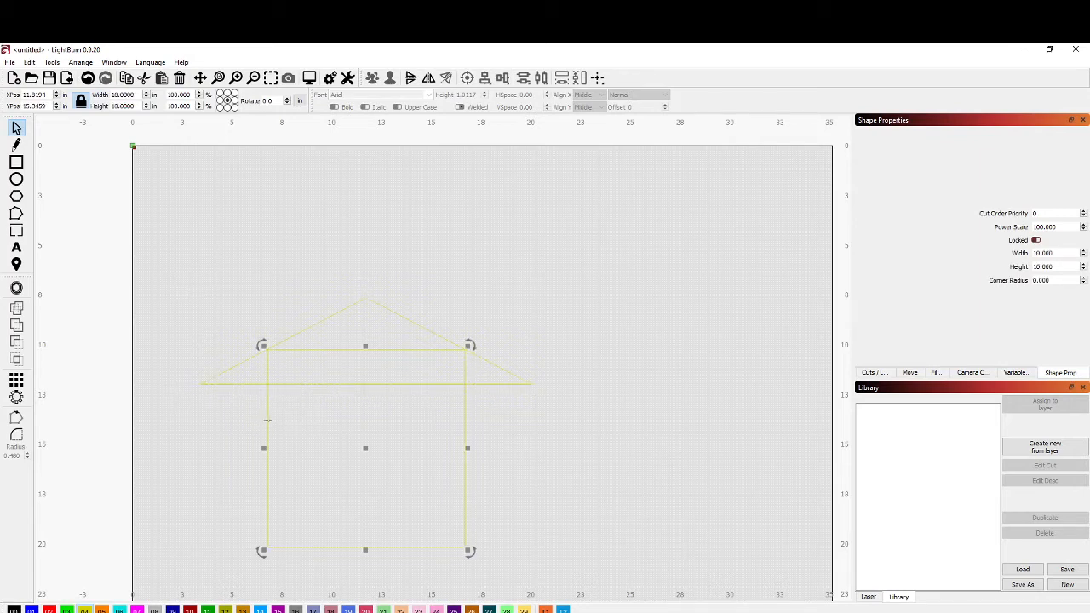
shift+click(331, 384)
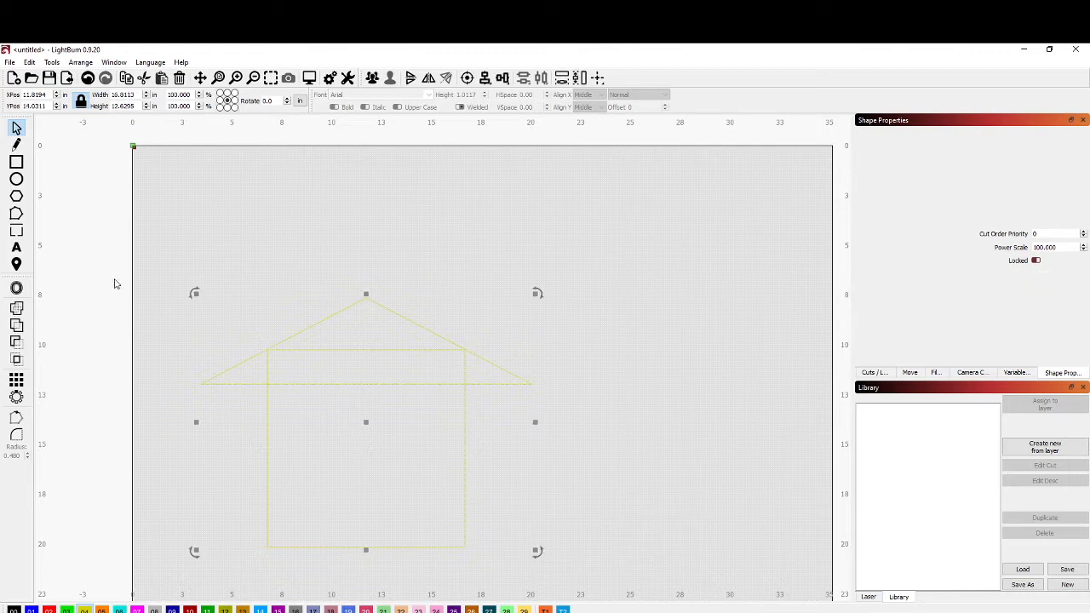
click(17, 325)
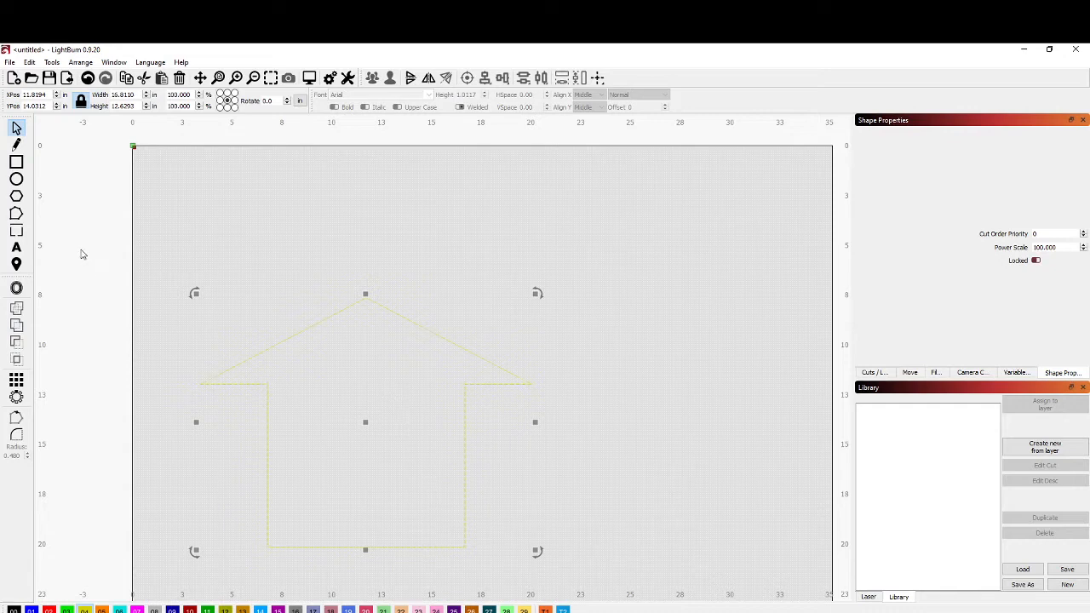
Draw a door rectangle on the house's bottom edge, enlarge it to about 6.35 by 5.4 in, and shift it toward the left wall.
click(19, 164)
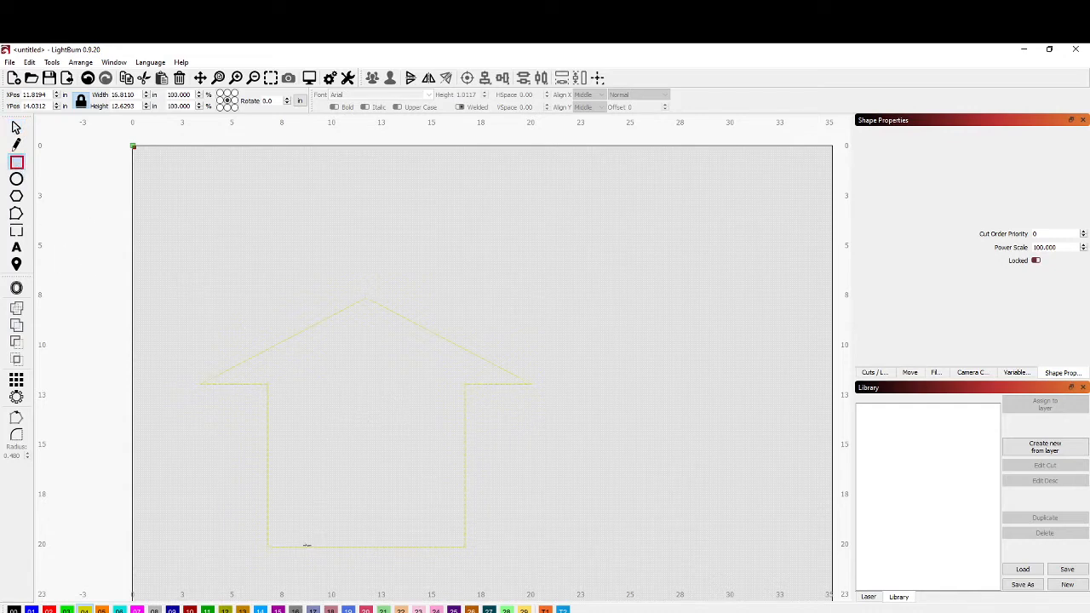
mouse_move(308, 546)
mouse_down()
mouse_move(429, 443)
mouse_move(423, 462)
mouse_up()
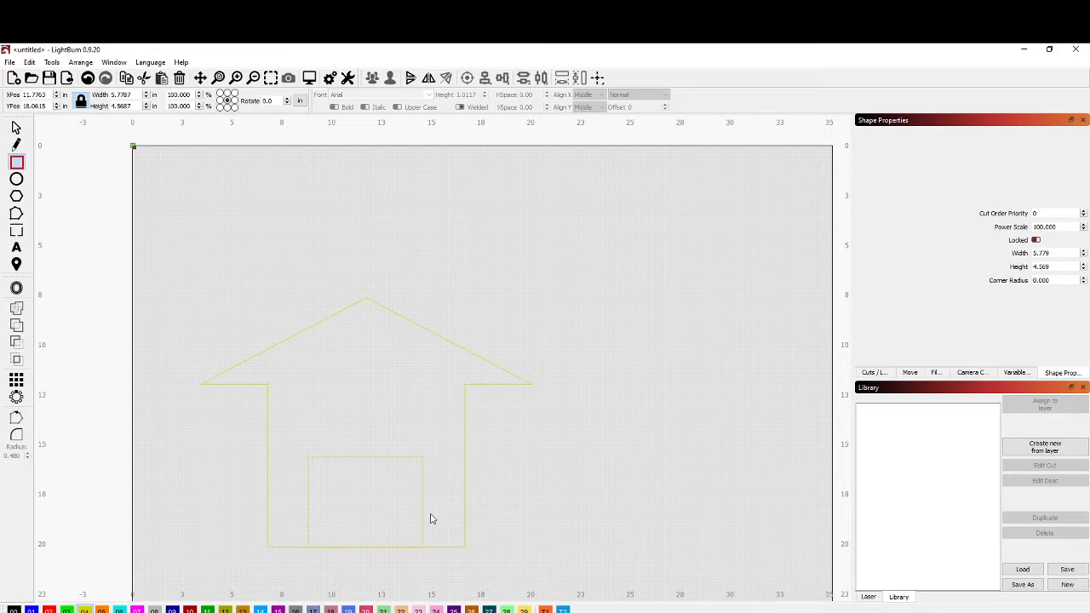
click(16, 127)
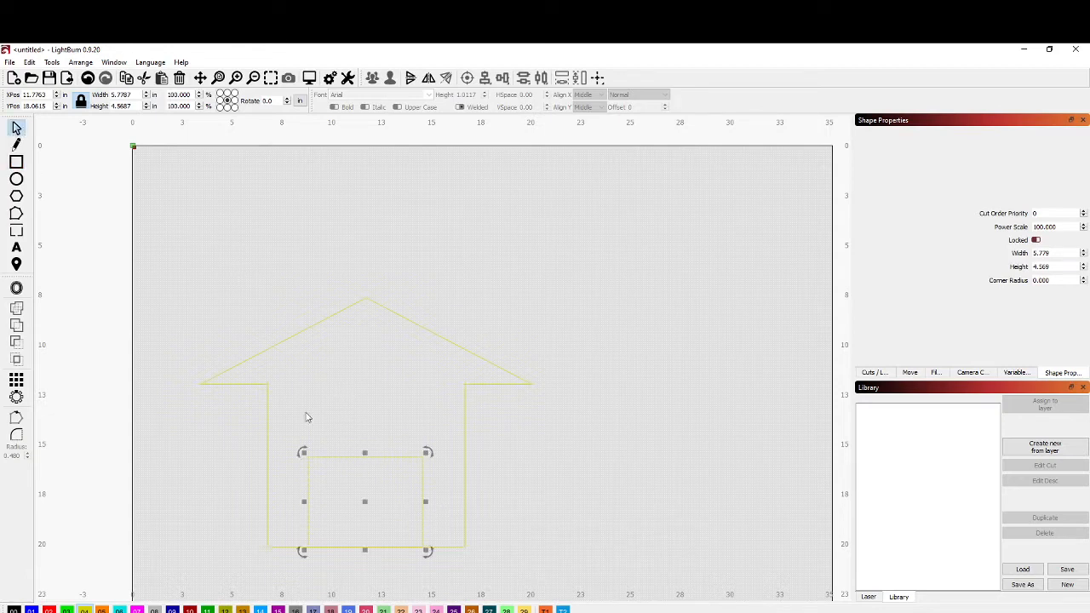
mouse_move(426, 502)
mouse_down()
mouse_move(398, 495)
mouse_move(436, 503)
mouse_up()
drag(370, 454, 372, 440)
drag(372, 494, 343, 499)
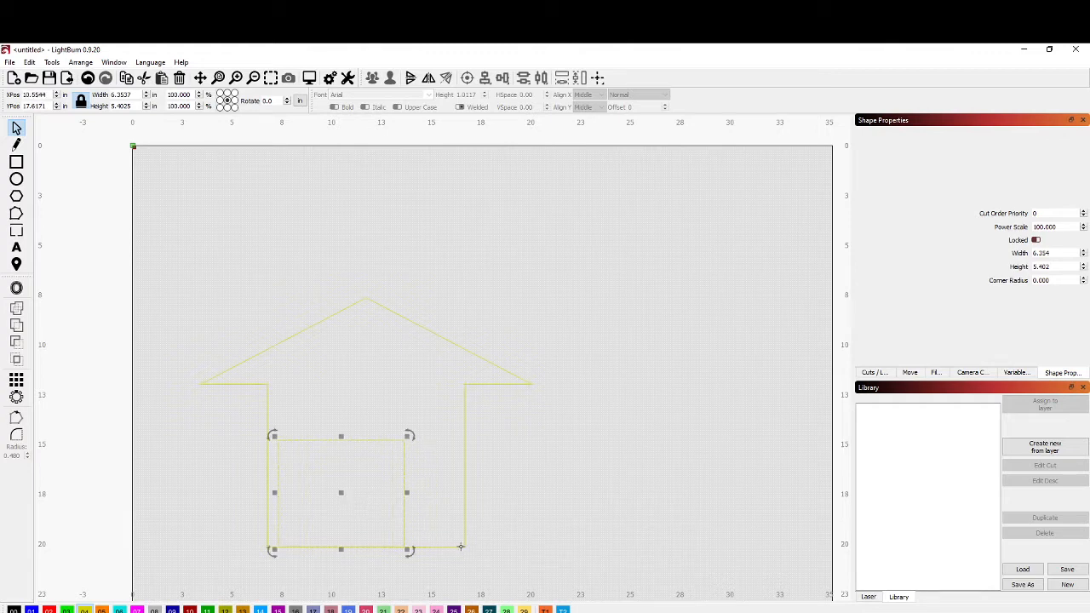
Center the door rectangle horizontally on the house outline using Align V-Center.
shift+click(461, 546)
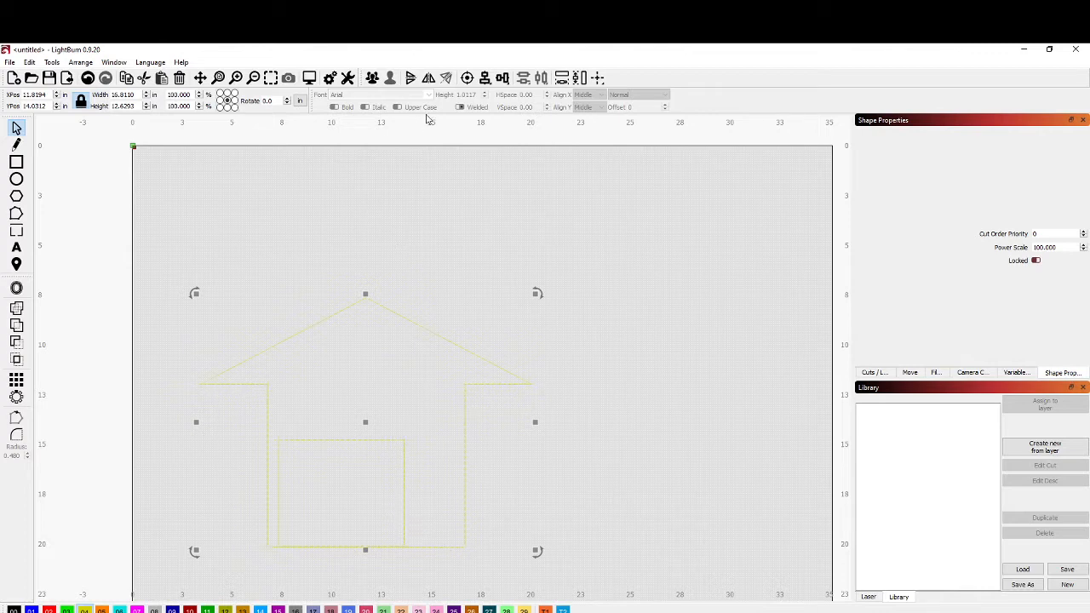
click(485, 77)
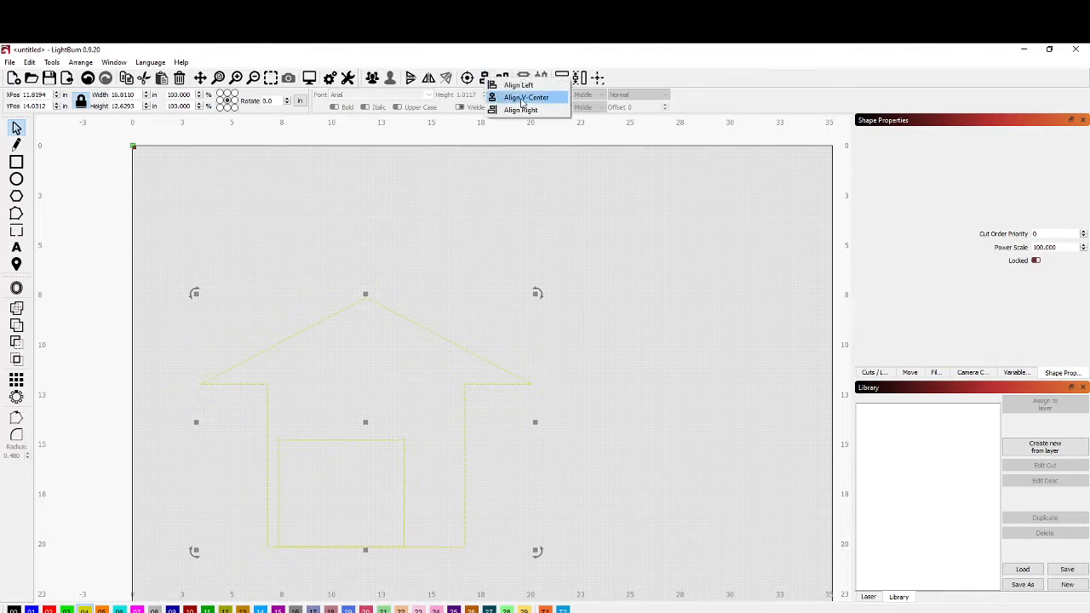
click(524, 99)
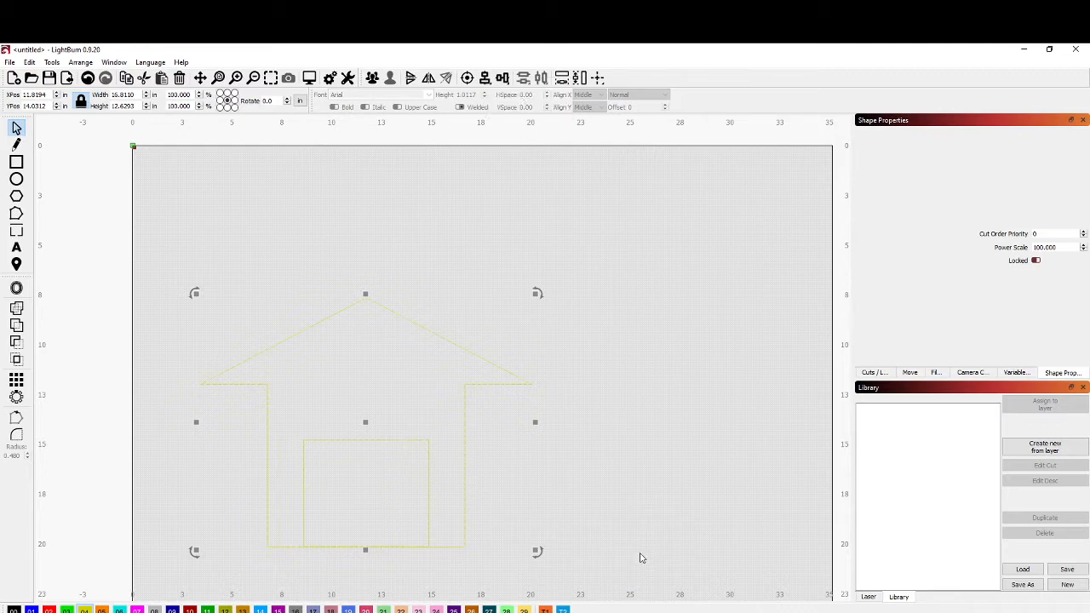
click(603, 494)
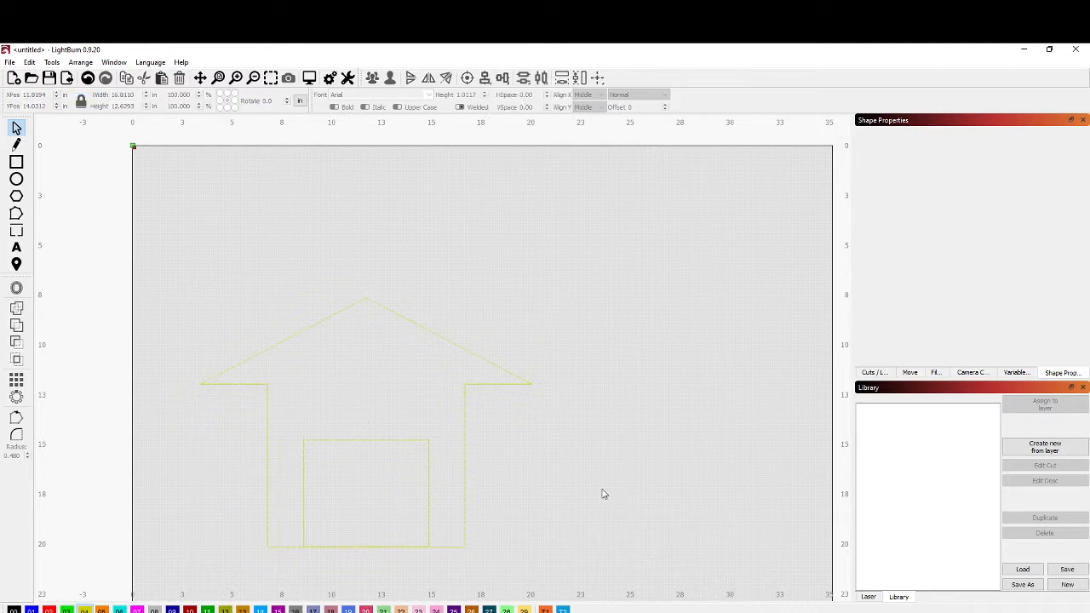
Draw a narrow rectangle about 0.36 in wide and 2.06 in high at the top of the house's right wall, beneath the eave.
scroll(570, 497, up, 4)
scroll(508, 466, down, 2)
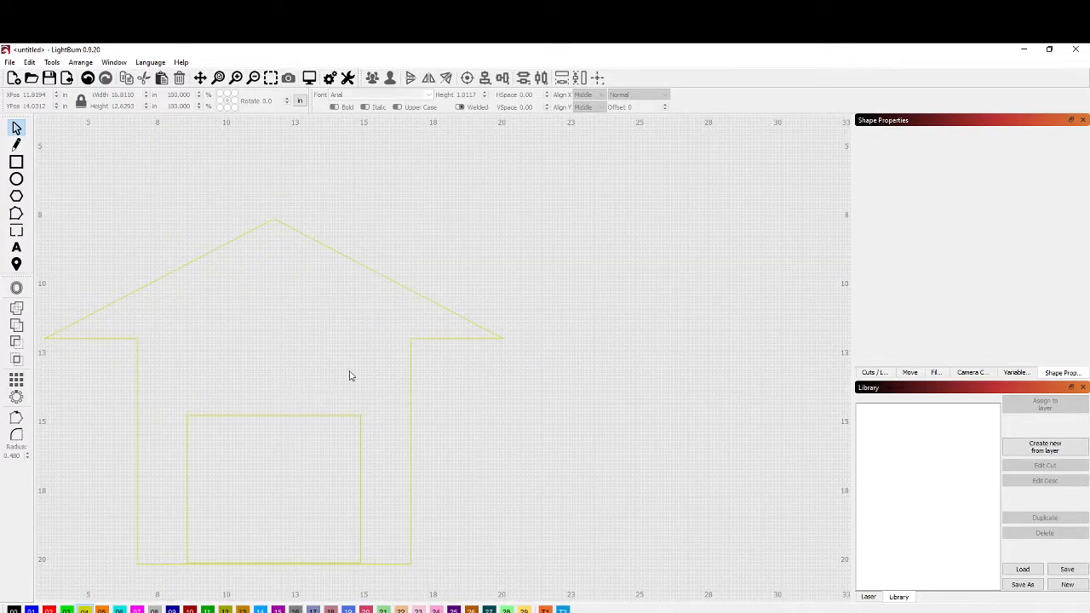
click(17, 162)
drag(402, 393, 402, 338)
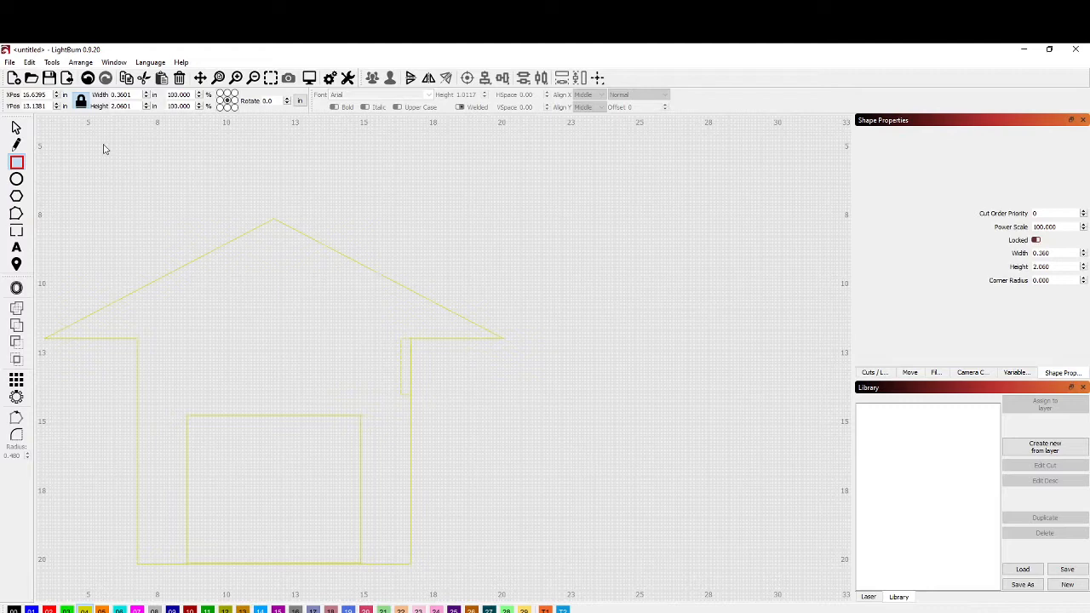
Unlock the aspect ratio, switch the units to millimetres, and set the narrow rectangle to 4 mm wide and 50 mm high.
click(81, 102)
drag(130, 95, 109, 95)
click(299, 100)
double_click(135, 94)
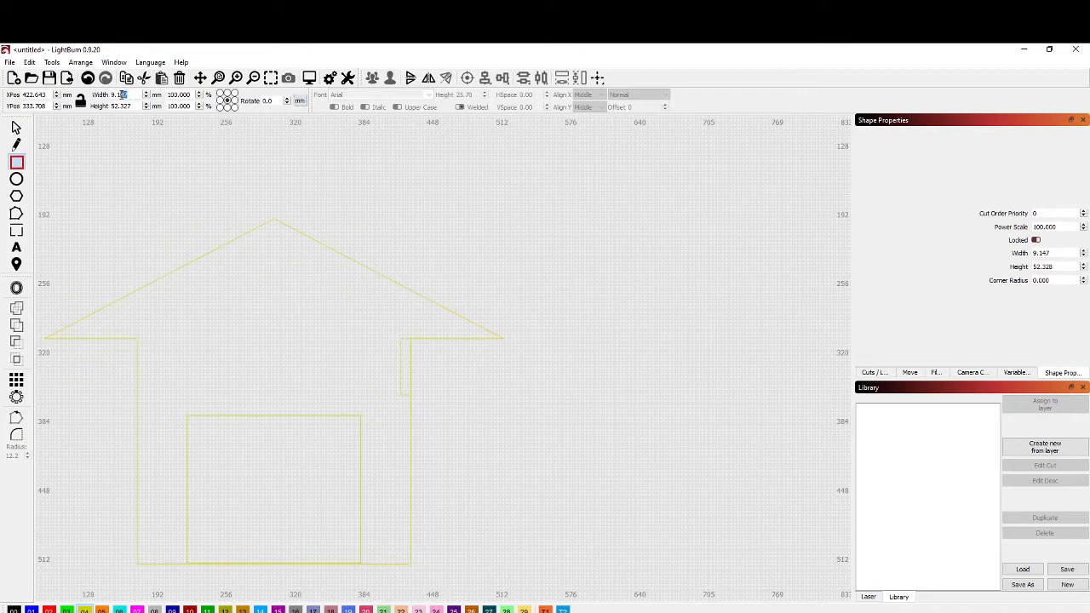
text(4)
key(Return)
click(134, 103)
drag(132, 106, 108, 106)
text(50)
key(Escape)
Move the narrow rectangle into the house's upper-right corner, flush with the inside of the right wall and the eave line.
scroll(426, 383, up, 4)
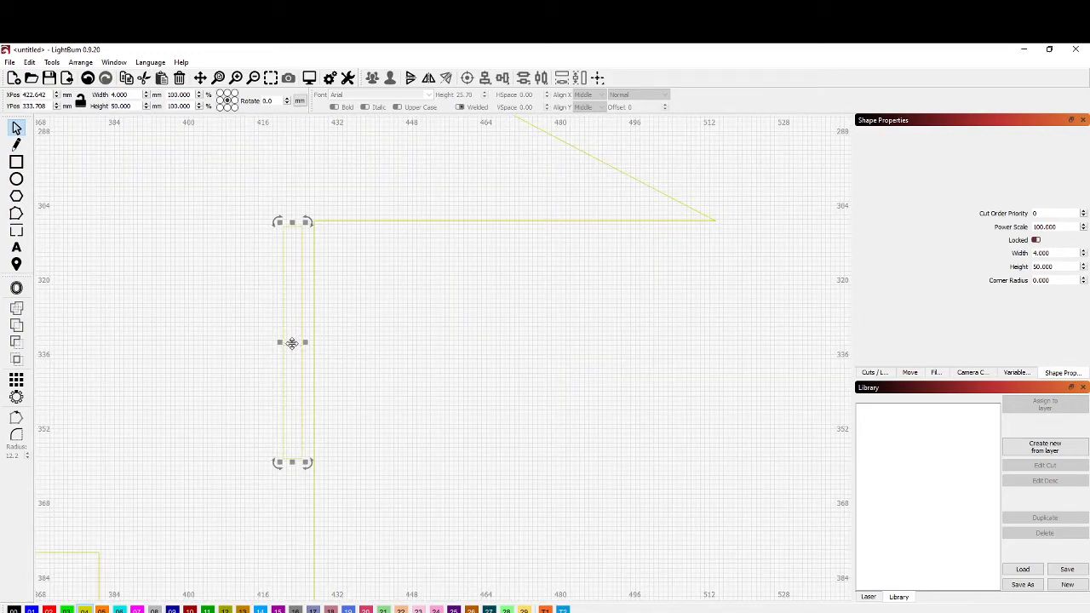
drag(292, 343, 306, 343)
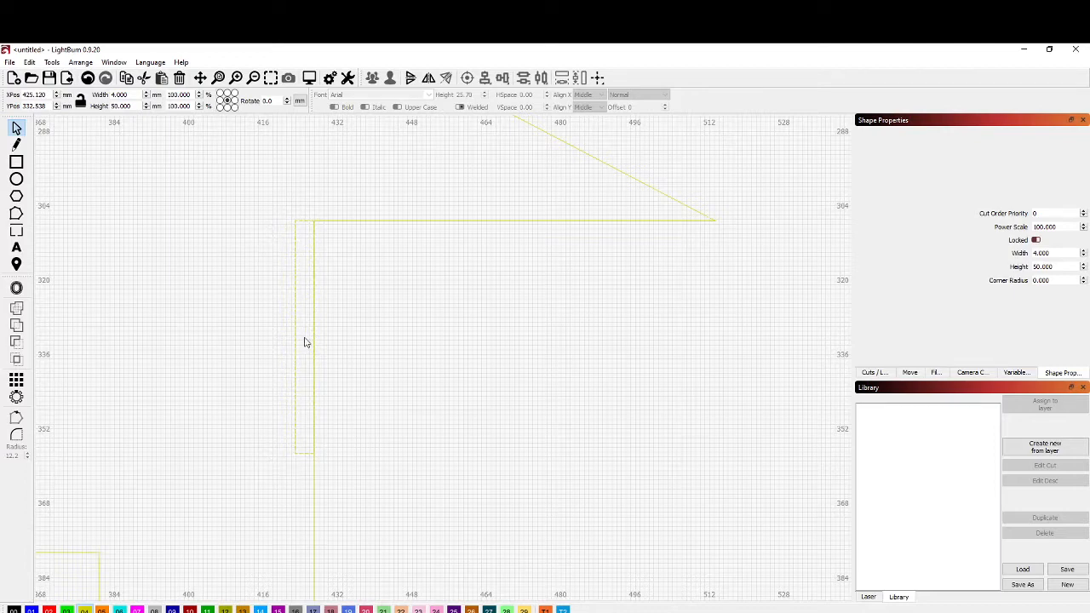
drag(306, 343, 306, 342)
Start a grid array of the narrow rectangle and move its dialog clear of the right wall.
scroll(307, 349, down, 4)
drag(167, 393, 267, 297)
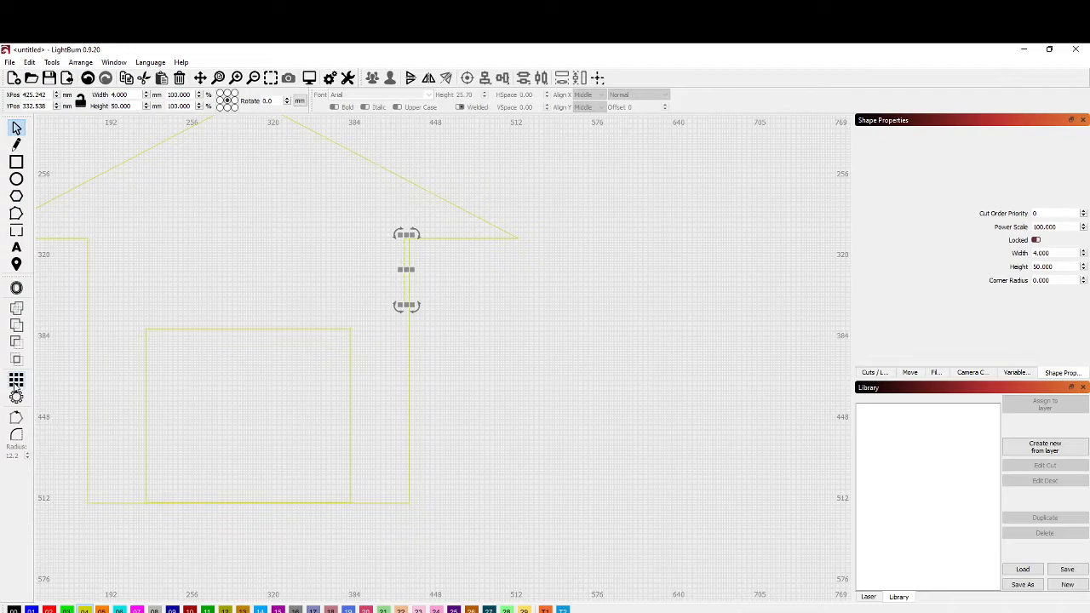
click(16, 382)
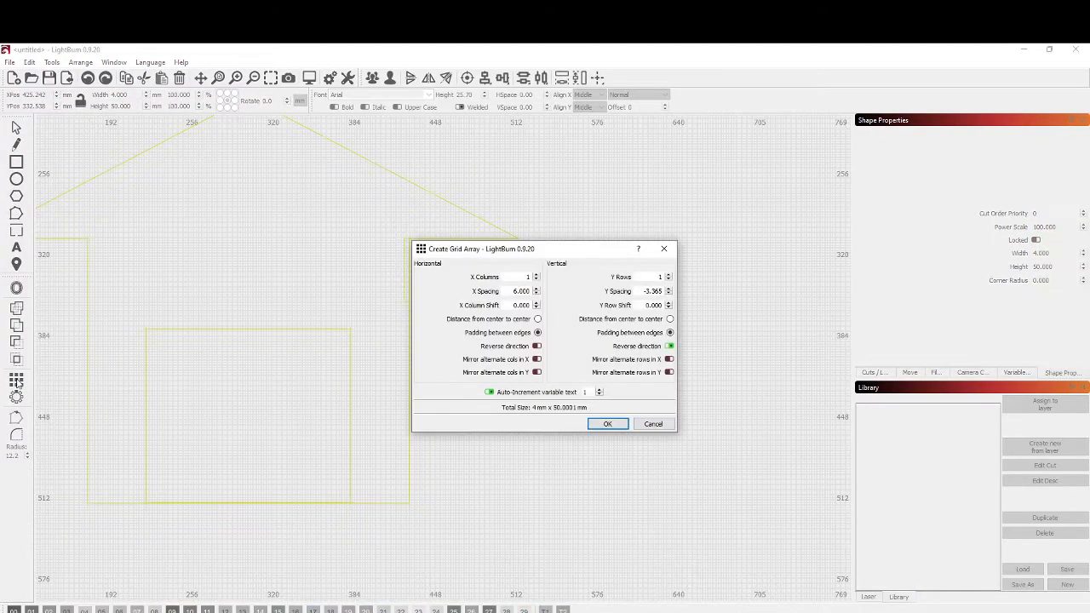
drag(580, 252, 636, 421)
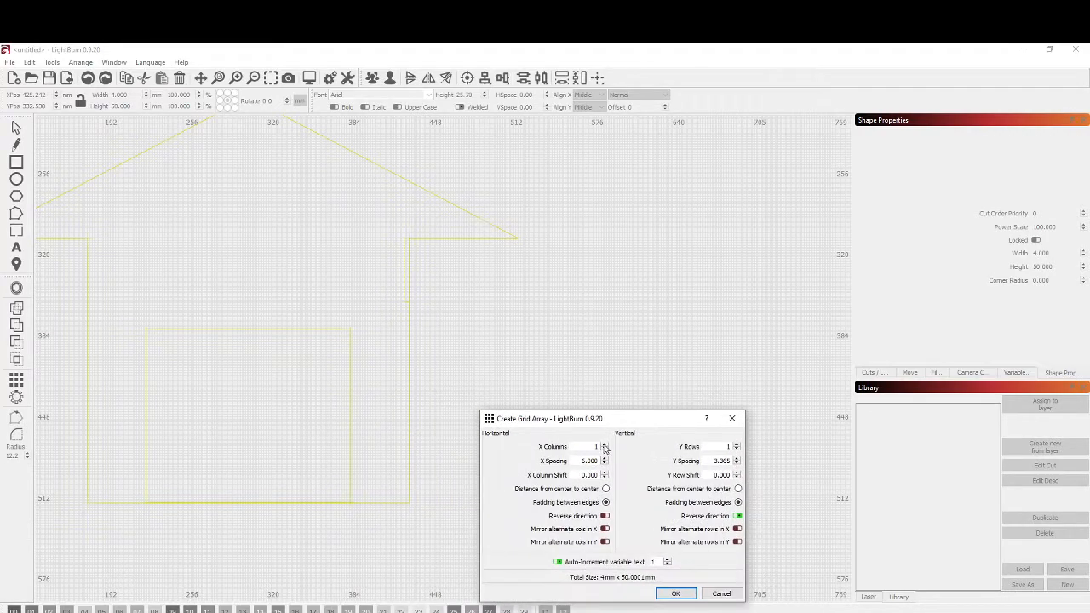
Try seven X columns in the grid array and return the column count to 1.
click(605, 445)
click(605, 445)
click(604, 446)
click(605, 446)
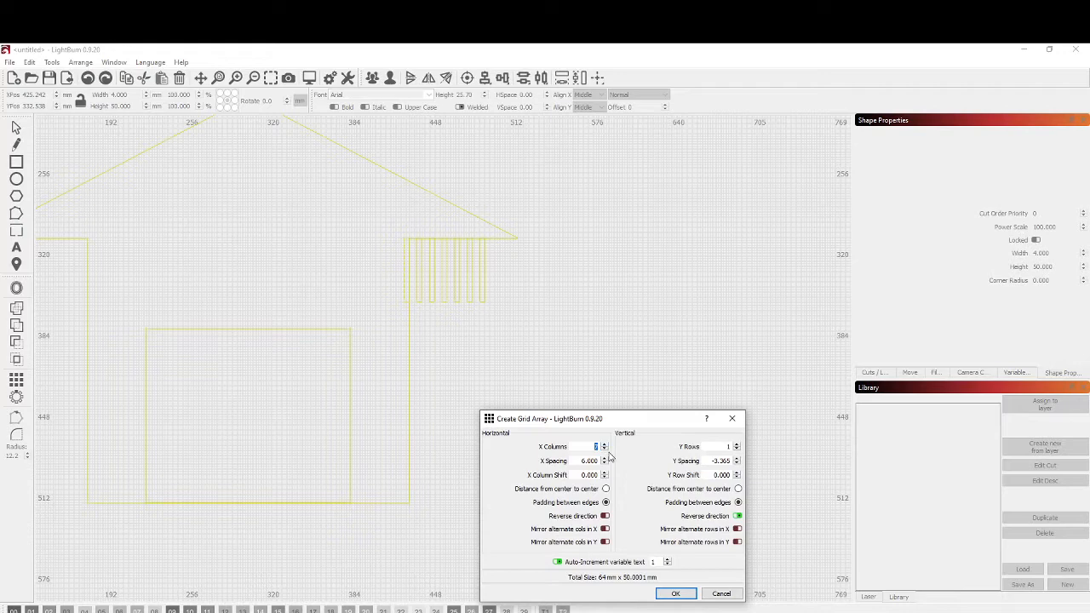
click(605, 450)
click(605, 450)
click(605, 450)
click(605, 450)
click(605, 450)
click(604, 450)
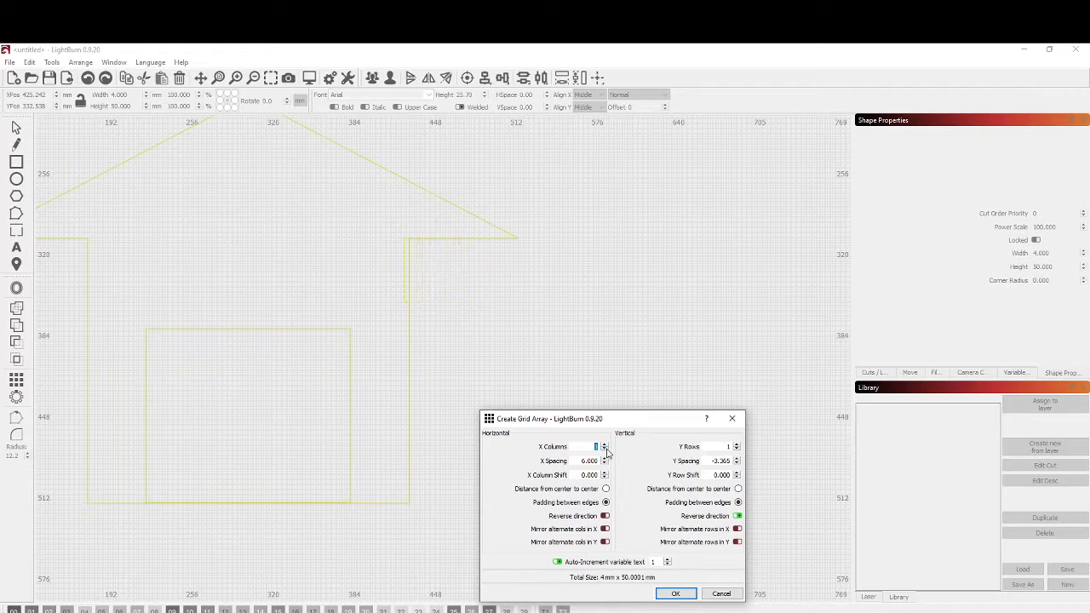
Create the grid array with 3 Y rows and a Y spacing of 29.635 mm down the right wall.
click(737, 444)
click(738, 458)
click(739, 458)
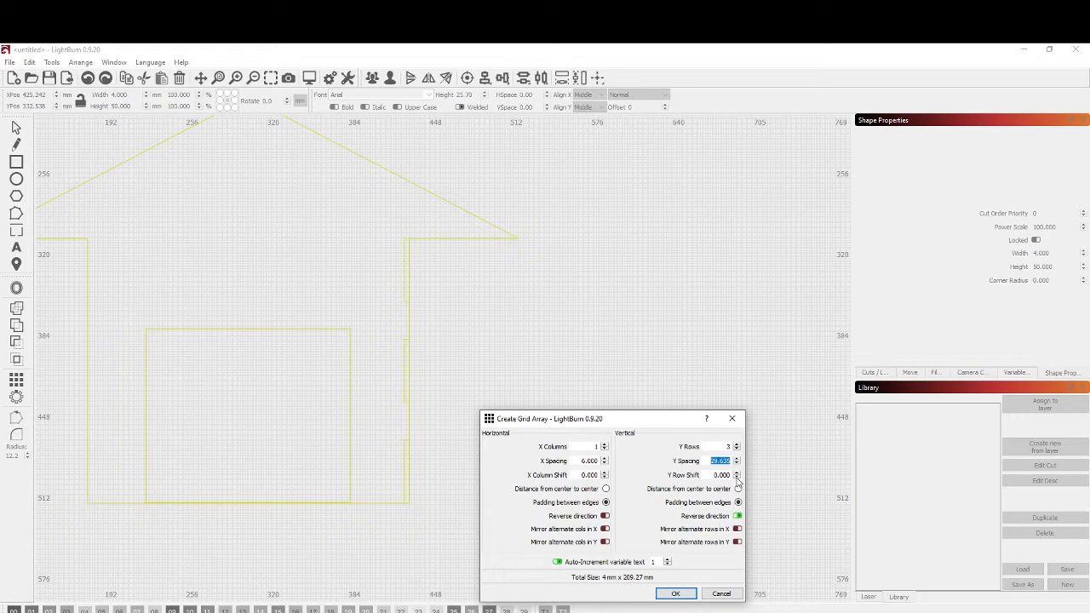
click(677, 596)
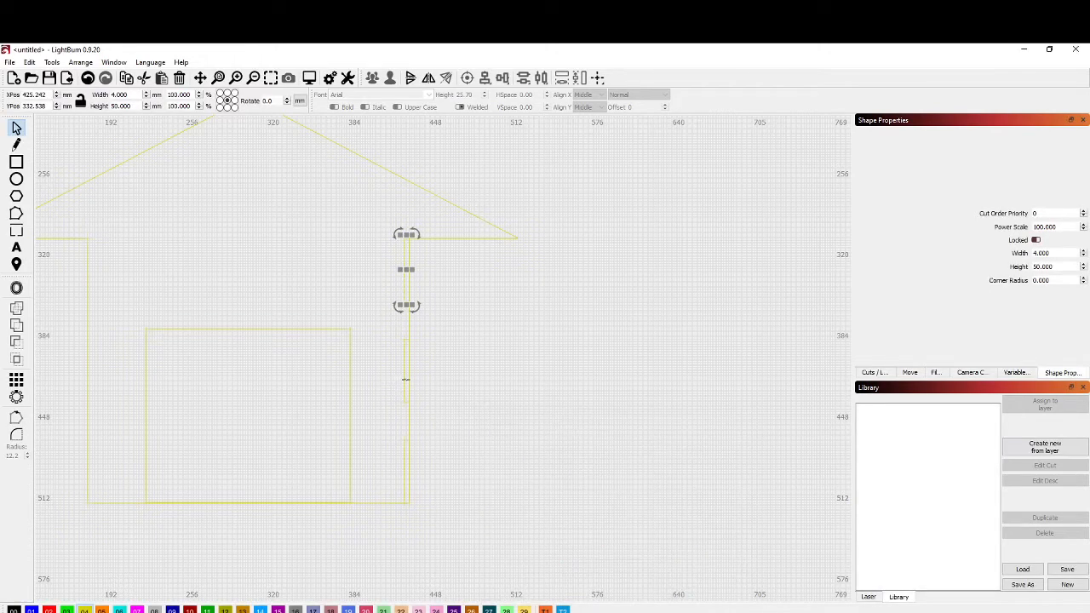
Select all three wall rectangles and widen them to about 8 mm so they extend across the right wall line.
drag(403, 381, 406, 395)
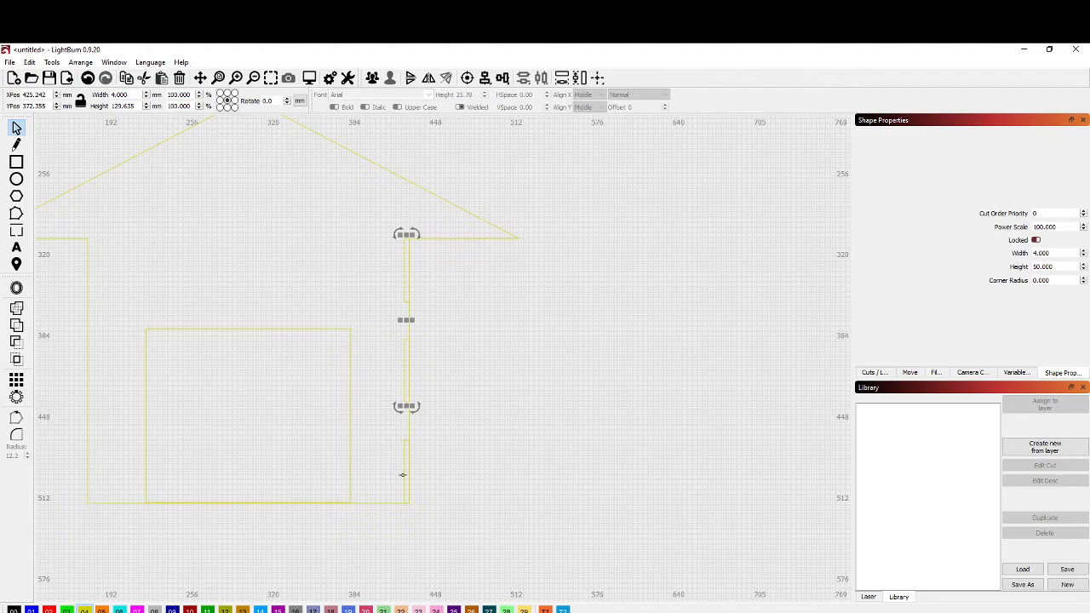
drag(403, 475, 404, 475)
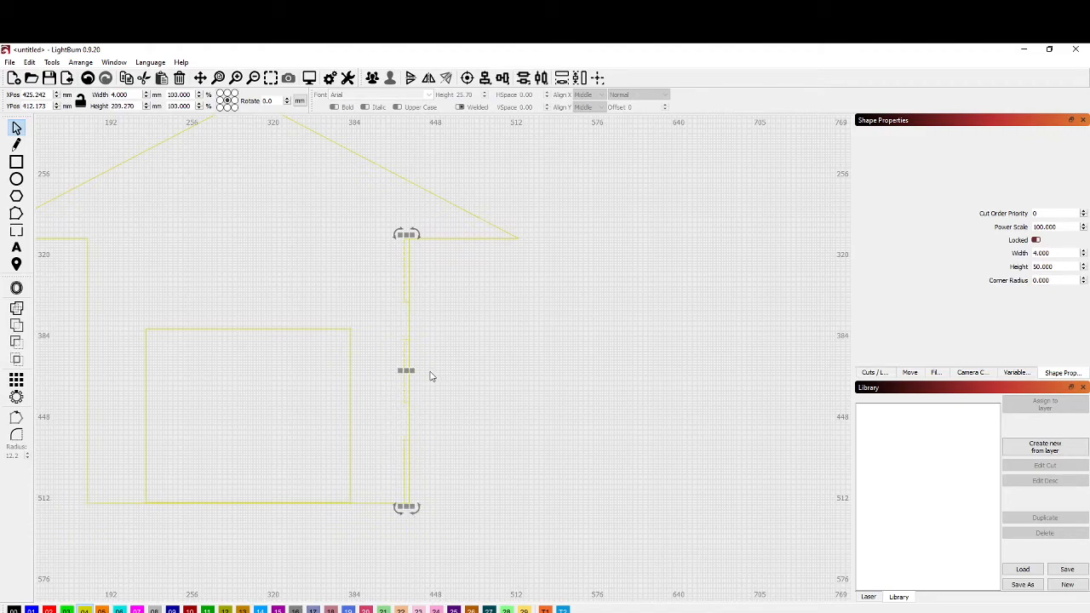
scroll(438, 304, up, 4)
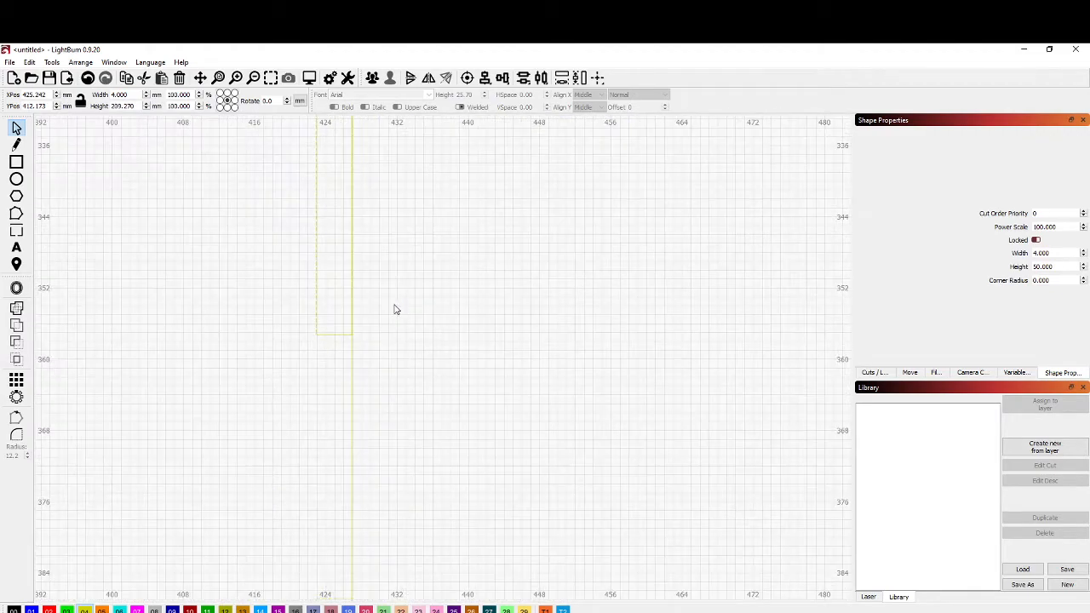
scroll(343, 321, down, 1)
scroll(350, 340, up, 1)
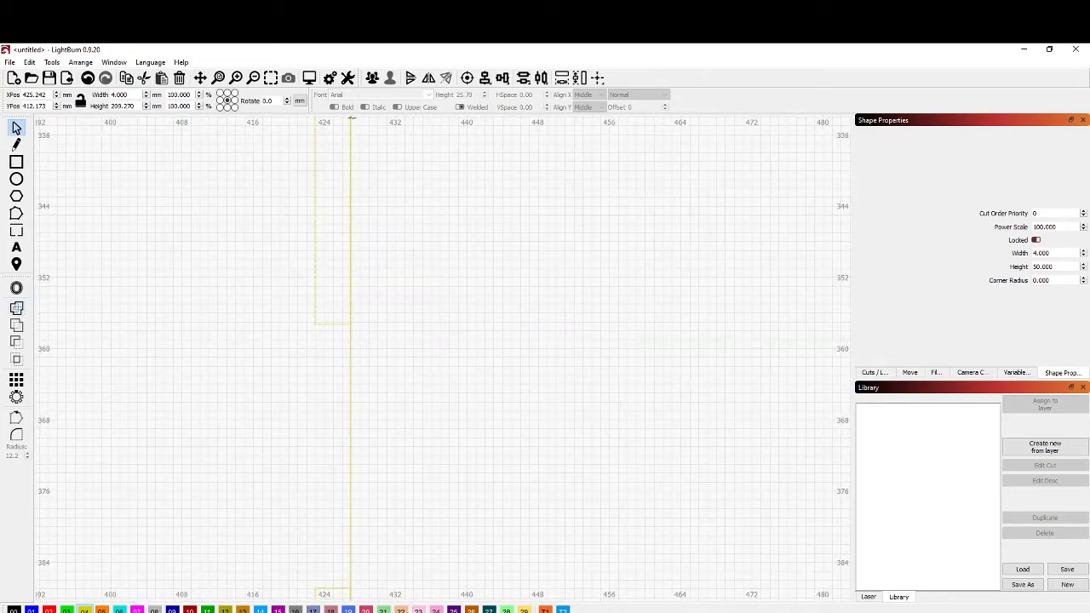
scroll(363, 452, down, 4)
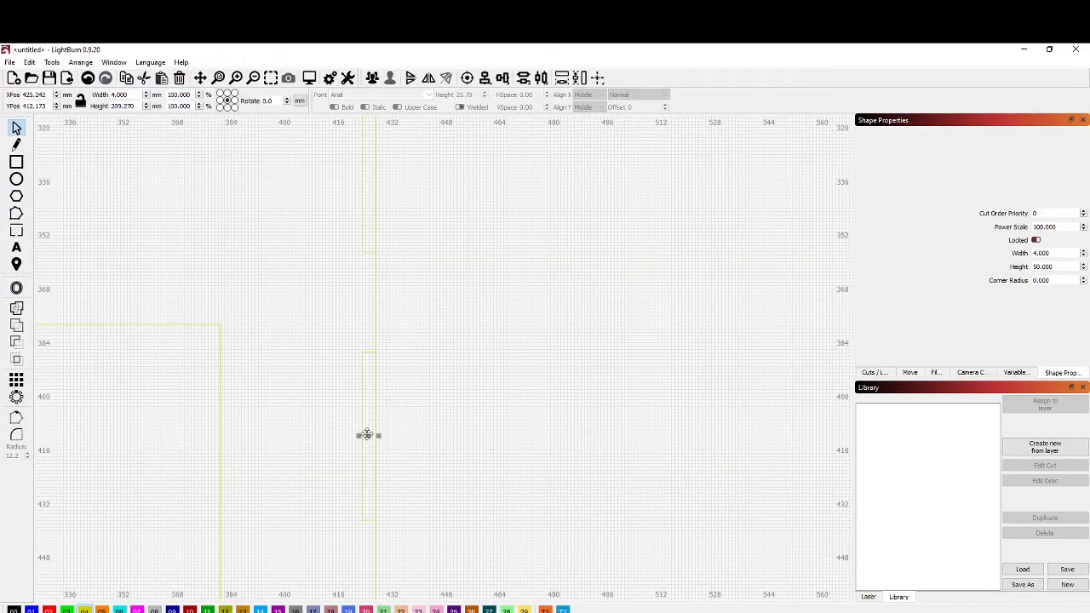
scroll(380, 437, up, 1)
drag(380, 437, 510, 483)
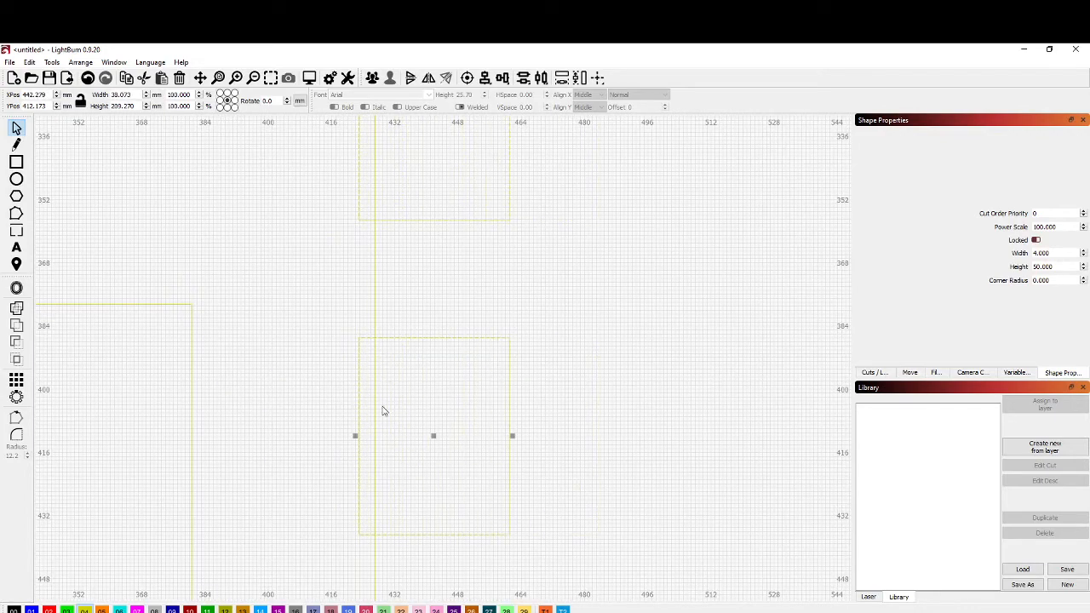
drag(511, 436, 393, 439)
scroll(420, 531, down, 2)
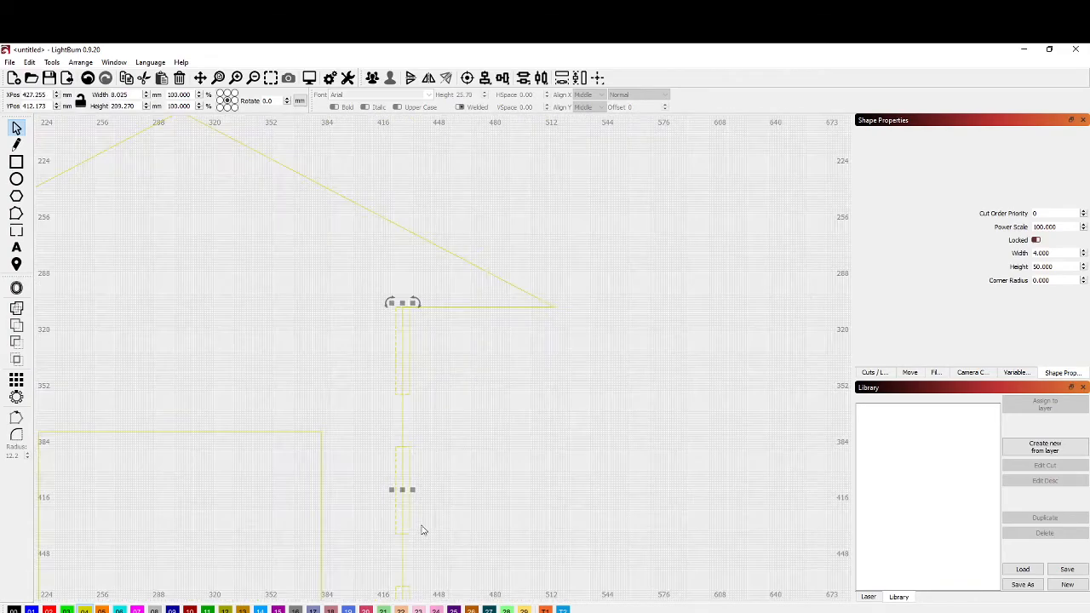
Group the three narrow rectangles on the right wall.
key(ctrl+a)
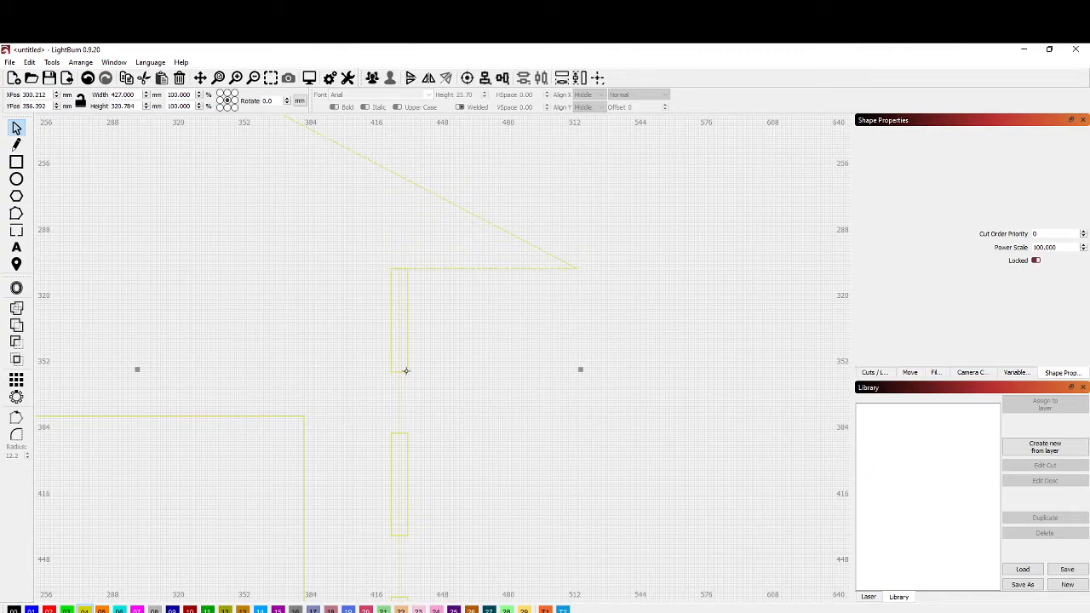
click(464, 384)
scroll(470, 433, down, 2)
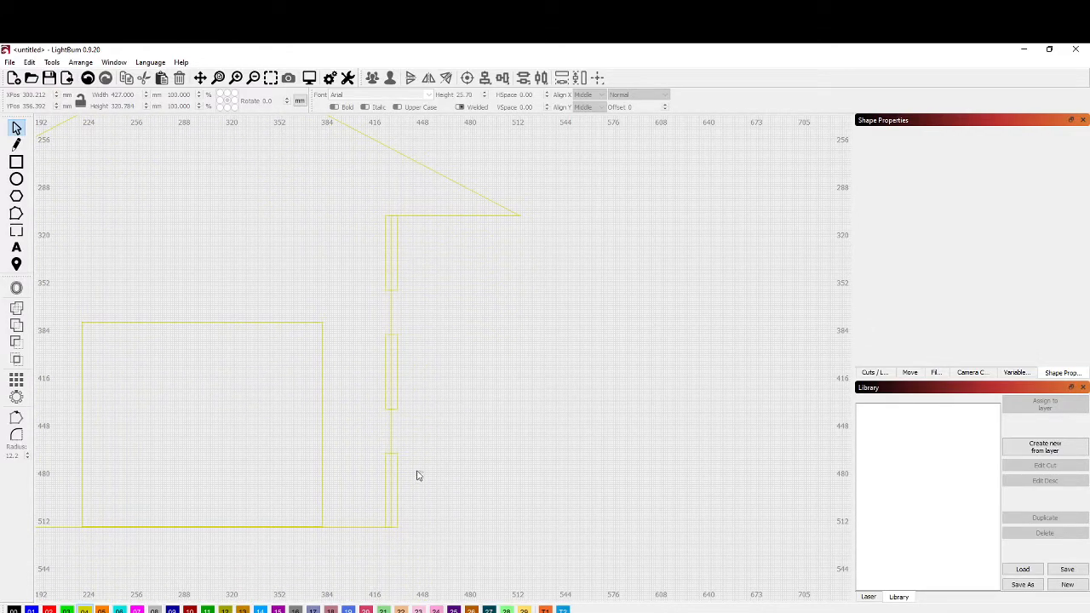
drag(423, 472, 395, 281)
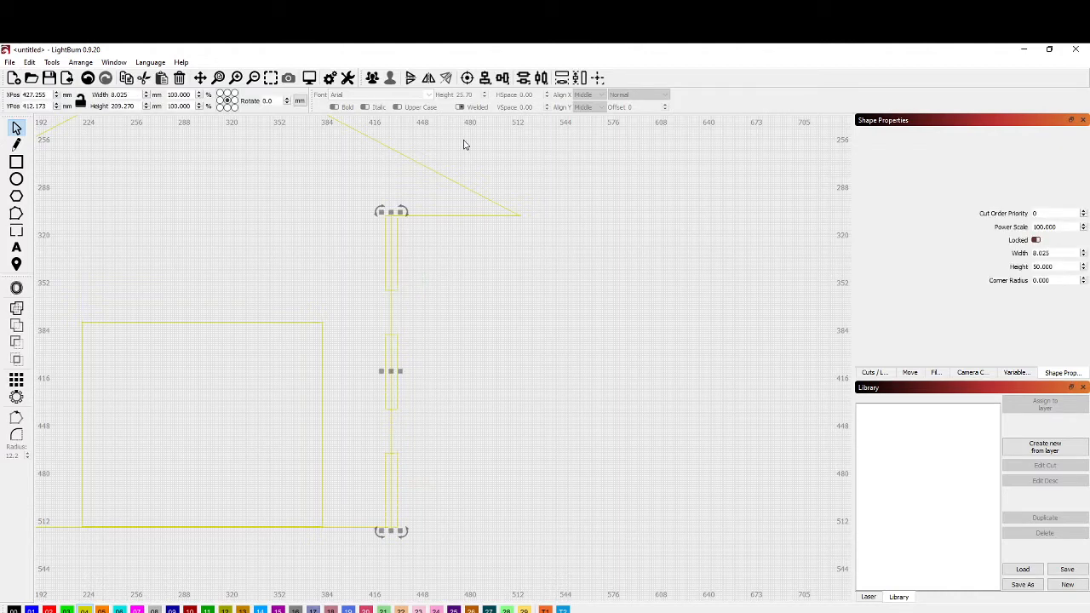
click(373, 78)
Subtract the grouped rectangles from the house outline with Boolean Difference to notch the right wall.
click(392, 313)
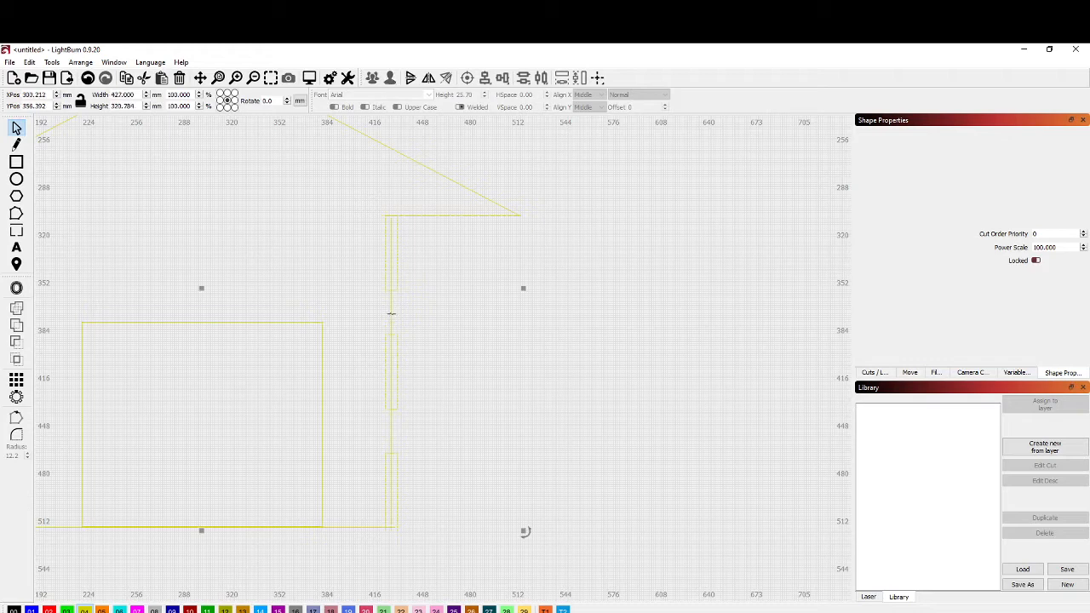
shift+click(397, 288)
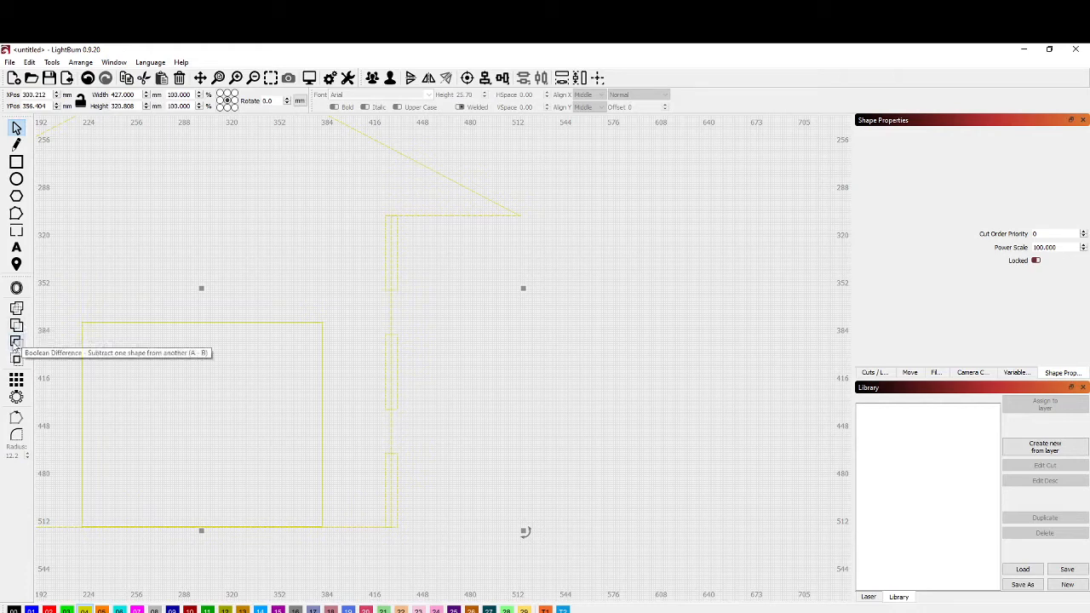
click(14, 343)
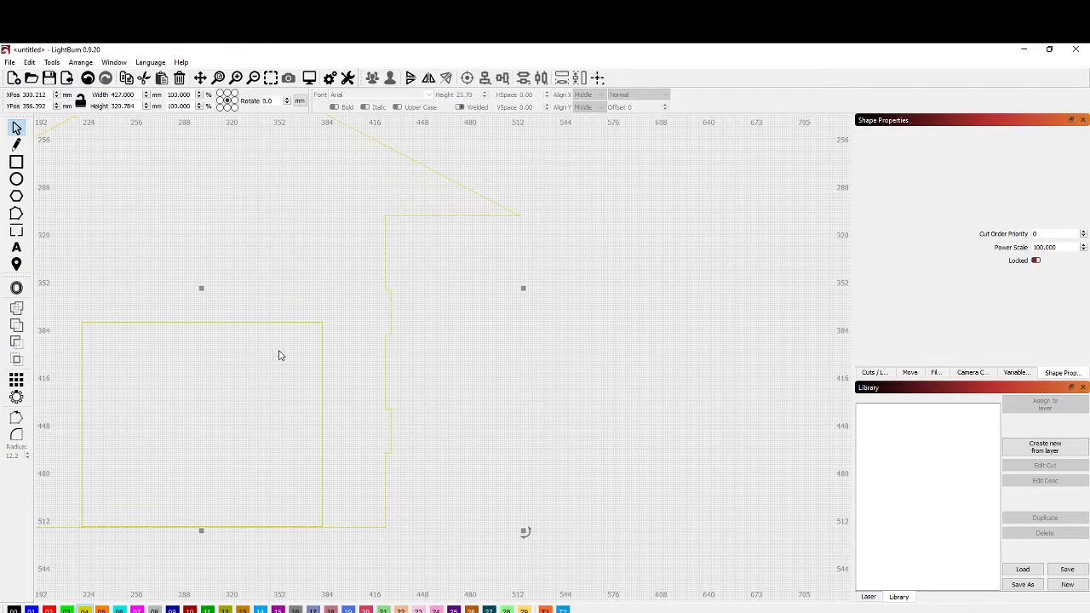
scroll(307, 361, down, 1)
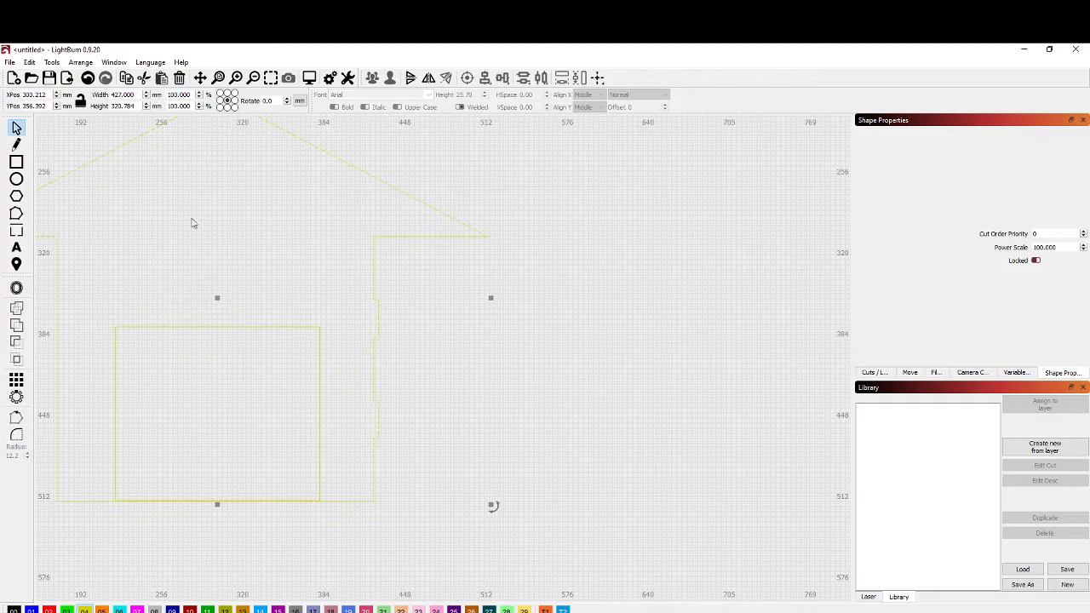
Draw a rectangle about 3.98 mm wide and 50 mm high that fills the middle notch of the right wall.
click(17, 162)
scroll(417, 303, up, 2)
scroll(417, 303, up, 3)
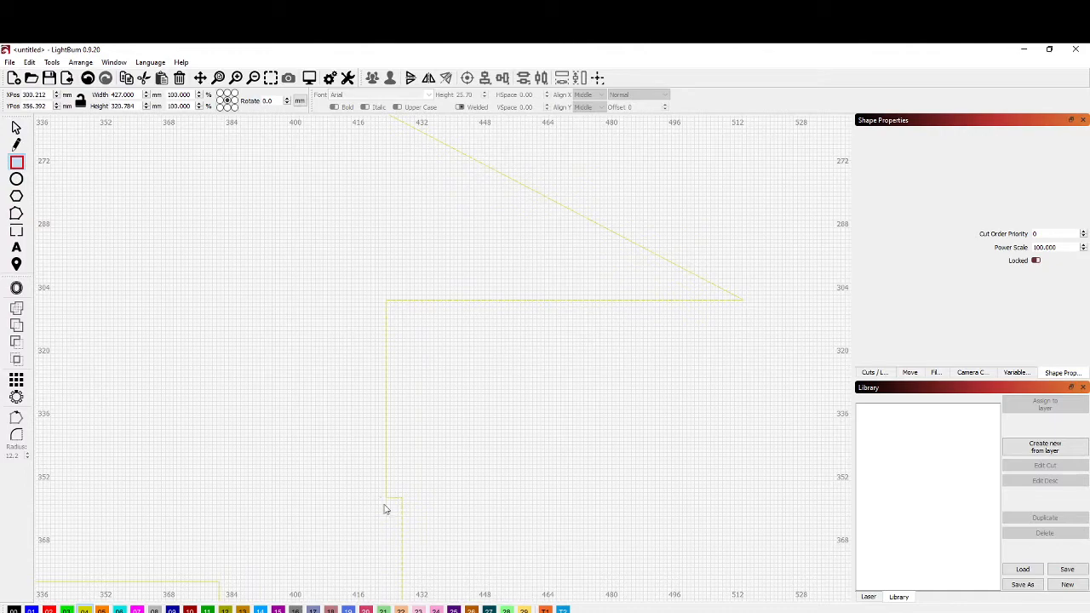
scroll(385, 509, down, 2)
drag(393, 517, 382, 247)
scroll(382, 321, up, 1)
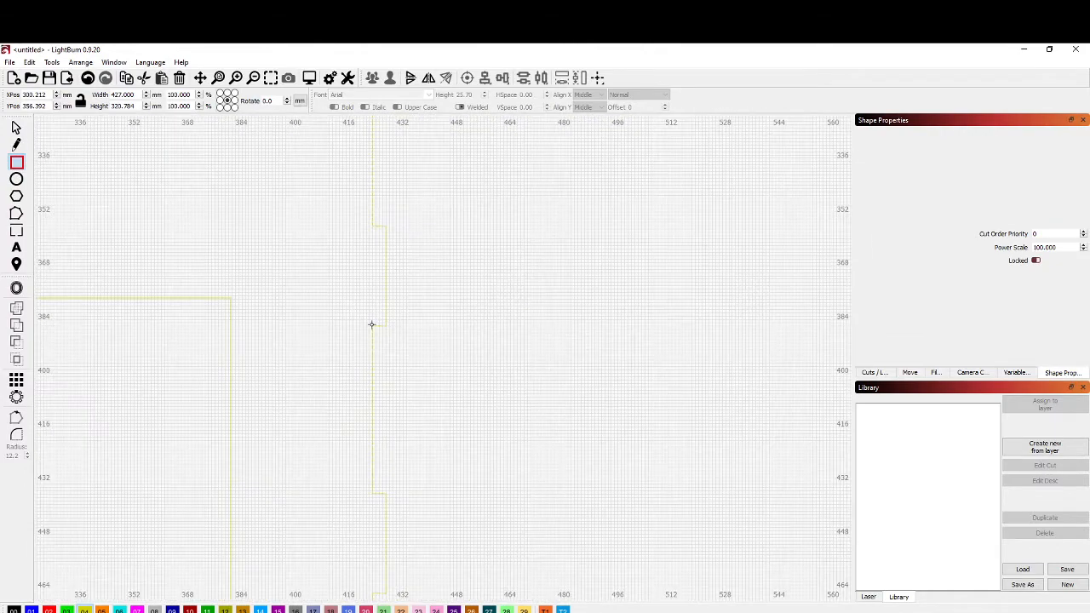
mouse_move(373, 324)
mouse_down()
mouse_move(392, 434)
mouse_move(386, 497)
mouse_up()
scroll(406, 477, up, 5)
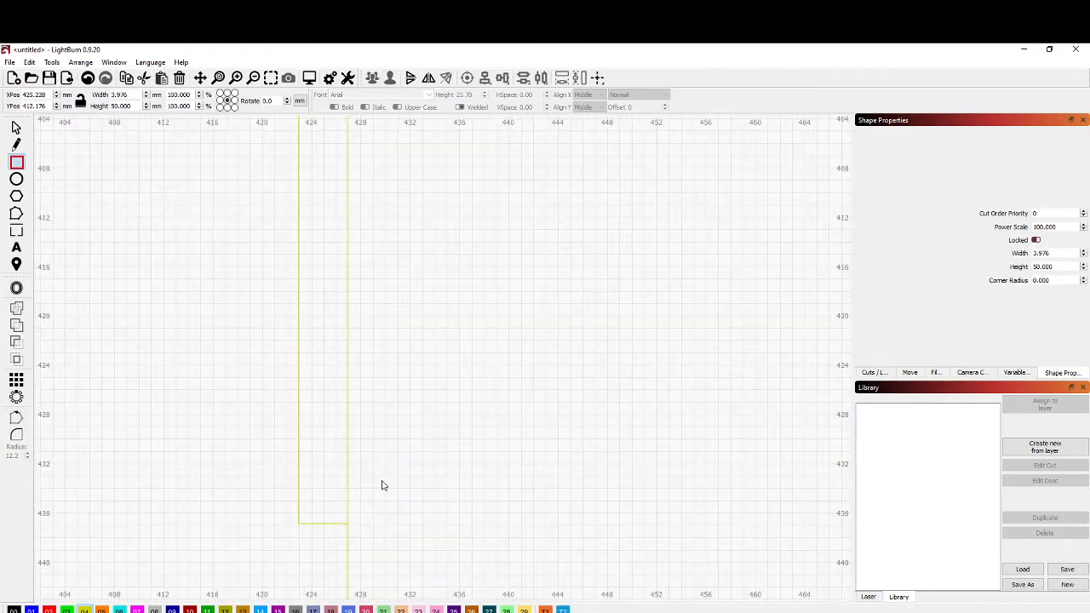
scroll(359, 408, down, 8)
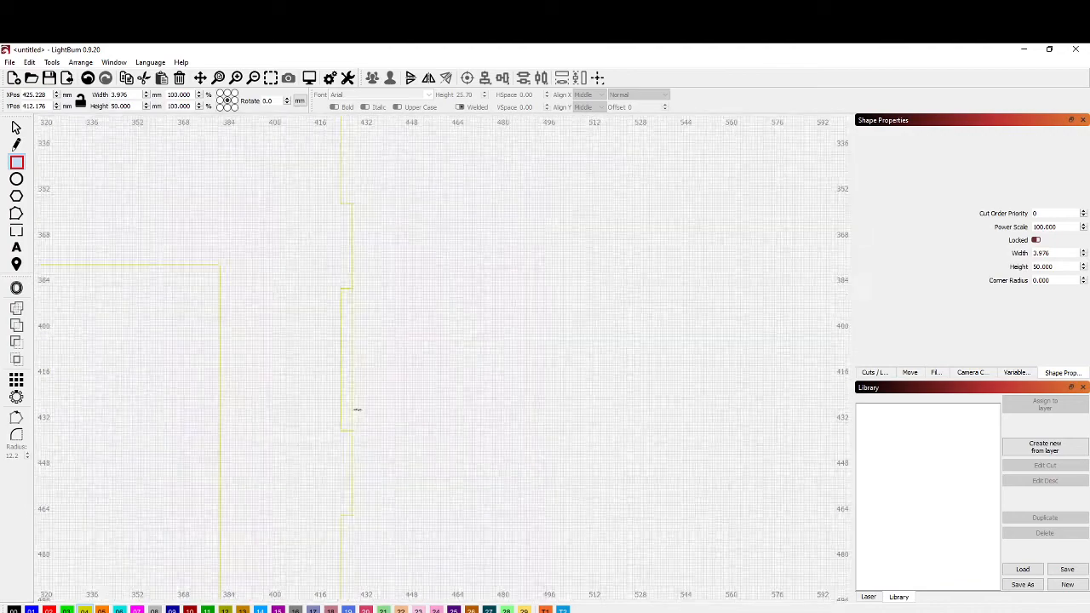
scroll(361, 443, down, 1)
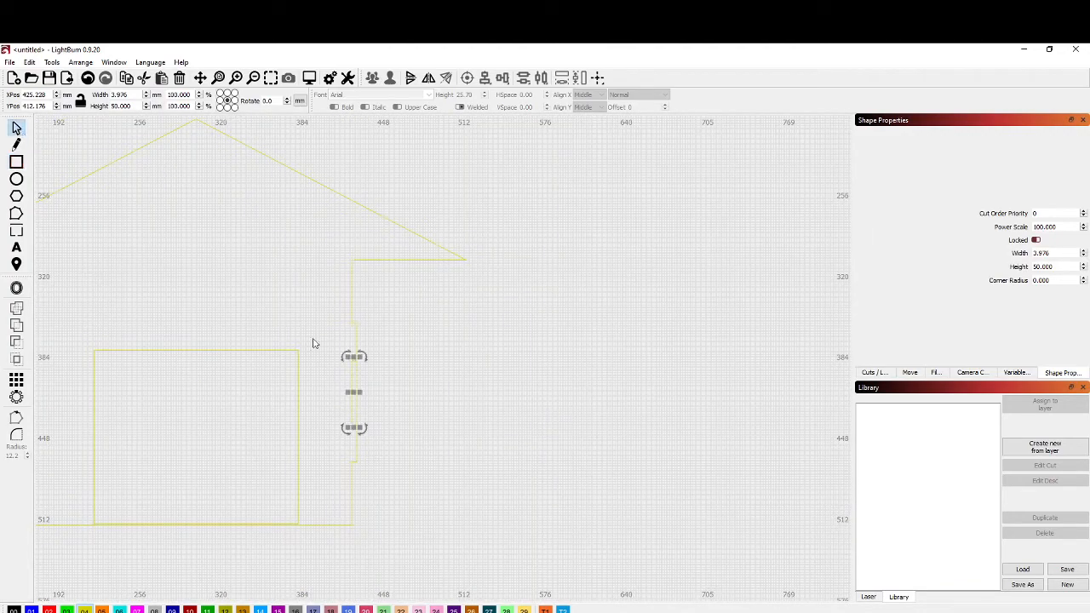
Move the notch-sized rectangle across the house and up to the top of the left wall, near the eave.
click(16, 128)
mouse_move(353, 393)
mouse_down()
mouse_move(297, 358)
mouse_move(207, 416)
mouse_move(144, 397)
mouse_move(261, 397)
mouse_move(143, 372)
mouse_move(76, 383)
mouse_move(204, 498)
mouse_move(301, 360)
mouse_move(363, 401)
mouse_move(285, 387)
mouse_move(95, 387)
mouse_move(338, 384)
mouse_move(183, 308)
mouse_move(254, 465)
mouse_move(214, 392)
mouse_move(146, 392)
mouse_move(355, 390)
mouse_up()
click(355, 393)
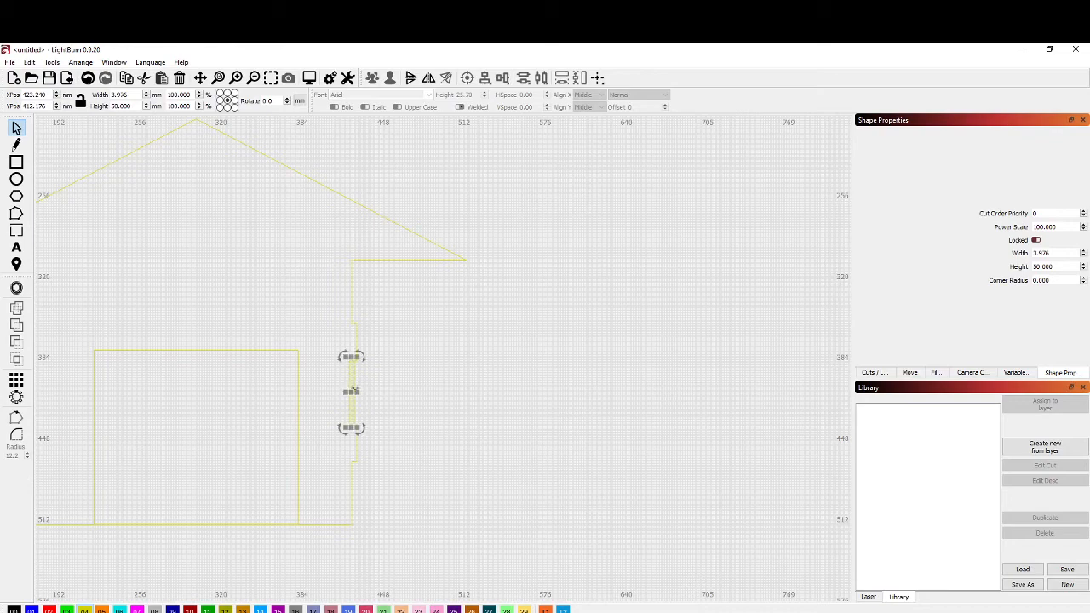
scroll(356, 392, up, 2)
scroll(355, 392, down, 3)
scroll(361, 428, down, 1)
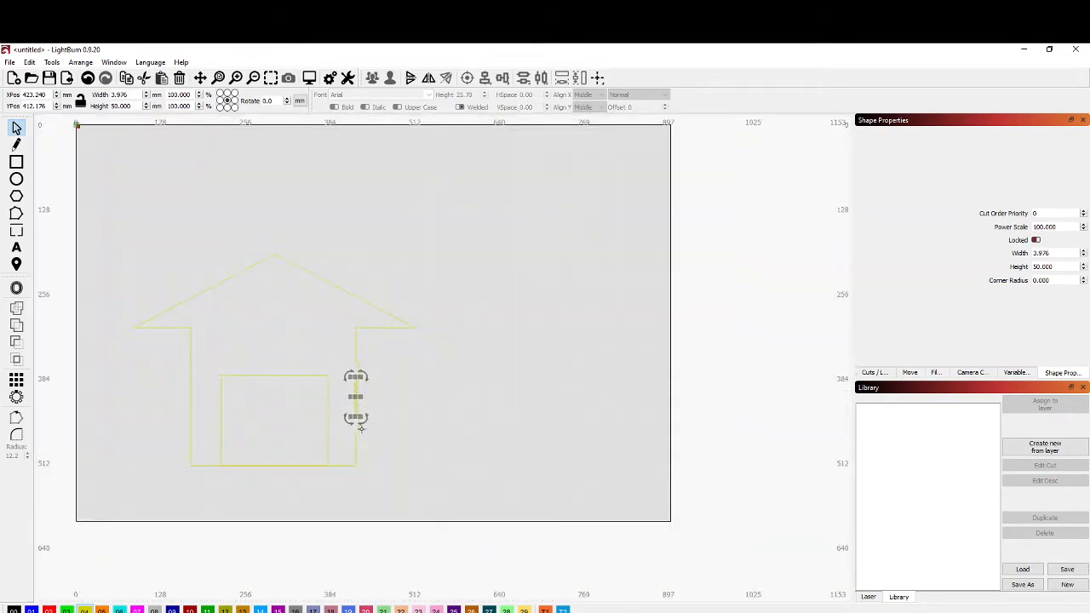
key(Left)
key(Left)
key(Left)
key(Left)
key(Left)
key(Left)
key(Left)
key(Left)
key(Left)
key(Left)
key(Left)
key(Left)
key(Left)
key(Left)
key(Left)
key(Left)
key(Left)
key(Left)
key(Left)
key(Left)
key(Left)
key(Left)
key(Left)
key(Left)
key(Left)
key(Left)
key(Left)
key(Left)
key(Left)
key(Left)
key(Left)
key(Left)
key(Left)
key(Left)
key(Left)
key(Up)
key(Up)
key(Up)
key(Up)
key(Up)
key(Up)
key(Up)
key(Up)
key(Up)
key(Up)
key(Up)
key(Up)
key(Up)
key(Up)
key(Up)
key(Up)
key(Up)
key(Up)
key(Up)
key(Up)
key(Up)
key(Up)
key(Up)
key(Up)
key(Up)
key(Up)
key(Up)
key(Up)
key(Up)
key(Up)
scroll(192, 350, up, 5)
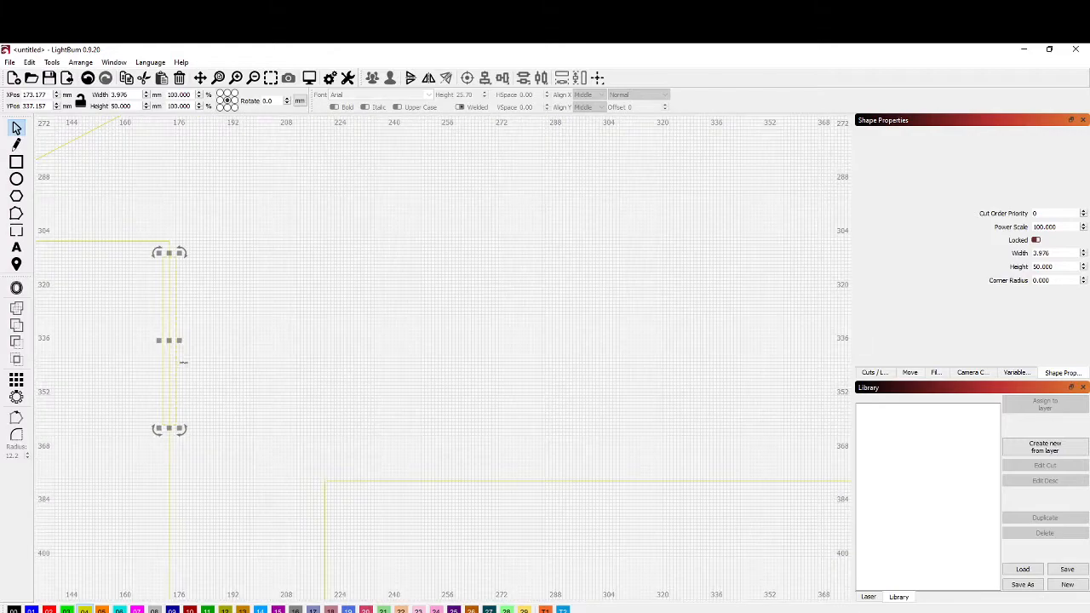
Fit the rectangle flush against the inside of the left wall with its top edge on the eave line.
drag(169, 340, 177, 330)
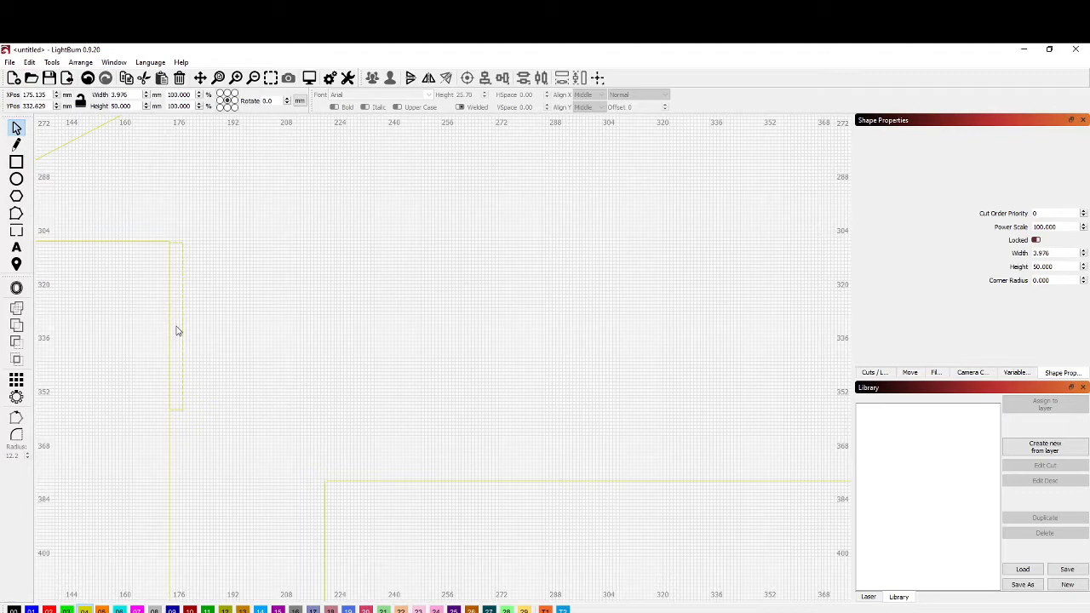
drag(178, 330, 189, 432)
scroll(177, 329, up, 3)
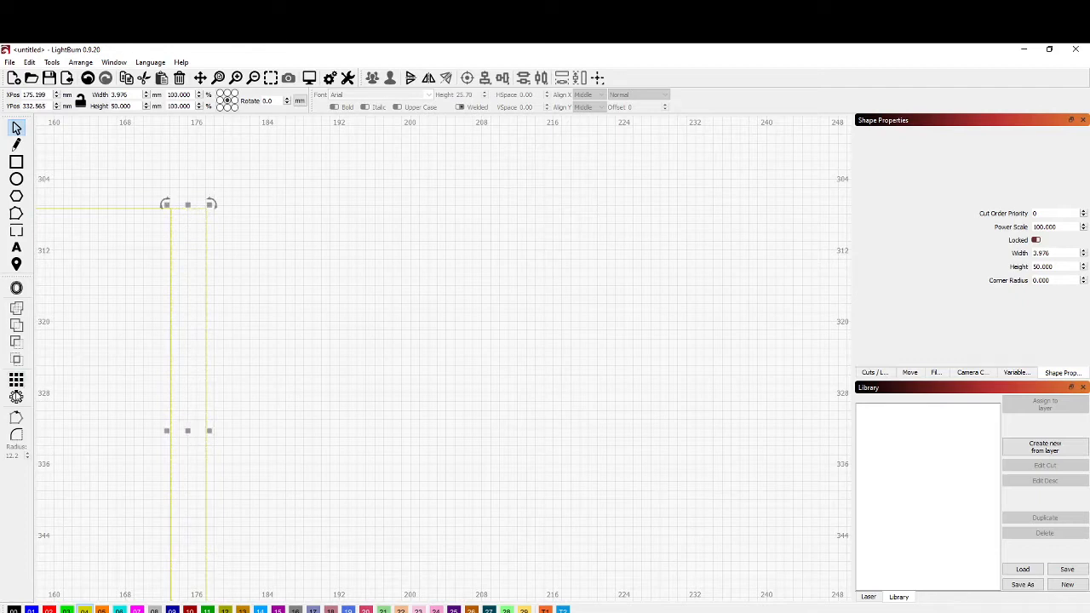
Create a grid array of the rectangle down the left wall with 1 column, 3 rows and 29.635 mm vertical padding between edges.
click(17, 380)
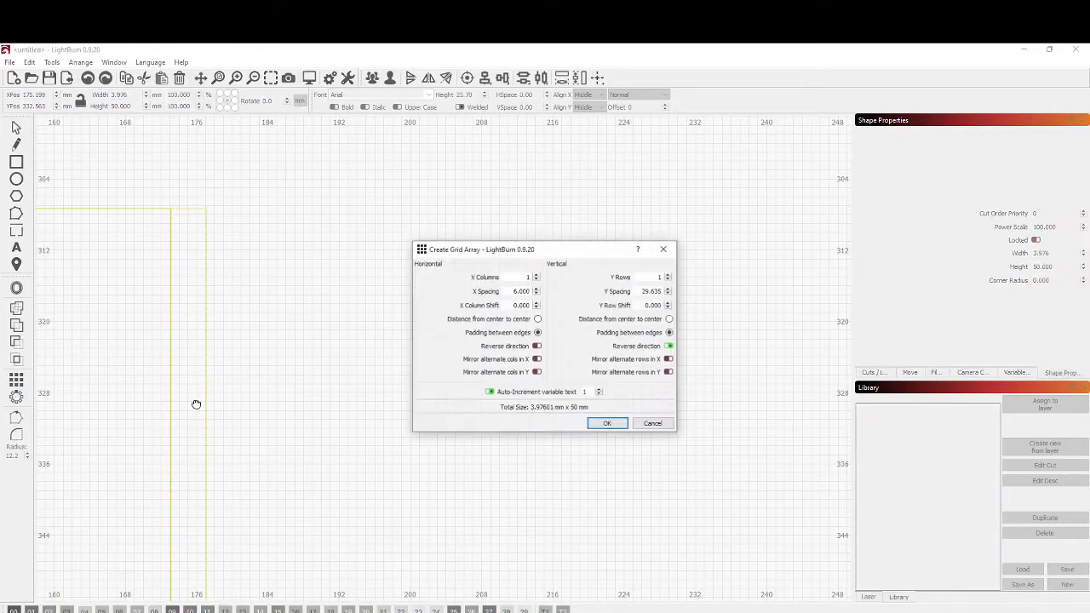
click(669, 278)
click(669, 278)
scroll(312, 455, down, 8)
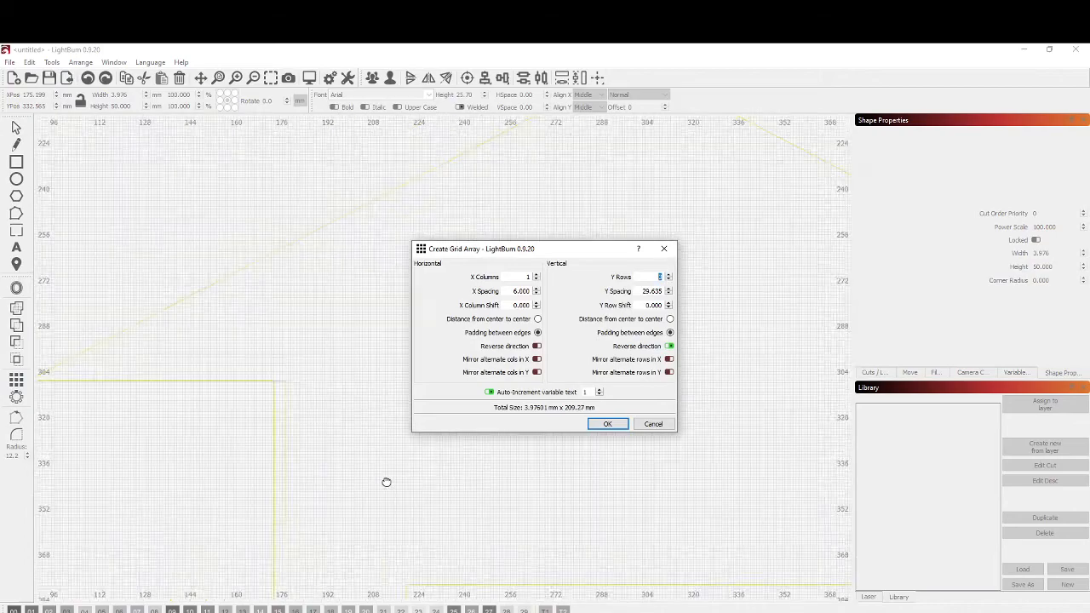
drag(389, 496, 323, 329)
drag(372, 489, 324, 360)
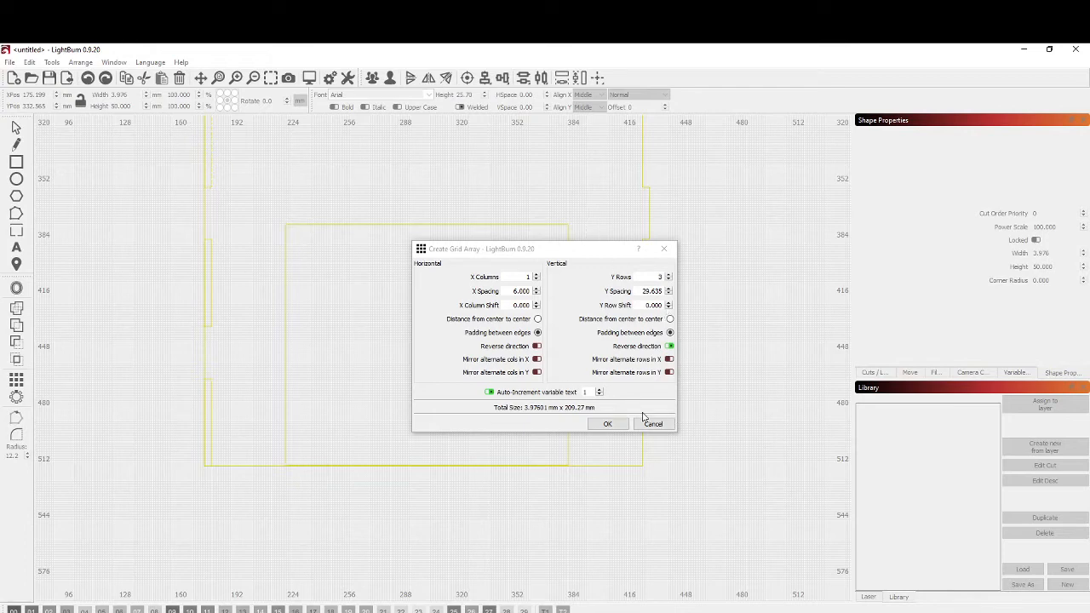
click(607, 424)
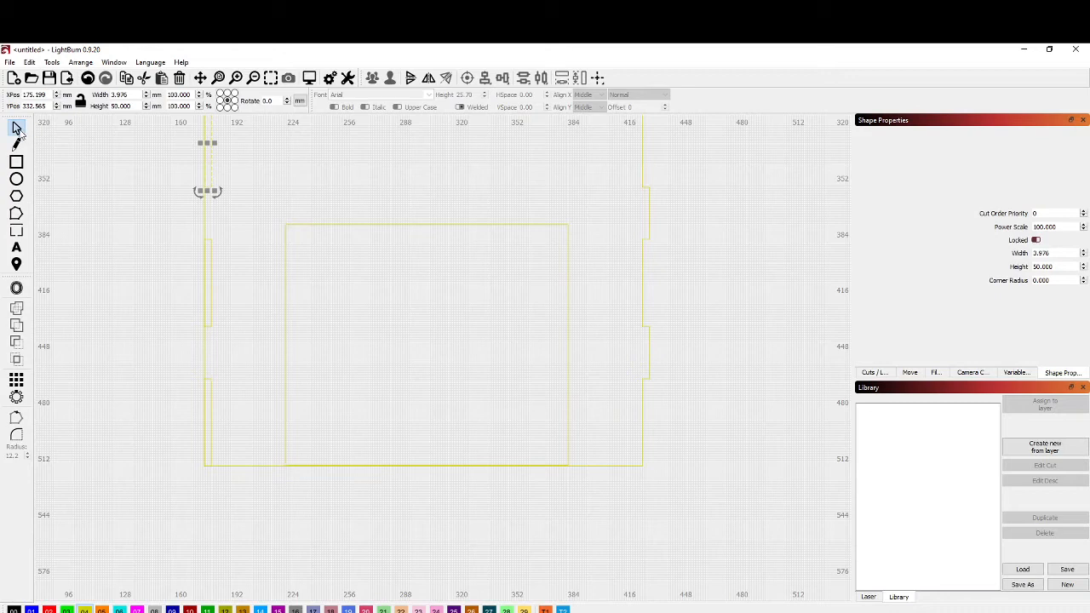
Widen the three arrayed rectangles outward past the house's left wall to a width of about 13.37 mm.
drag(237, 422, 209, 172)
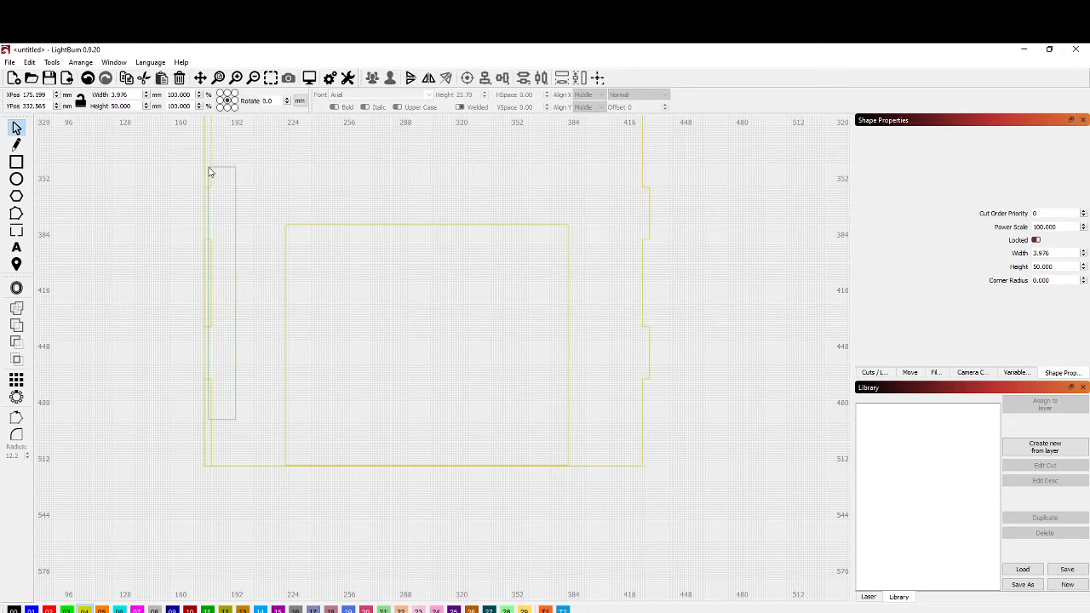
drag(210, 171, 210, 172)
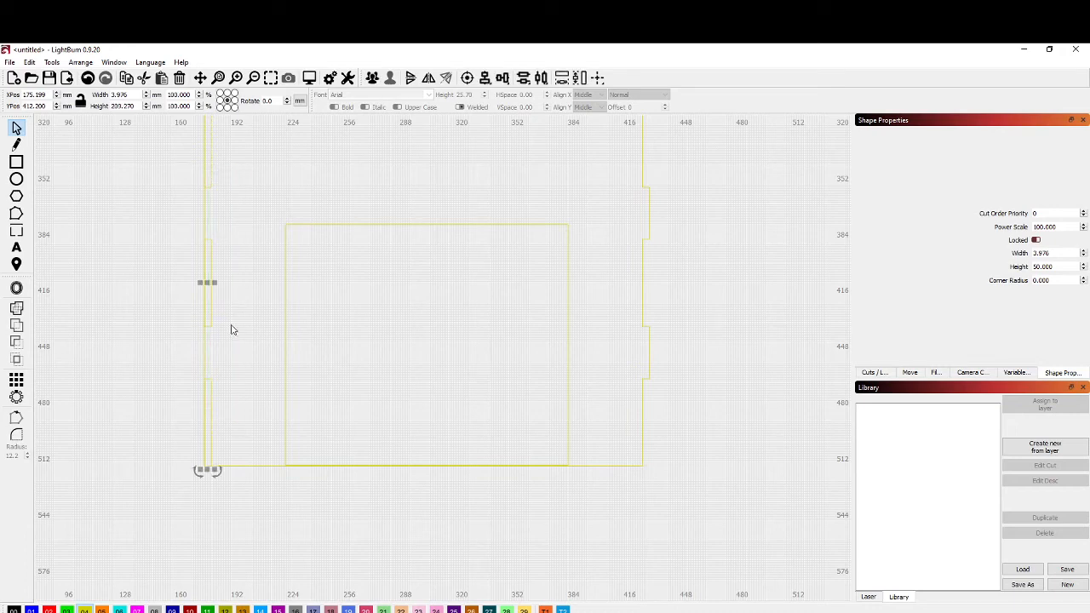
mouse_move(205, 283)
mouse_down()
mouse_move(116, 282)
mouse_move(187, 282)
mouse_up()
key(ctrl+a)
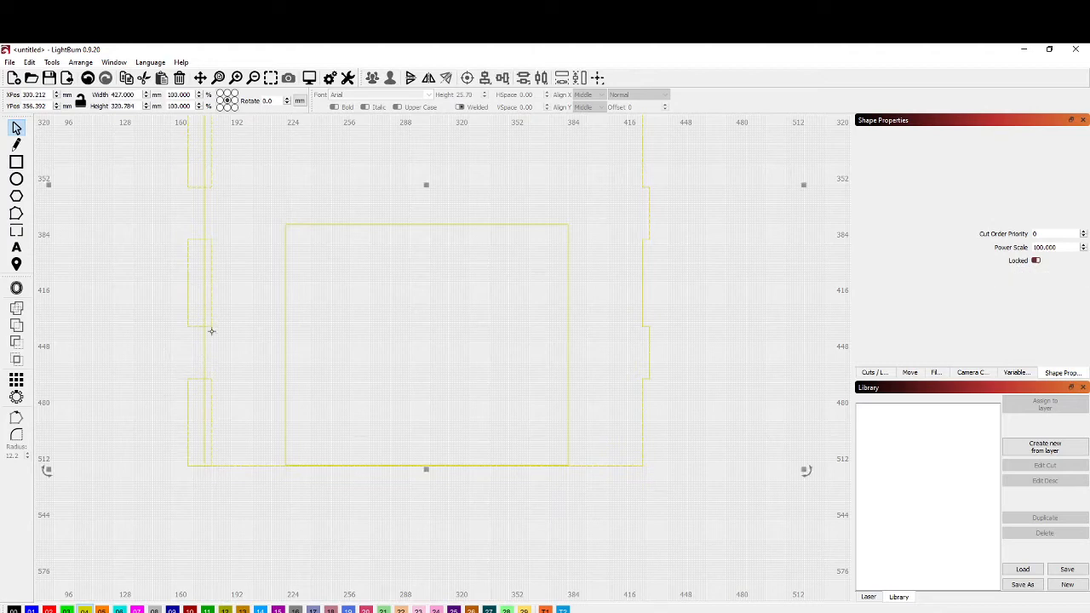
click(164, 369)
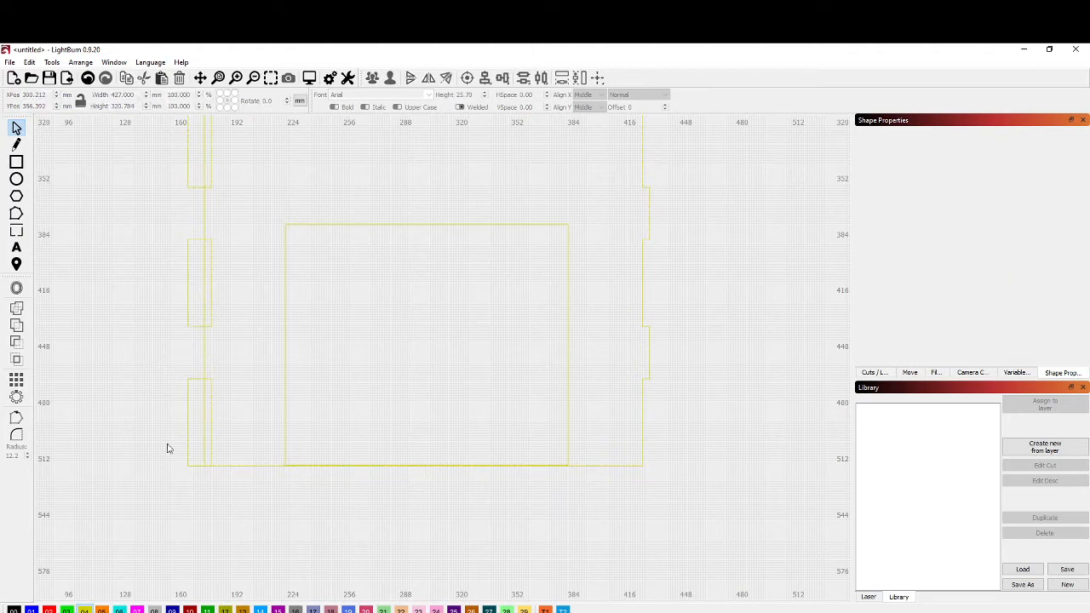
Group the three widened rectangles and subtract them from the house outline with Boolean Difference to notch the left wall.
drag(147, 493, 168, 440)
drag(196, 482, 162, 153)
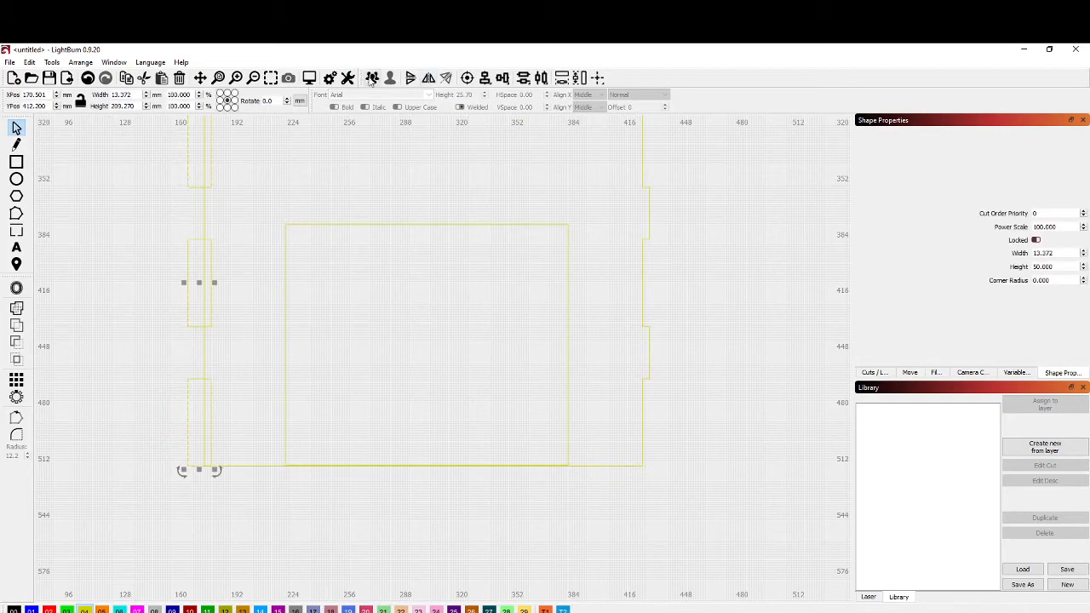
click(371, 79)
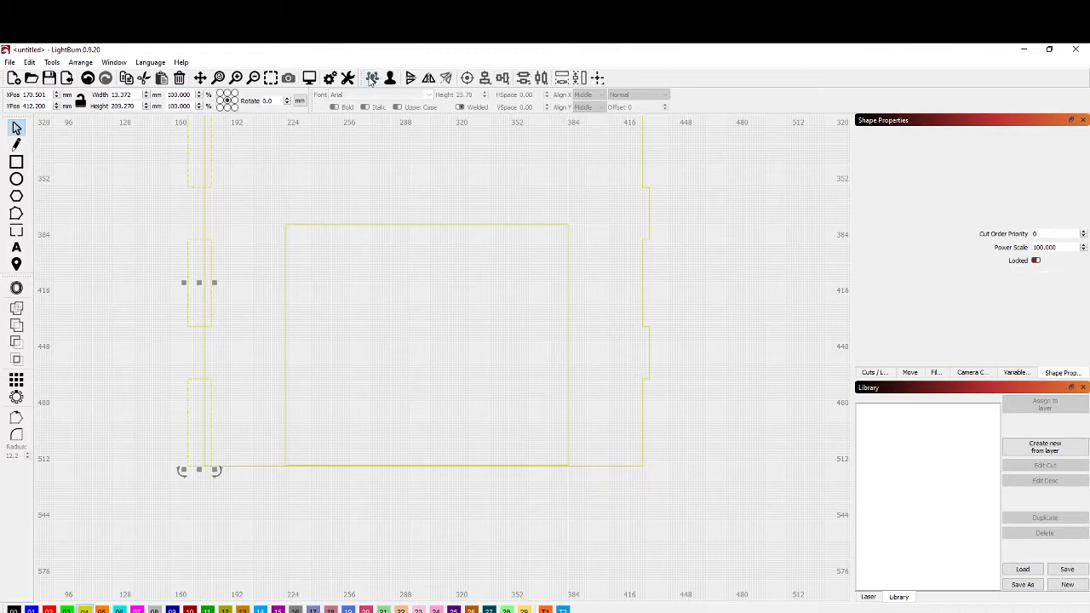
click(204, 360)
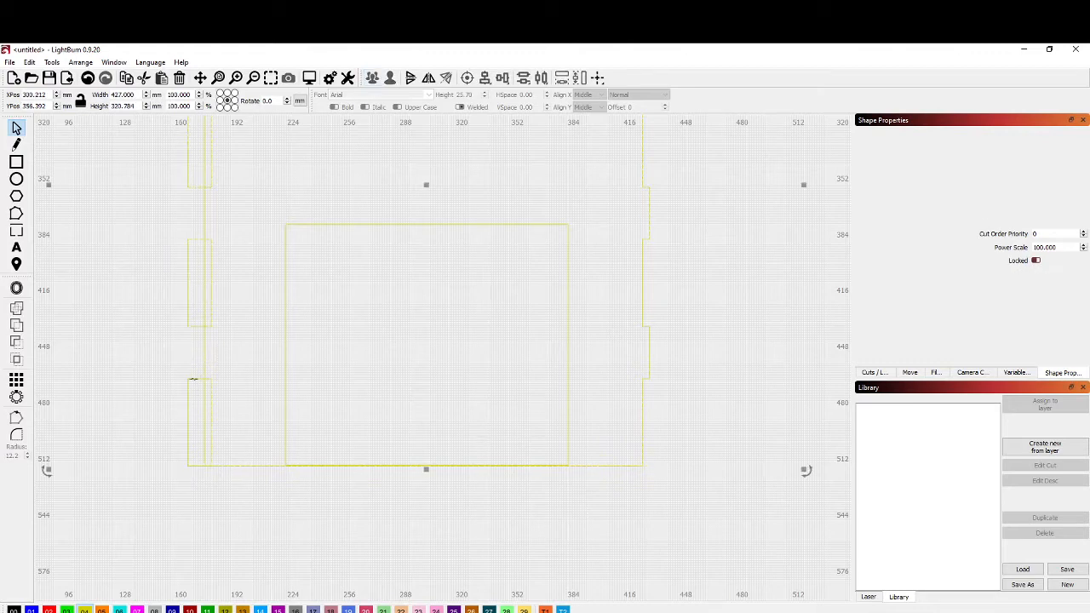
shift+click(194, 379)
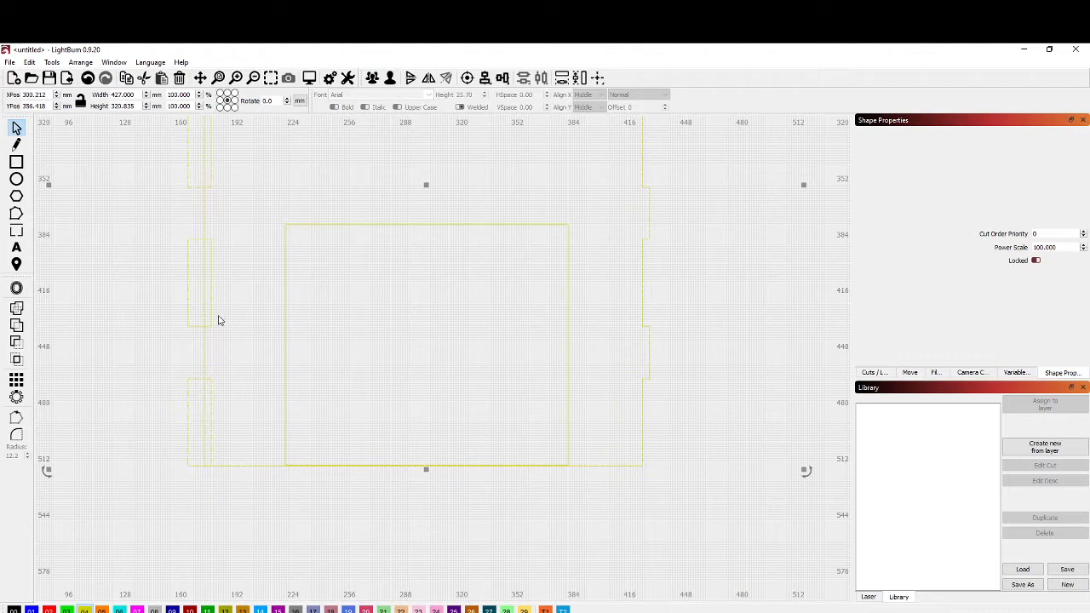
click(16, 342)
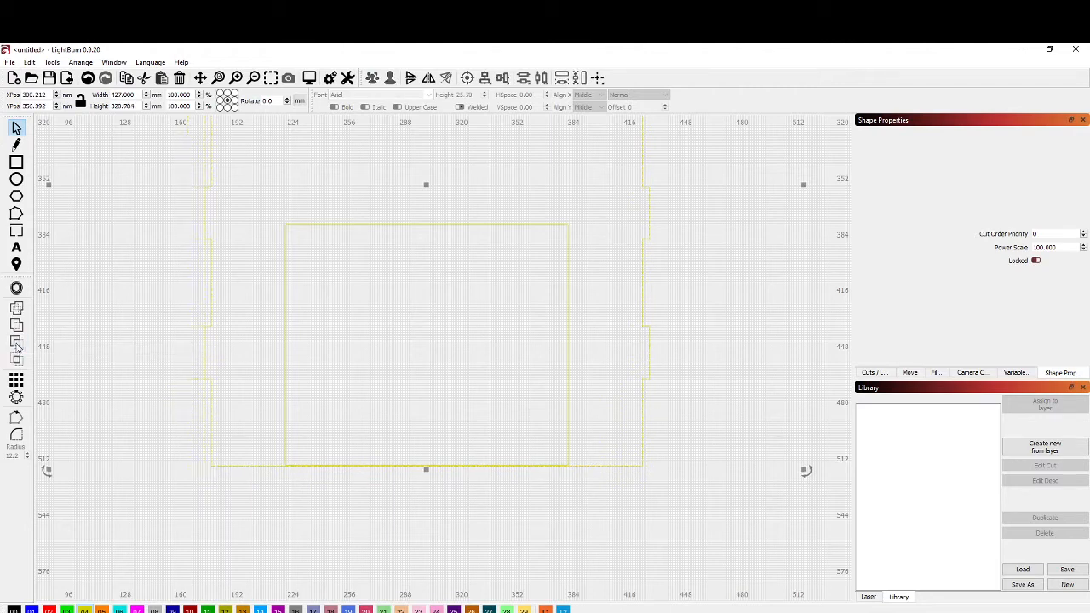
Move the door rectangle straight down so its bottom edge lies flush on the house's bottom edge.
scroll(334, 467, down, 3)
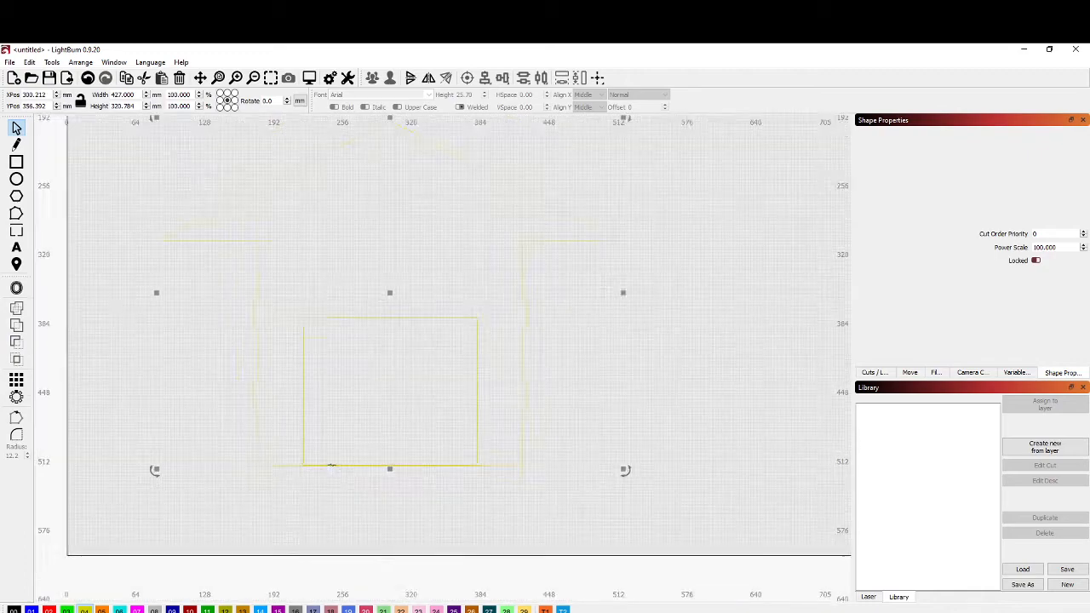
scroll(407, 477, up, 2)
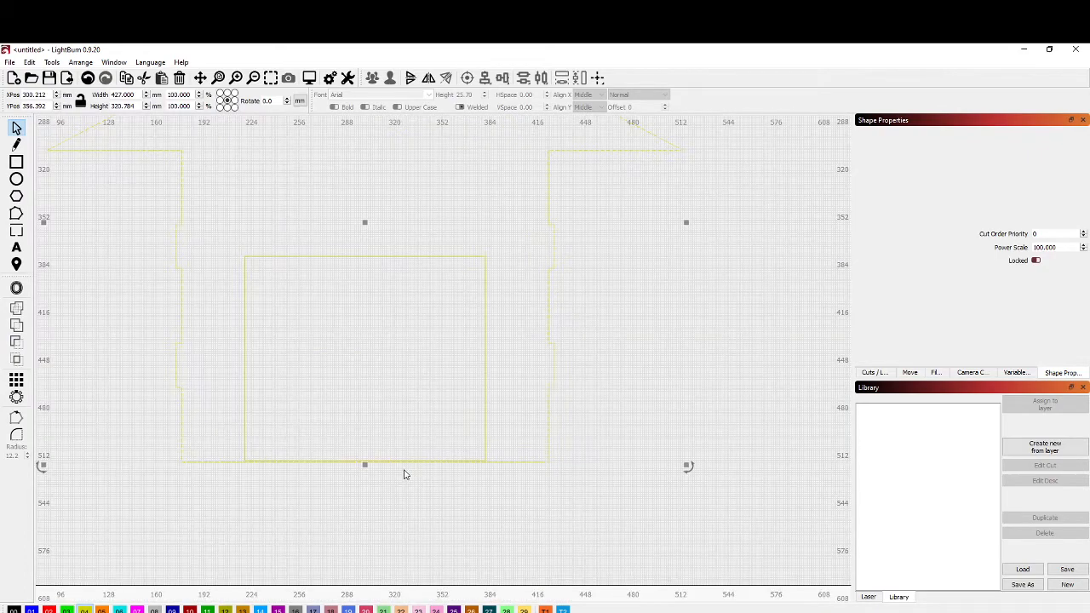
scroll(307, 472, up, 3)
scroll(273, 449, up, 1)
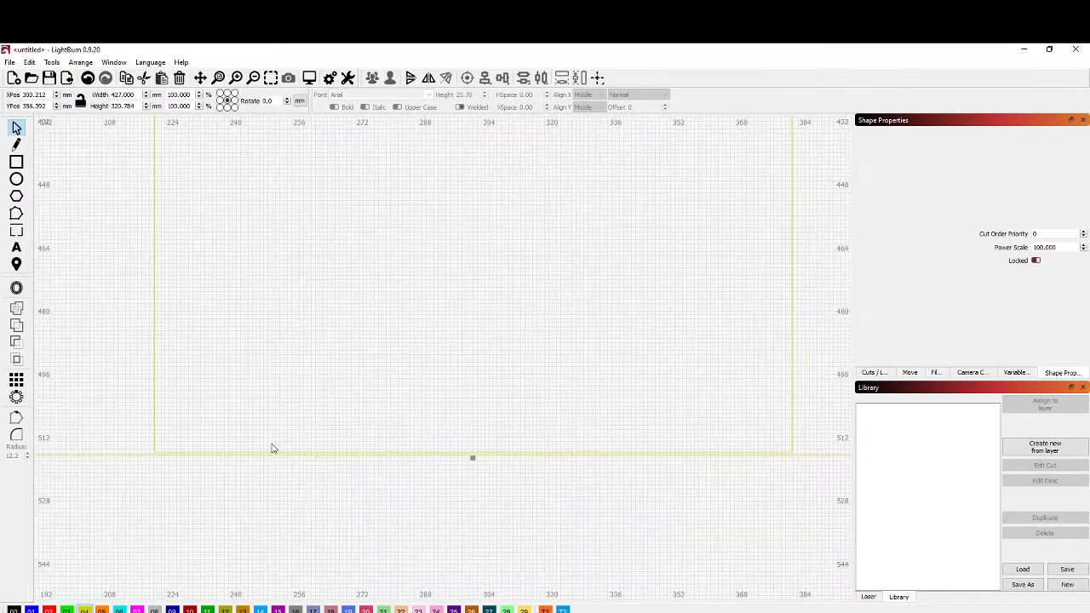
scroll(382, 462, down, 1)
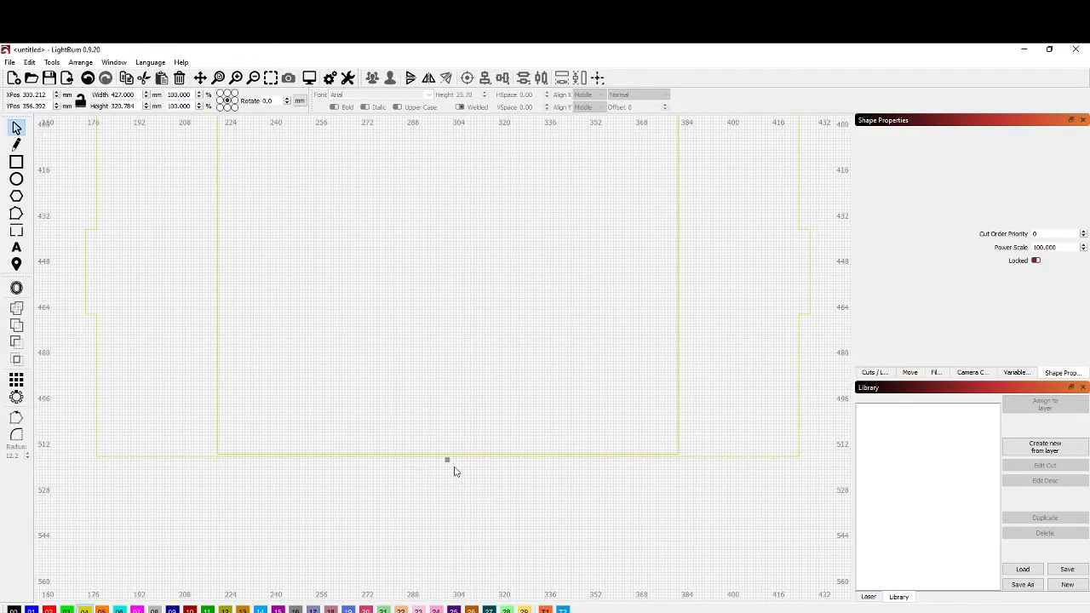
scroll(454, 471, down, 3)
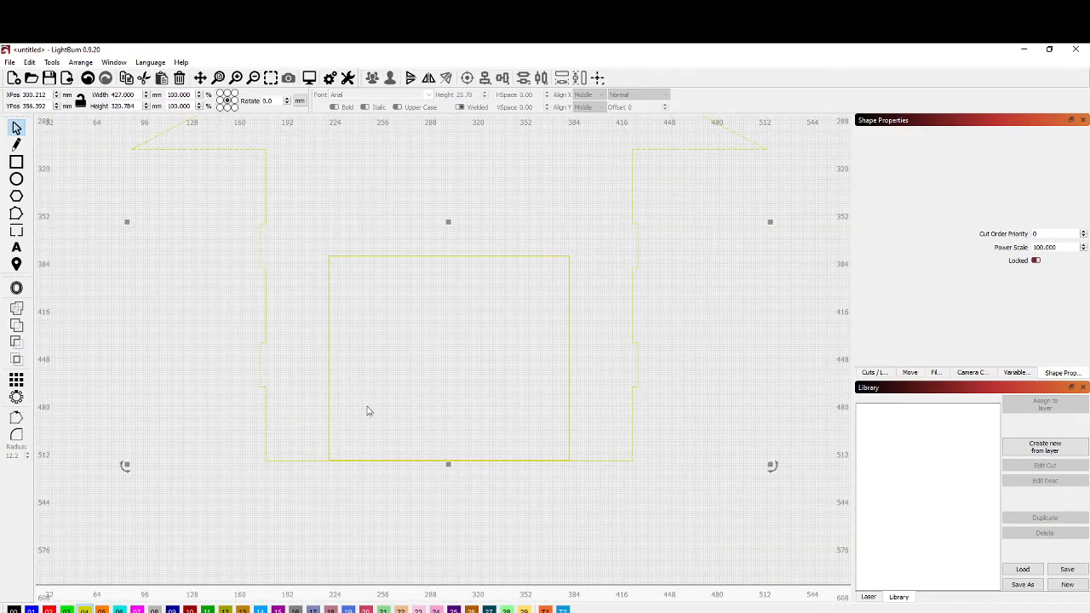
click(328, 405)
scroll(455, 484, up, 3)
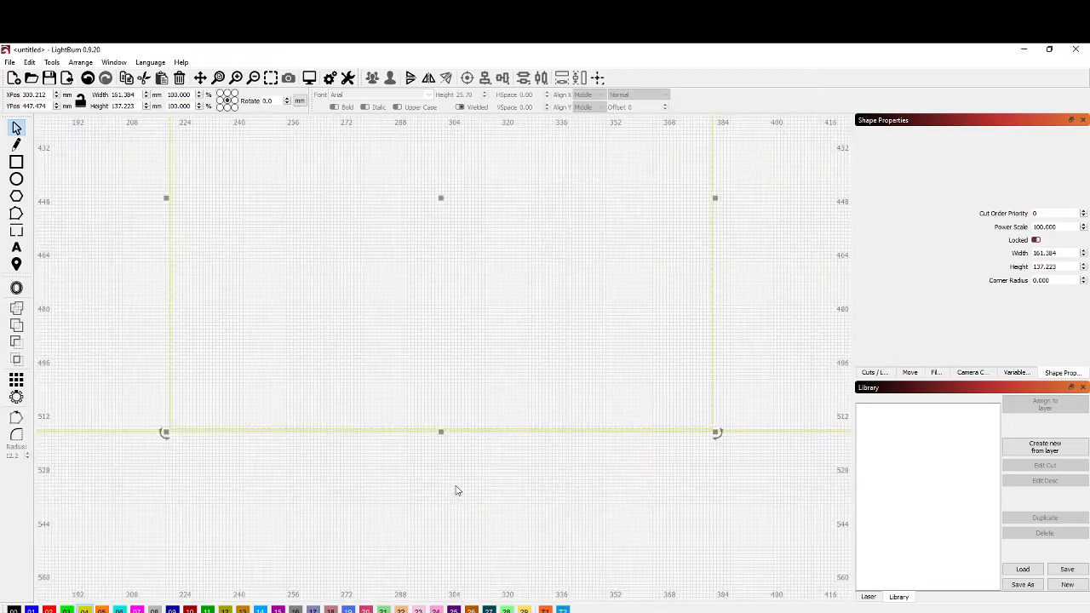
scroll(427, 448, up, 3)
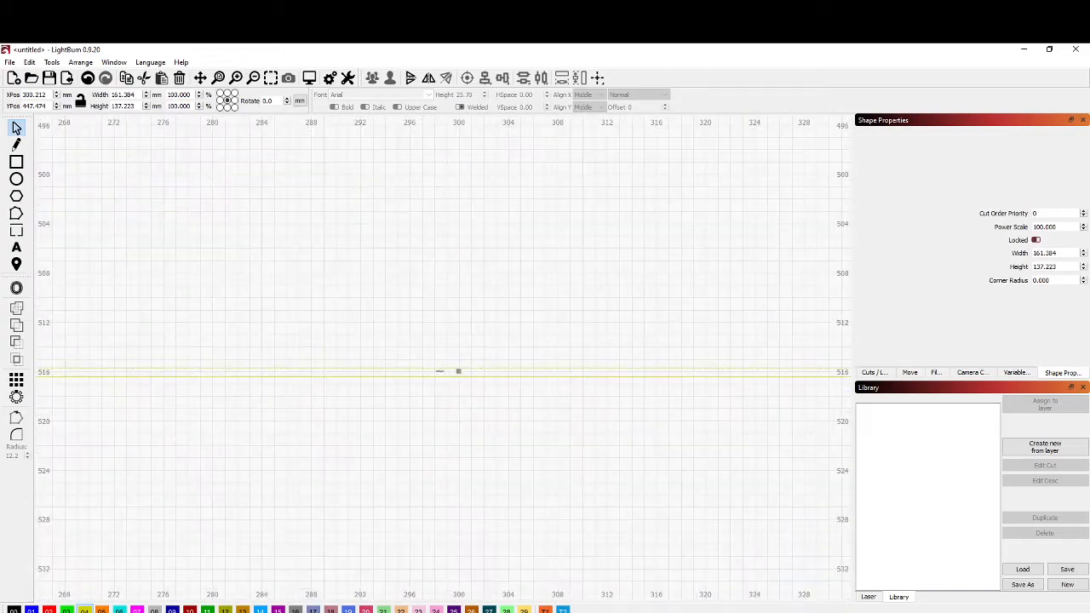
scroll(481, 383, down, 5)
drag(481, 373, 474, 477)
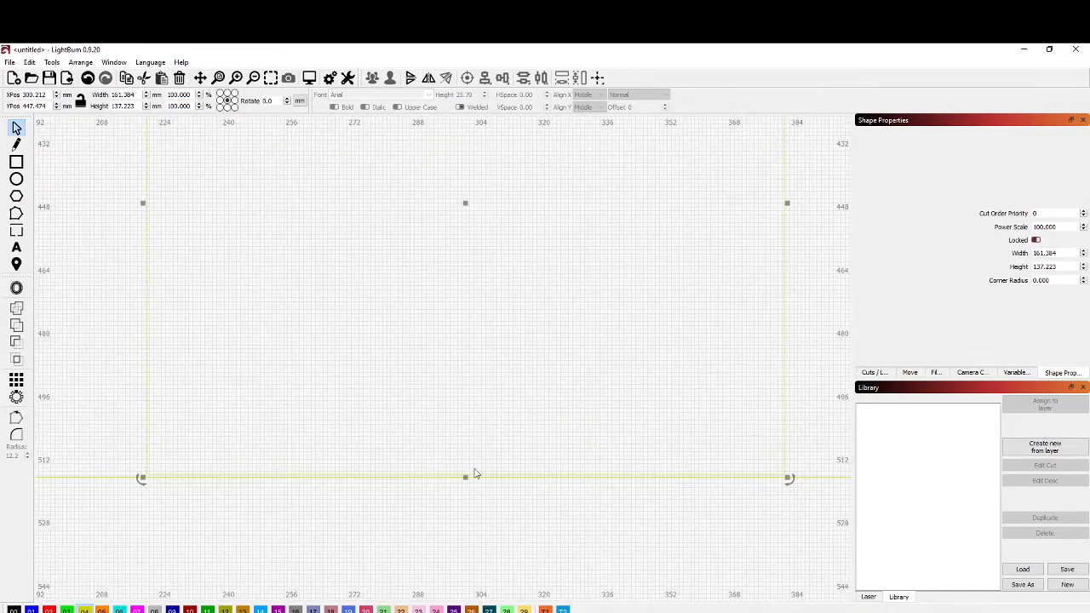
scroll(495, 366, up, 1)
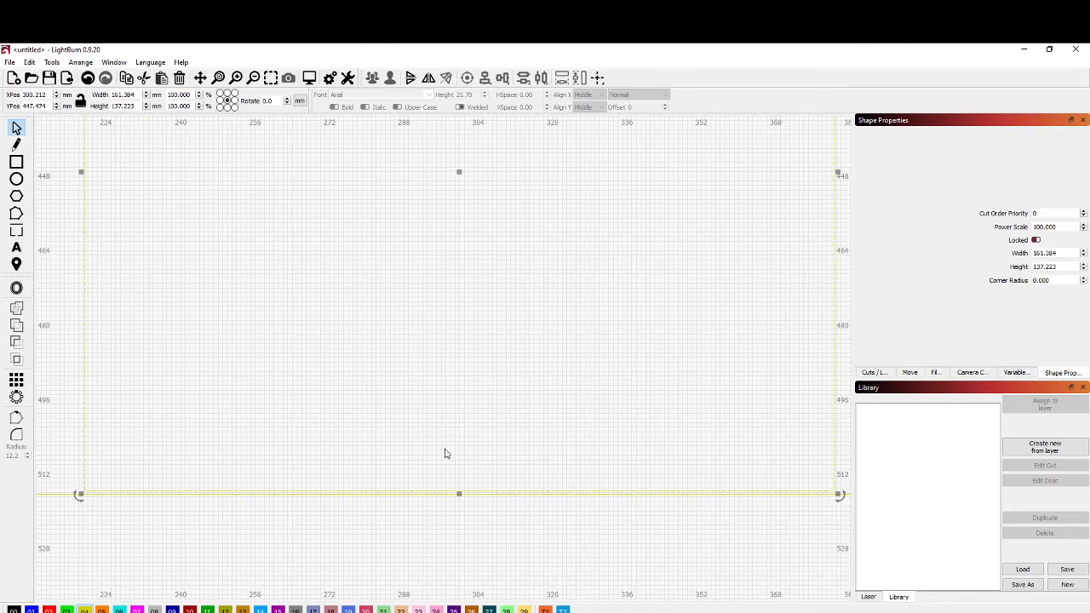
drag(460, 173, 460, 177)
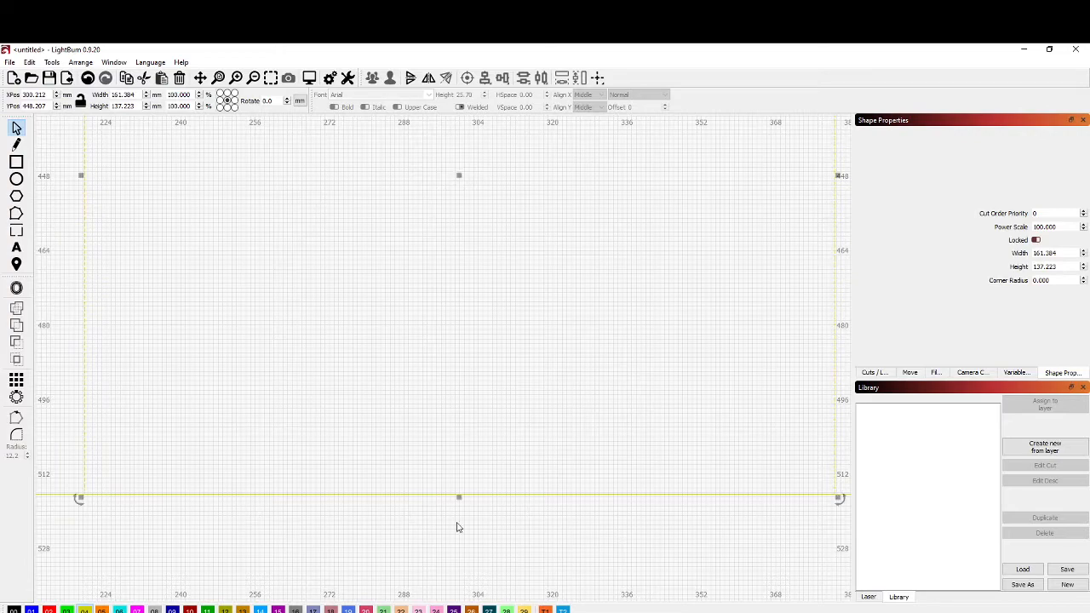
Convert the door rectangle inside the house to a path.
scroll(460, 529, down, 3)
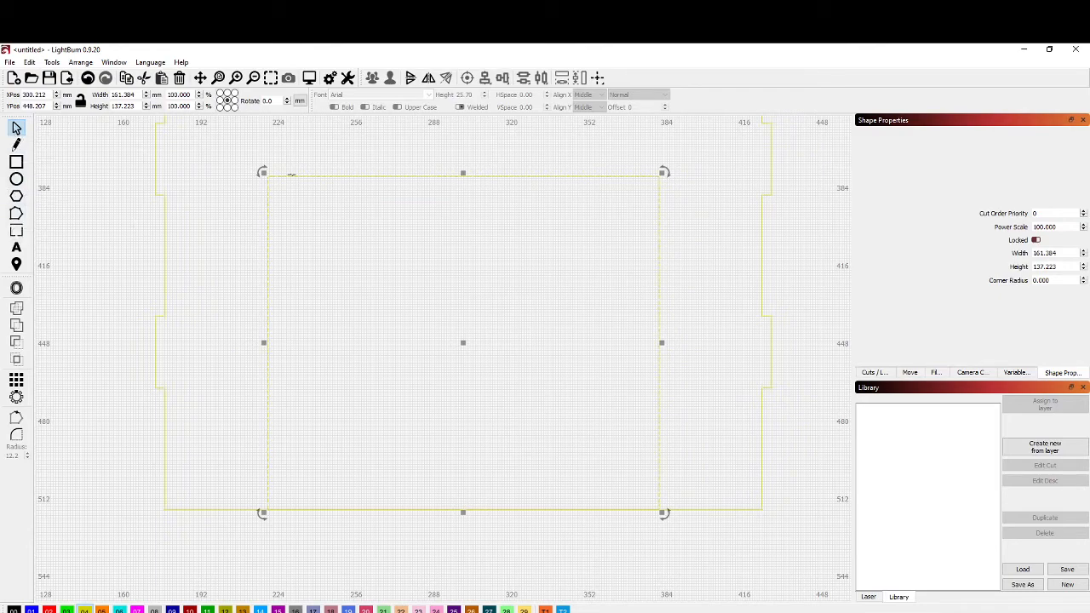
right_click(291, 175)
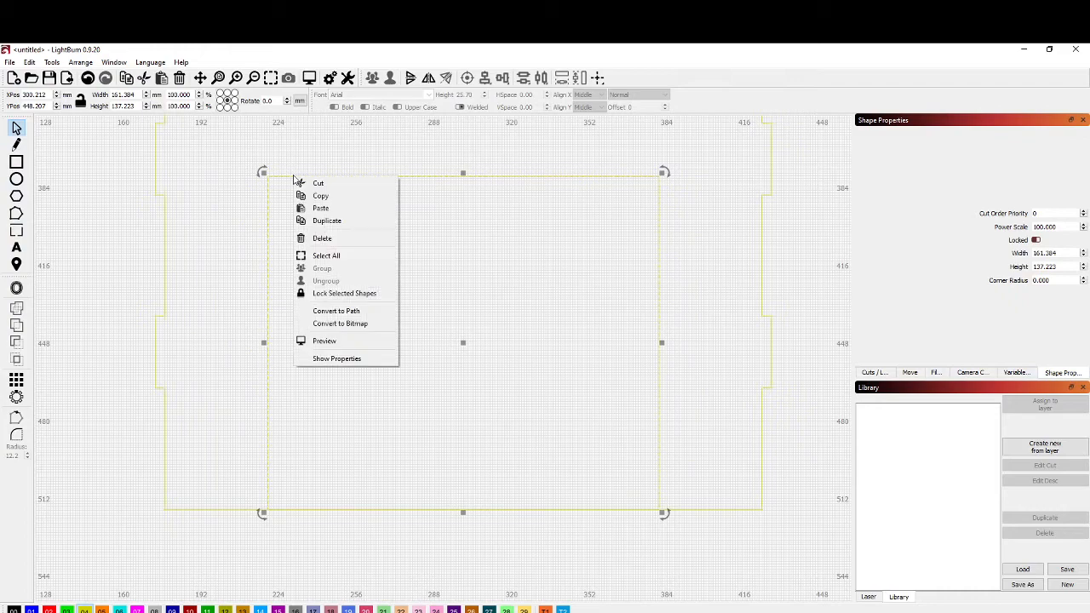
click(337, 311)
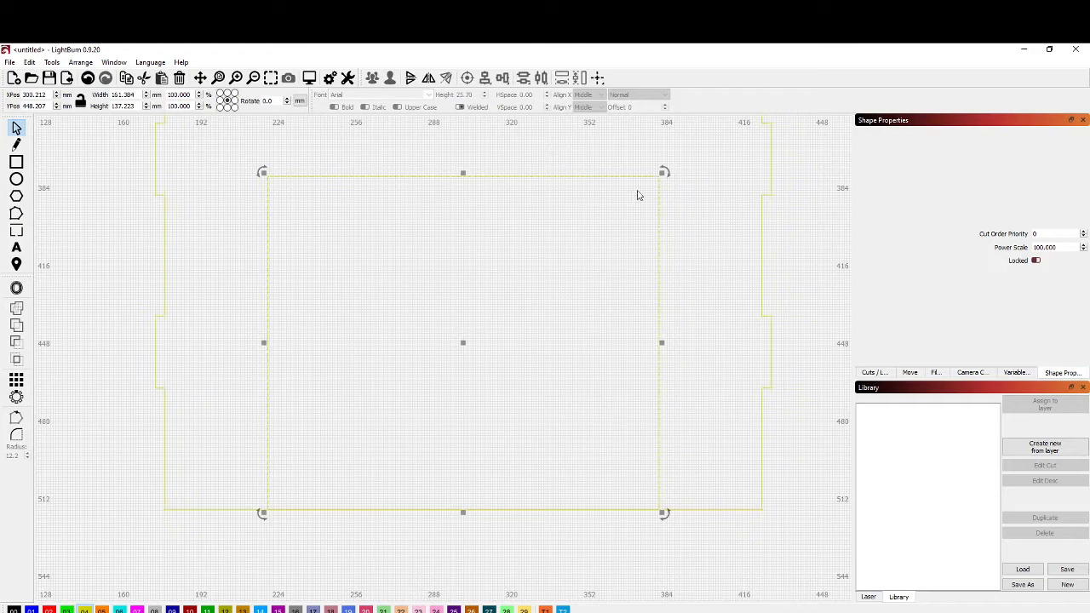
Delete the door path's bottom segment by node editing and undo the extra deletion of its left side.
click(16, 215)
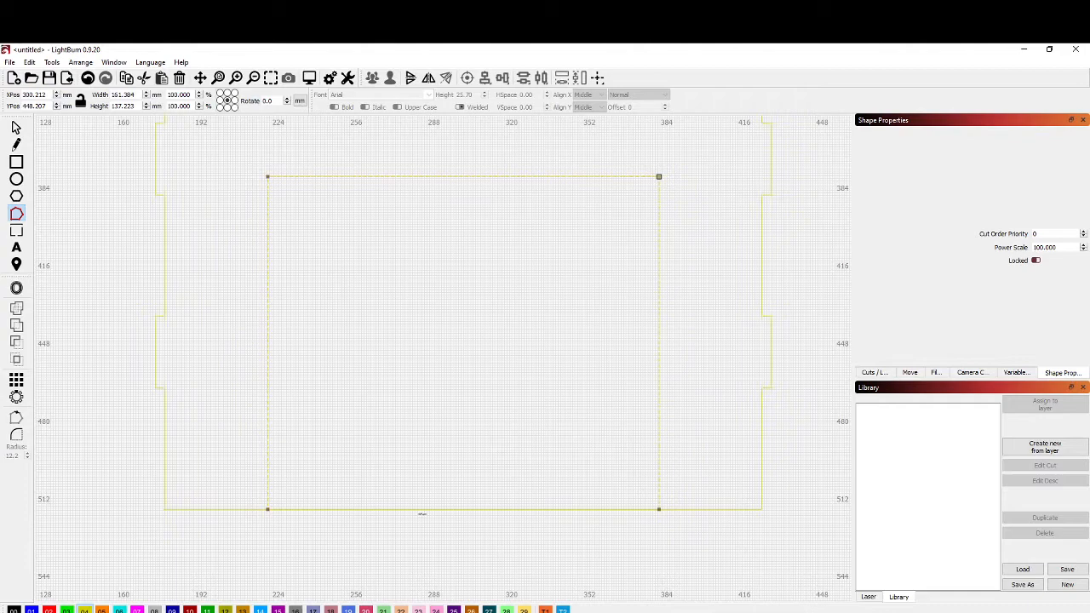
scroll(466, 513, up, 2)
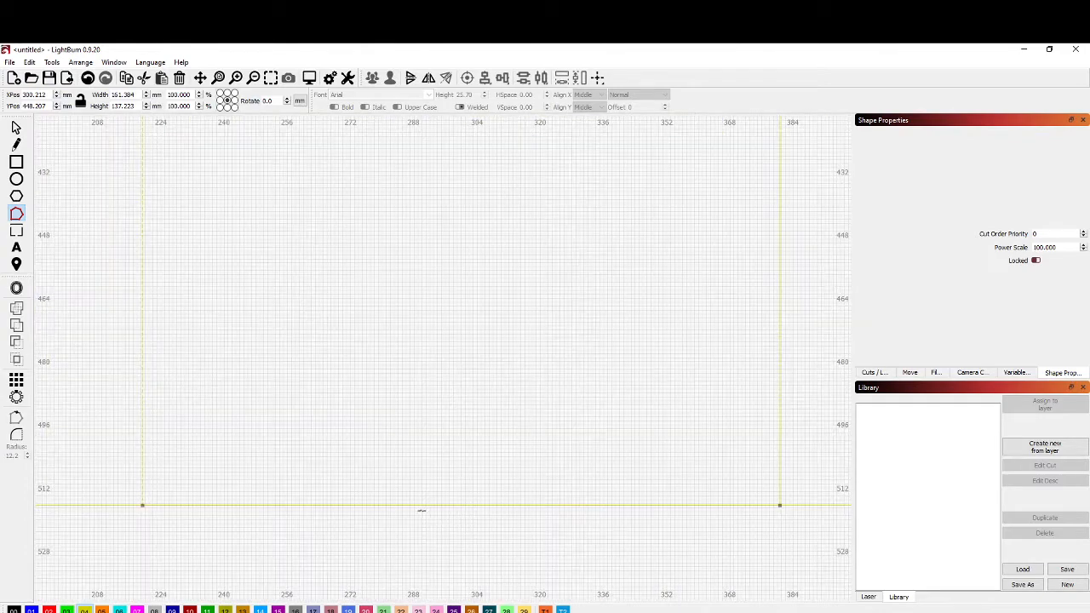
scroll(421, 511, down, 2)
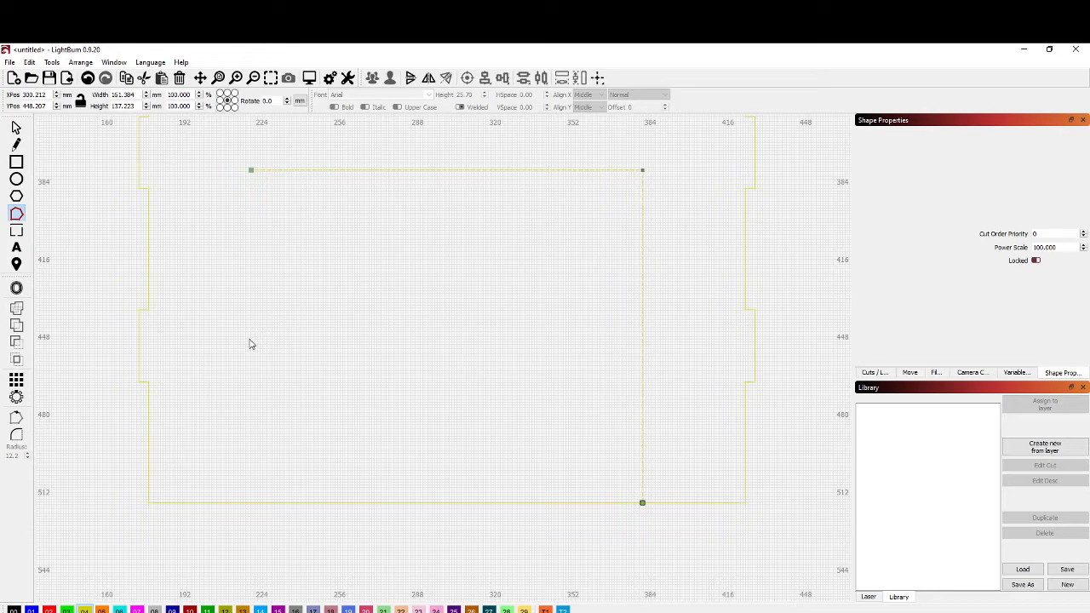
key(ctrl+z)
click(16, 128)
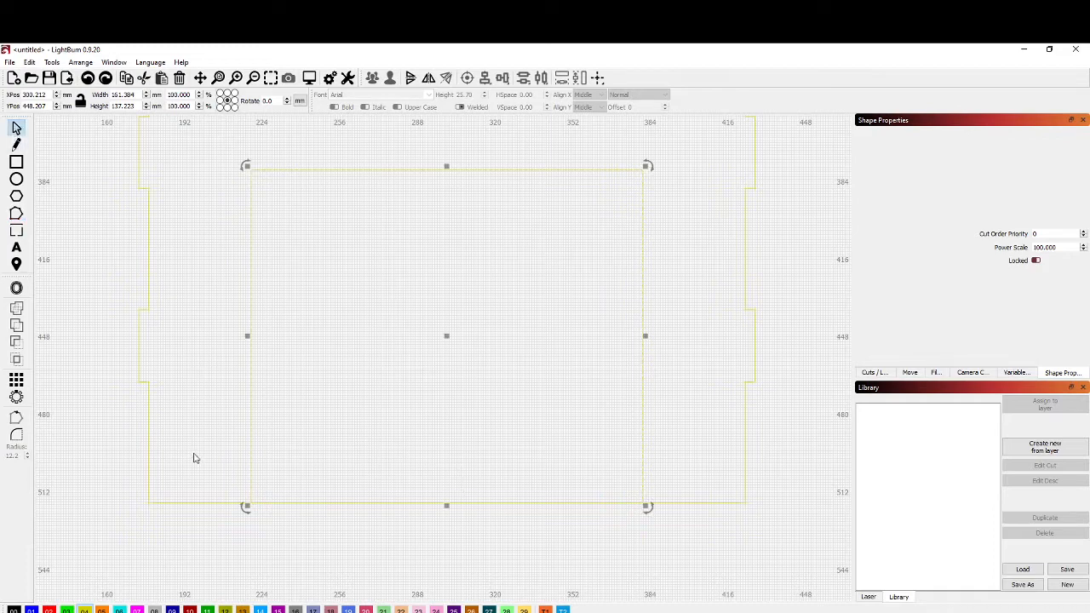
Try to delete the house outline's bottom segment by node editing, and undo the deletion.
click(200, 502)
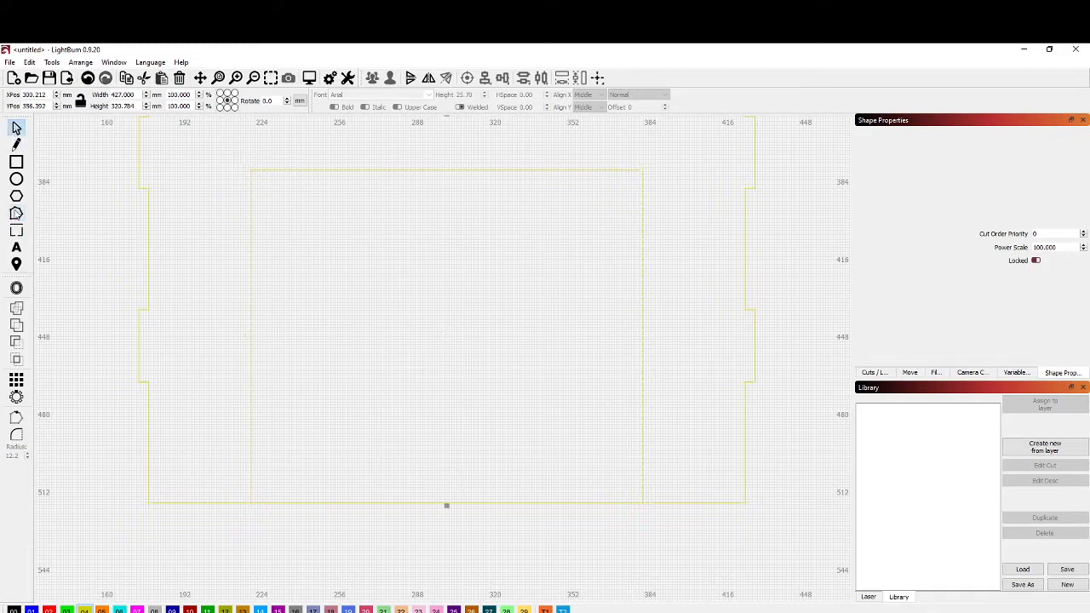
click(16, 213)
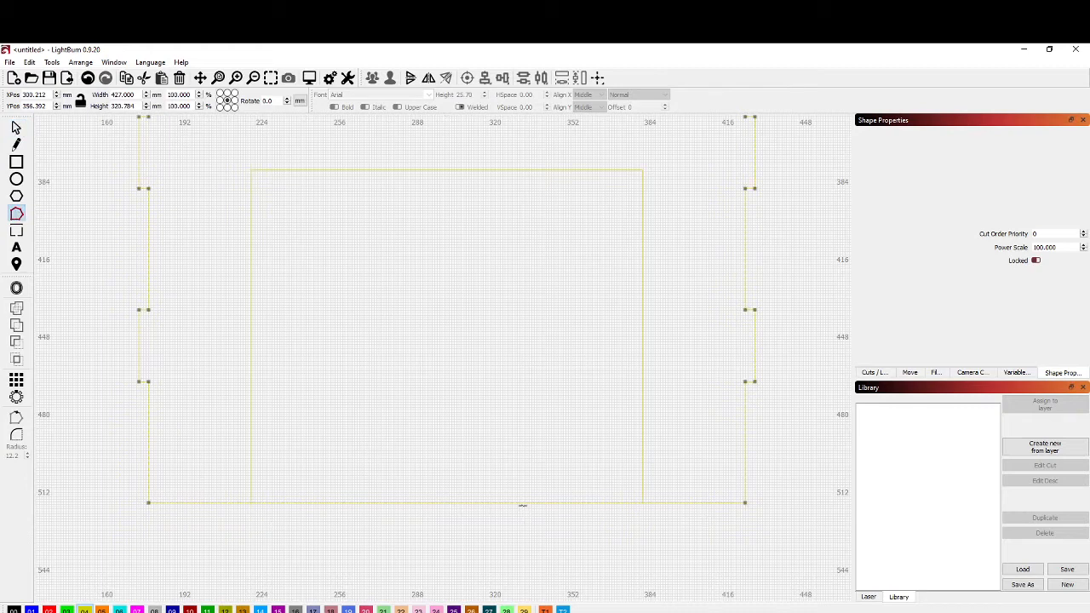
key(d)
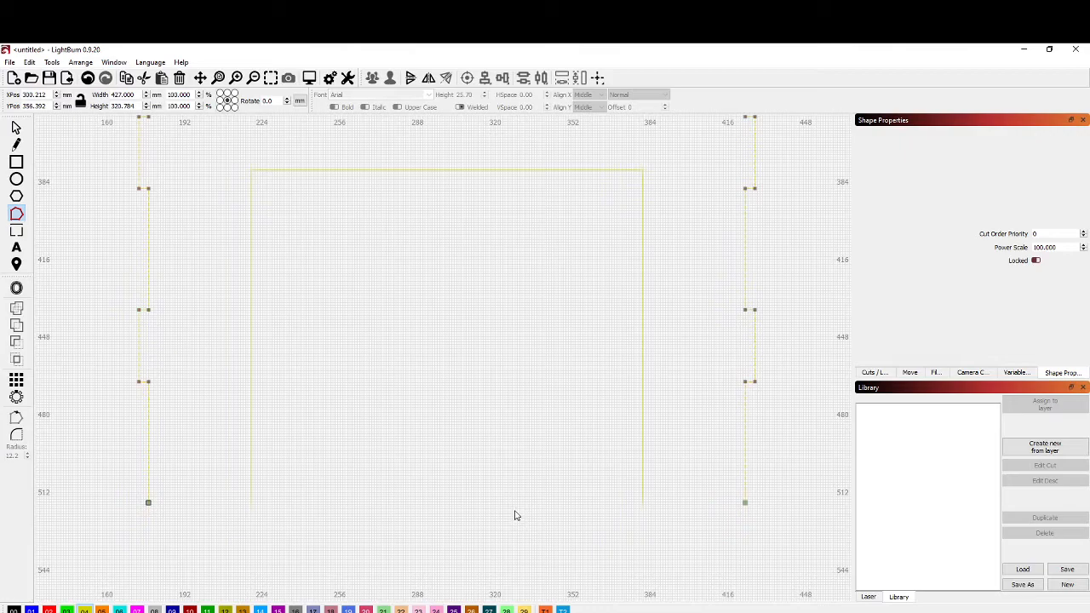
key(ctrl+z)
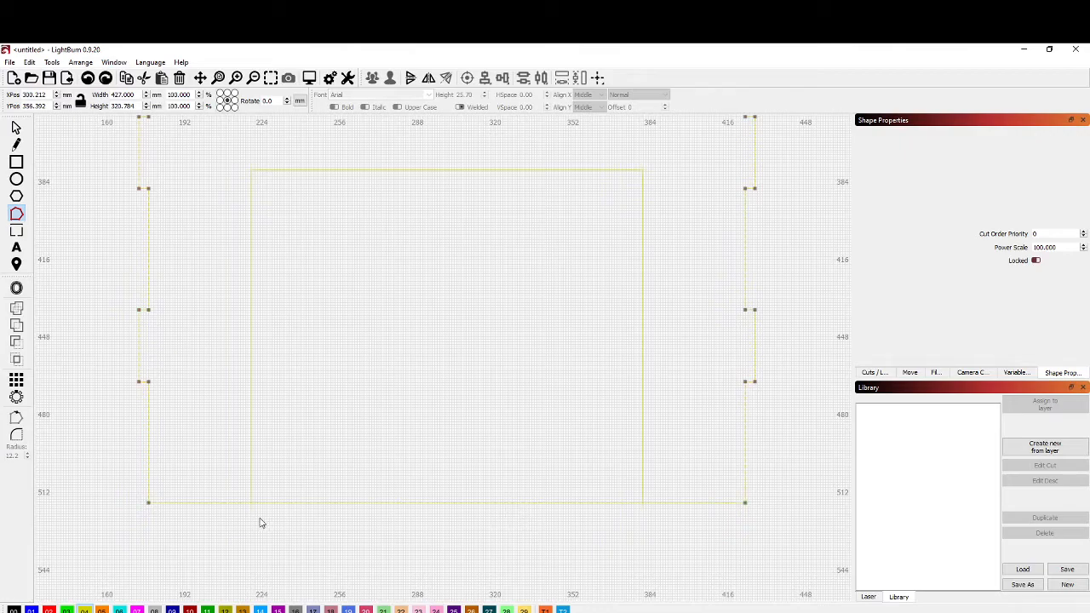
Split the house outline's bottom edge with a node at each of the door's two lower corners.
scroll(260, 523, up, 3)
scroll(255, 518, down, 3)
scroll(290, 504, up, 4)
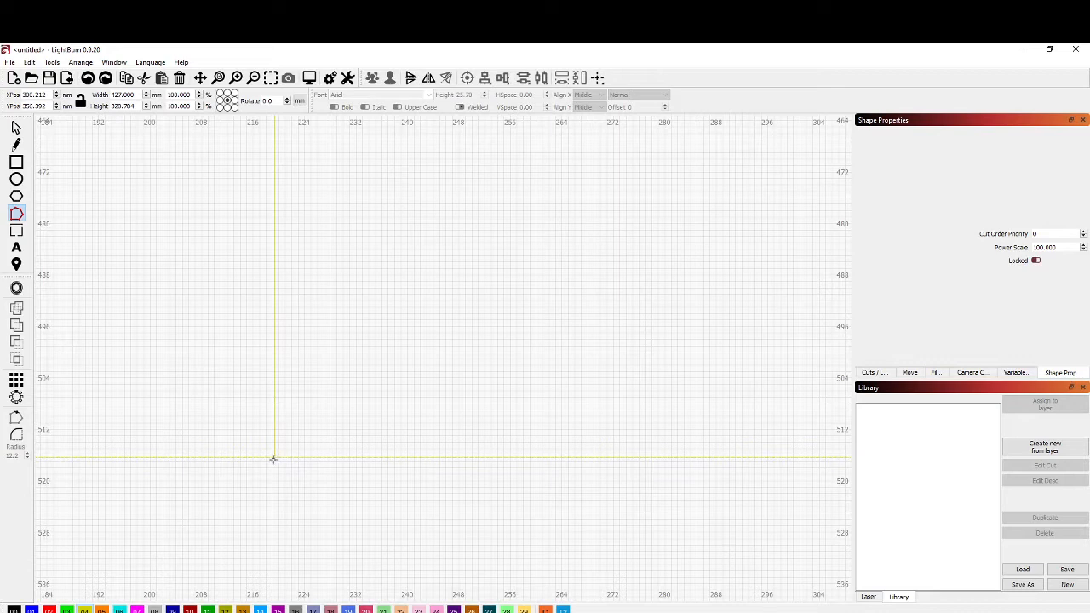
scroll(275, 457, up, 3)
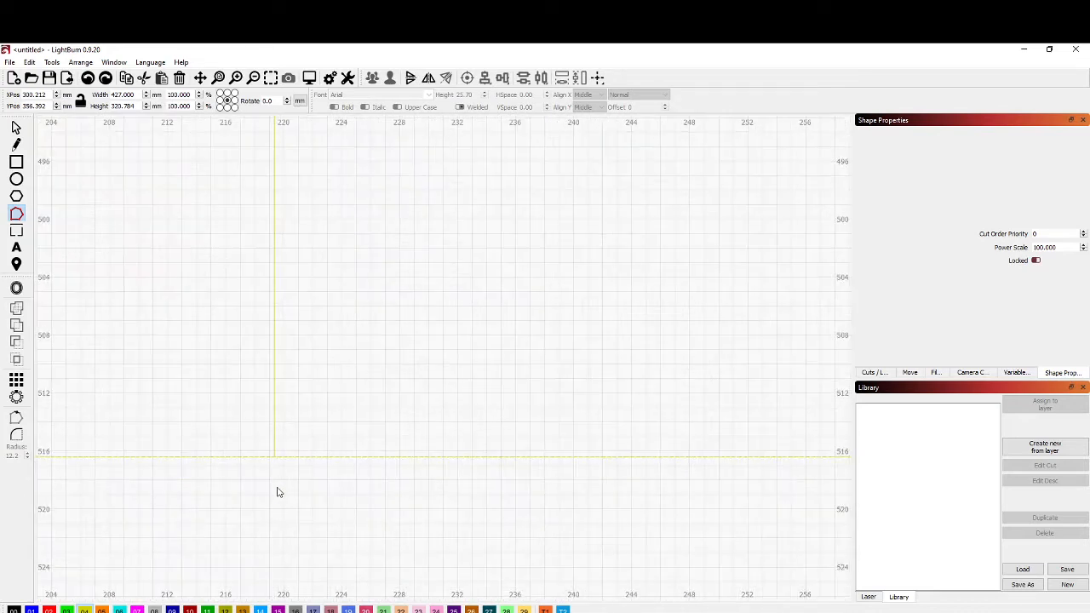
key(b)
scroll(511, 494, down, 2)
drag(780, 505, 68, 502)
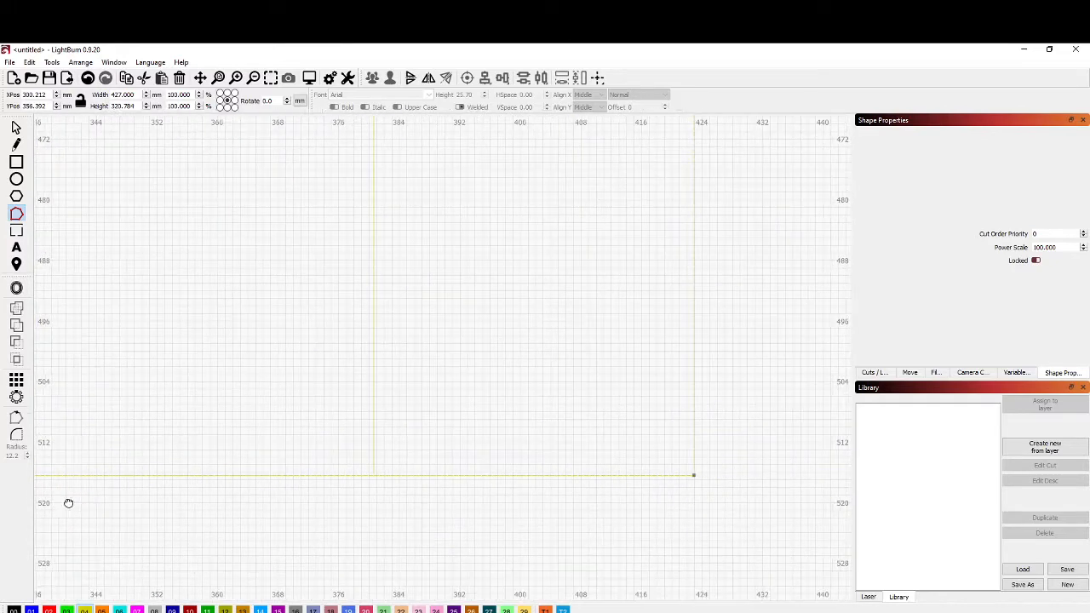
scroll(367, 489, up, 3)
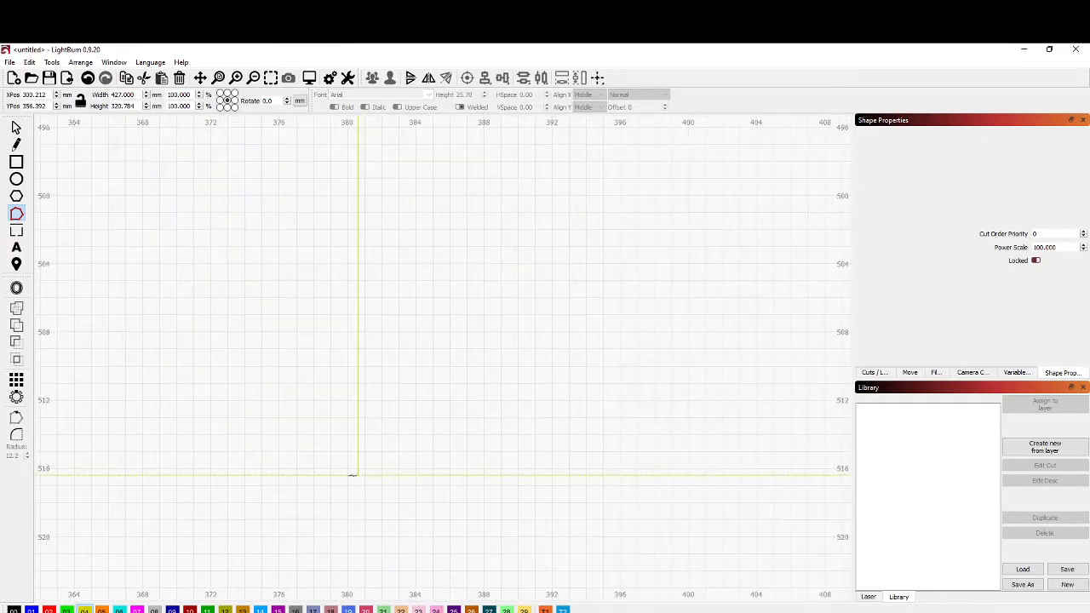
scroll(290, 522, down, 2)
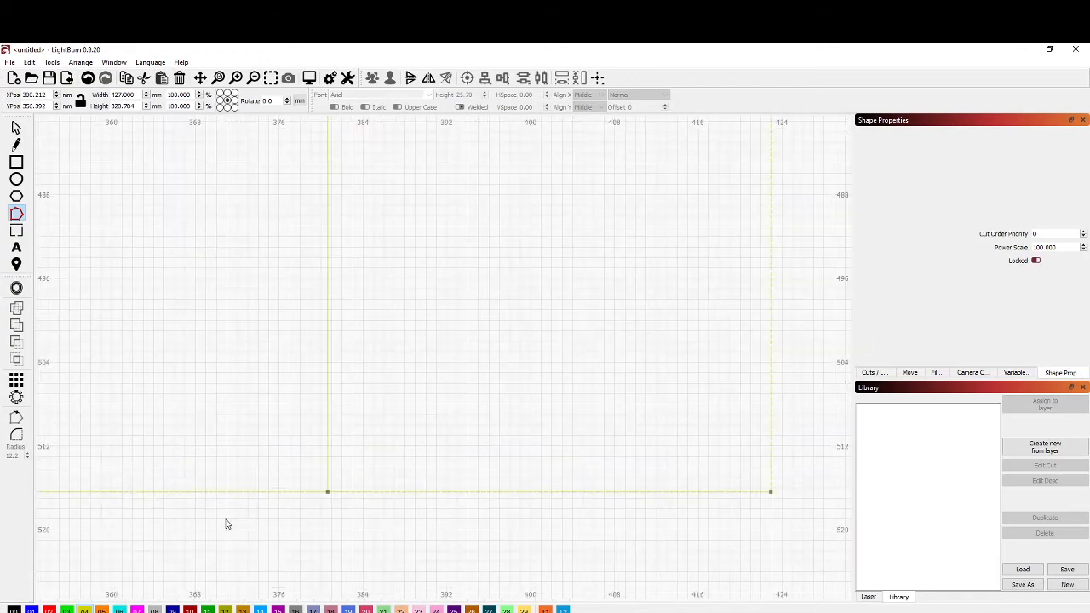
Delete the segment of the house's bottom edge between the two door corners to open the doorway.
drag(149, 505, 592, 510)
scroll(440, 511, down, 4)
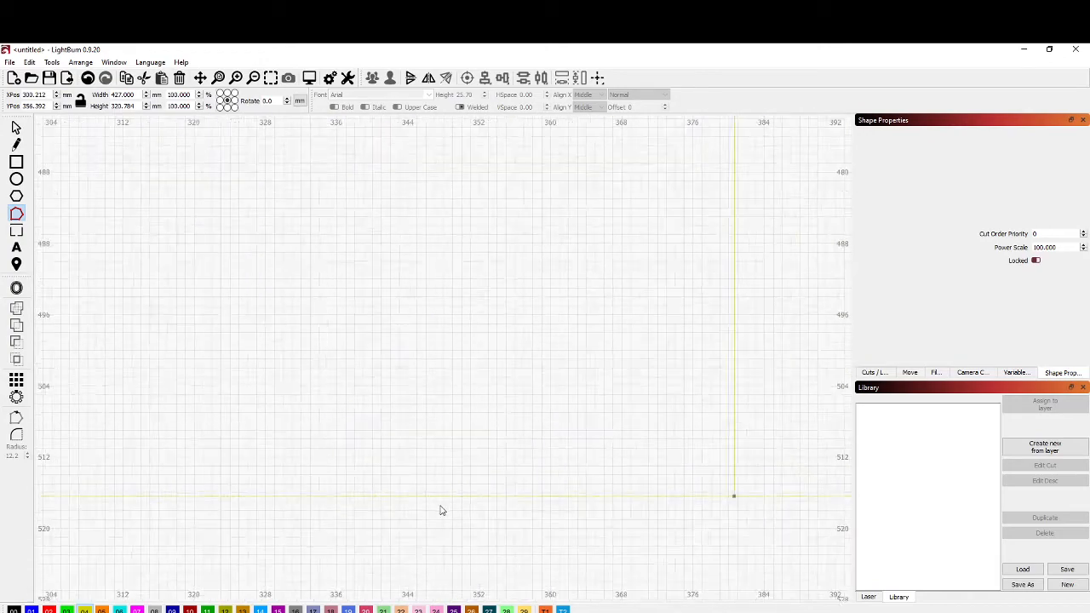
scroll(267, 531, down, 2)
drag(266, 531, 370, 531)
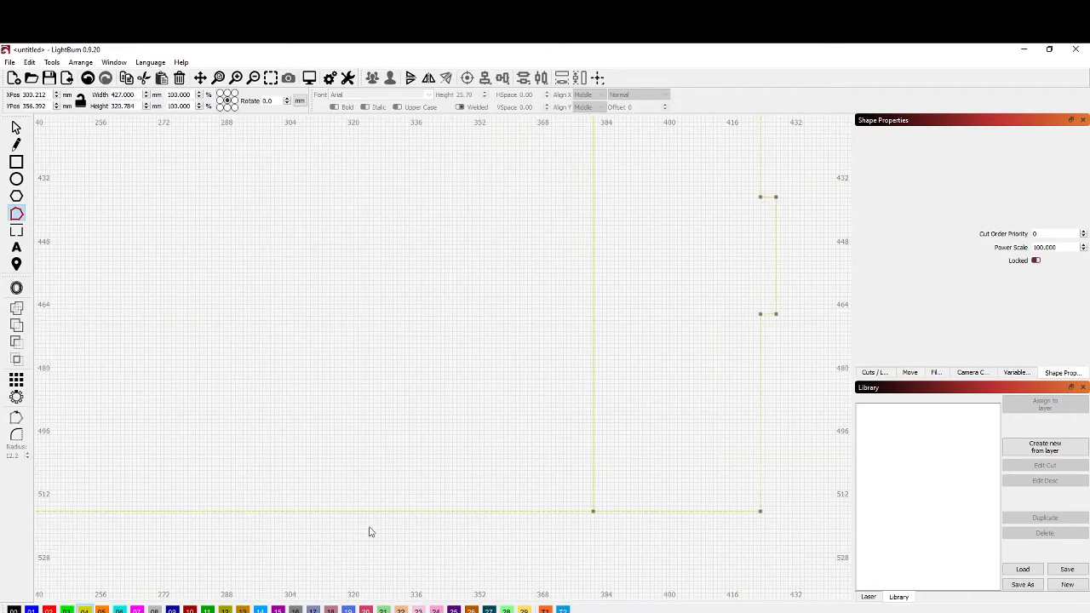
scroll(295, 531, down, 1)
scroll(262, 529, down, 2)
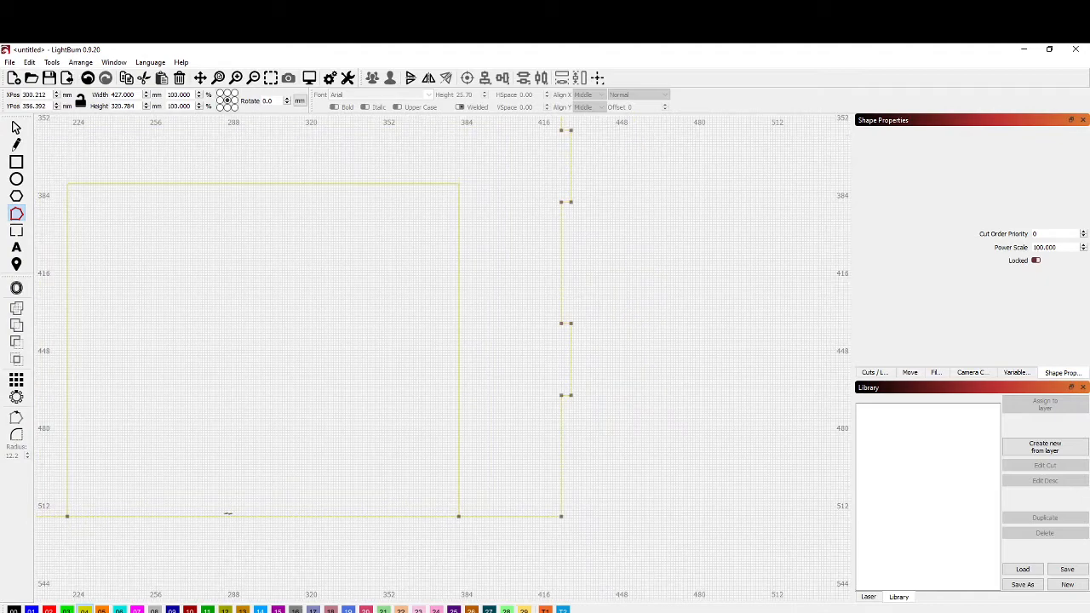
key(d)
scroll(315, 514, down, 1)
scroll(265, 510, down, 1)
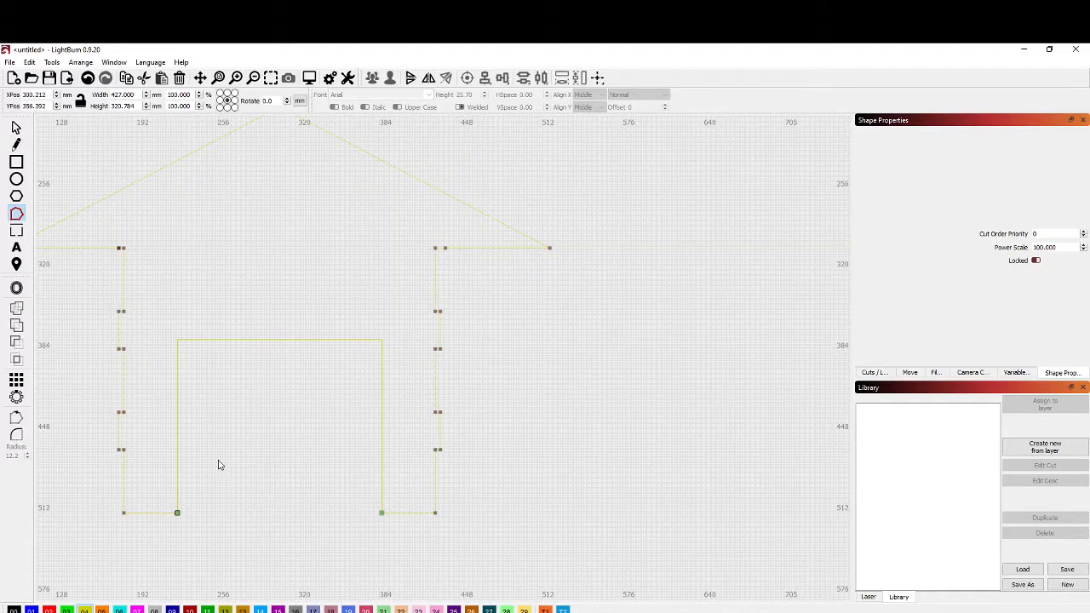
Draw a horizontal line about 246 mm long from wall to wall, just above the house's bottom edge.
click(17, 147)
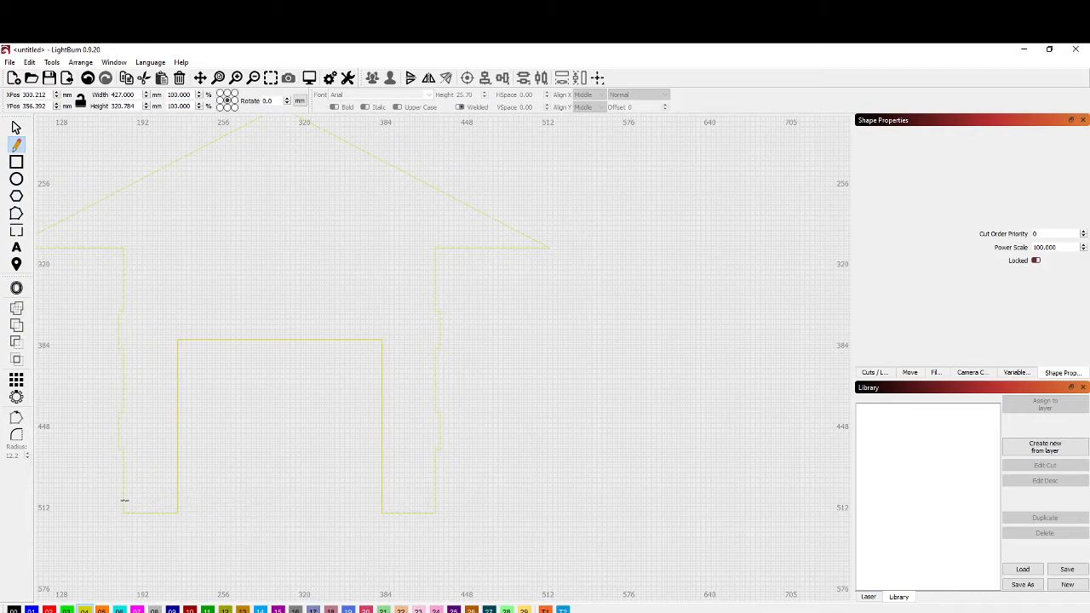
scroll(124, 500, up, 2)
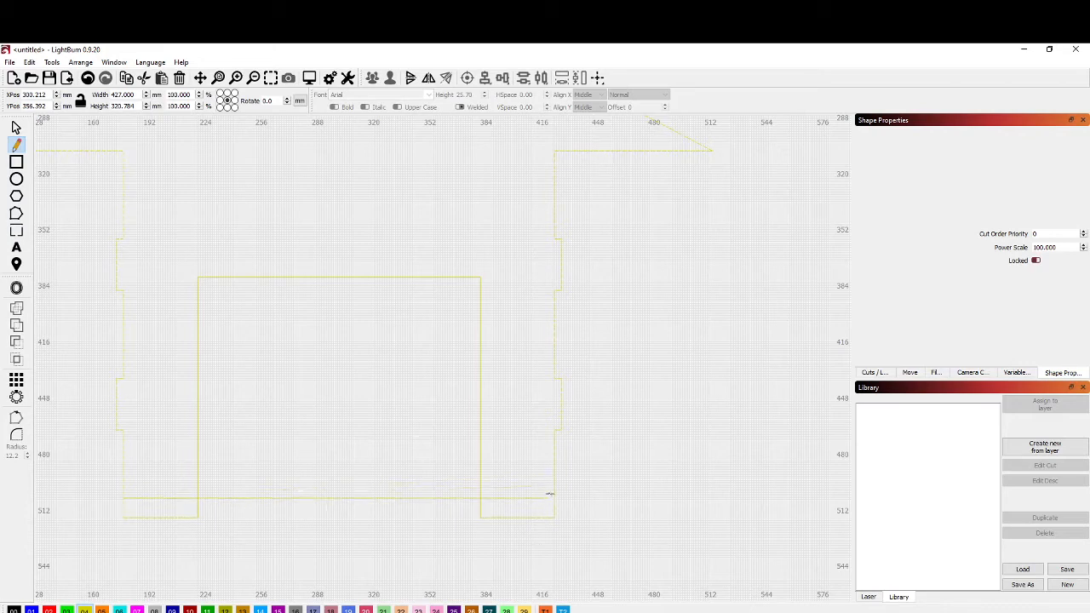
scroll(554, 504, up, 5)
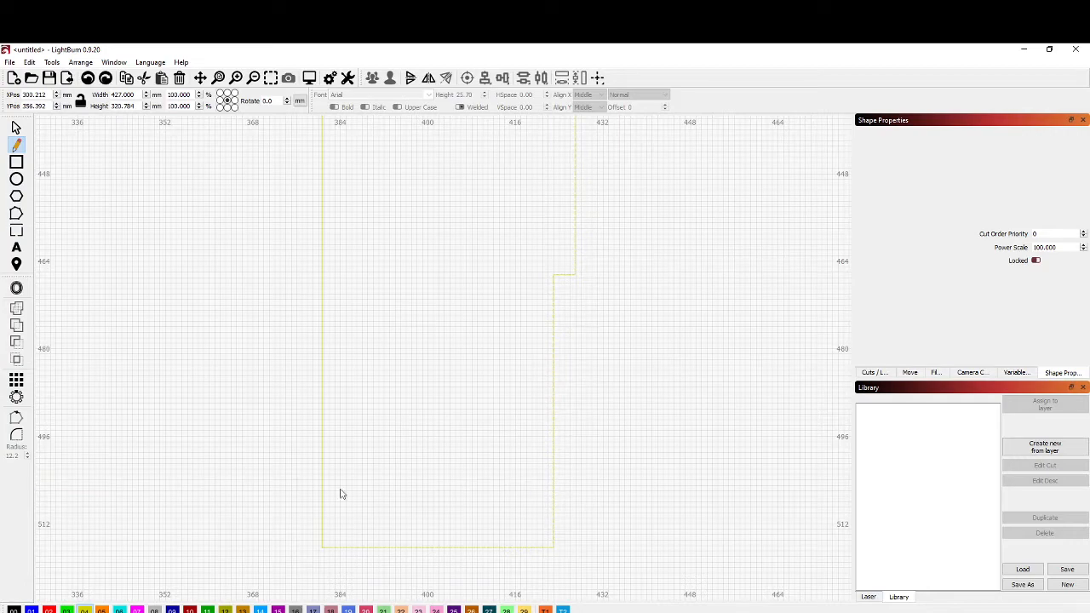
scroll(357, 498, down, 6)
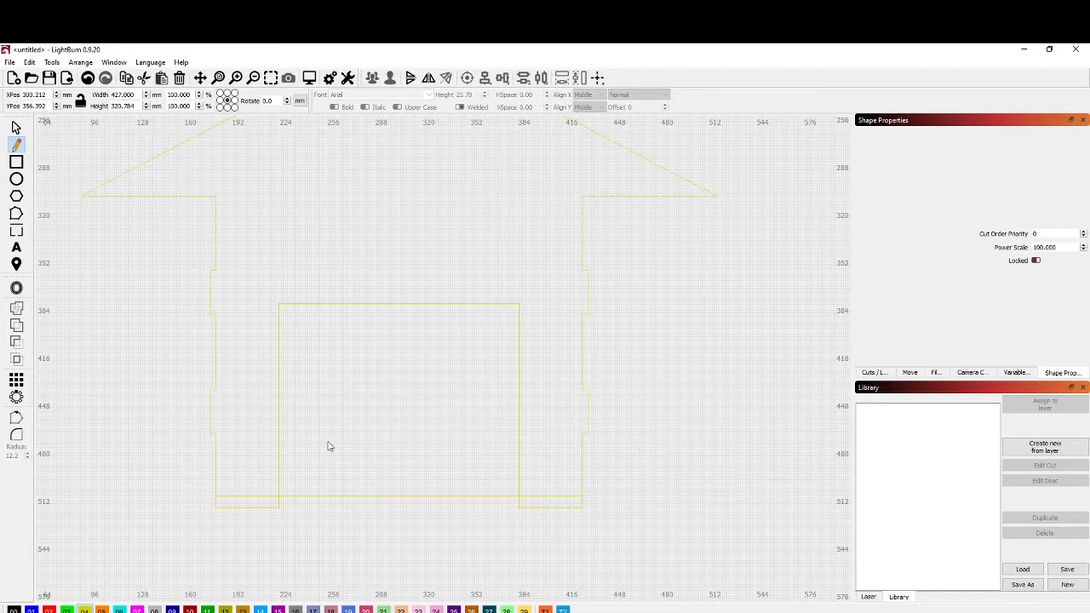
Create a grid array of the horizontal line upward, with 31 rows, 6.635 mm vertical spacing between edges and reverse direction off.
click(16, 128)
click(399, 496)
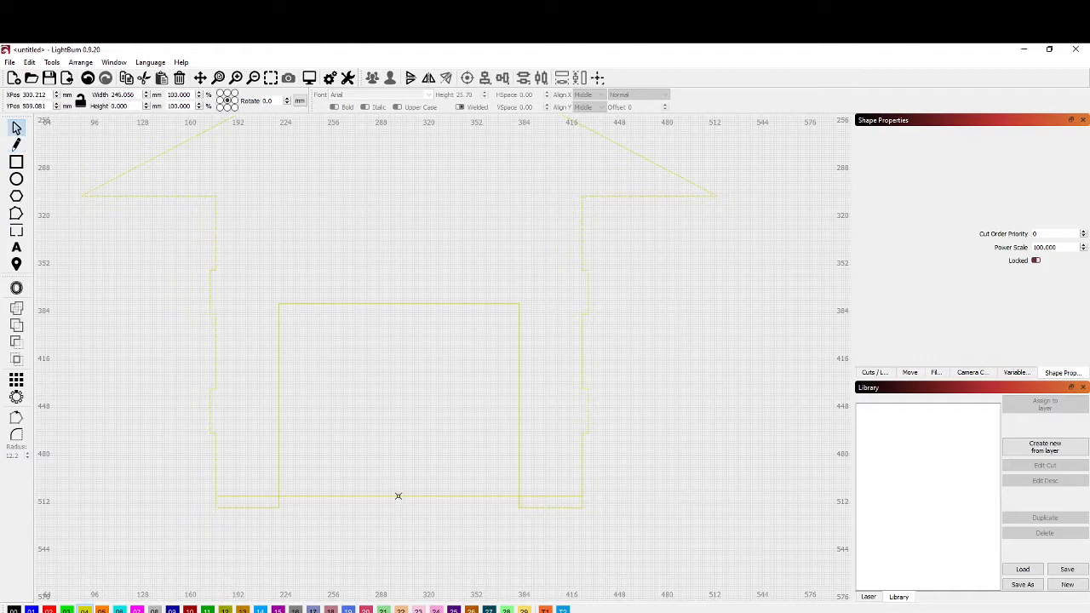
click(16, 381)
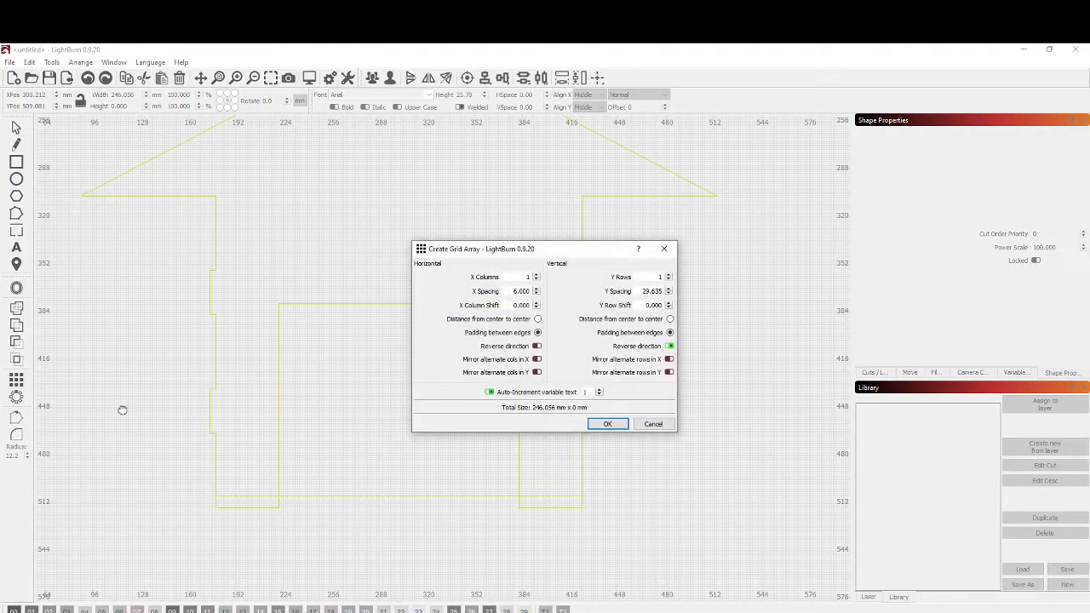
drag(584, 256, 771, 304)
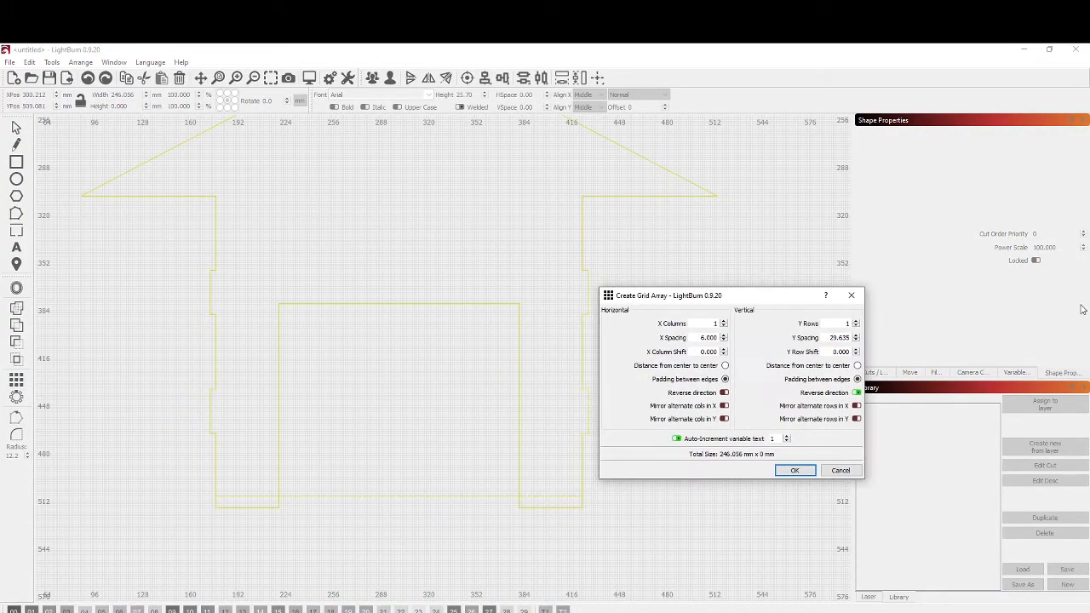
click(856, 321)
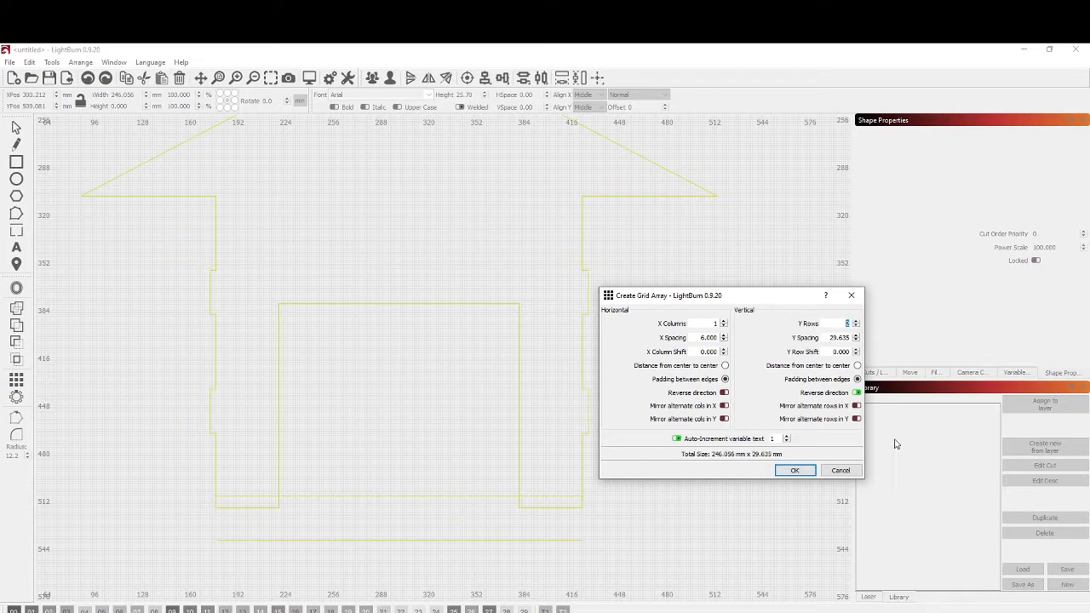
click(857, 393)
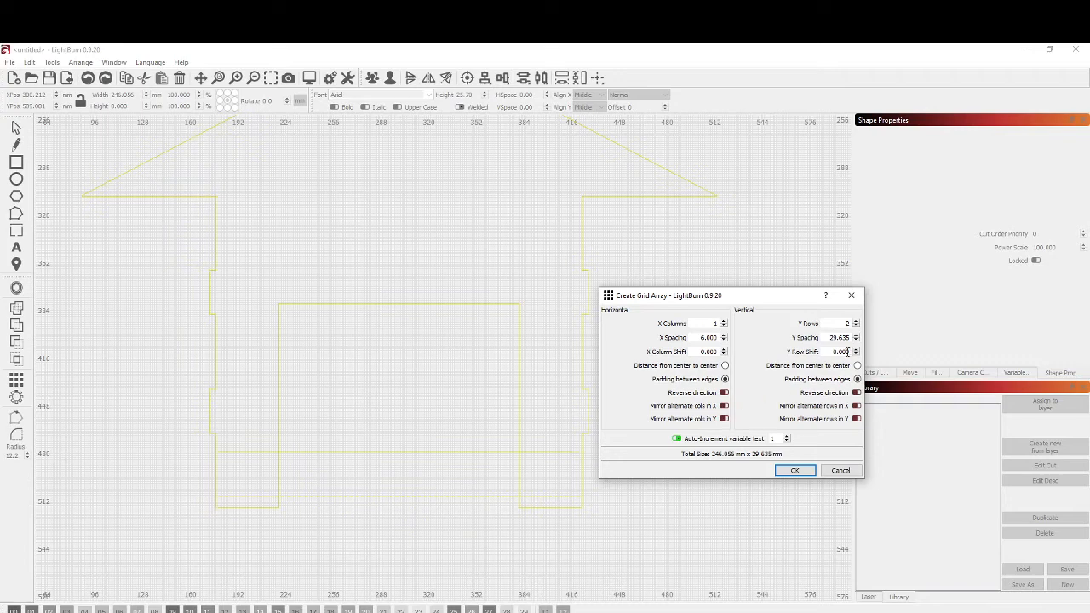
click(857, 340)
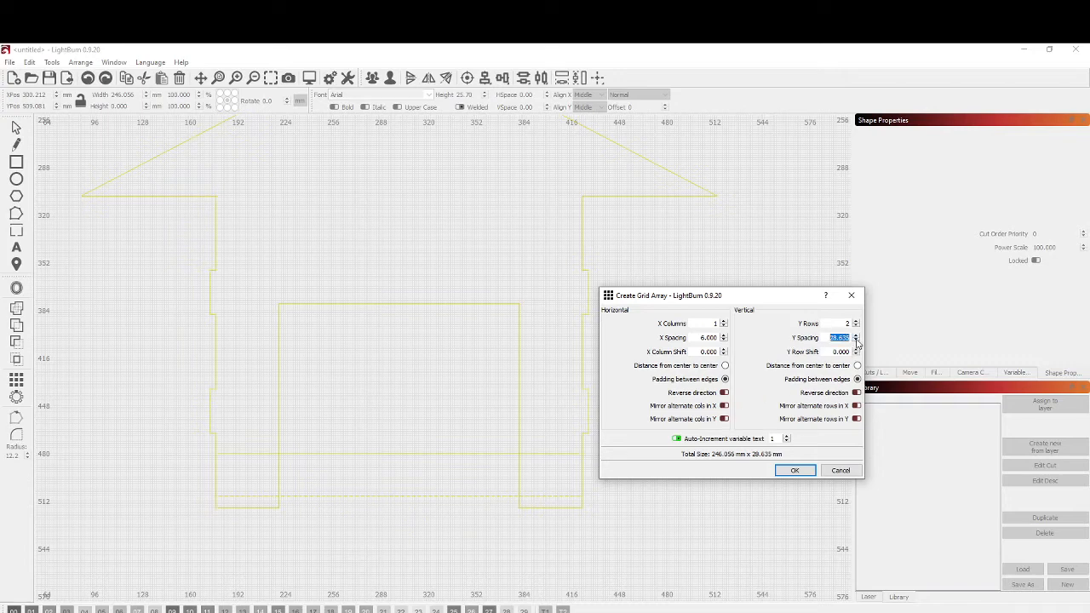
drag(857, 340, 857, 340)
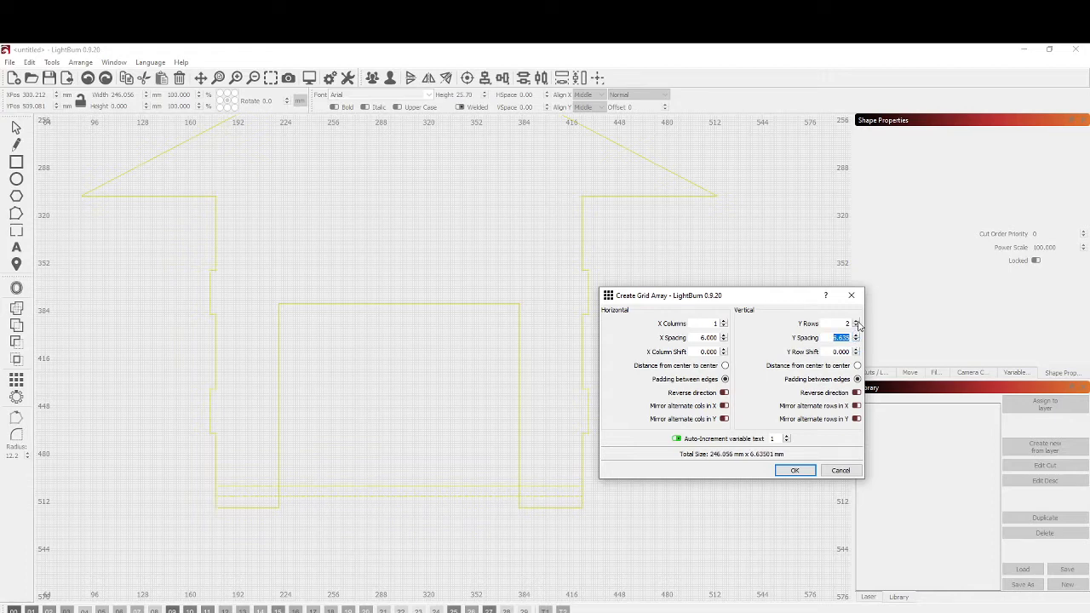
drag(857, 323, 857, 323)
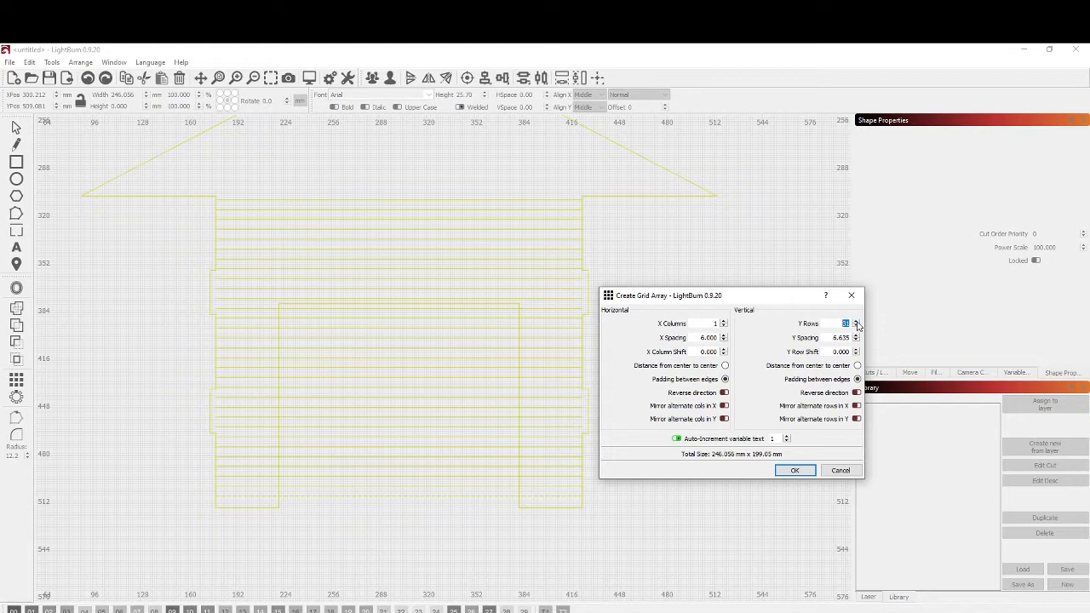
click(805, 474)
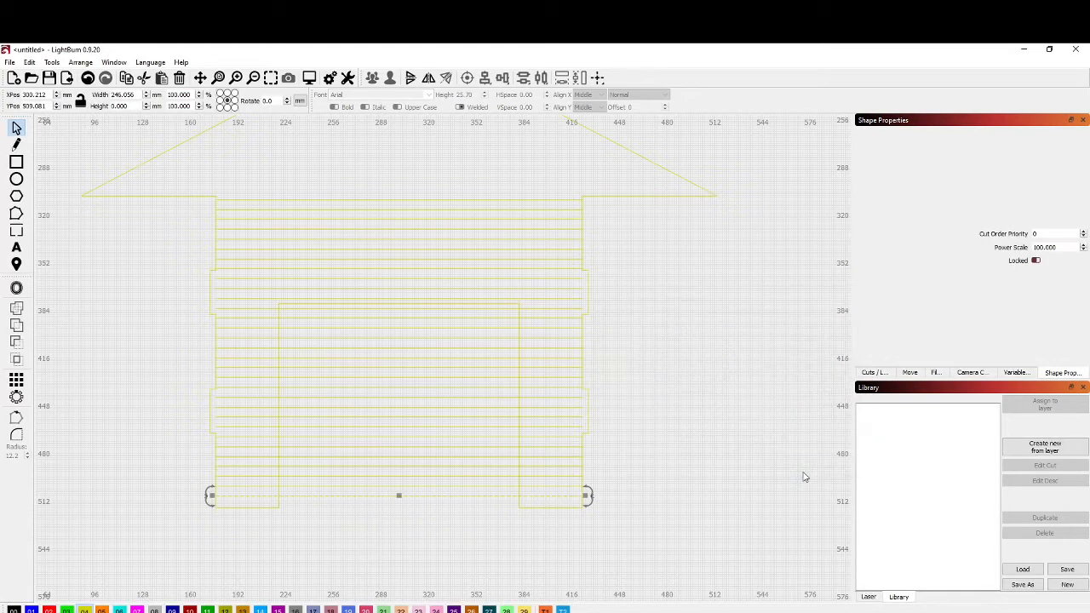
Trim all horizontal siding lines inside the door opening, leaving only the parts on the walls at either side.
click(455, 536)
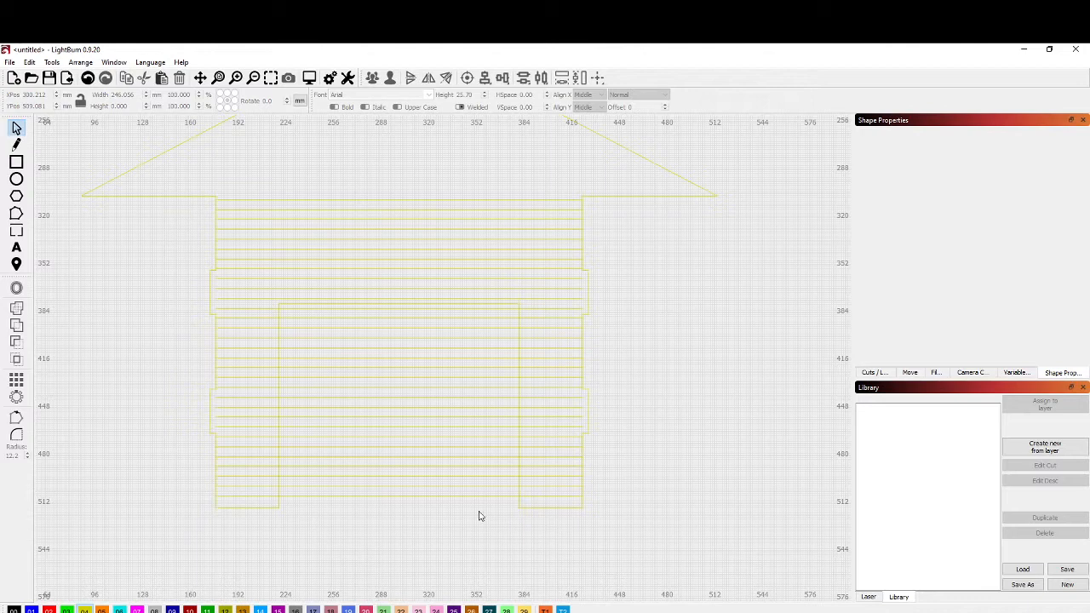
drag(478, 511, 457, 311)
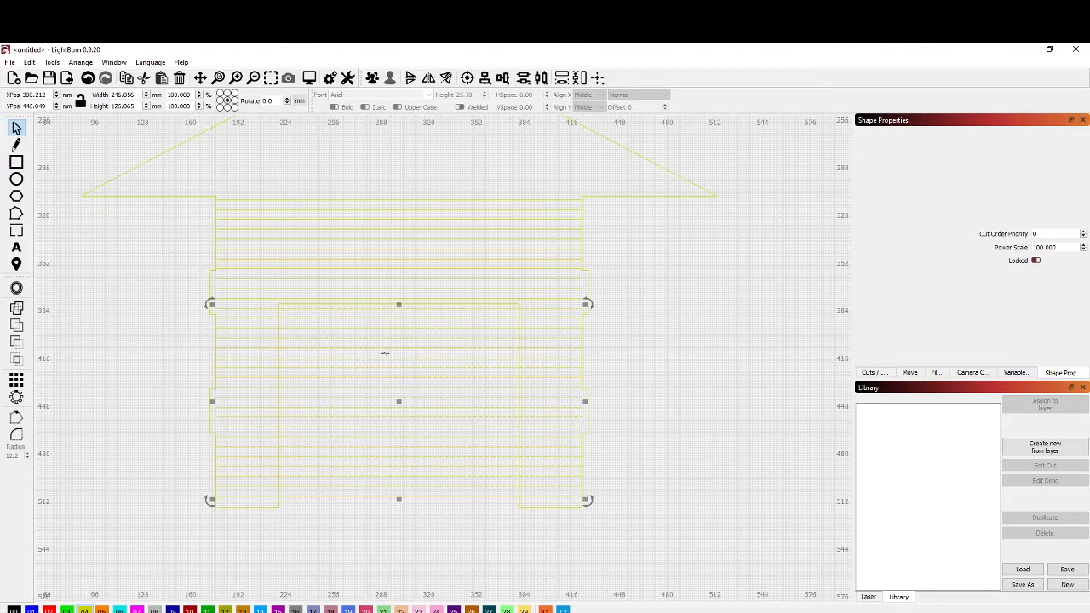
click(16, 214)
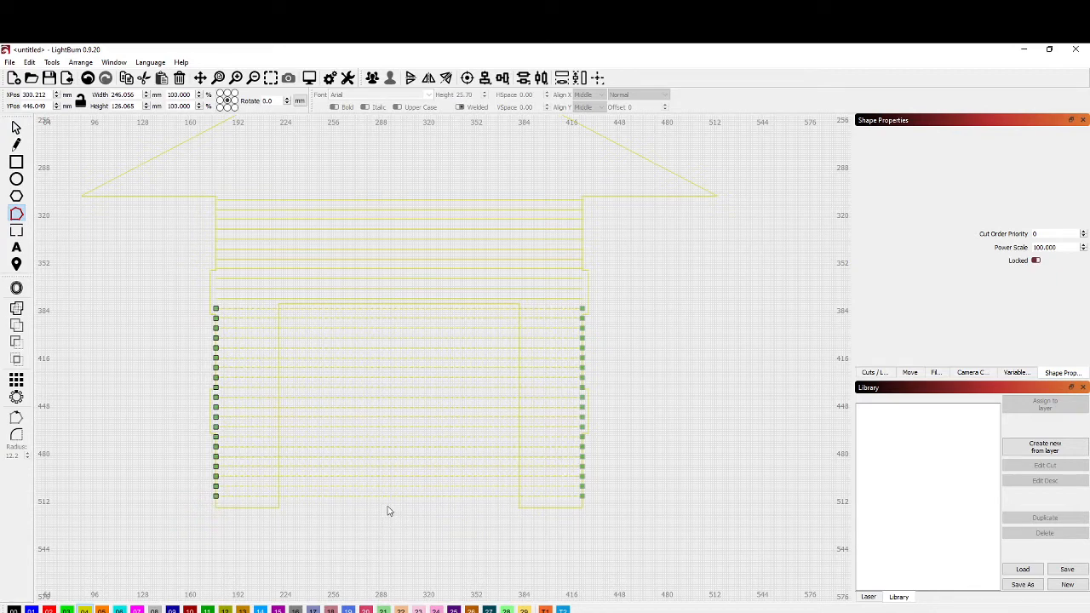
key(t)
key(t)
key(t)
key(t)
key(t)
key(t)
key(t)
key(t)
key(t)
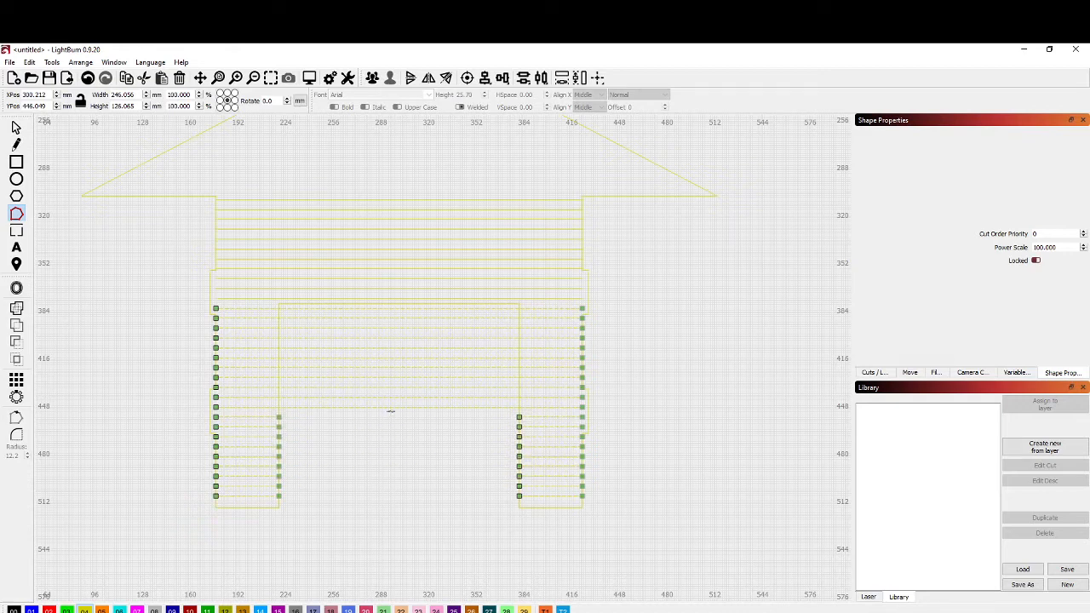
key(t)
key(t)
key(t)
key(t)
key(t)
key(t)
key(t)
key(t)
key(t)
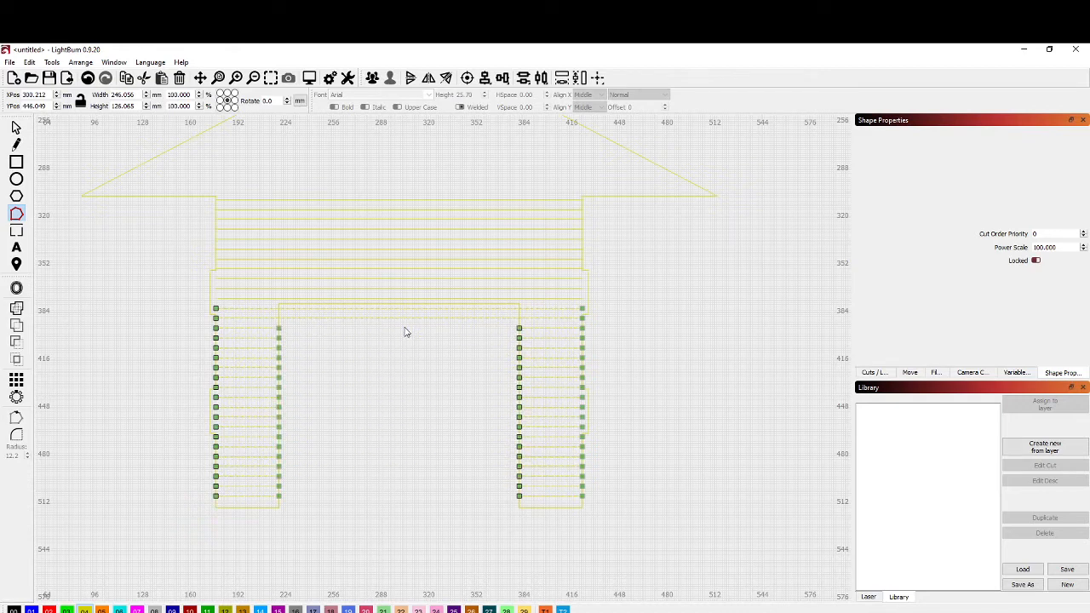
key(t)
scroll(319, 305, up, 2)
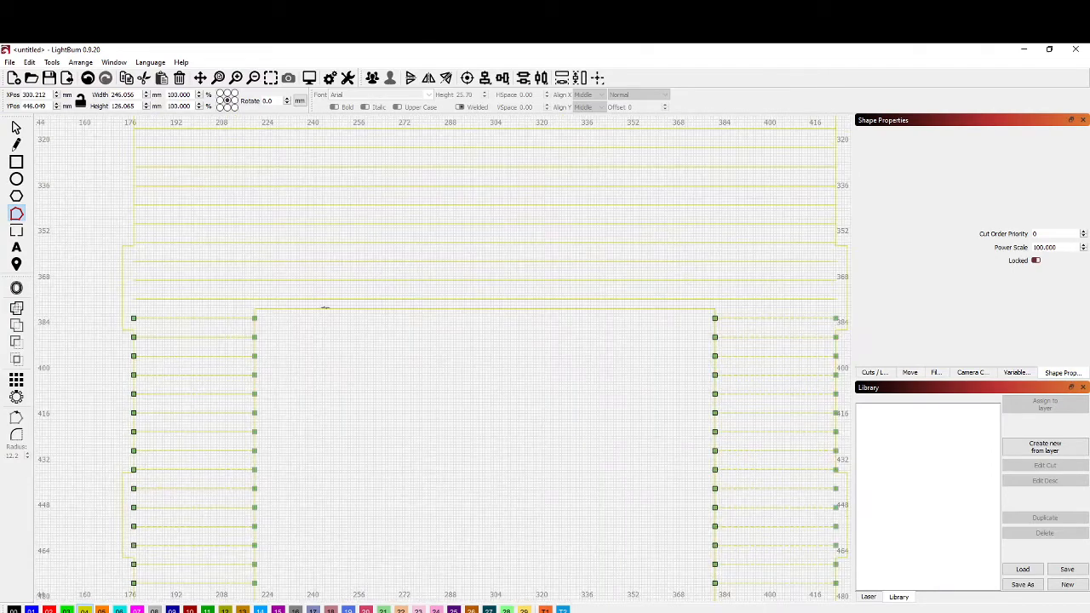
scroll(651, 375, down, 1)
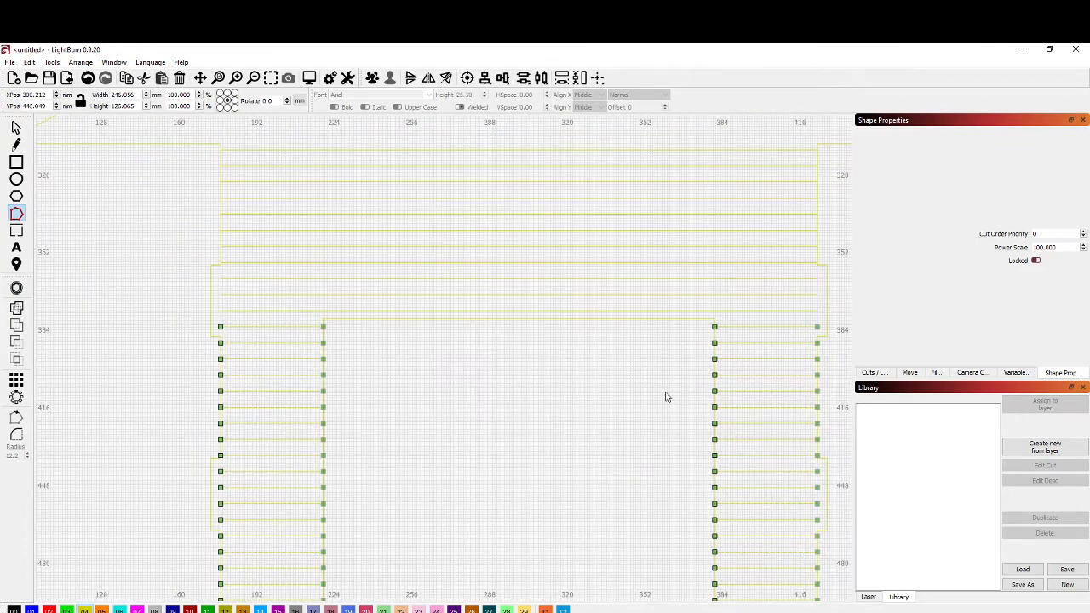
Move the roof's two lower outer corner nodes inward to shorten the overhangs, making the house about 333 mm wide overall.
scroll(482, 400, down, 3)
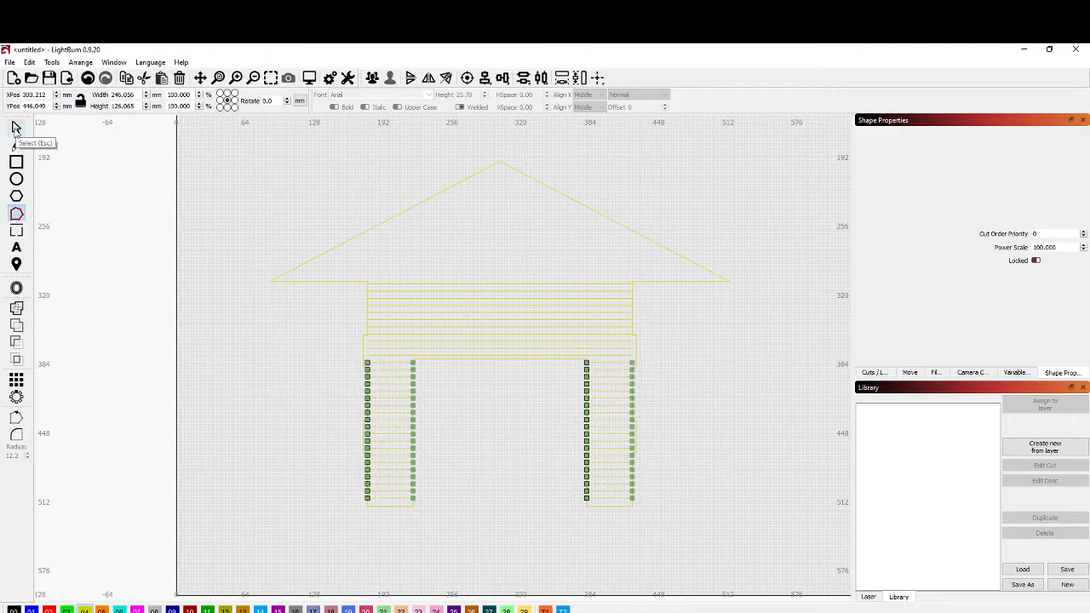
click(15, 127)
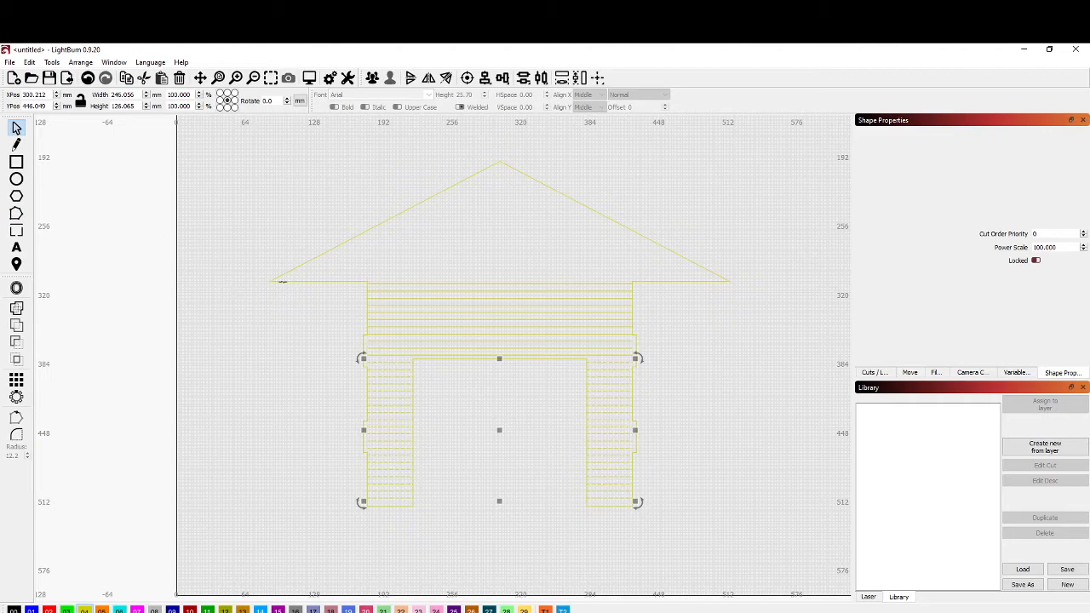
key(ctrl+a)
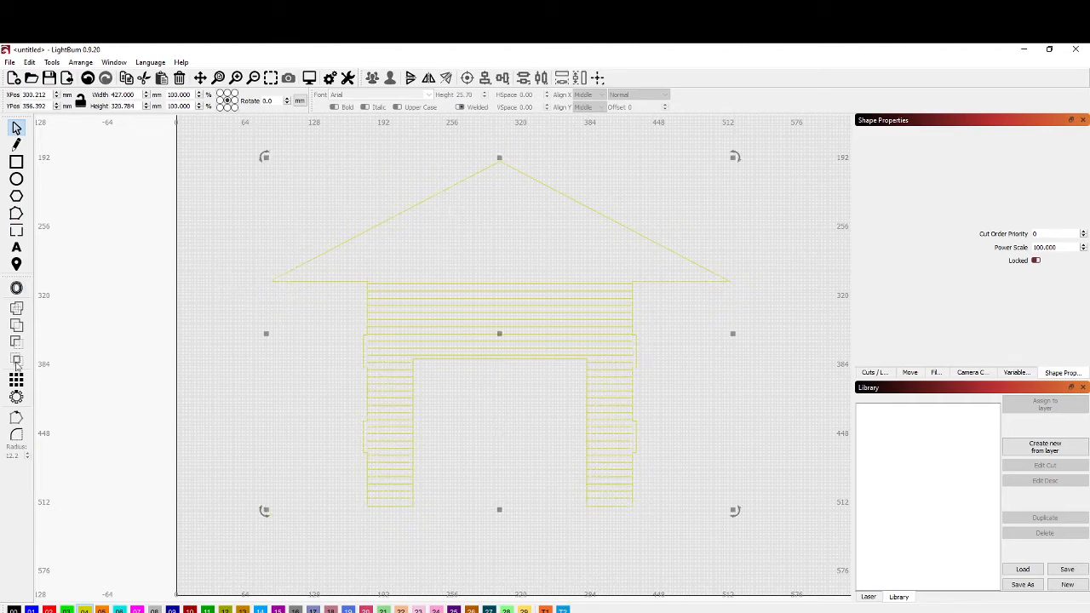
click(18, 216)
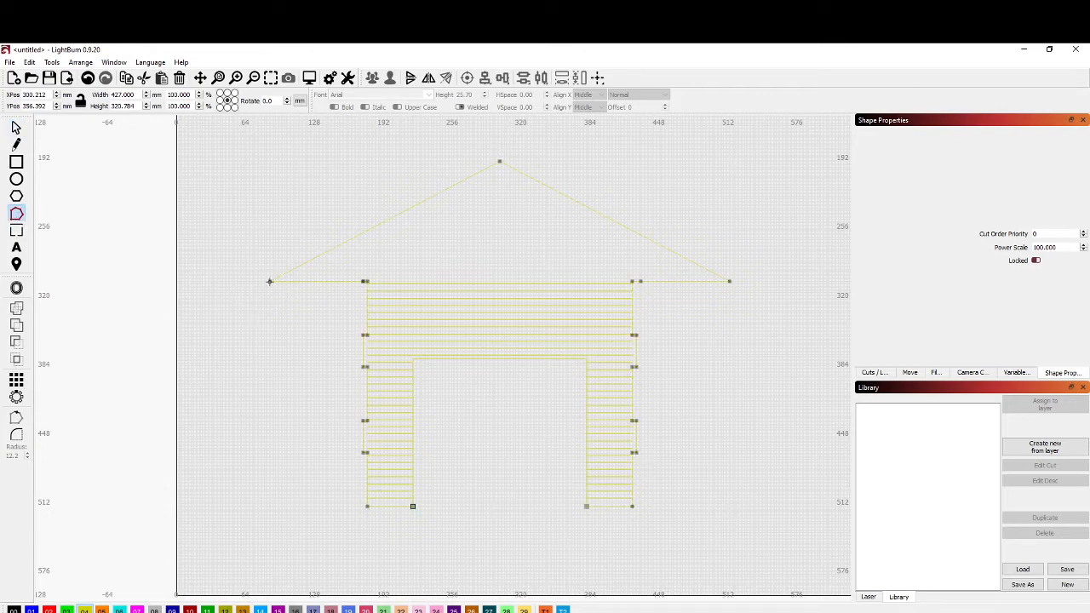
drag(269, 281, 320, 281)
drag(729, 281, 707, 282)
click(305, 325)
drag(299, 282, 324, 287)
mouse_move(709, 281)
mouse_down()
mouse_move(672, 285)
mouse_move(723, 284)
mouse_move(708, 288)
mouse_up()
click(750, 366)
drag(708, 281, 680, 290)
scroll(669, 396, up, 2)
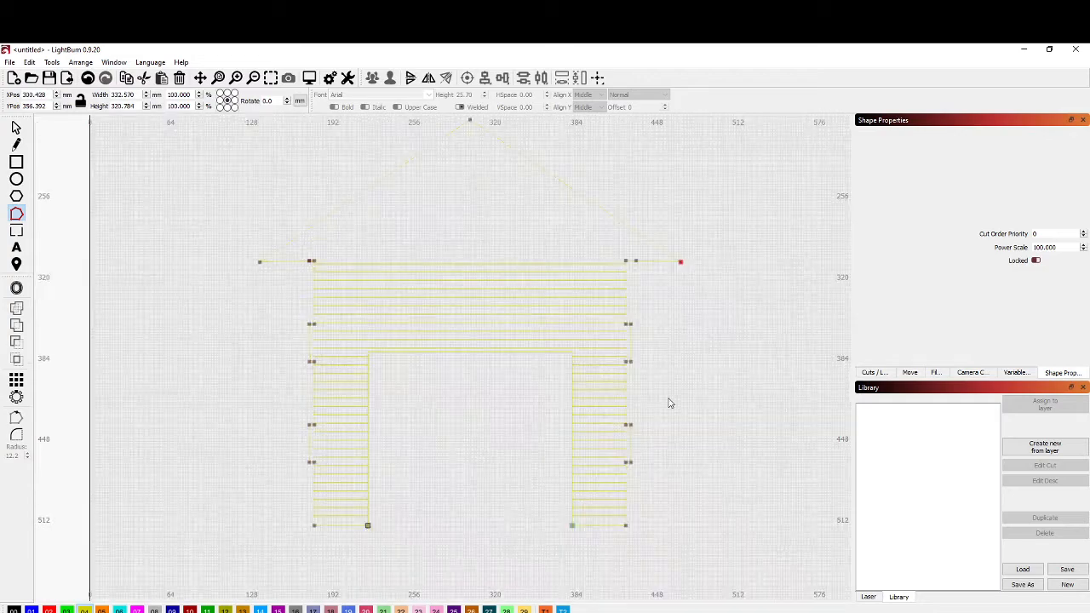
scroll(623, 358, up, 1)
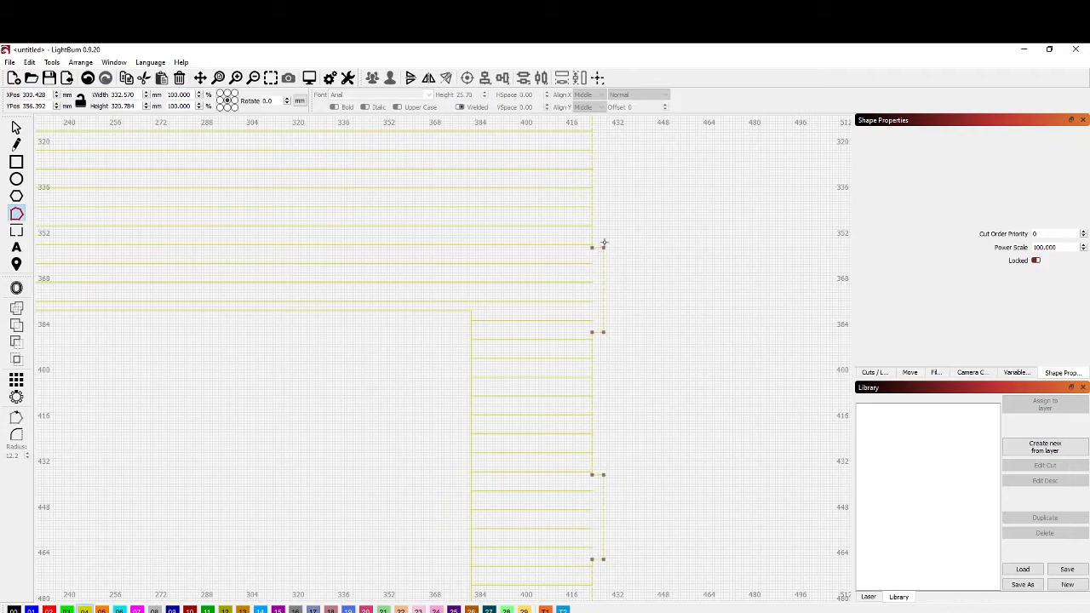
Try moving the two outer nodes of the right wall's upper tab about 2 mm outward.
scroll(604, 244, up, 2)
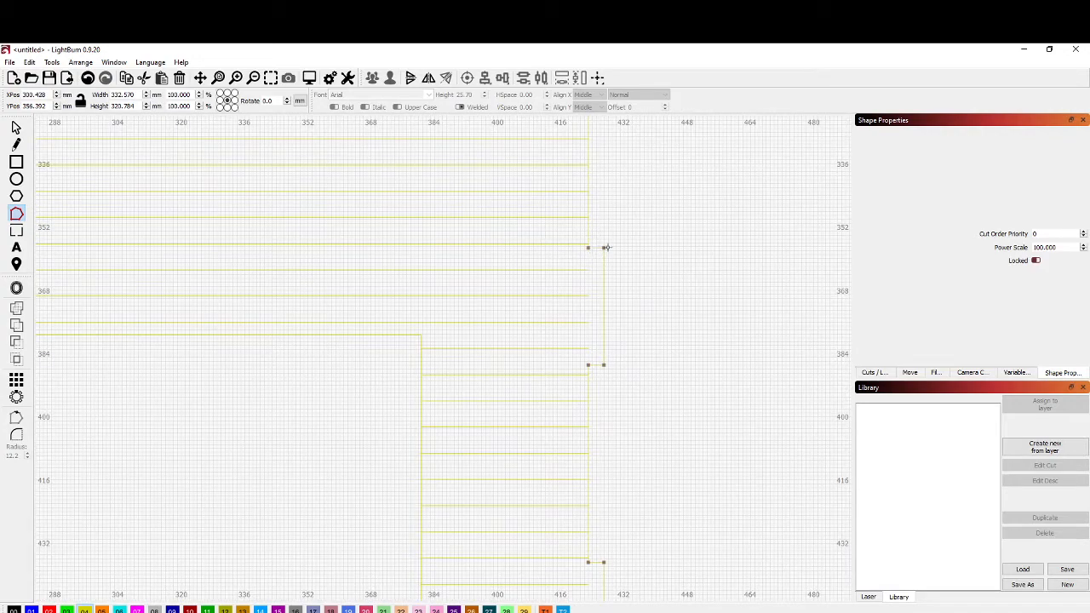
scroll(603, 276, up, 2)
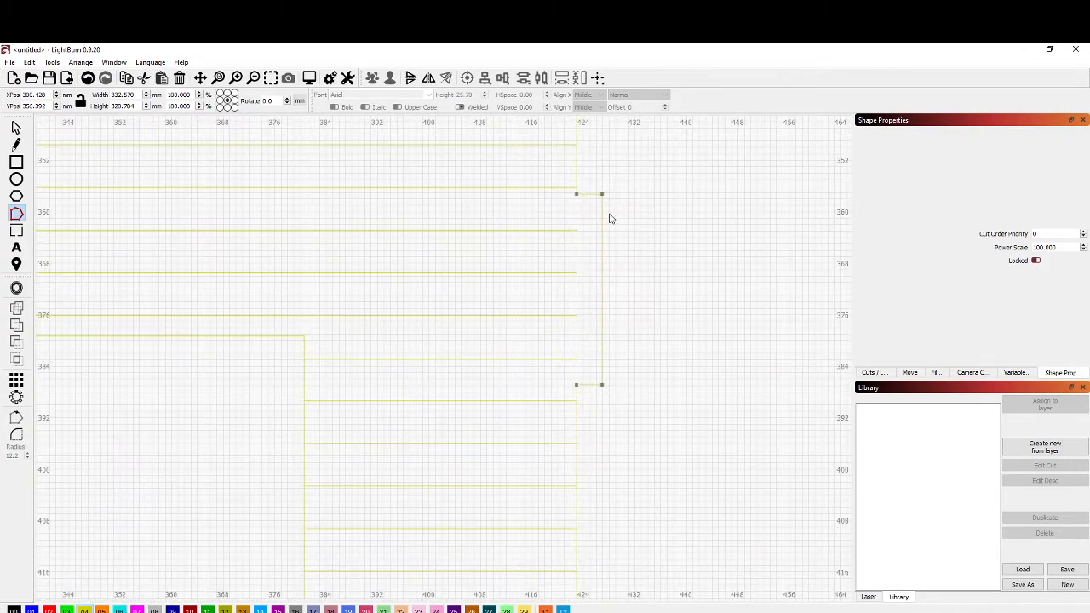
scroll(587, 207, up, 1)
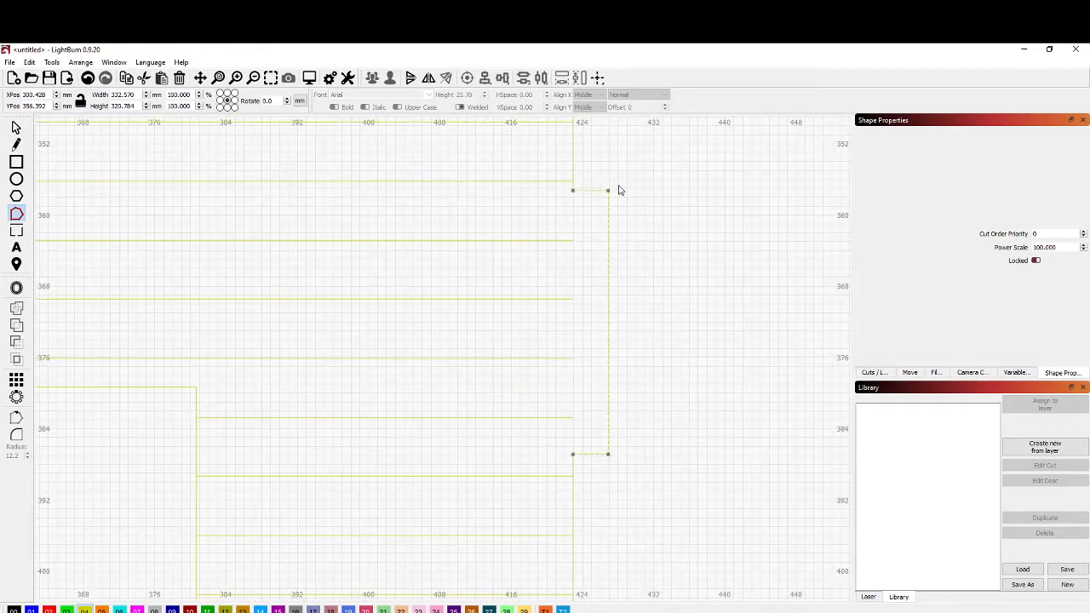
scroll(607, 196, up, 2)
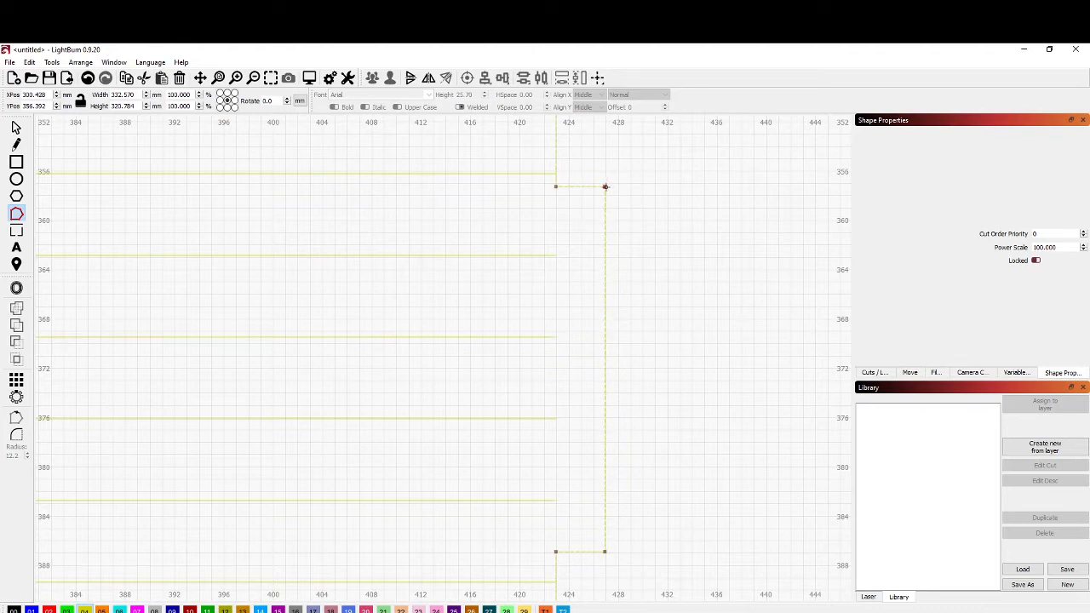
click(605, 552)
drag(604, 186, 631, 189)
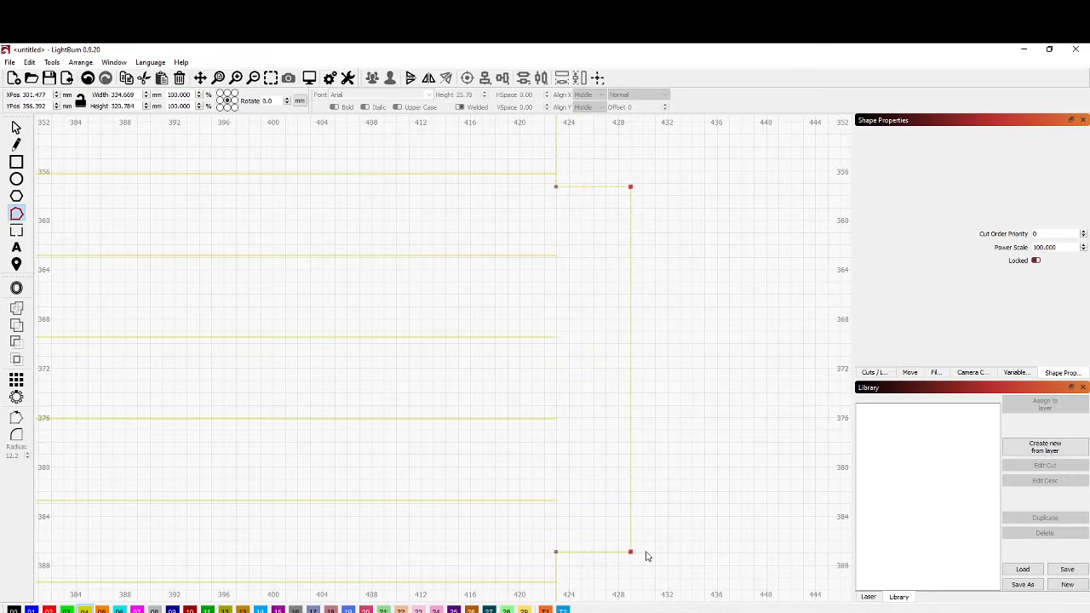
Try moving the two outer nodes of the right wall's lower tab outward to match the upper tab.
scroll(646, 556, down, 4)
scroll(624, 444, down, 2)
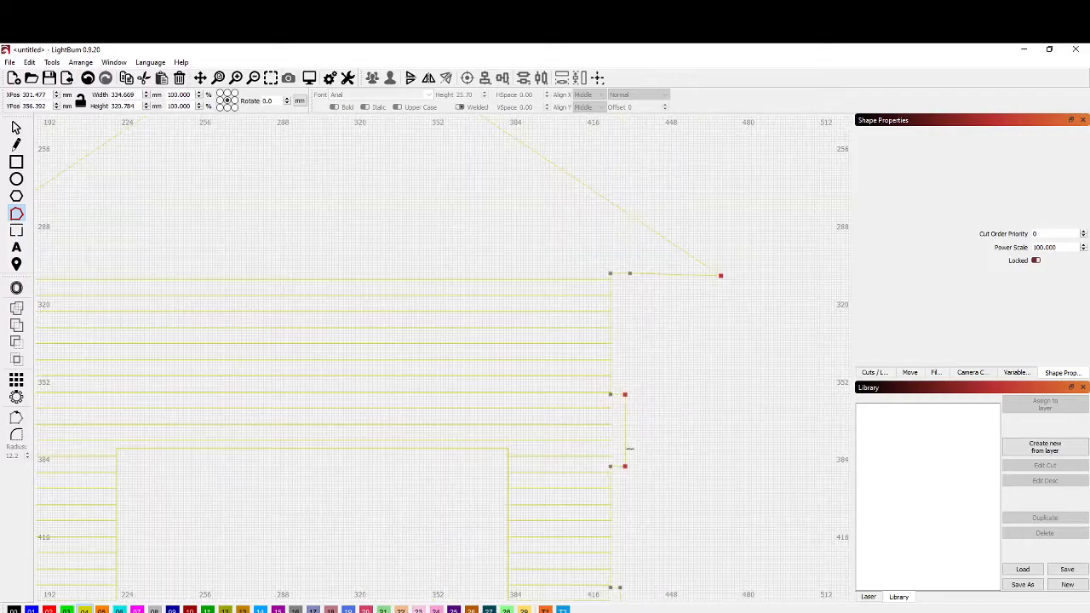
scroll(647, 492, up, 2)
drag(647, 487, 631, 306)
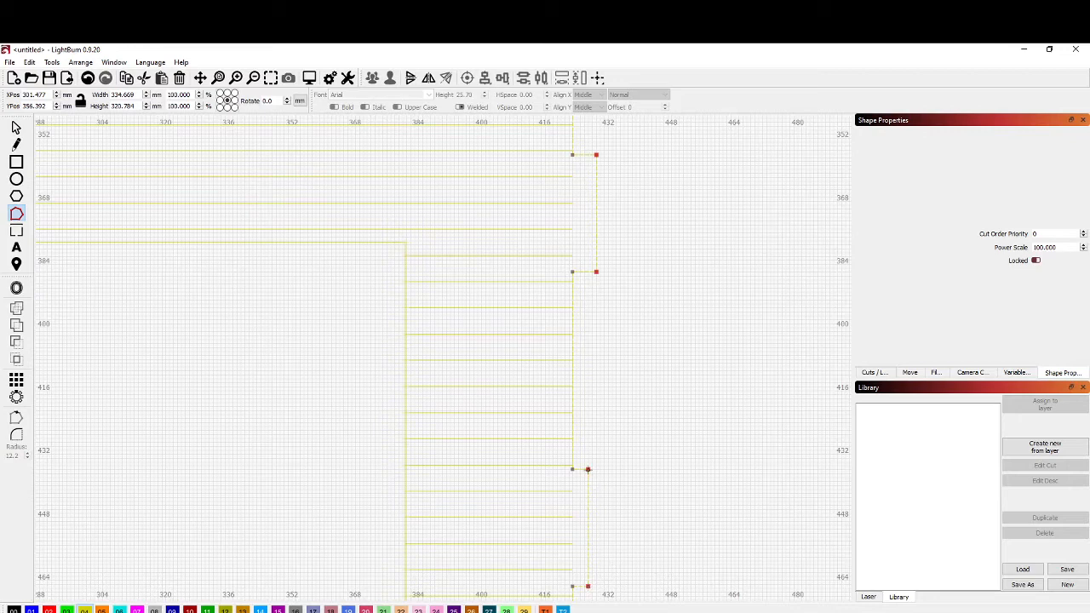
mouse_move(587, 469)
mouse_down()
mouse_move(687, 471)
mouse_move(587, 480)
mouse_move(611, 474)
mouse_move(597, 475)
mouse_up()
scroll(632, 467, down, 4)
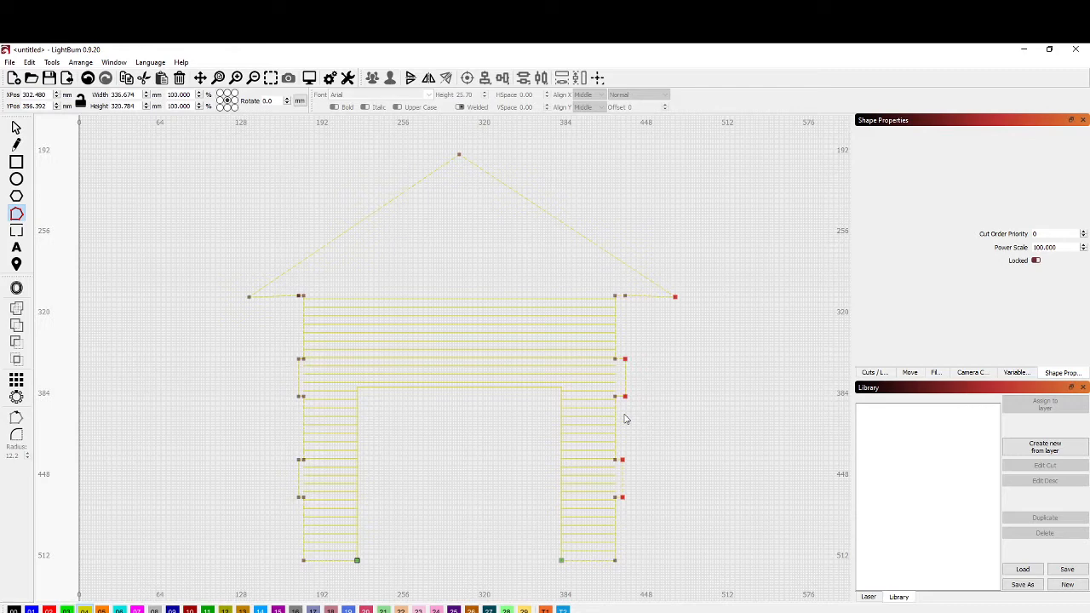
Undo the tab edits and move the roof's lower right corner node inward, making the house about 340 mm wide.
key(ctrl+z)
key(ctrl+z)
drag(703, 297, 679, 298)
scroll(705, 375, down, 3)
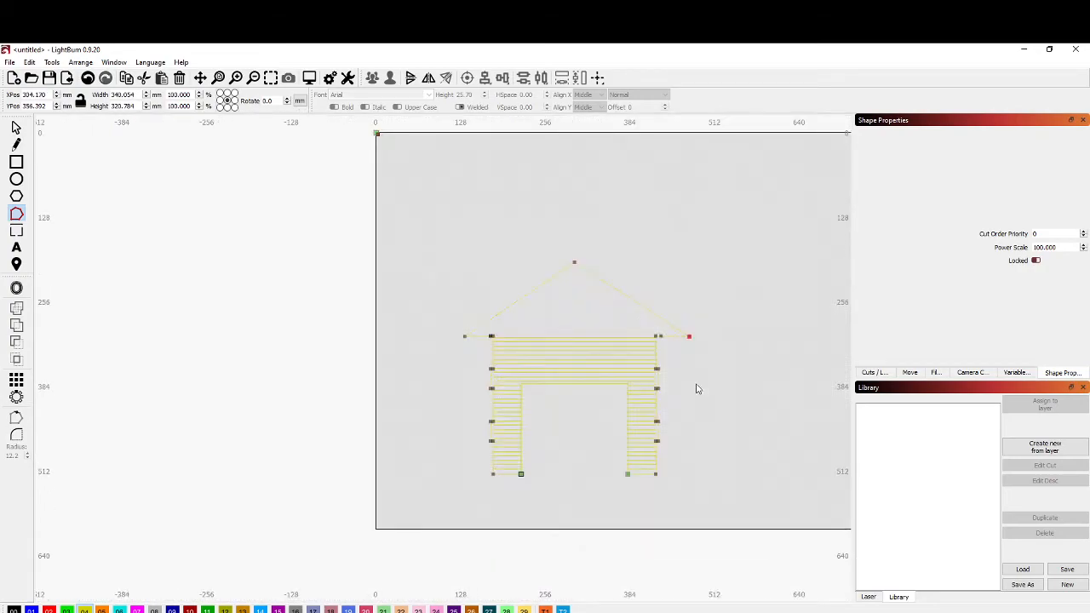
Draw a window rectangle about 50 mm wide and 57 mm high in the gable and V-center align it with the house.
click(17, 162)
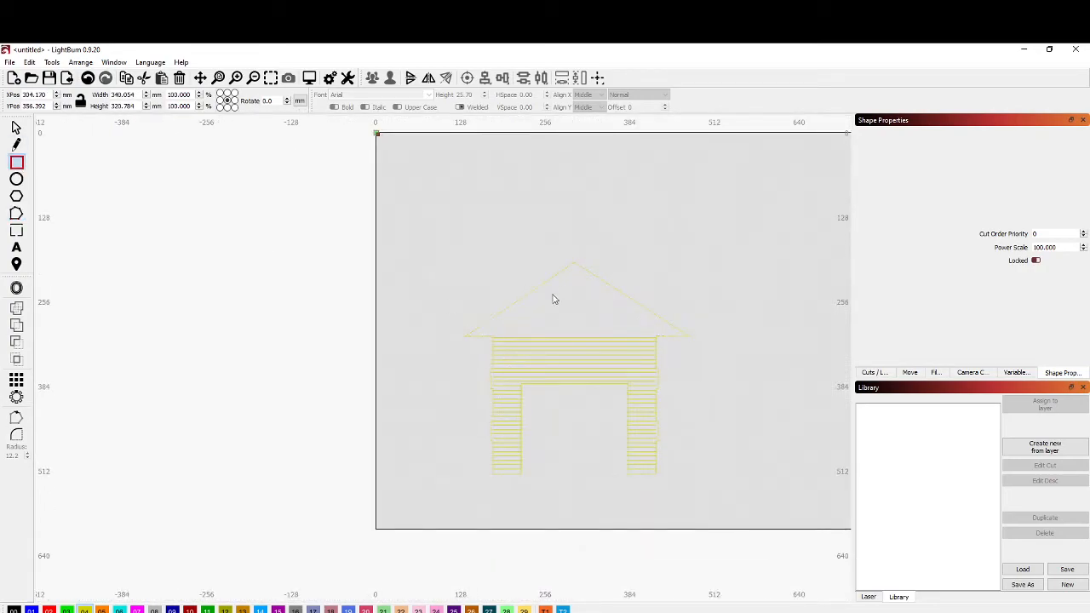
drag(555, 293, 588, 330)
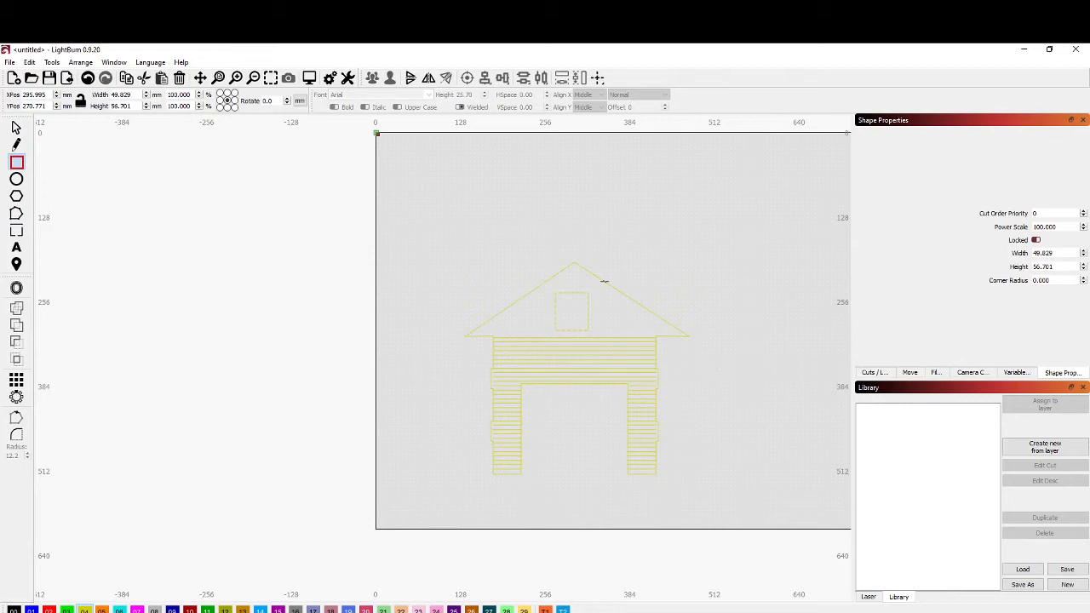
click(17, 129)
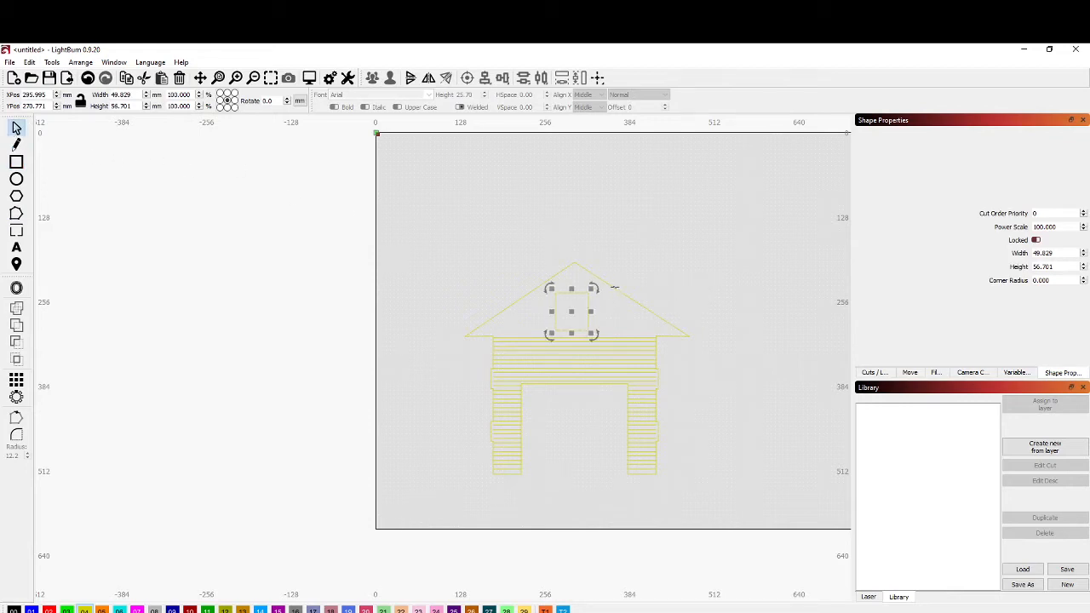
key(ctrl+a)
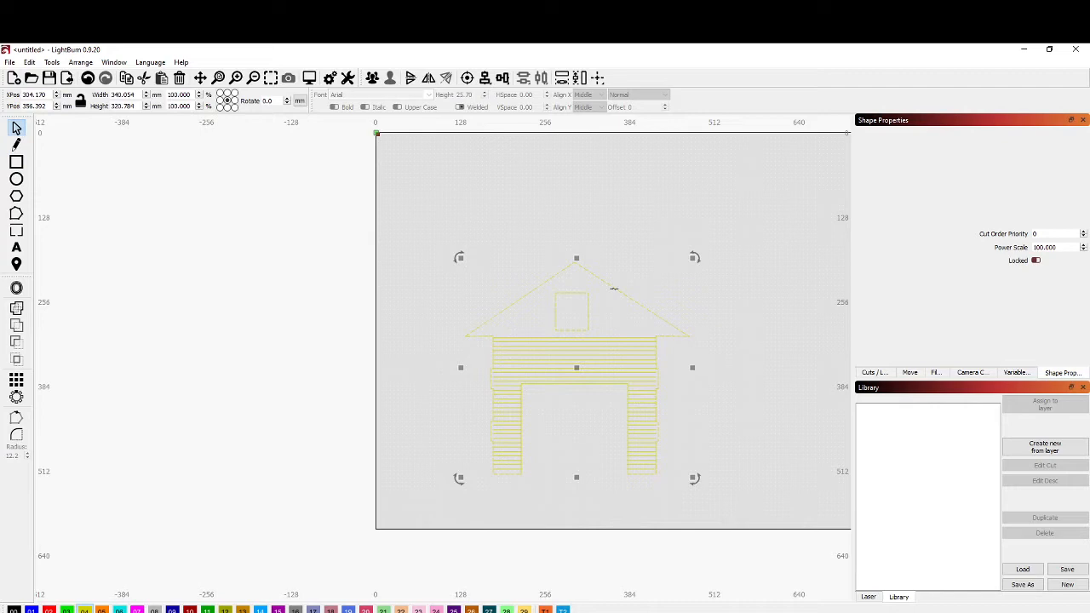
click(486, 81)
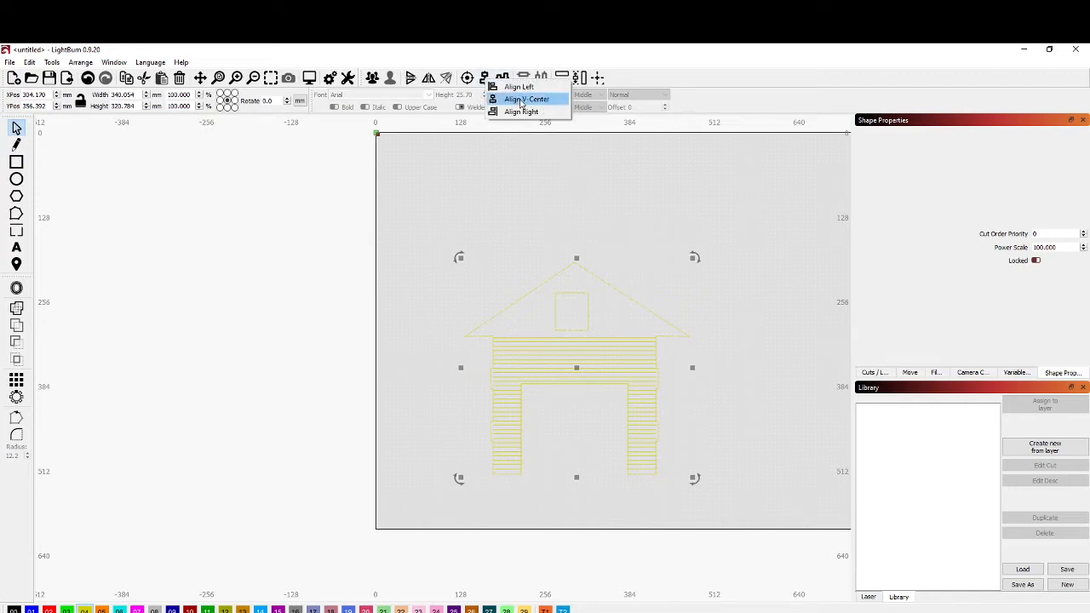
click(523, 101)
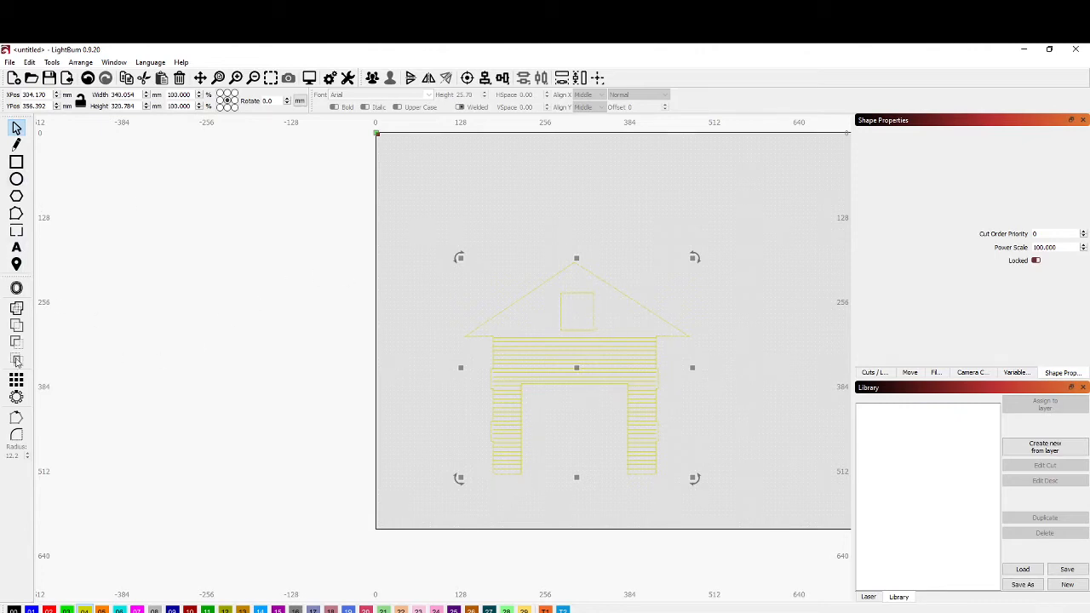
click(16, 290)
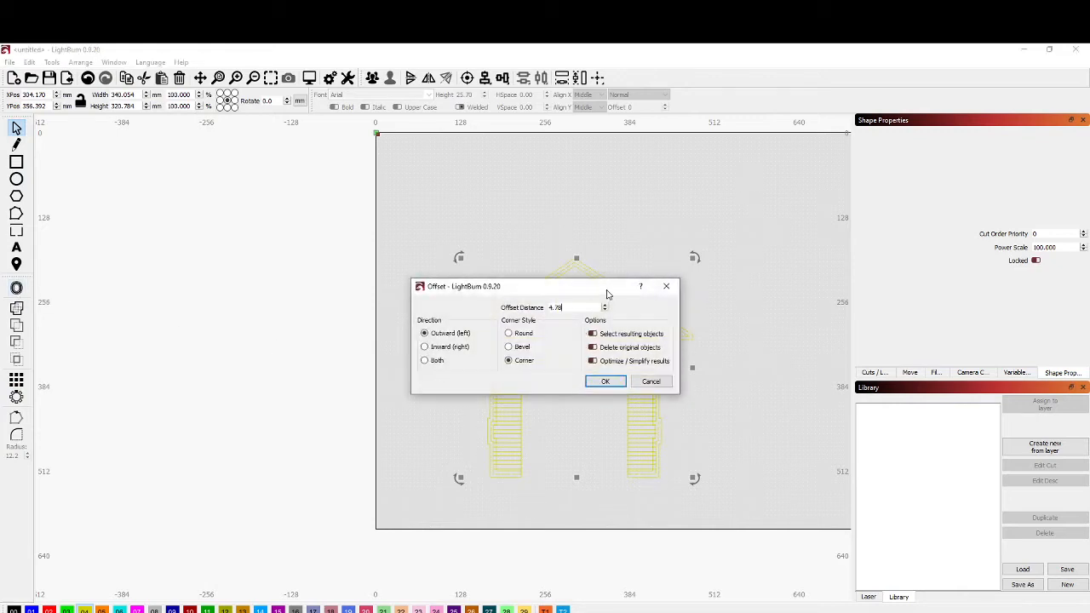
mouse_move(608, 294)
mouse_down()
mouse_move(403, 326)
mouse_move(395, 262)
mouse_up()
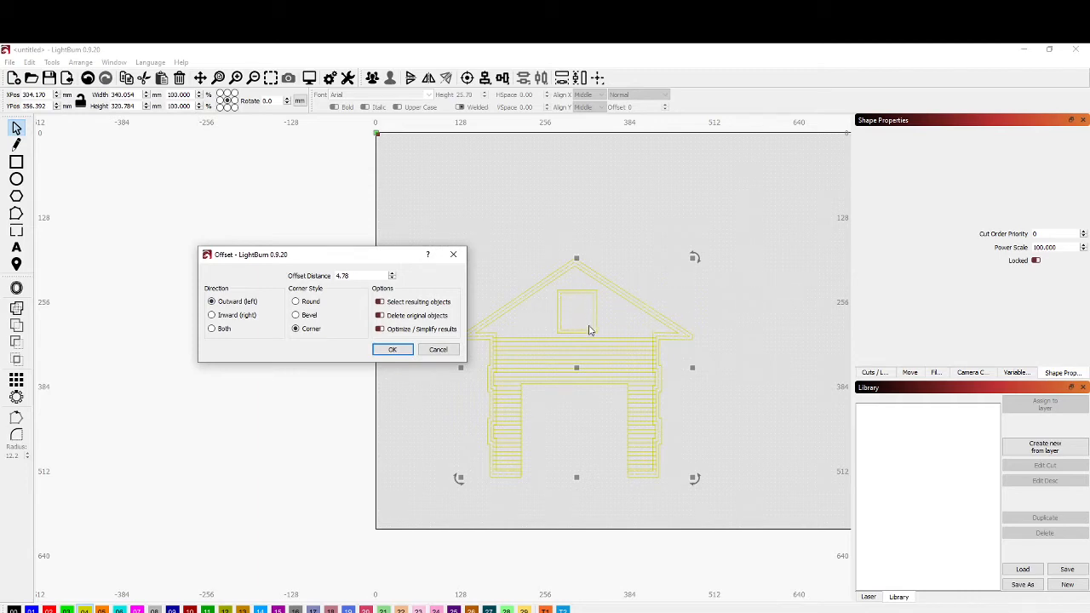
click(433, 349)
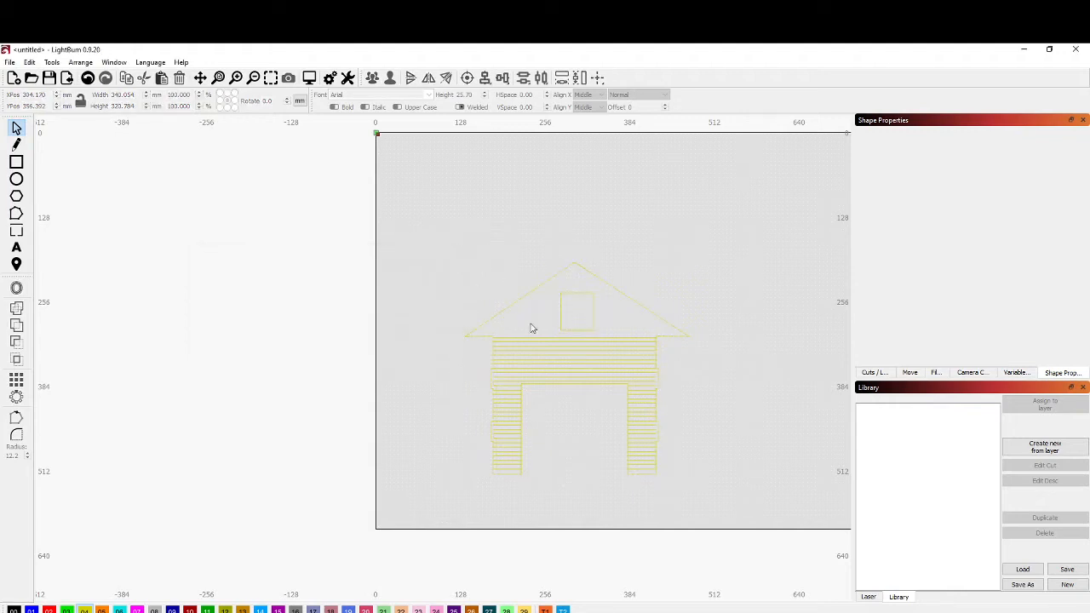
Offset only the gable window rectangle outward by 4 mm with the Corner corner style to form a window frame.
click(562, 331)
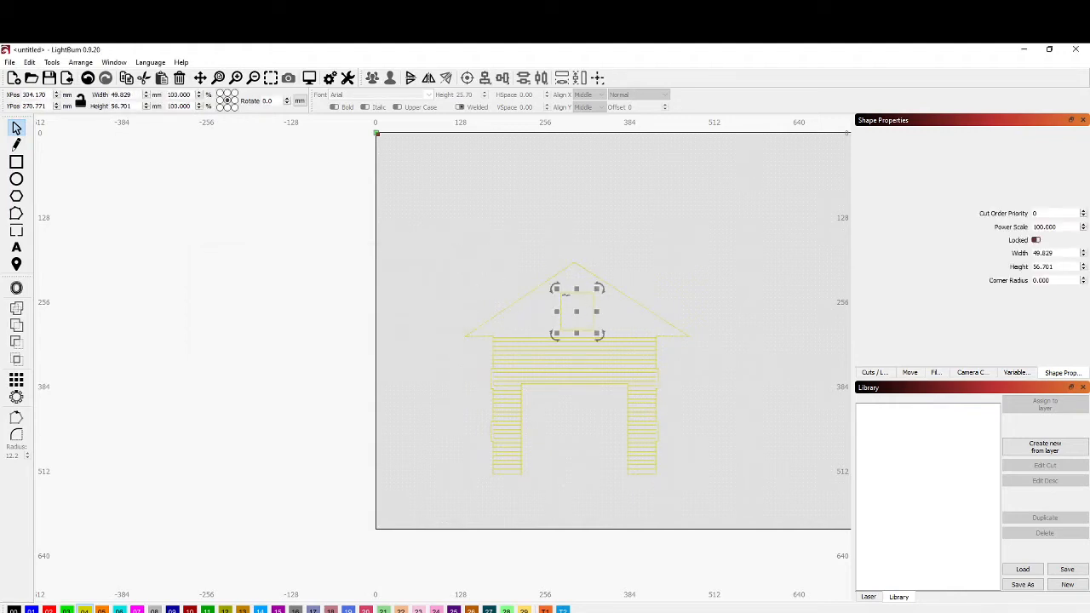
click(19, 291)
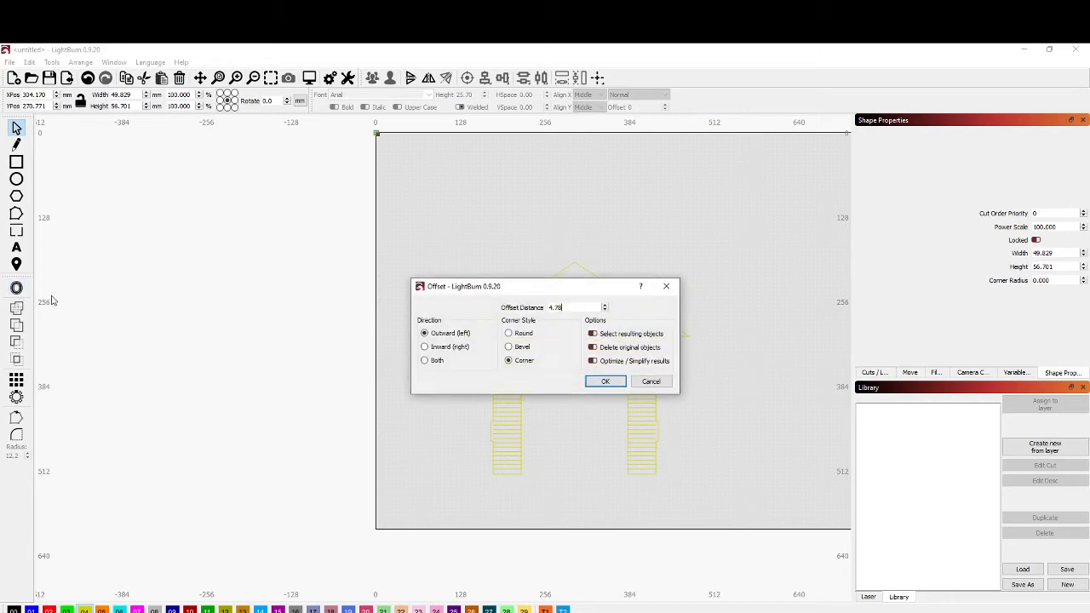
mouse_move(563, 291)
mouse_down()
mouse_move(402, 303)
mouse_move(413, 268)
mouse_up()
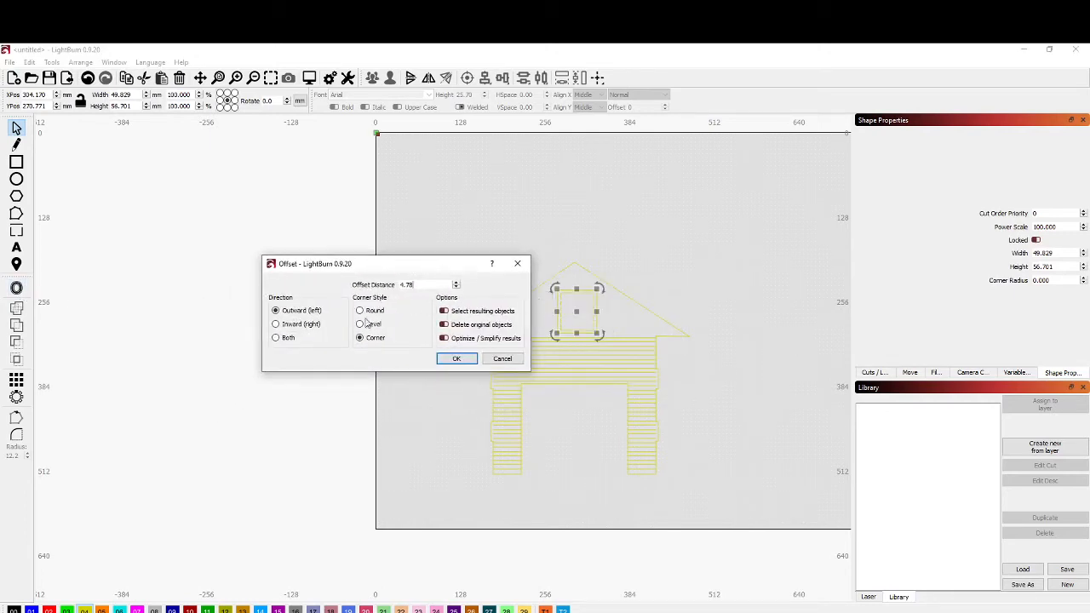
double_click(406, 286)
drag(422, 286, 382, 295)
text(4)
click(457, 358)
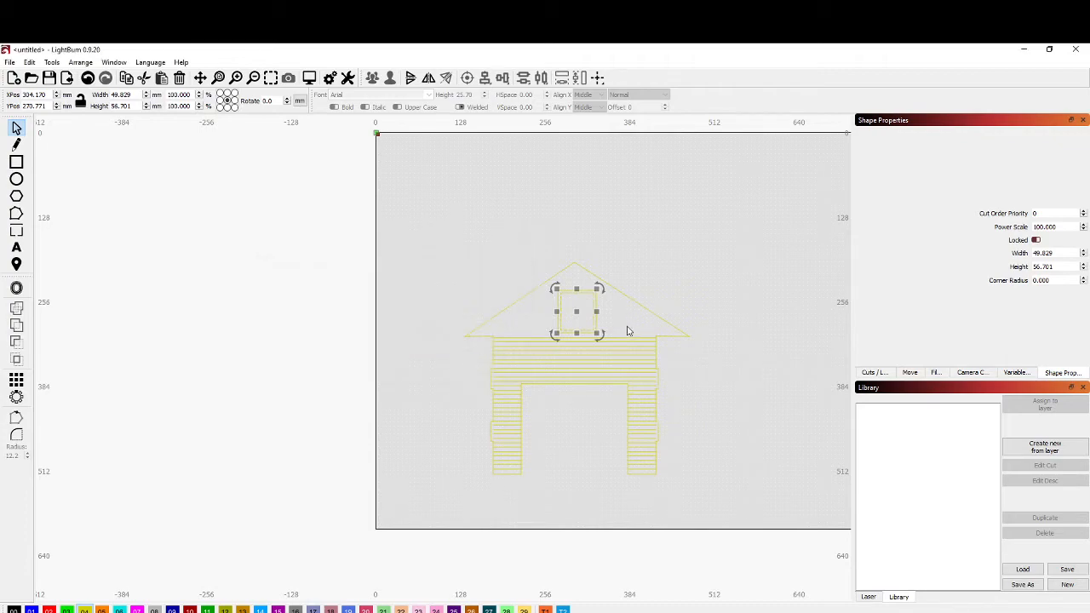
scroll(613, 323, up, 5)
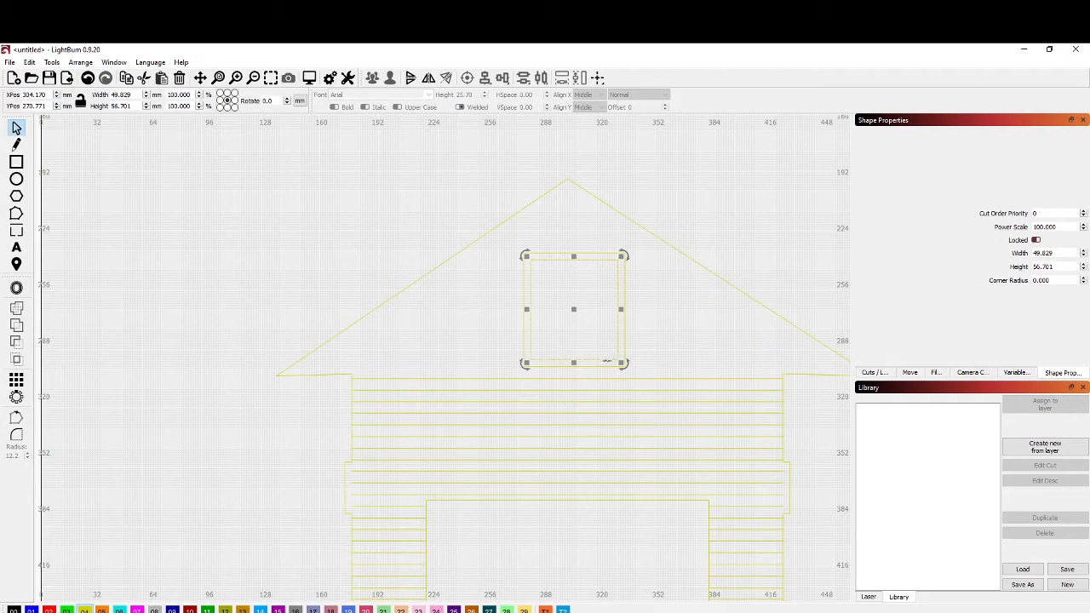
click(687, 348)
Draw a rectangle about 250 mm wide and 209 mm high over the house's wall area for a side wall panel.
scroll(657, 303, down, 2)
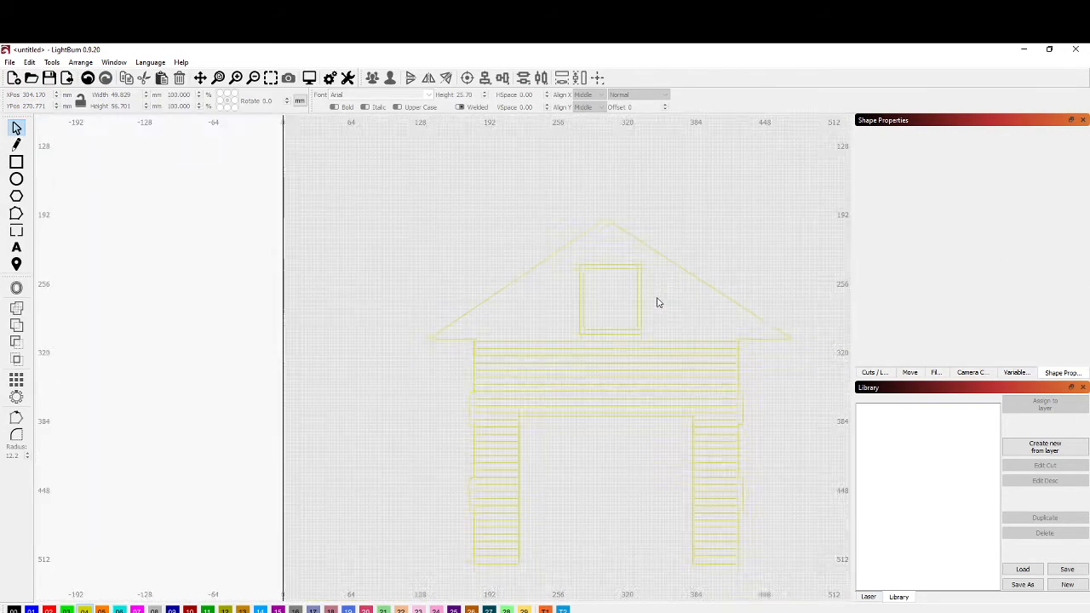
scroll(658, 303, down, 1)
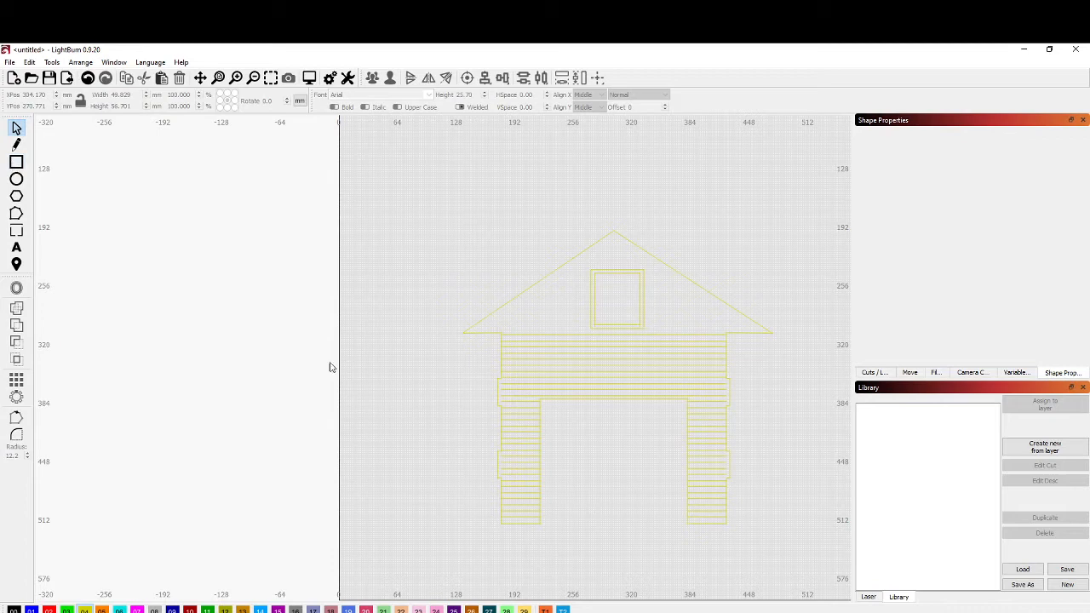
scroll(630, 507, down, 1)
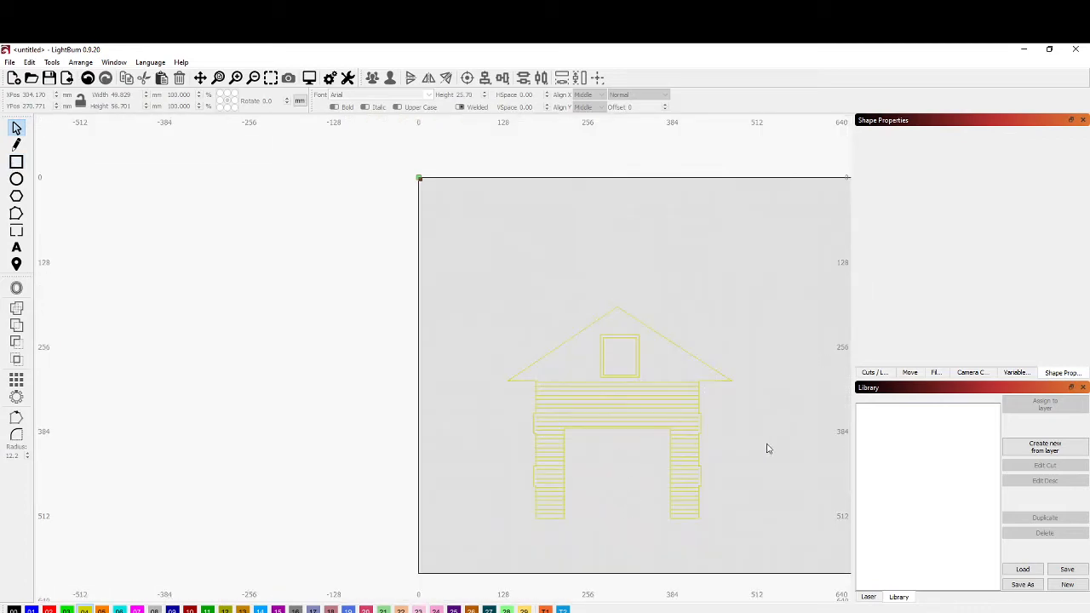
scroll(762, 443, up, 1)
drag(759, 440, 488, 327)
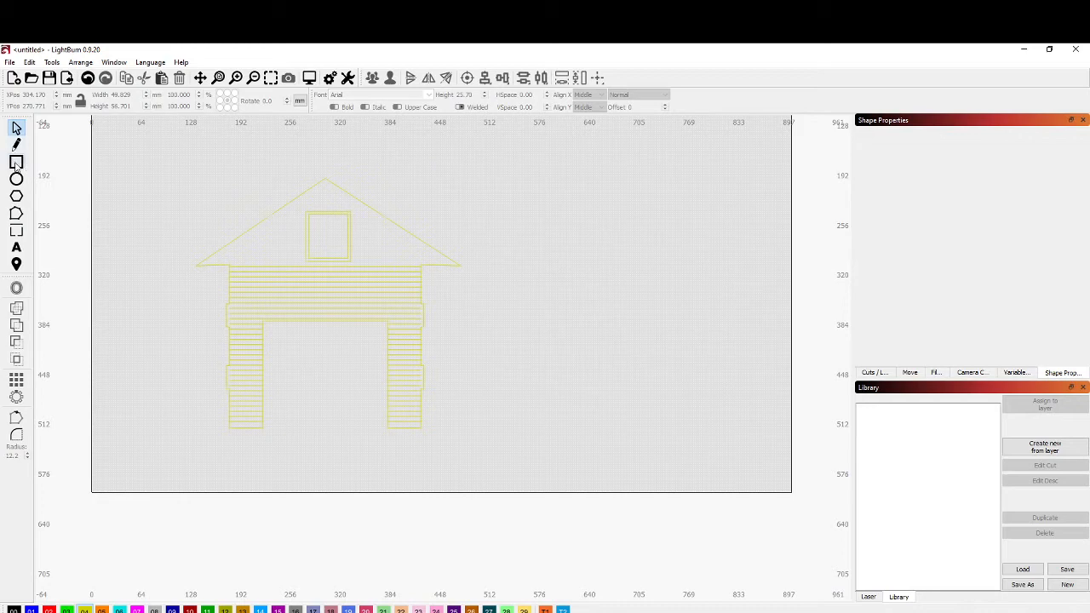
click(17, 163)
drag(316, 355, 229, 428)
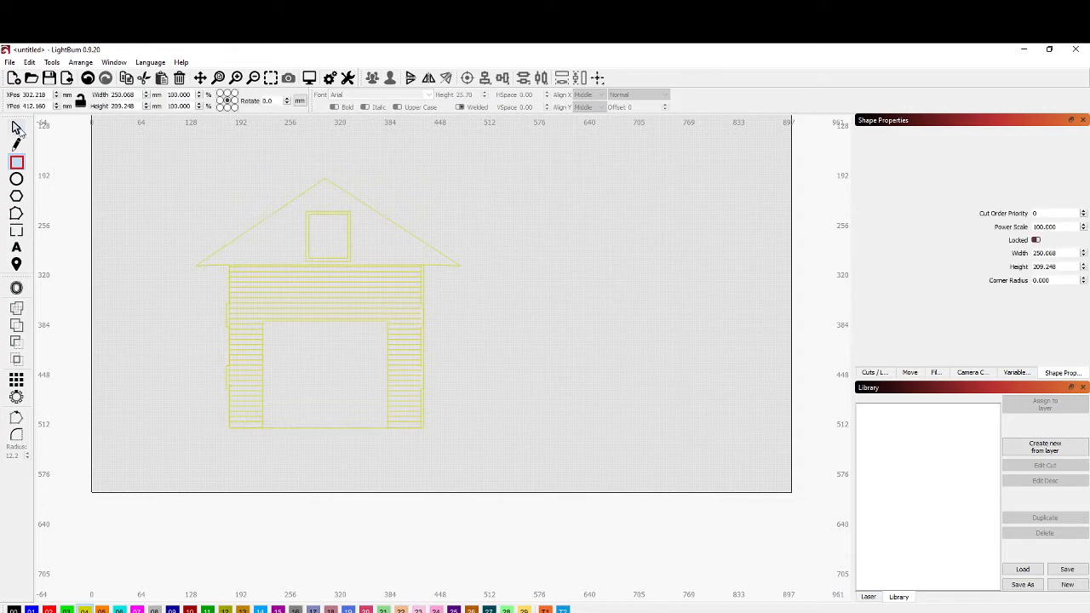
click(16, 128)
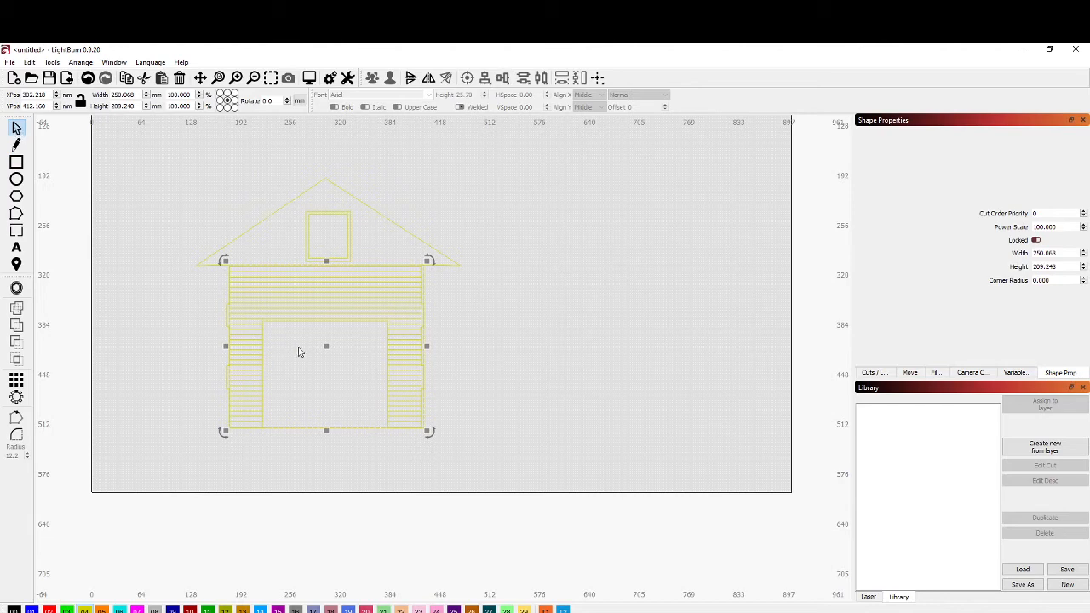
Move the large rectangle to the right of the house, aligning its top edge with the top of the wall.
mouse_move(327, 347)
mouse_down()
mouse_move(588, 332)
mouse_move(562, 360)
mouse_move(527, 354)
mouse_up()
drag(526, 348, 518, 444)
scroll(470, 363, up, 4)
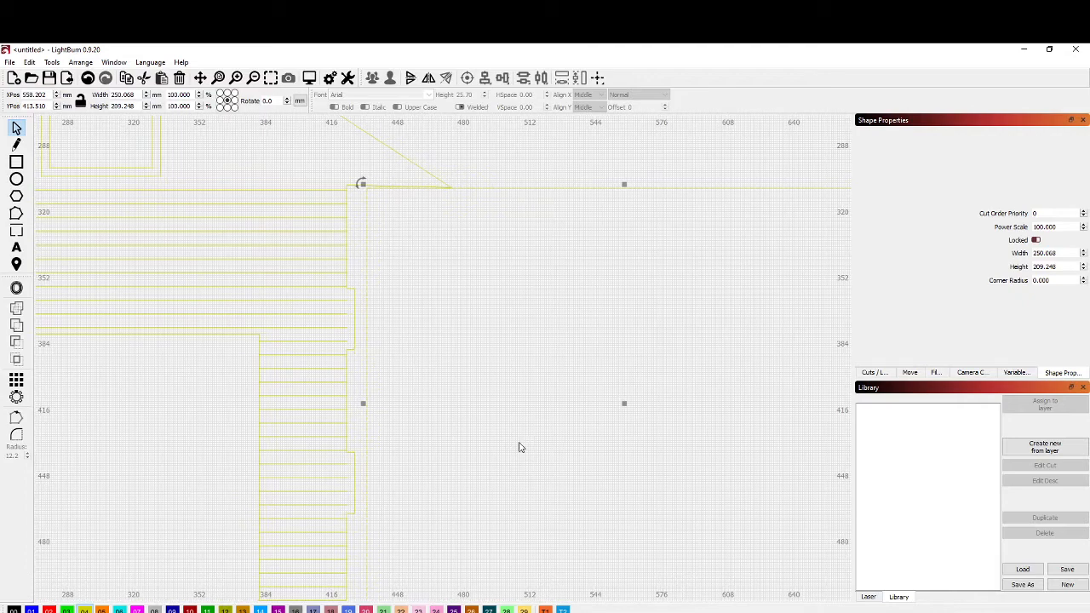
scroll(547, 434, down, 1)
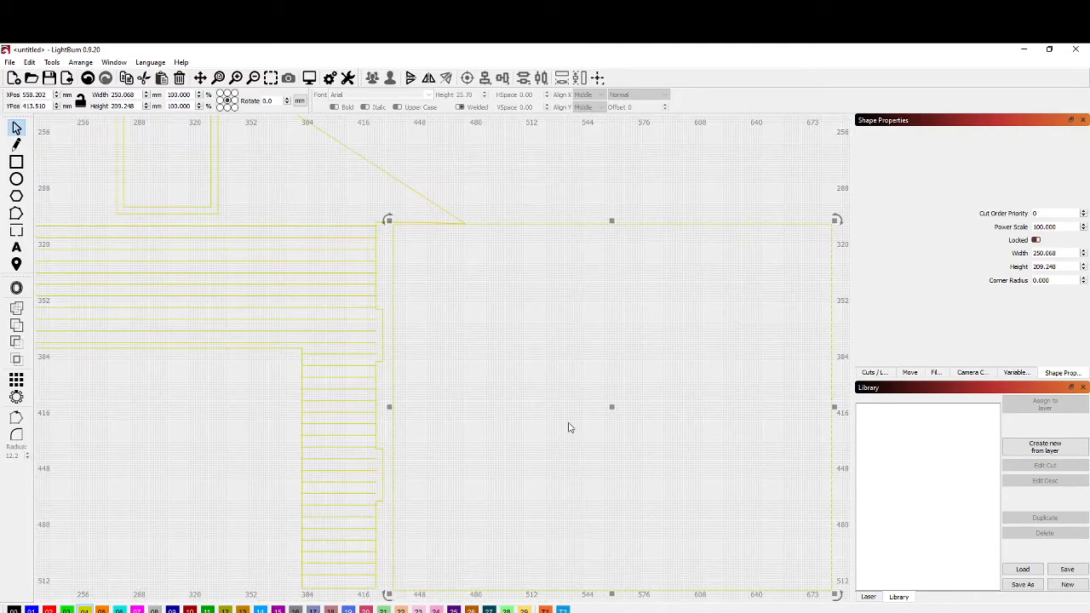
mouse_move(615, 402)
mouse_down()
mouse_move(595, 411)
mouse_move(620, 409)
mouse_up()
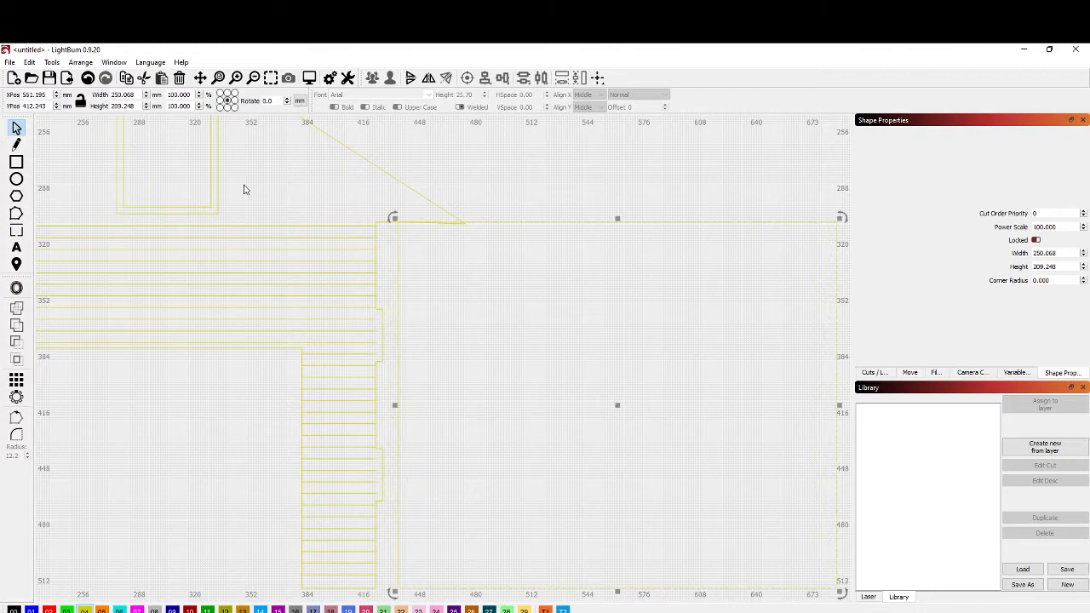
Draw a narrow rectangle about 4 mm wide and 50 mm high in the recess above the right wall's upper tab.
click(16, 163)
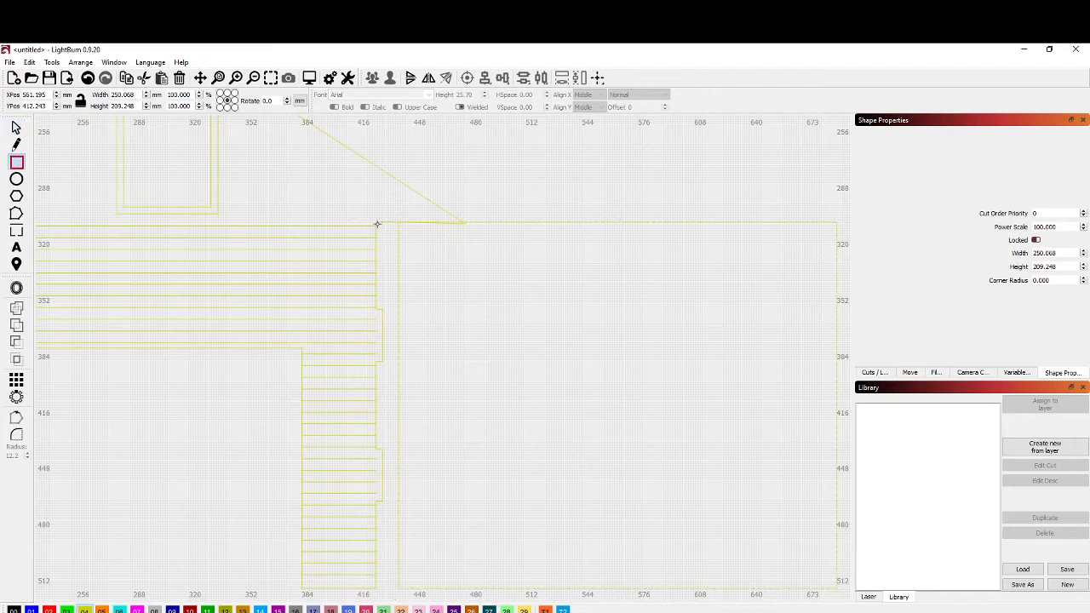
drag(378, 224, 385, 255)
key(ctrl+z)
drag(382, 276, 383, 276)
key(ctrl+z)
drag(375, 310, 377, 310)
click(16, 128)
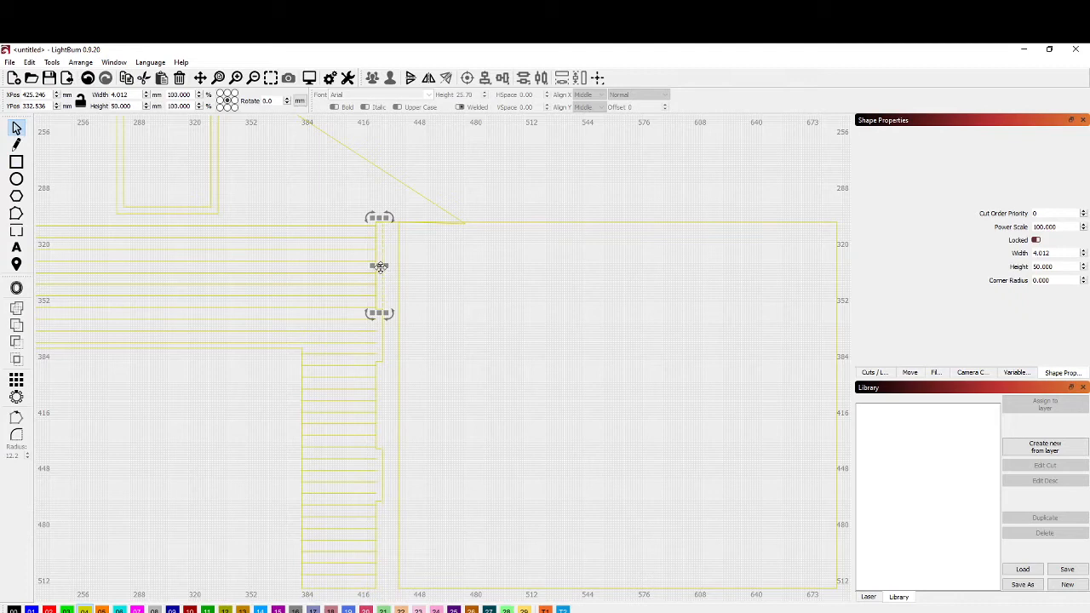
Move the narrow rectangle to the side panel's upper left corner, just inside the panel's left edge.
drag(380, 267, 397, 267)
scroll(417, 270, up, 2)
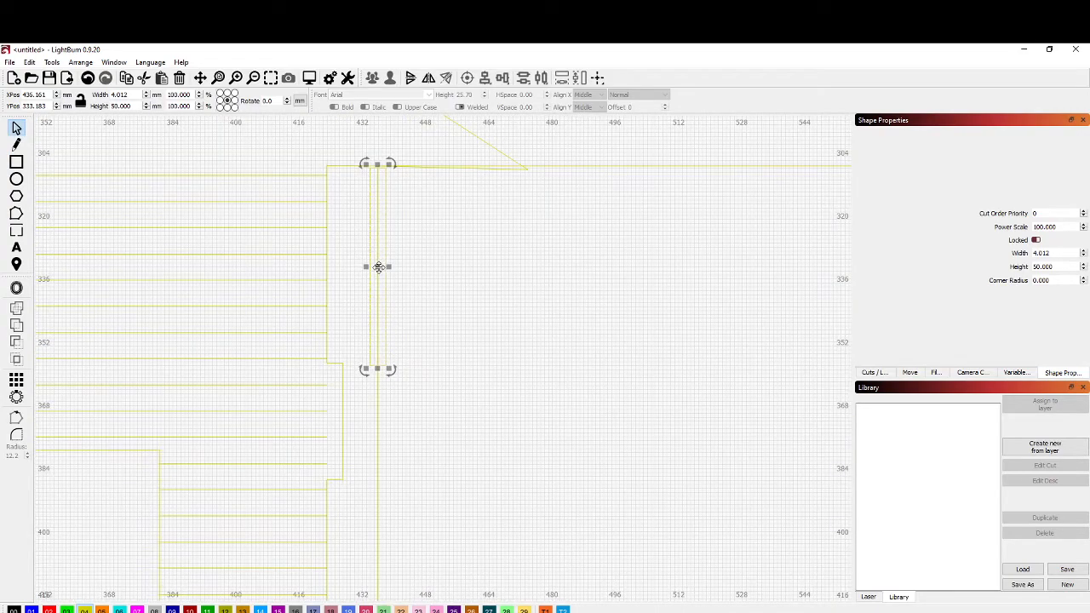
mouse_move(375, 265)
mouse_down()
mouse_move(388, 273)
mouse_move(331, 265)
mouse_move(388, 270)
mouse_up()
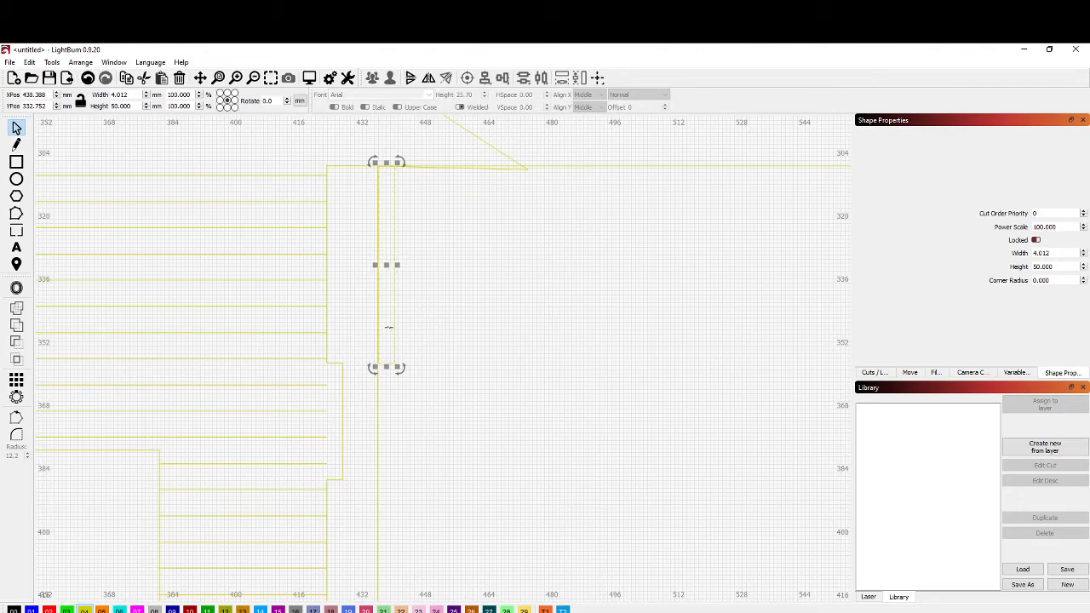
Set the narrow rectangle's height to 50.059 mm so it matches the recess above the wall's upper tab.
scroll(388, 328, up, 2)
scroll(386, 311, up, 1)
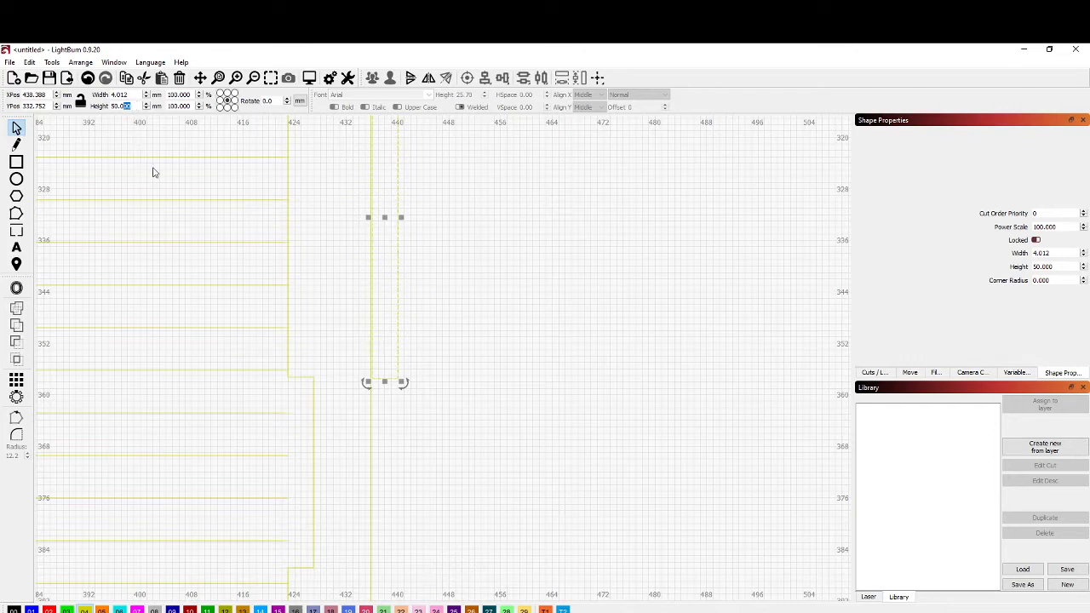
text(59)
click(325, 249)
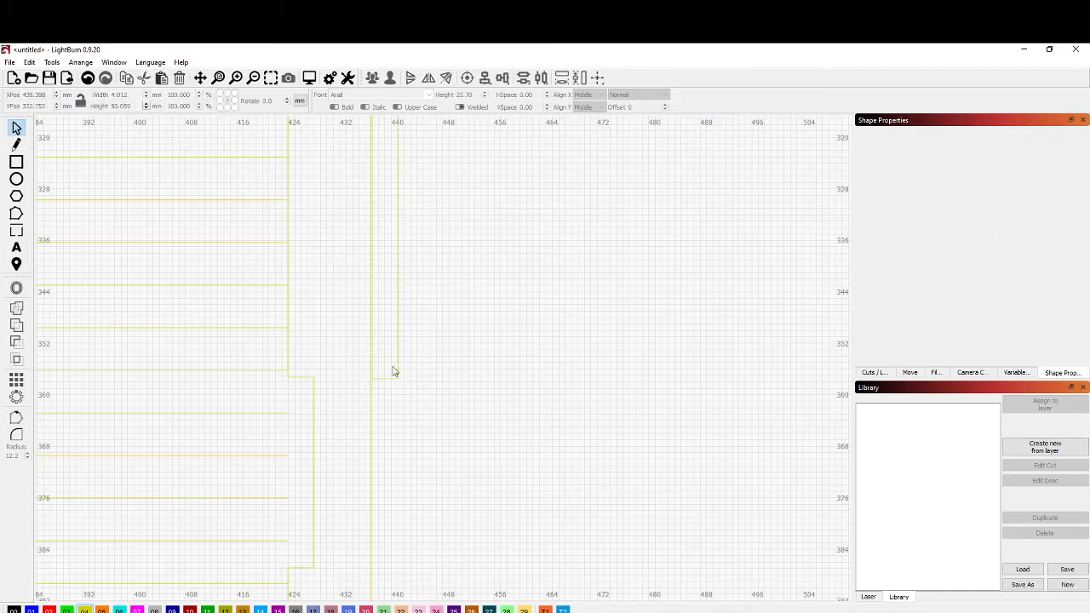
scroll(378, 217, down, 2)
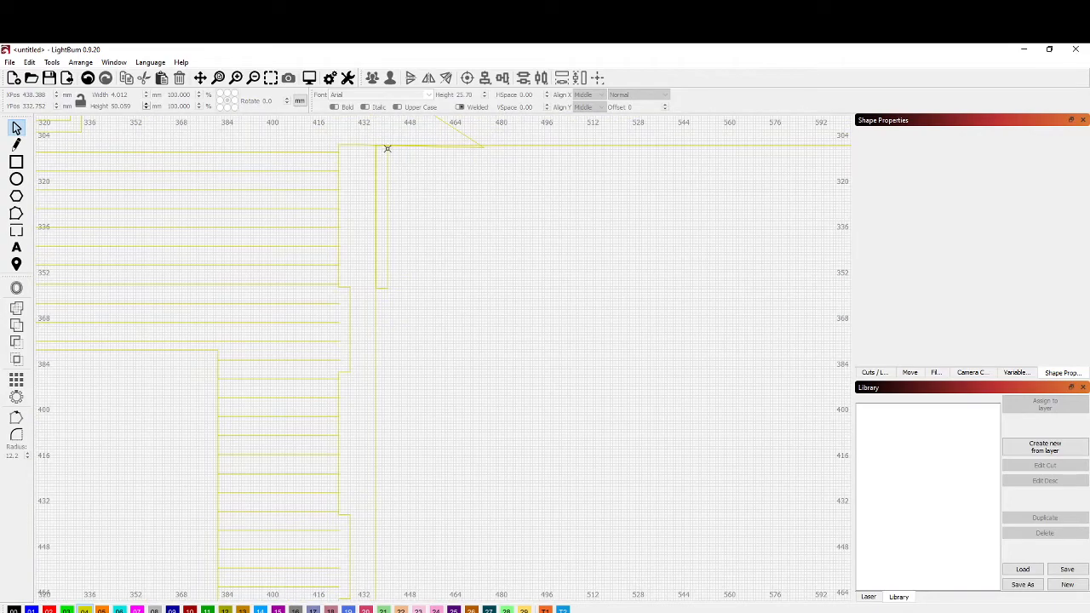
Duplicate the narrow rectangle and place the copy inside the side panel, about 82 mm below the original.
click(385, 286)
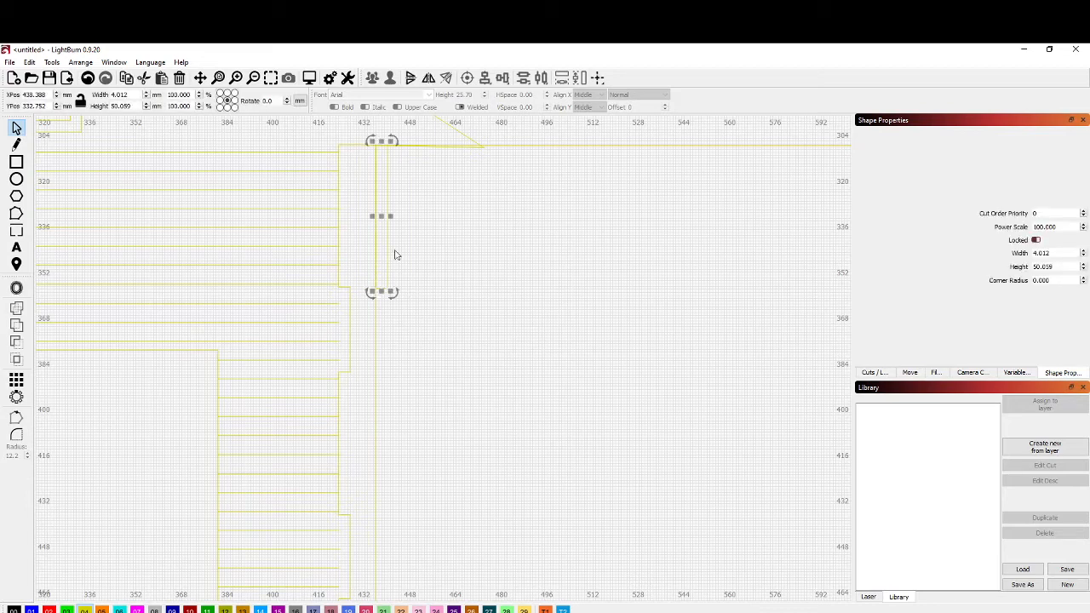
drag(371, 215, 365, 217)
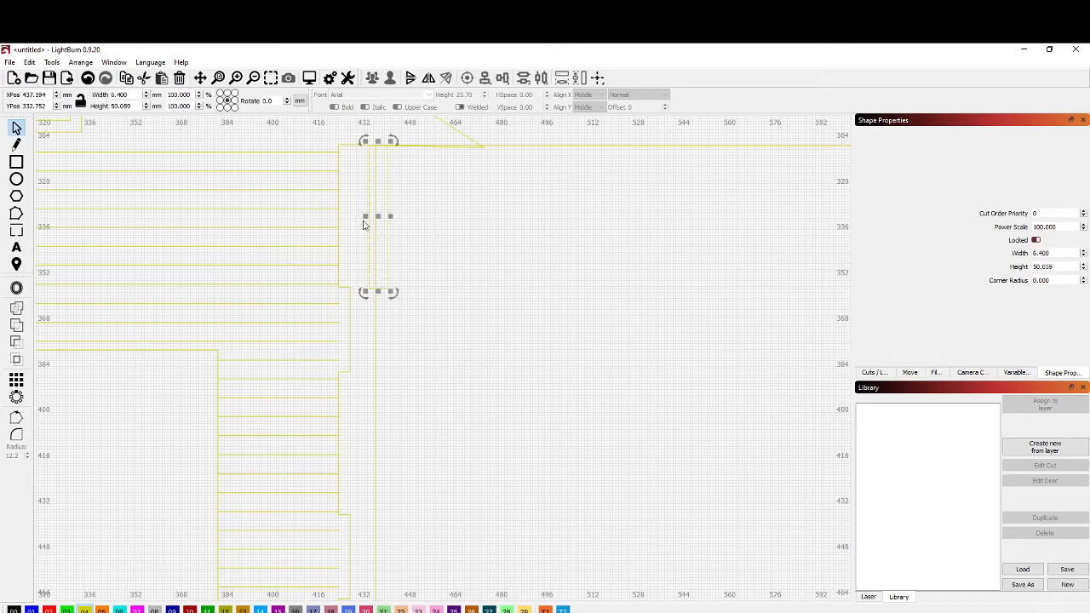
key(ctrl+z)
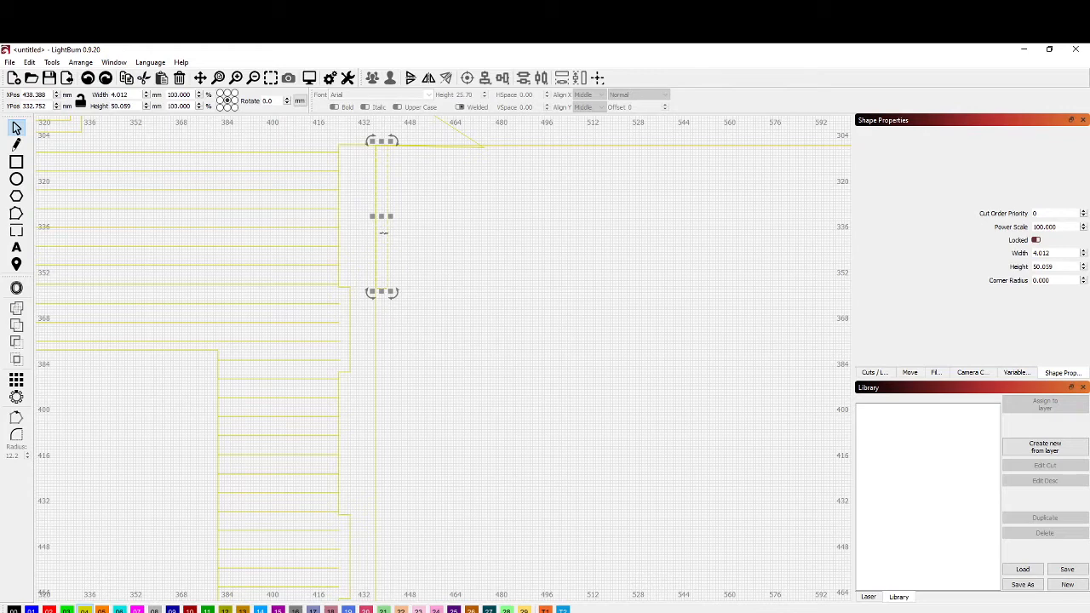
drag(381, 218, 402, 457)
key(ctrl+z)
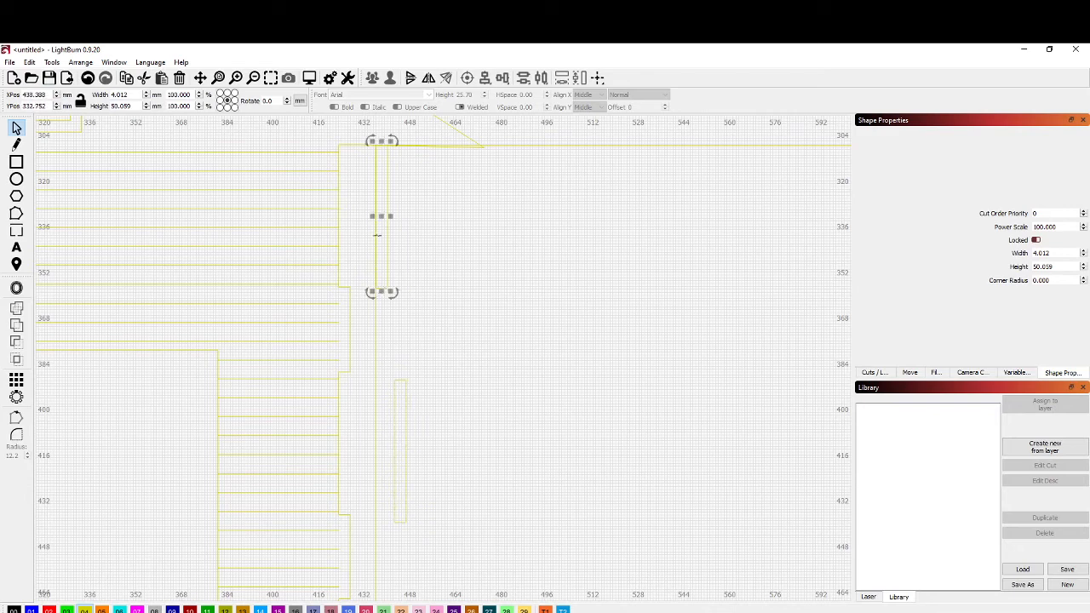
Stretch the upper narrow rectangle to about 6.4 mm wide across the panel's left edge and select it together with the panel.
drag(370, 215, 364, 217)
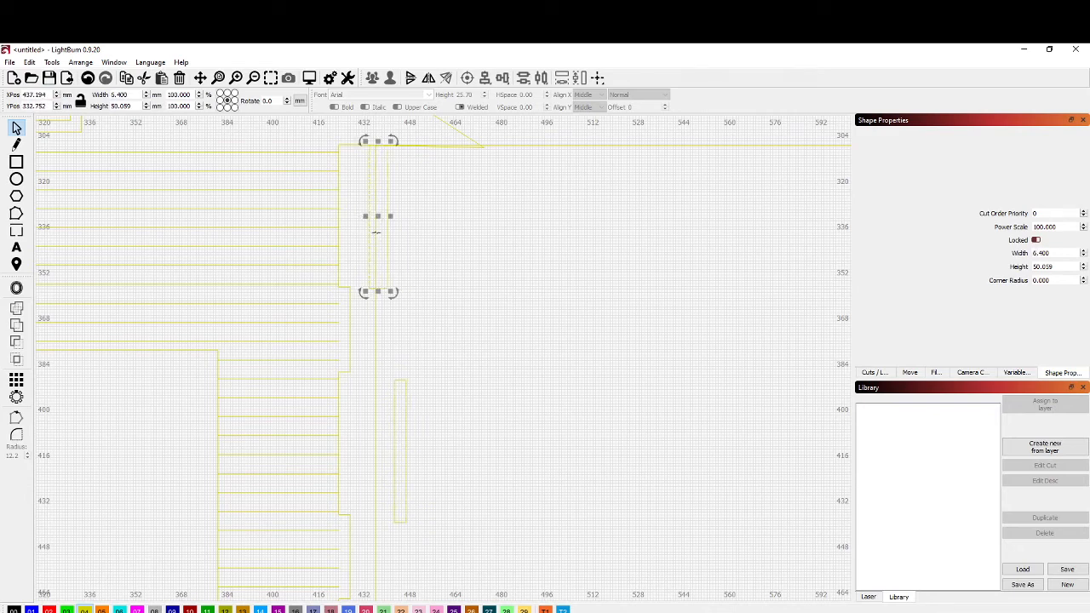
shift+click(377, 233)
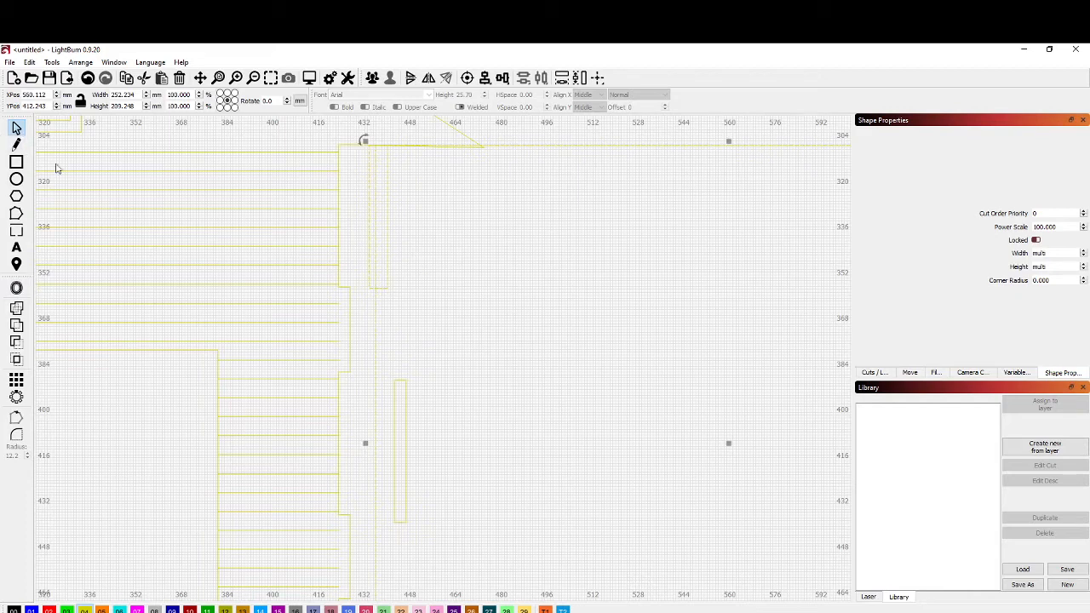
click(362, 218)
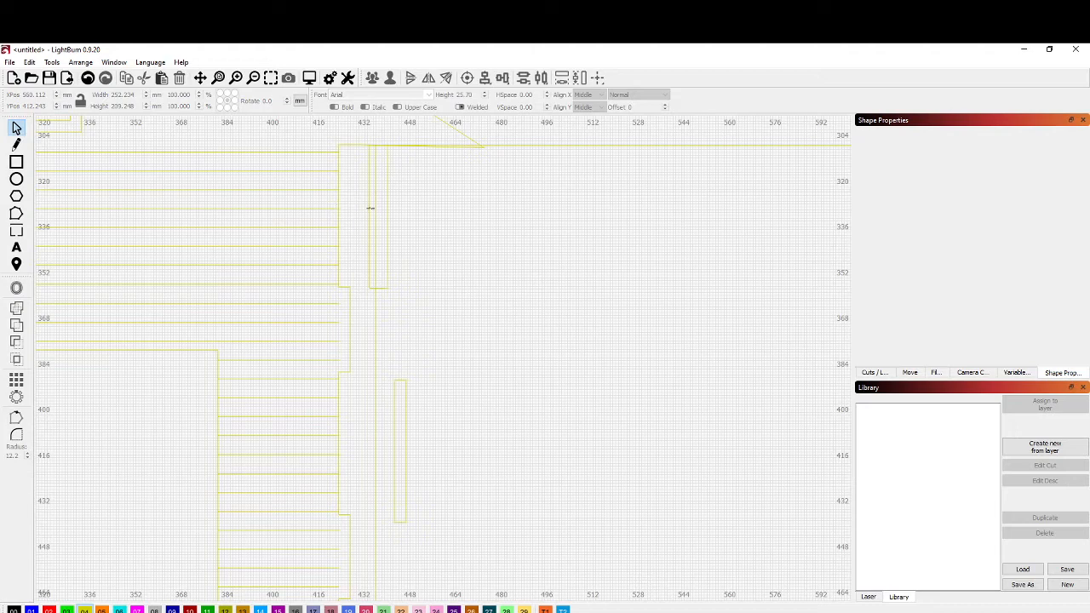
Set the upper narrow rectangle's width to 4 mm.
click(383, 212)
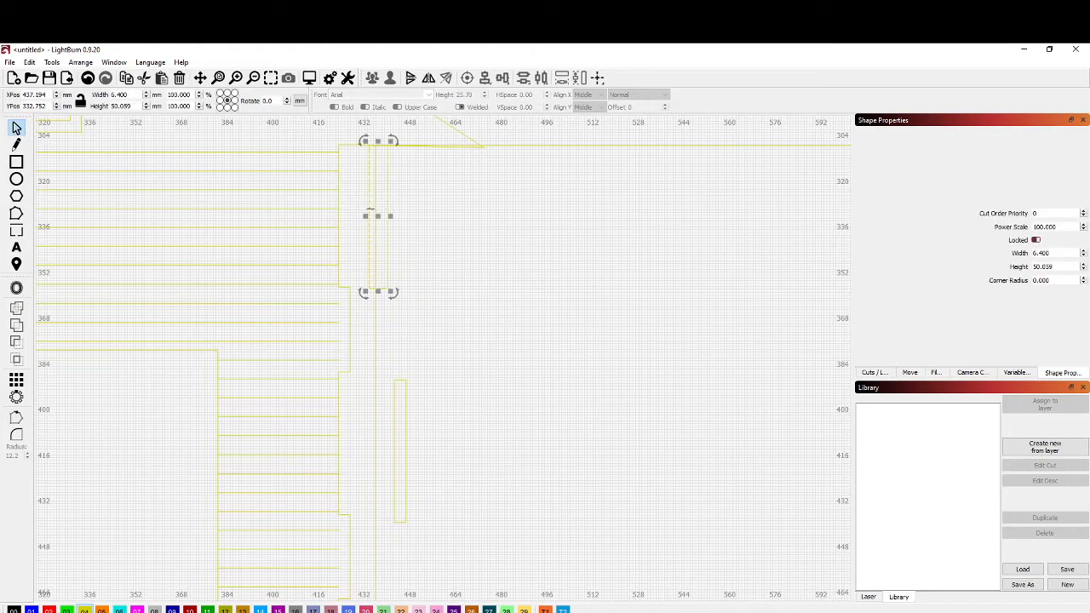
double_click(120, 95)
text(4)
key(Return)
click(355, 195)
click(383, 208)
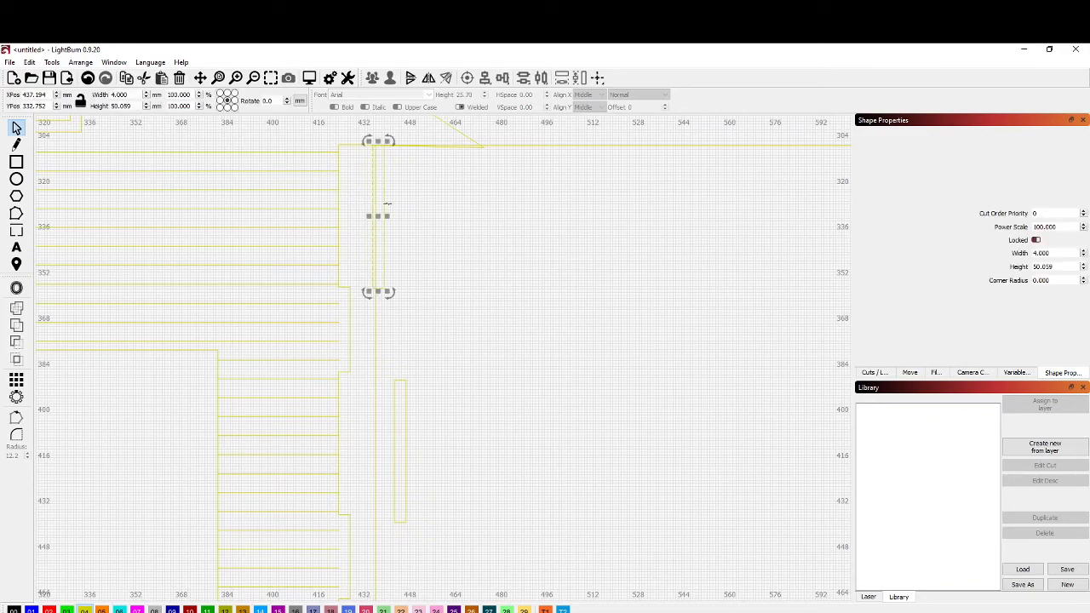
Move the 4 mm wide upper strip outside the side panel, with its right side flush against the panel's left edge.
scroll(392, 204, up, 4)
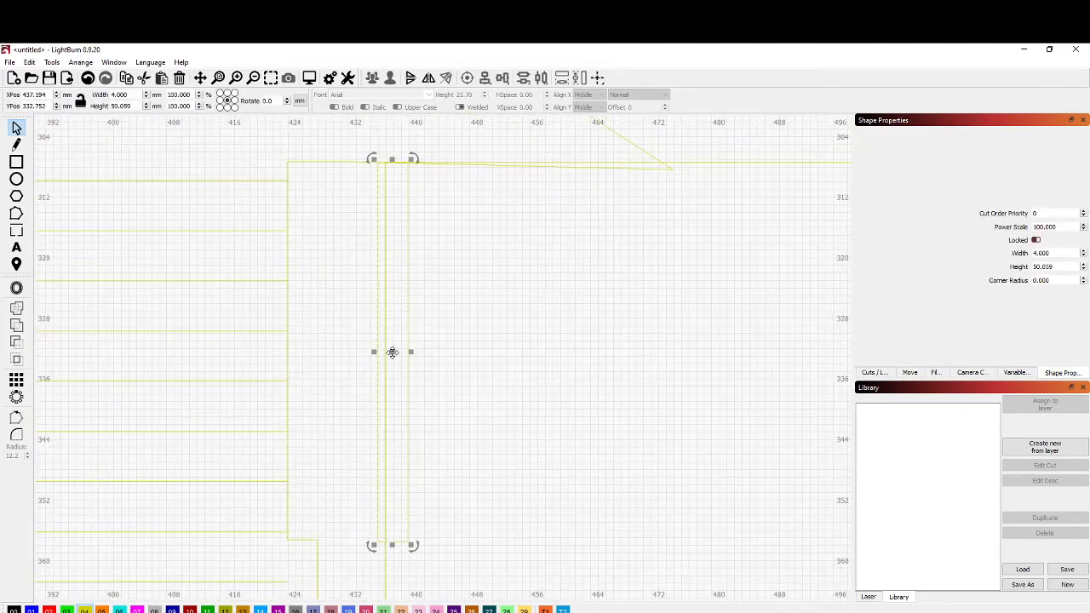
drag(392, 352, 373, 353)
scroll(373, 353, up, 5)
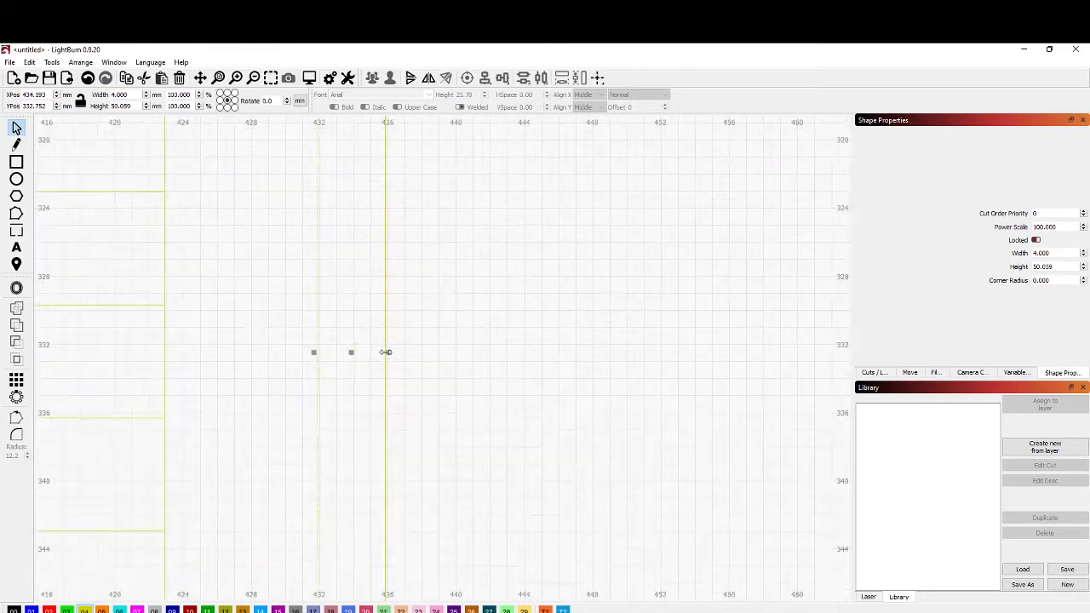
drag(298, 354, 297, 352)
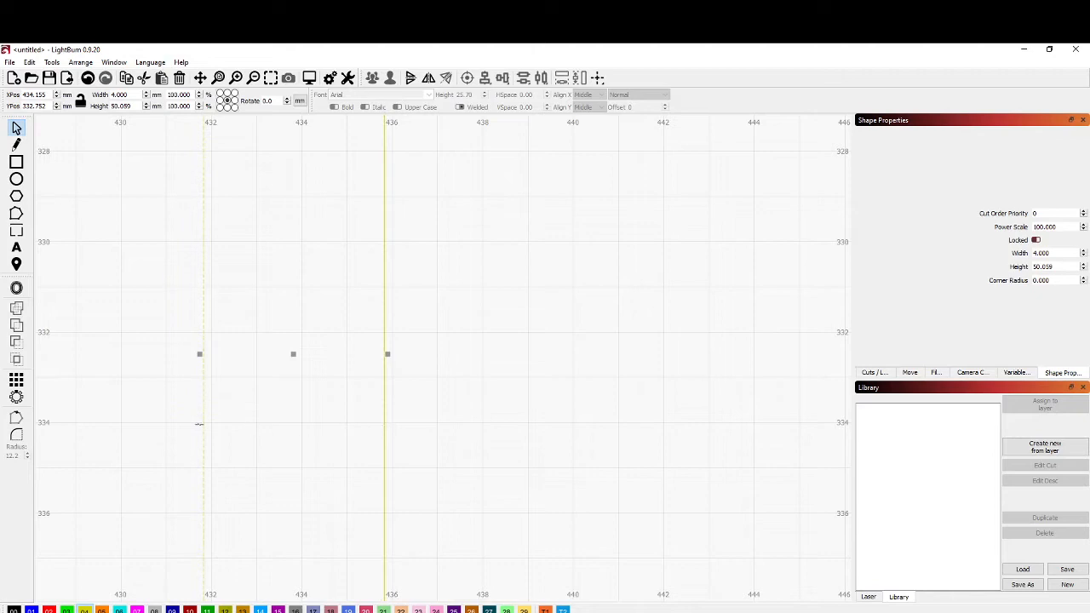
scroll(358, 446, down, 3)
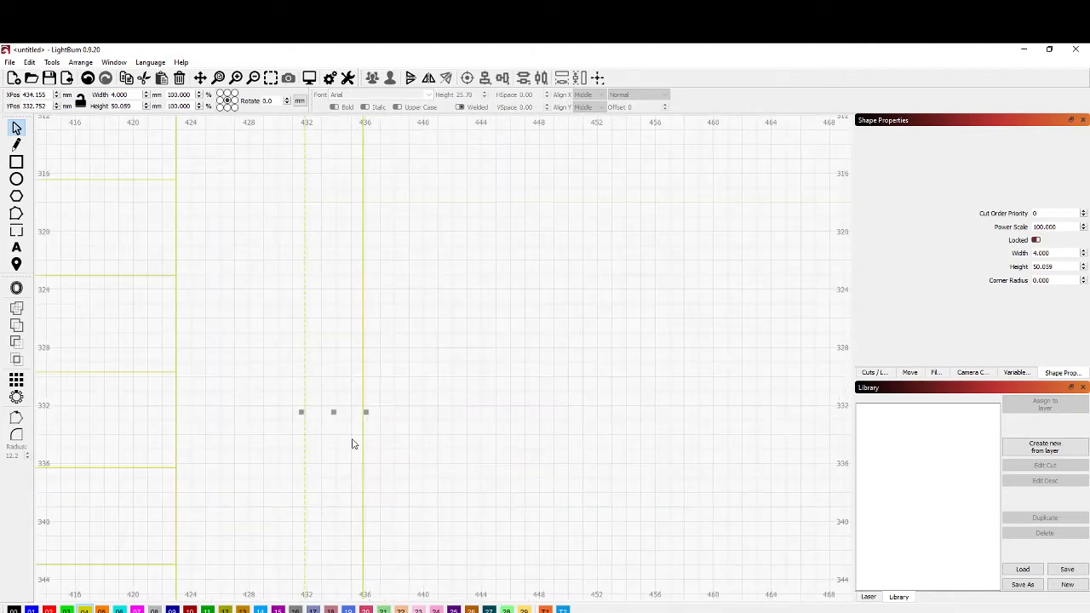
scroll(353, 444, down, 4)
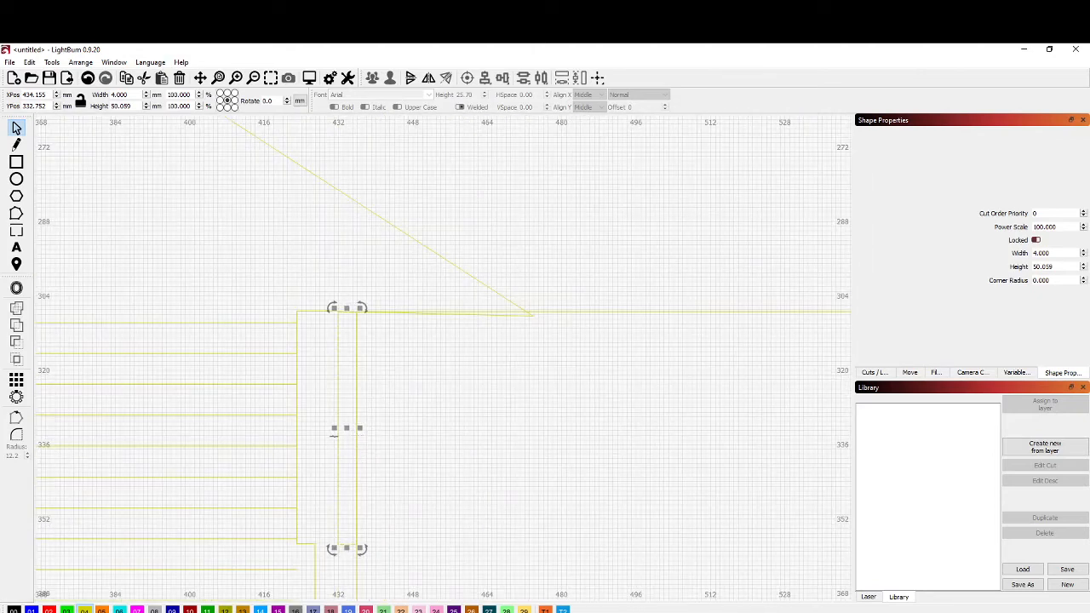
Extend the upper strip into the side panel to about 7.9 mm wide and join both shapes with a Boolean union.
drag(360, 429, 380, 429)
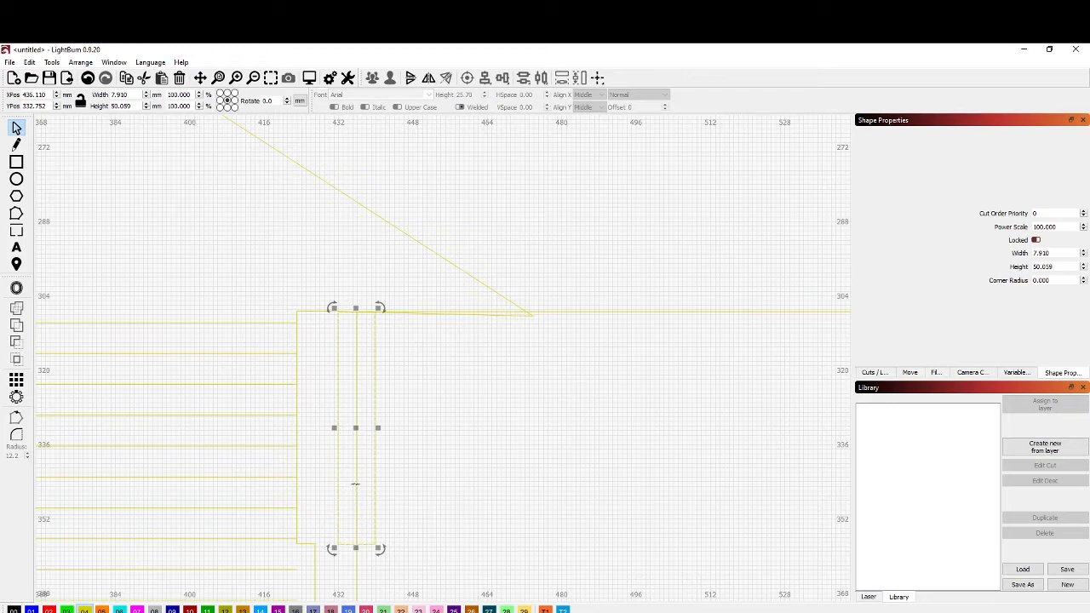
click(351, 310)
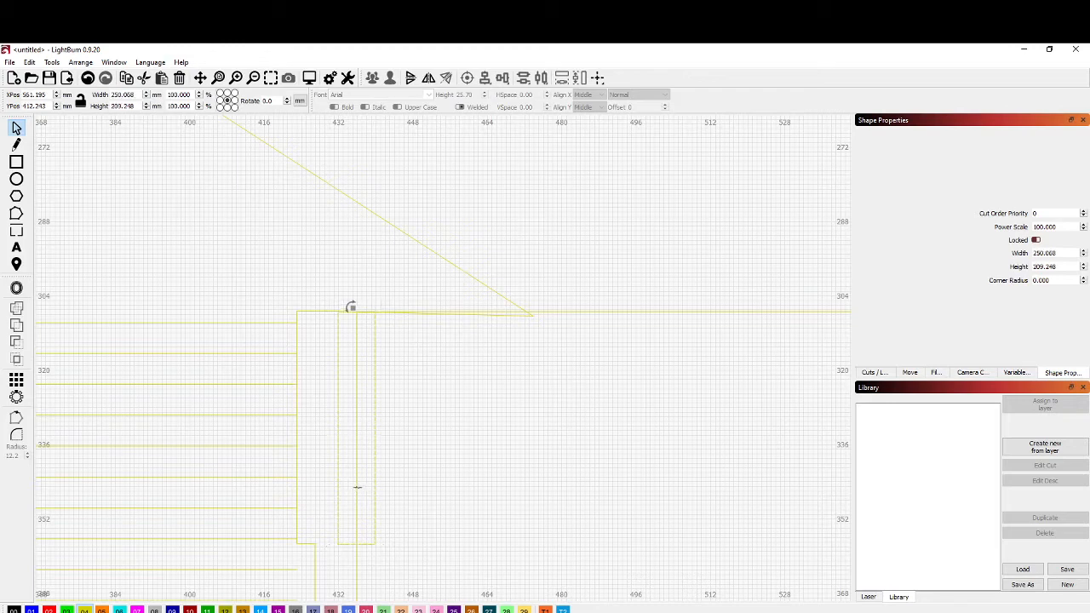
shift+click(332, 307)
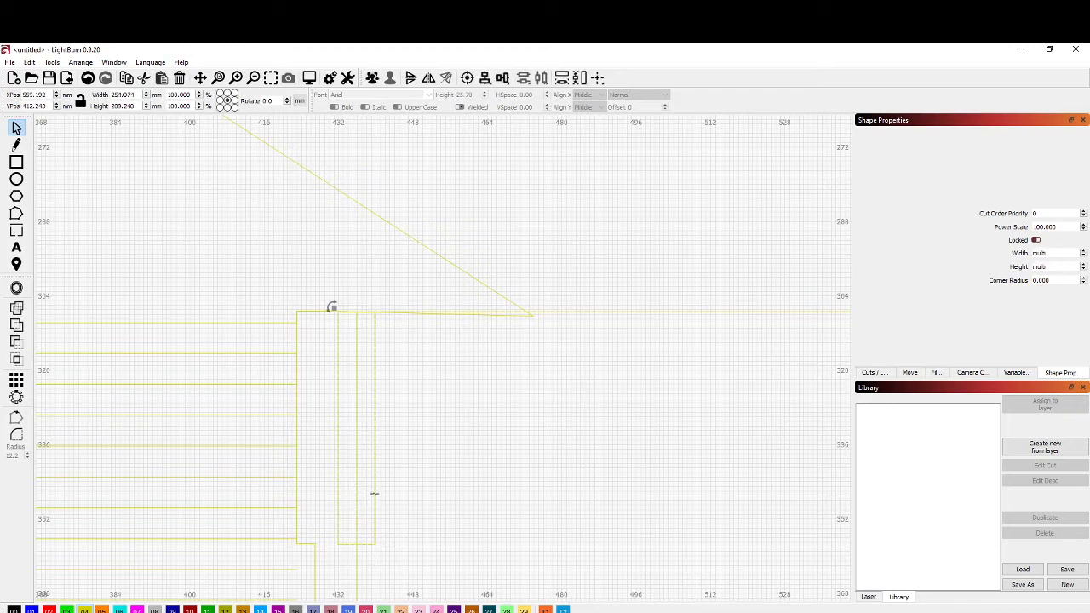
click(17, 327)
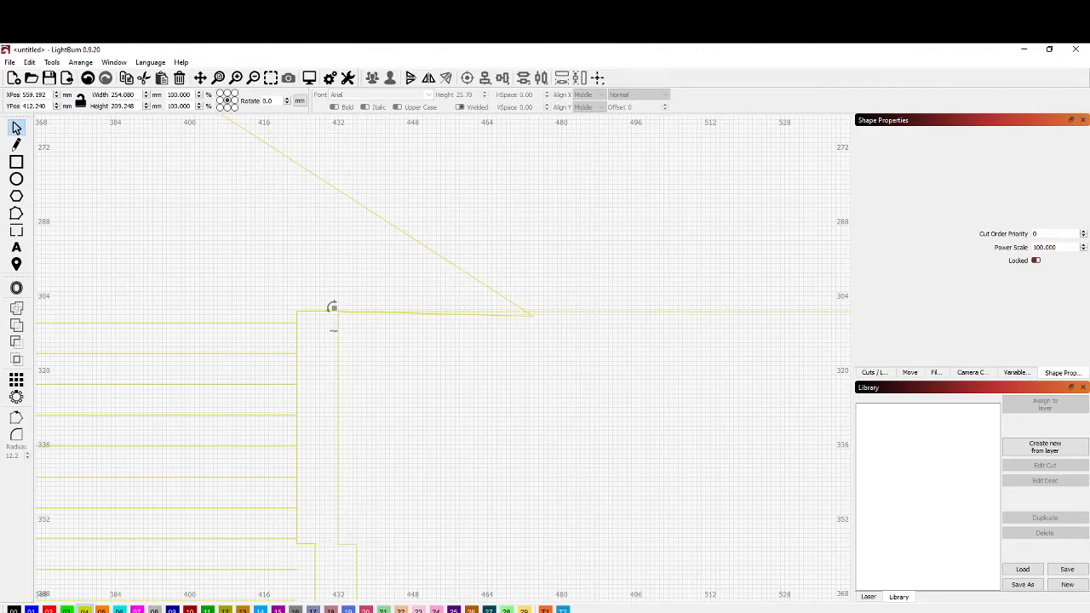
Move the spare narrow rectangle from inside the panel into the recess between the front wall's two right-hand tabs.
scroll(457, 531, down, 2)
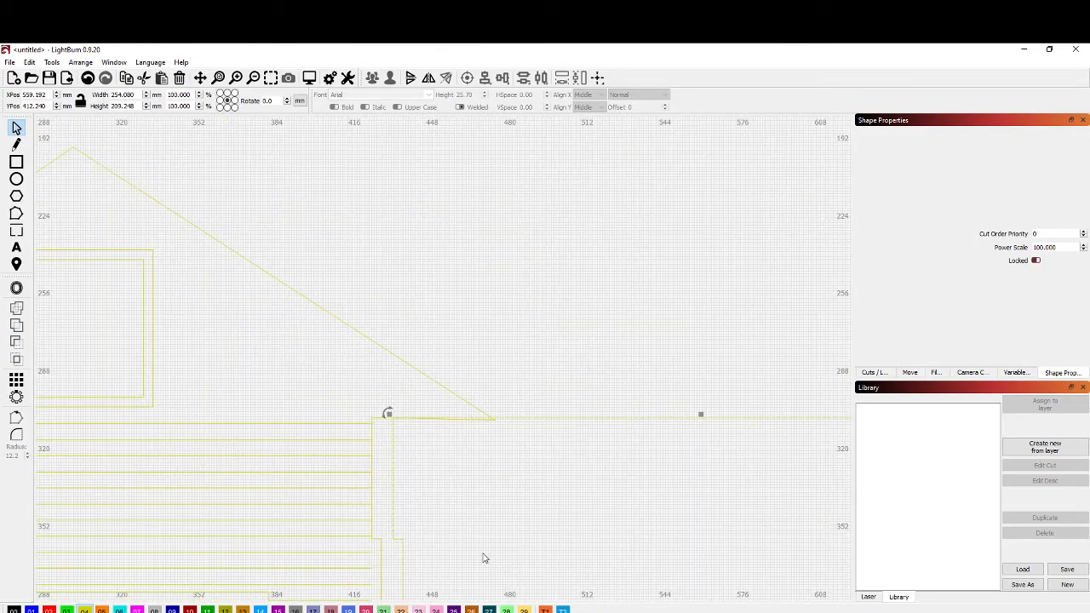
drag(452, 524, 399, 259)
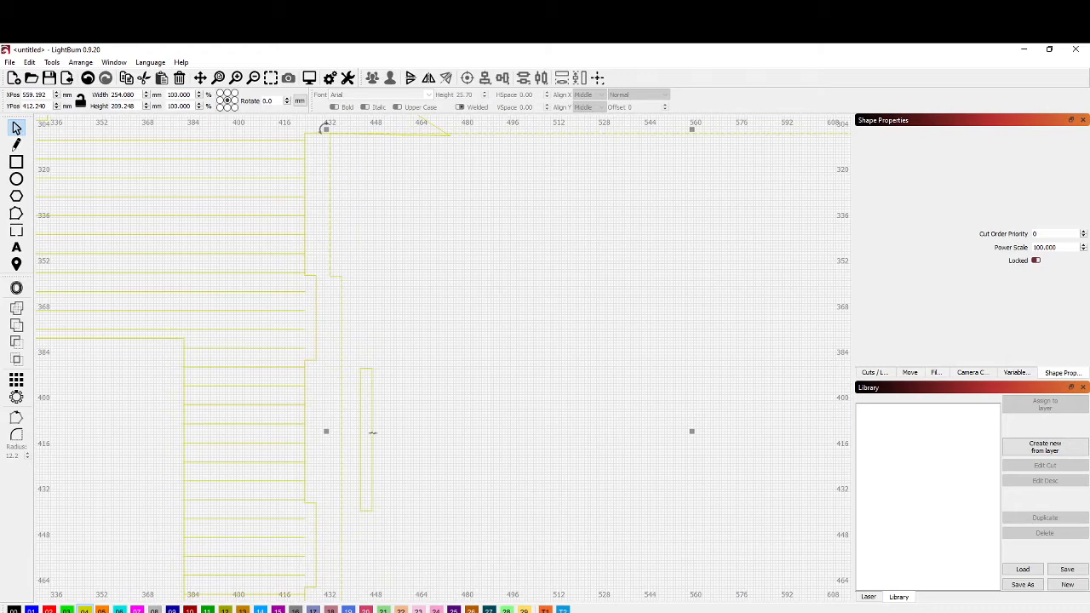
click(375, 434)
click(370, 438)
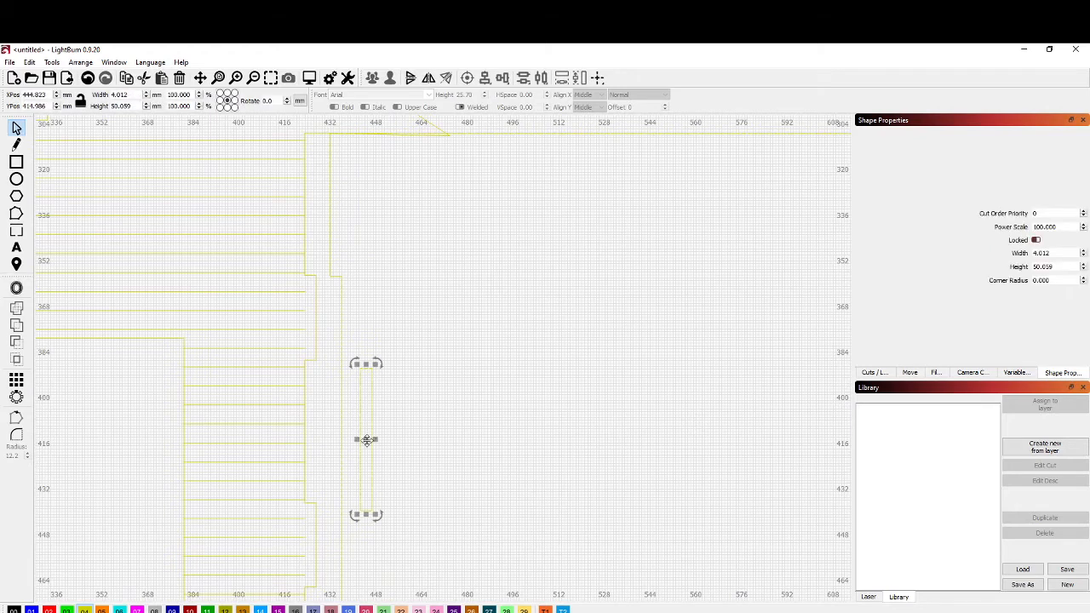
drag(366, 441, 311, 438)
Examine how the narrow rectangle's sides and both ends line up with the recess between the wall's tabs.
scroll(324, 438, up, 2)
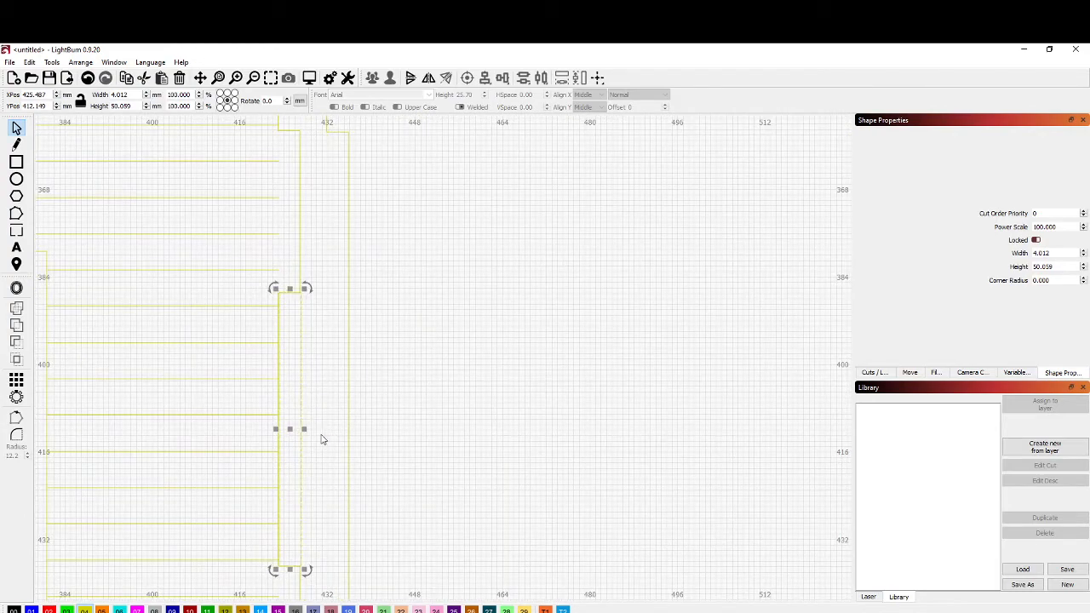
scroll(303, 443, up, 1)
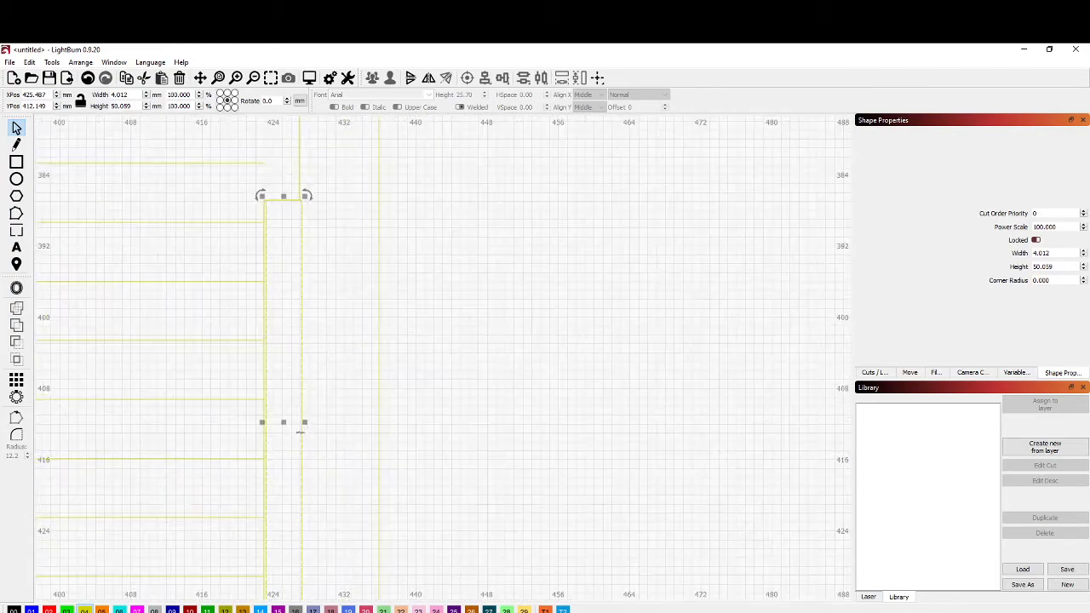
scroll(288, 302, up, 1)
scroll(319, 151, up, 1)
scroll(273, 179, down, 4)
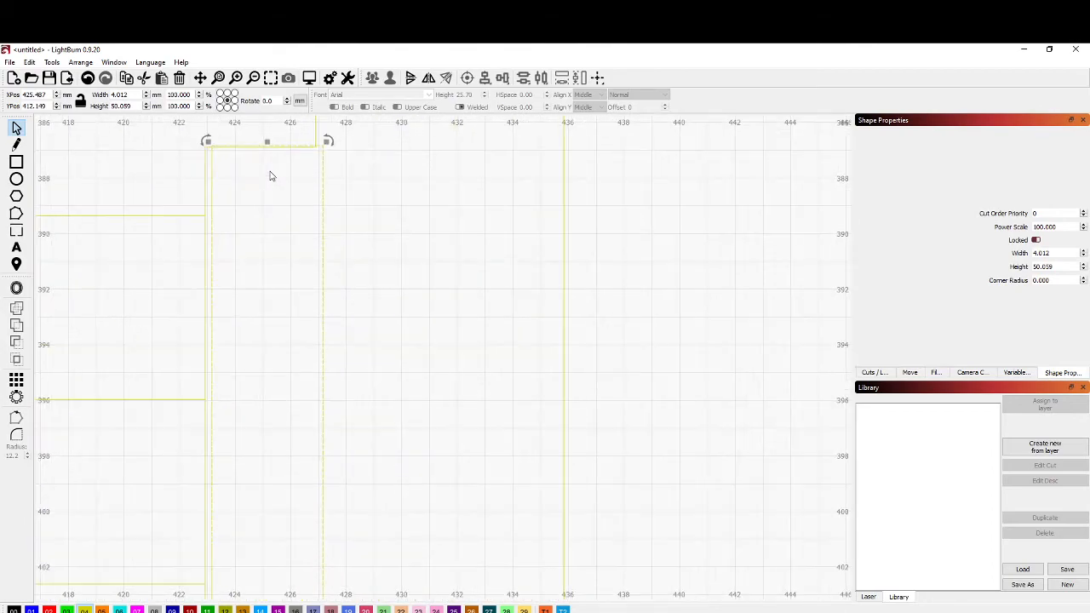
scroll(273, 213, down, 1)
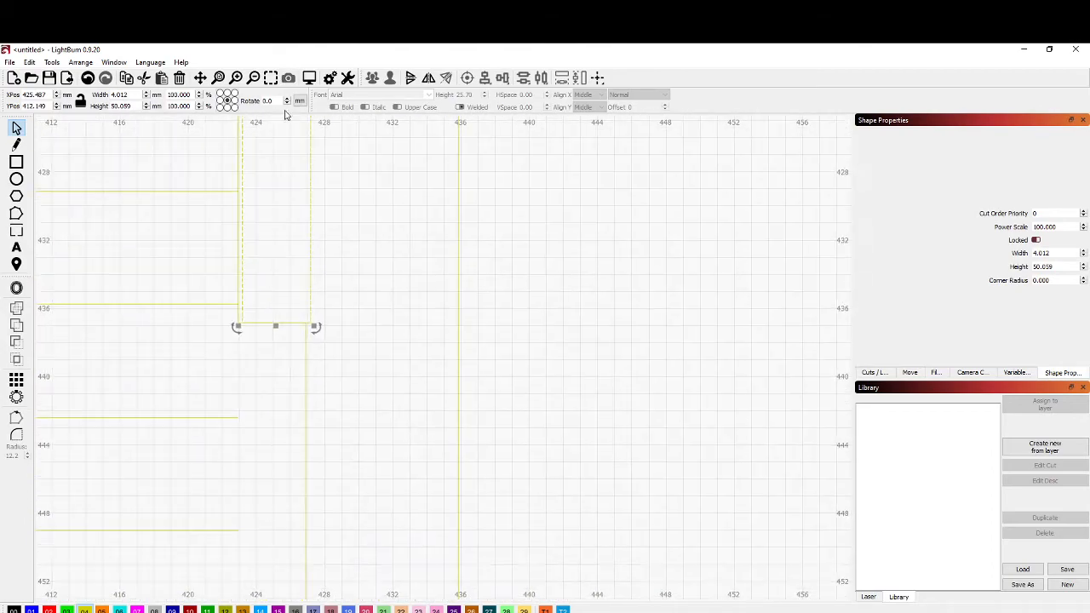
scroll(275, 233, down, 2)
scroll(284, 242, down, 1)
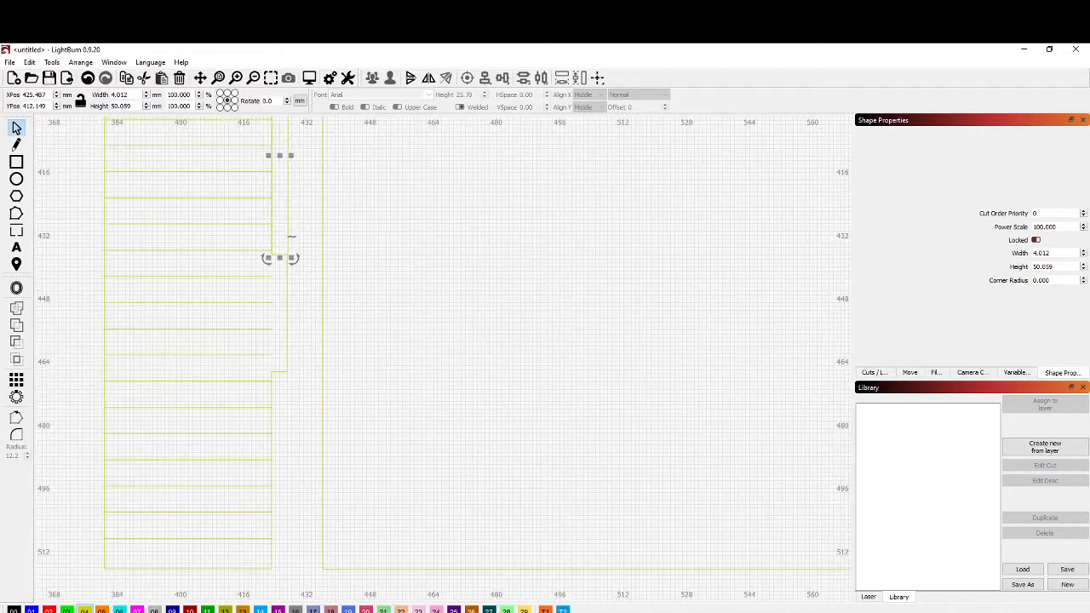
Shift the narrow rectangle horizontally from the wall recess until it sits flush outside the side panel's left edge.
key(Right)
key(Right)
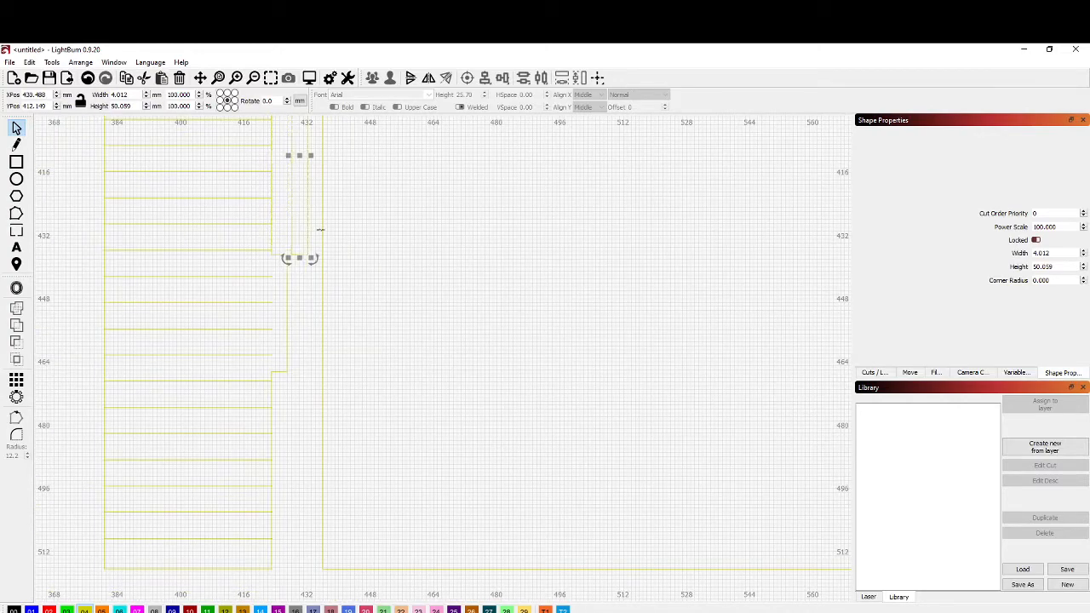
scroll(334, 201, up, 2)
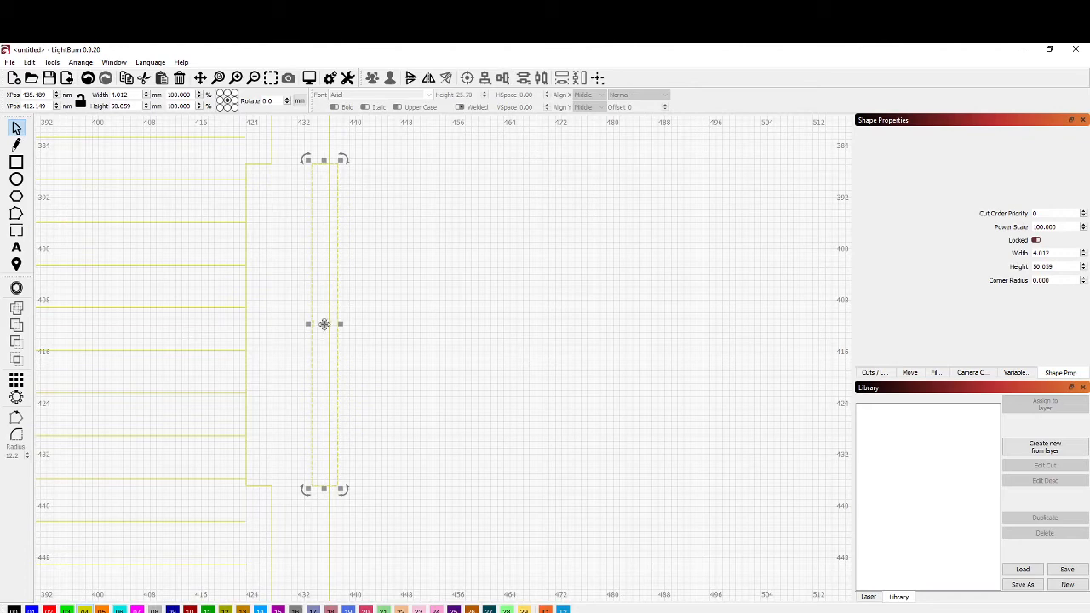
drag(325, 324, 315, 325)
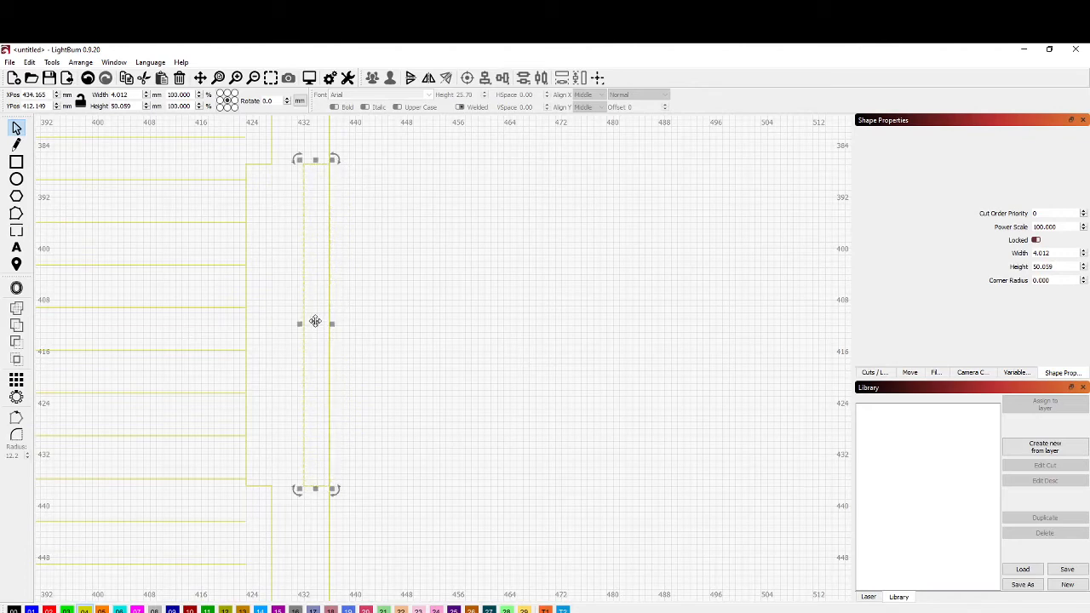
Duplicate the narrow rectangle and move the copy about 80 mm straight down to the side panel's bottom-left corner.
key(ctrl+d)
key(Down)
key(Down)
key(Down)
key(Down)
key(Down)
key(Down)
key(Down)
key(Down)
key(Down)
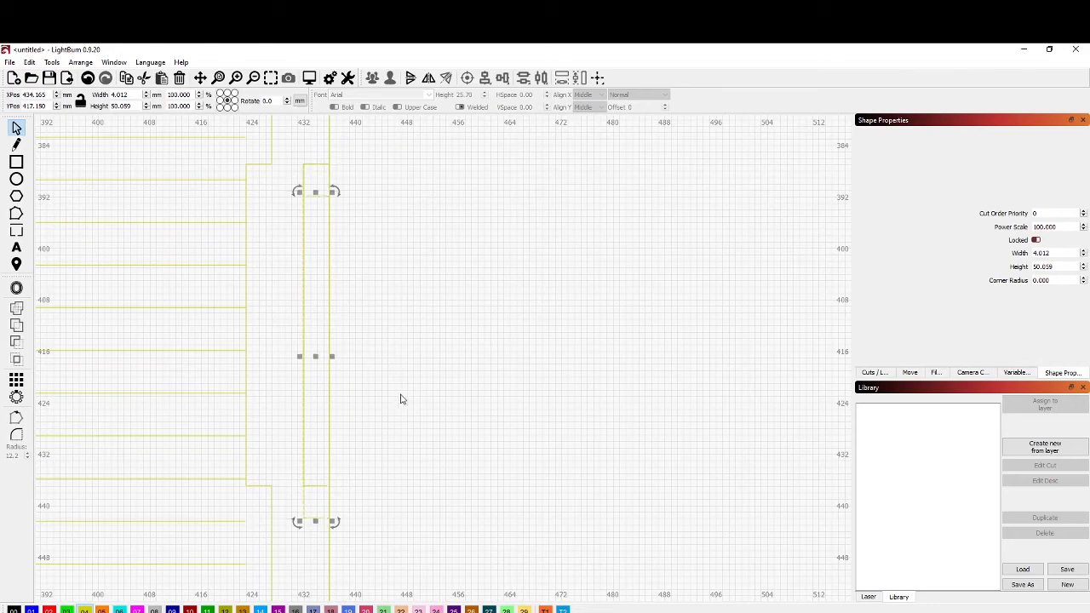
scroll(392, 414, down, 1)
scroll(415, 436, down, 2)
drag(416, 437, 410, 132)
key(Down)
key(Down)
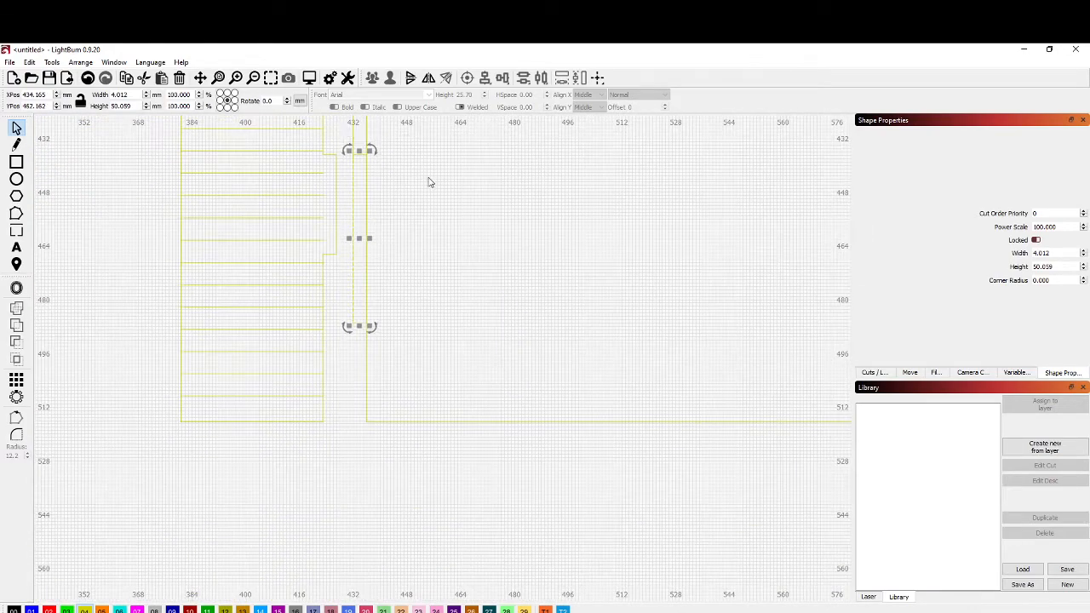
key(Down)
key(Down)
key(Down)
key(Down)
key(Down)
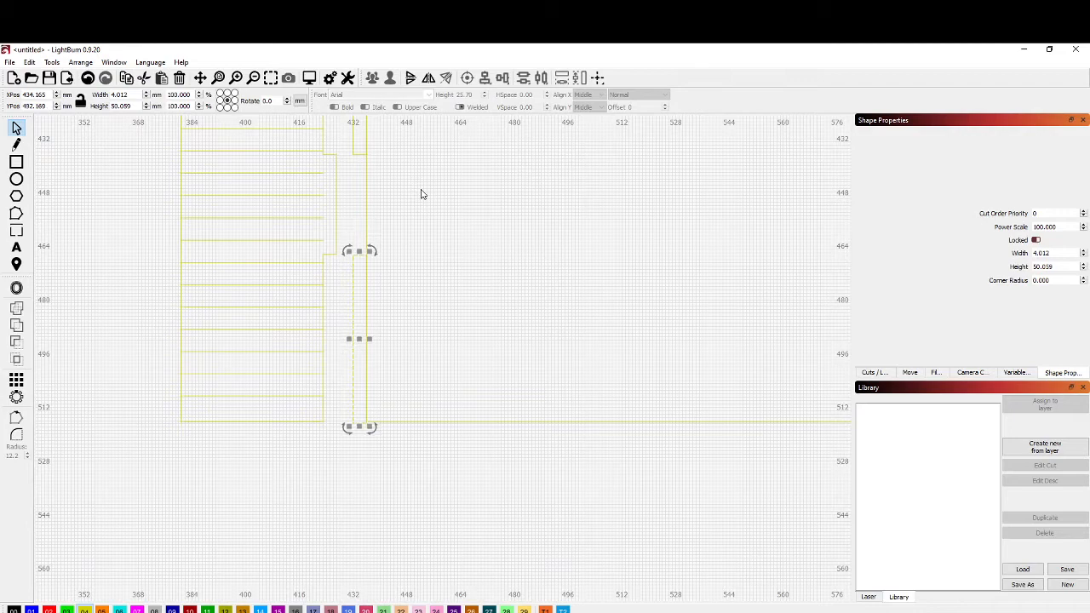
Widen the middle narrow rectangle into the side panel to about 6.5 mm and join the two with a Boolean union.
scroll(414, 205, up, 1)
drag(401, 183, 422, 362)
click(364, 255)
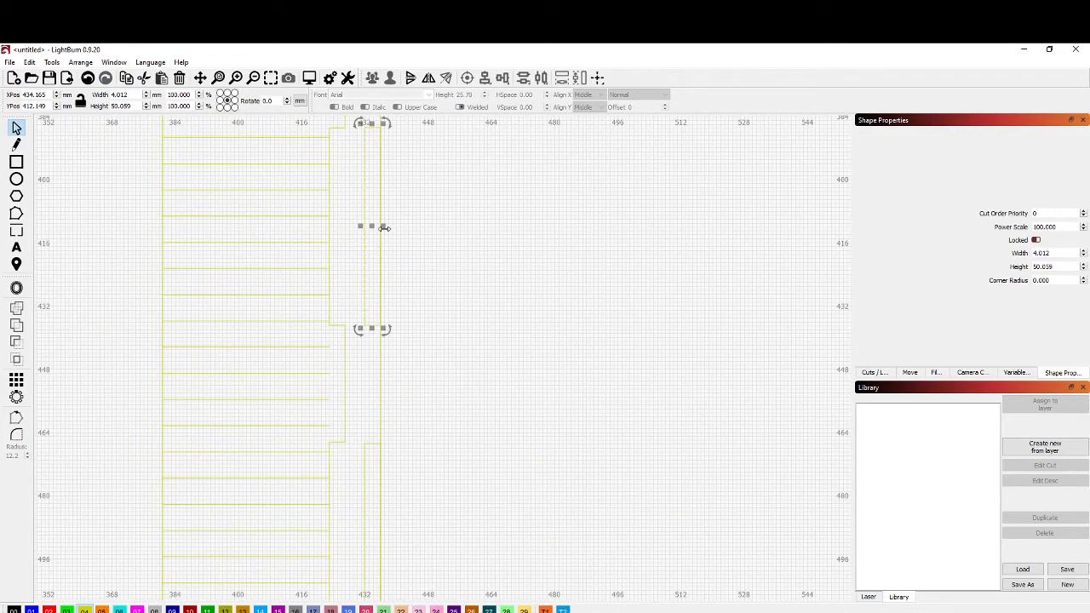
drag(381, 226, 394, 226)
click(380, 250)
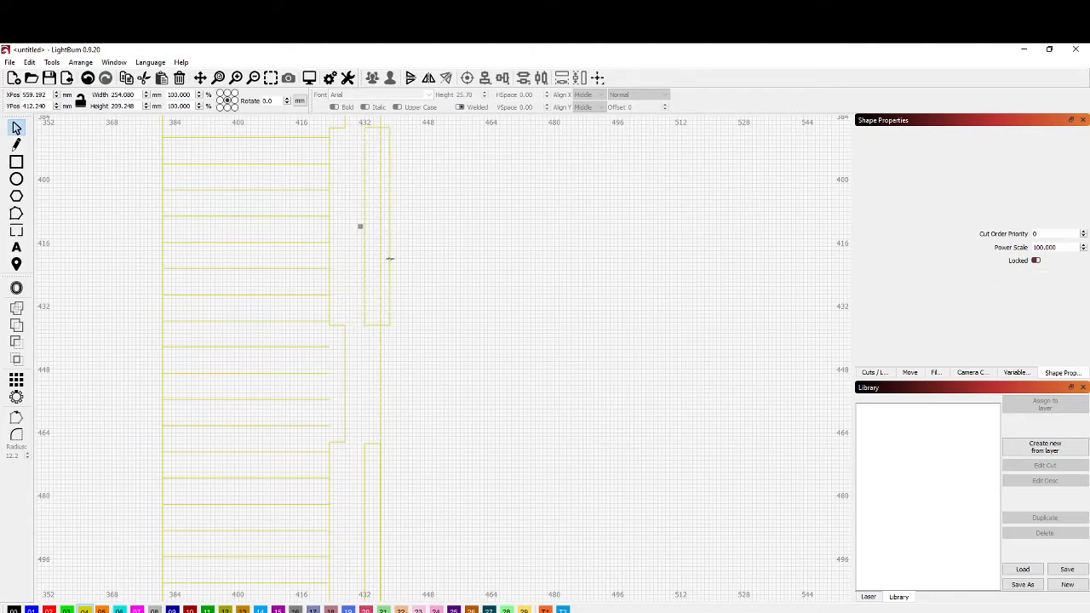
scroll(389, 258, up, 2)
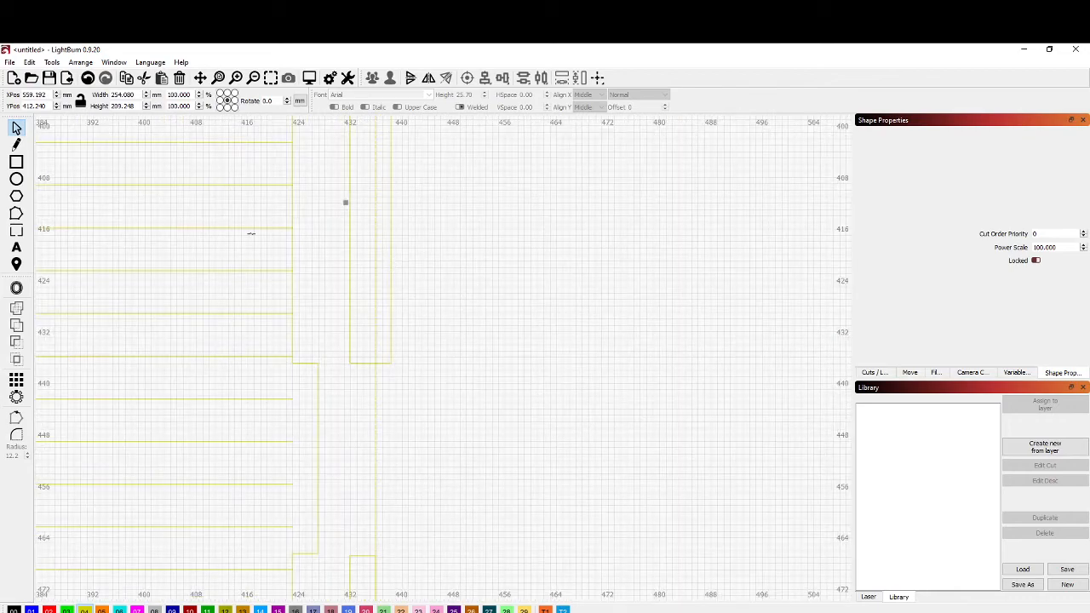
click(352, 278)
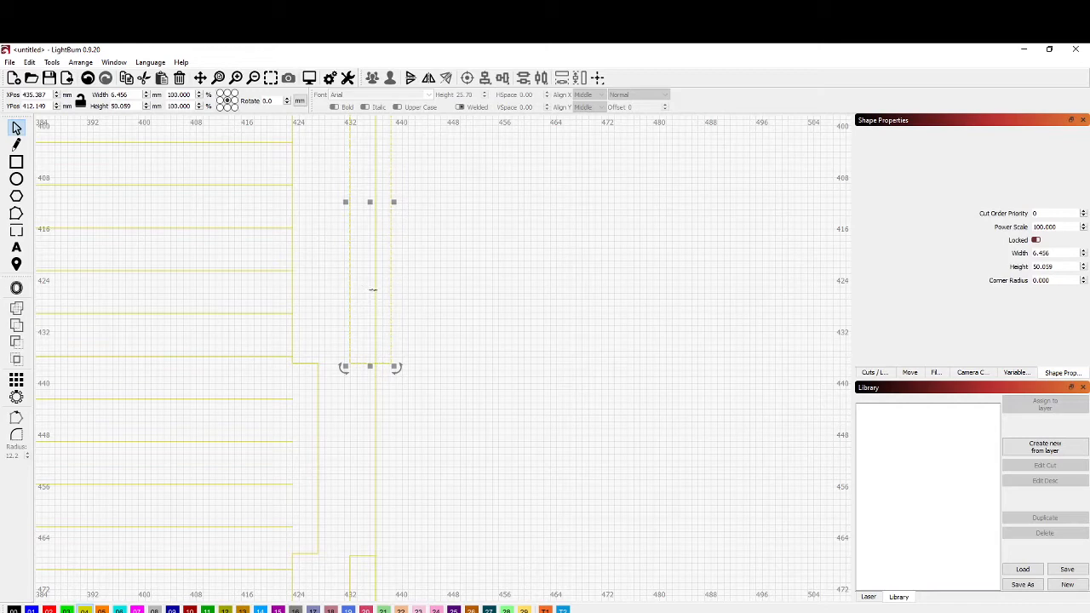
click(377, 289)
click(350, 289)
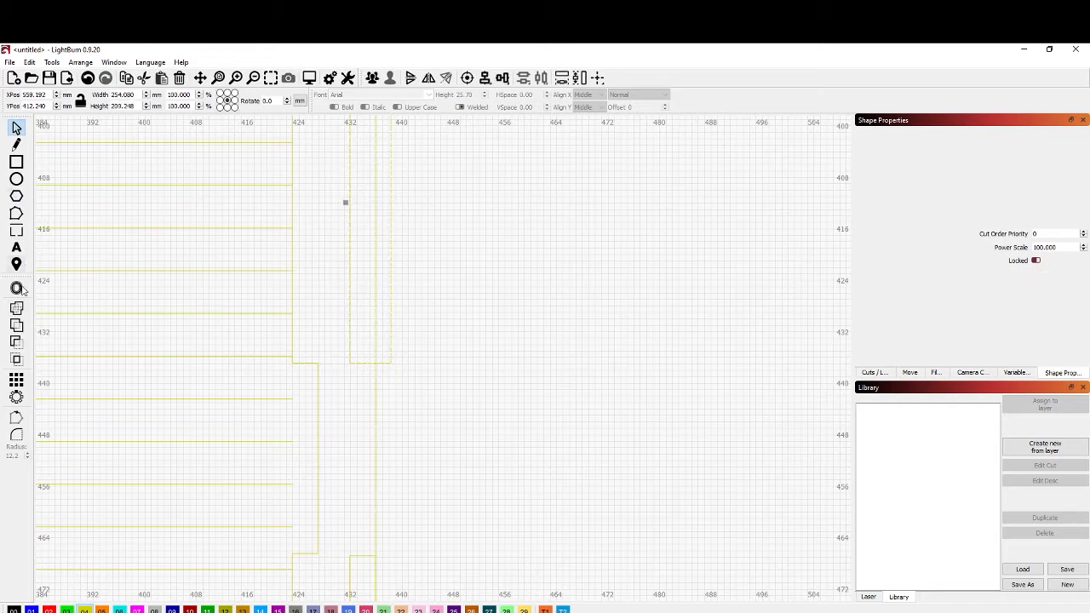
click(21, 324)
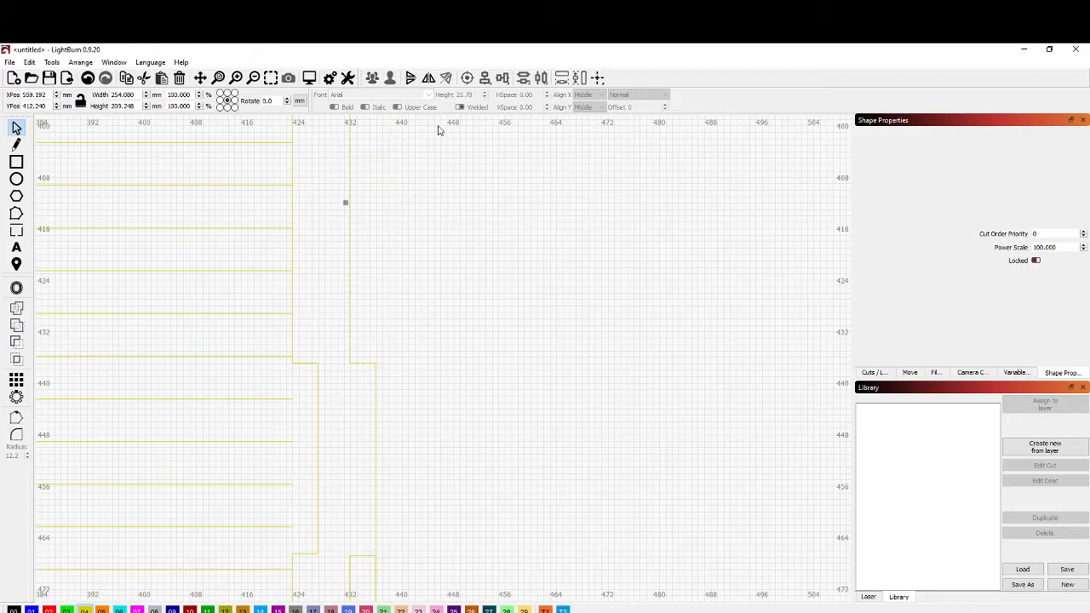
Align the lower narrow rectangle with the recess below the front wall's lower right-hand tab, then shift it 10 mm right over the panel's edge.
scroll(514, 309, down, 3)
drag(483, 384, 437, 179)
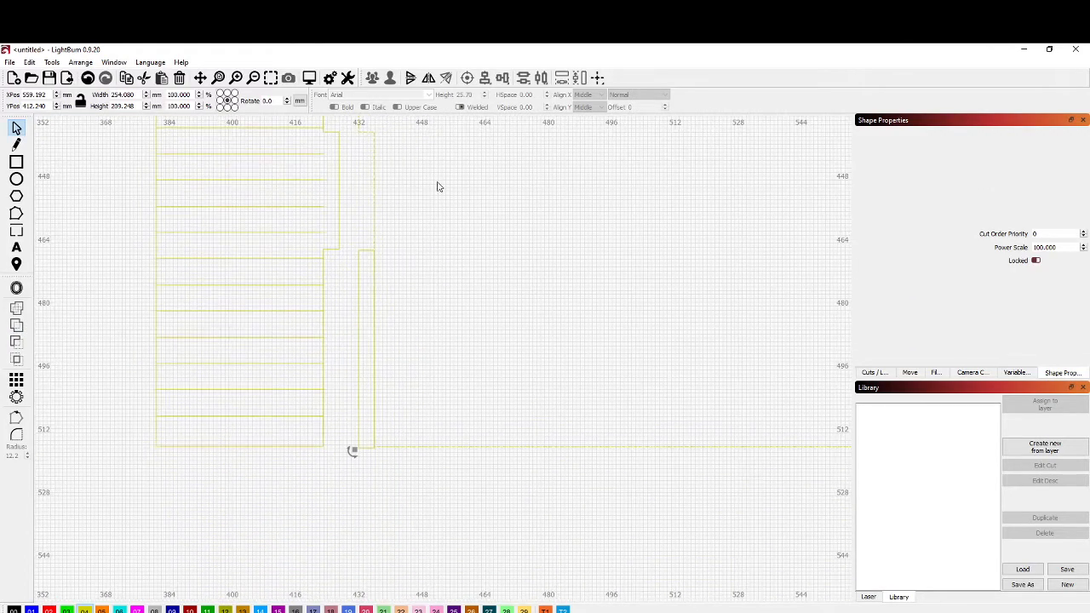
scroll(416, 326, up, 3)
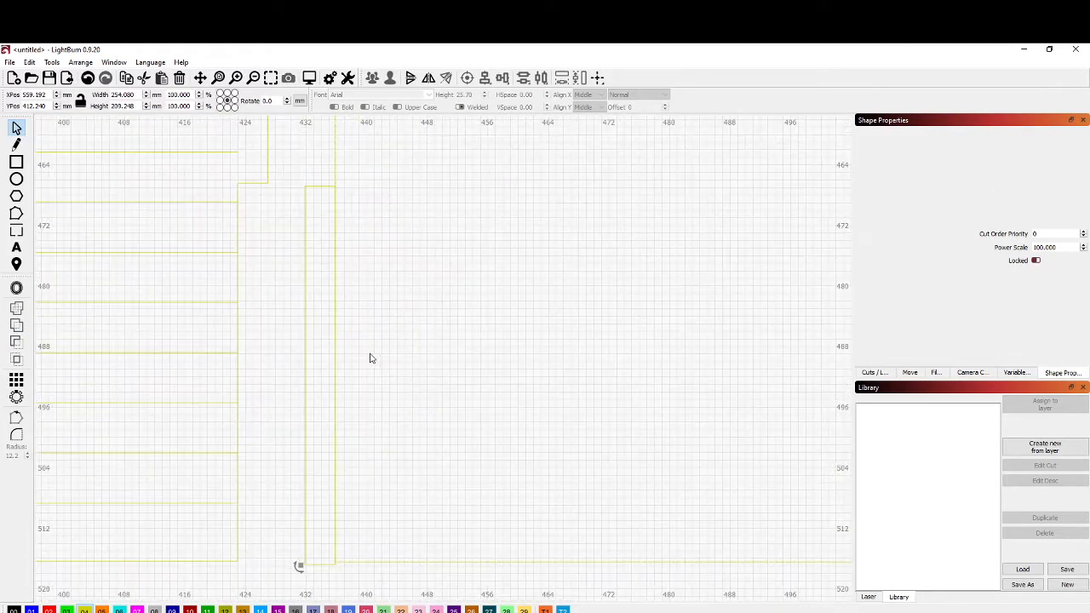
click(303, 378)
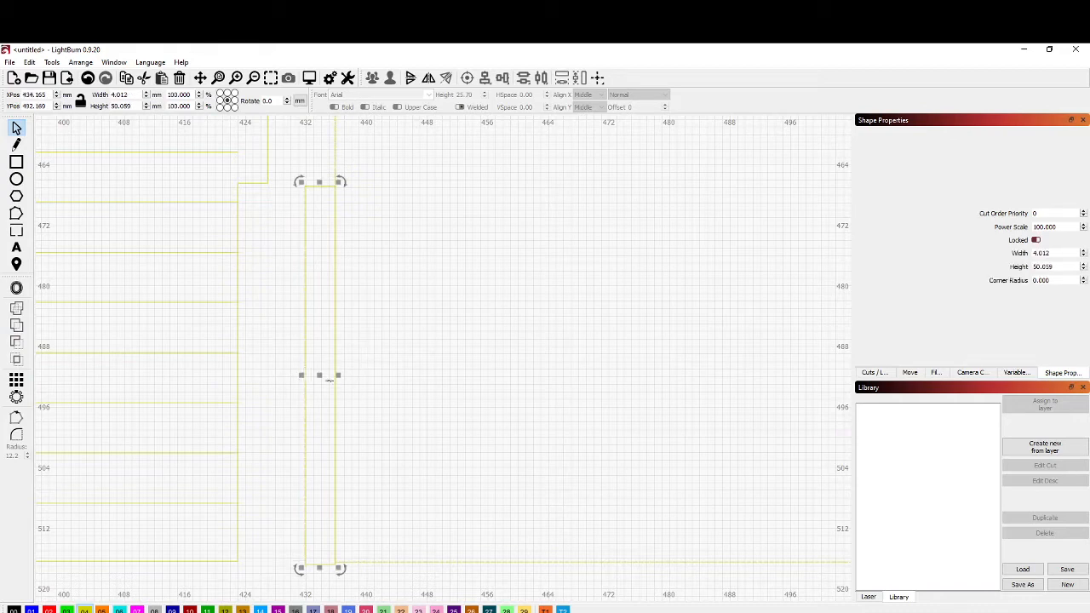
drag(323, 375, 253, 377)
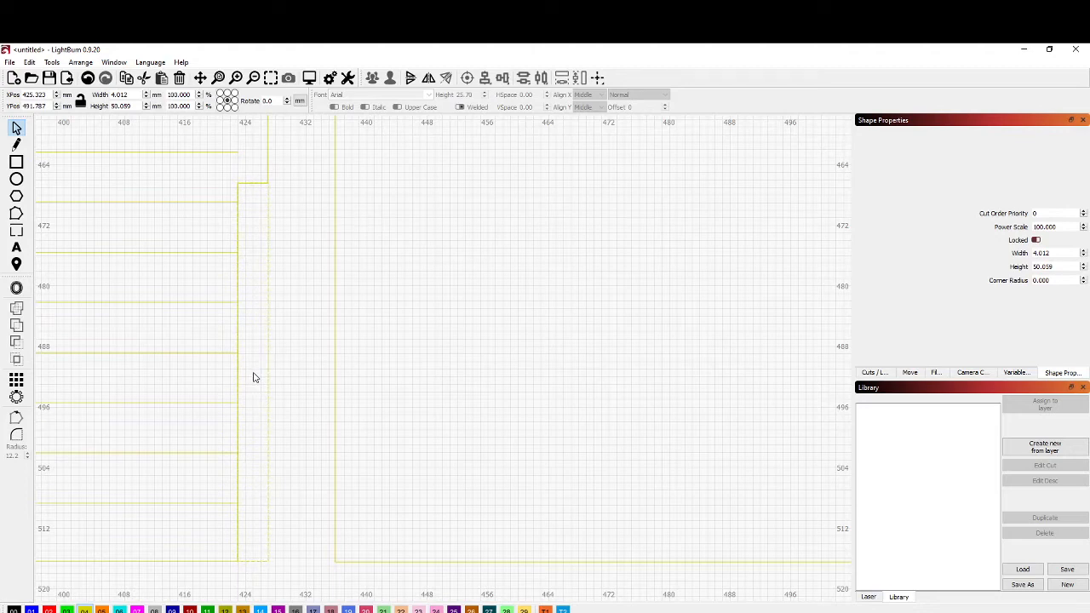
drag(252, 377, 251, 372)
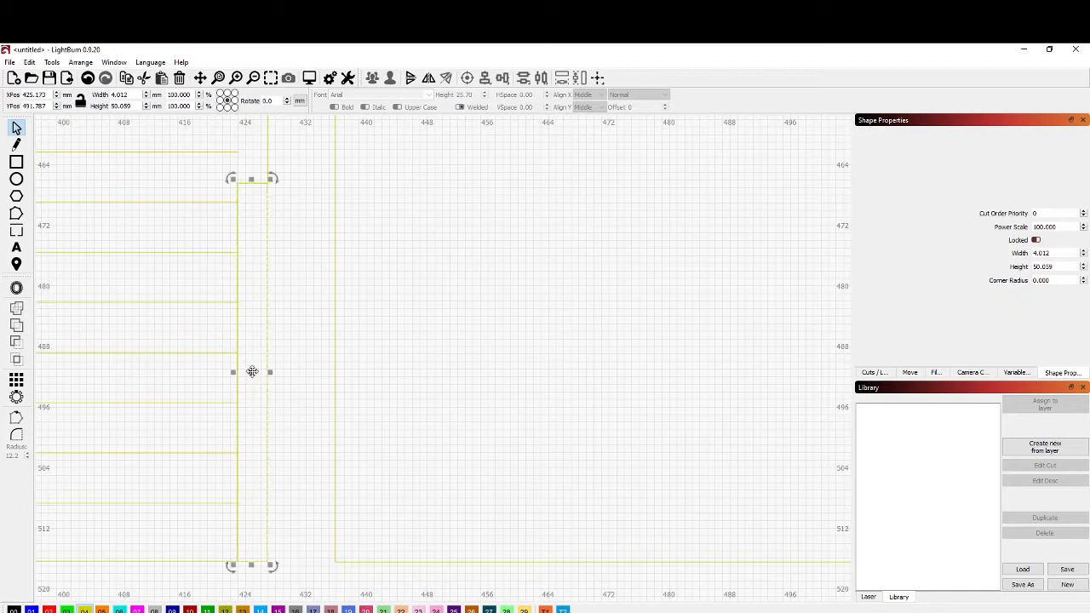
key(Right)
key(Right)
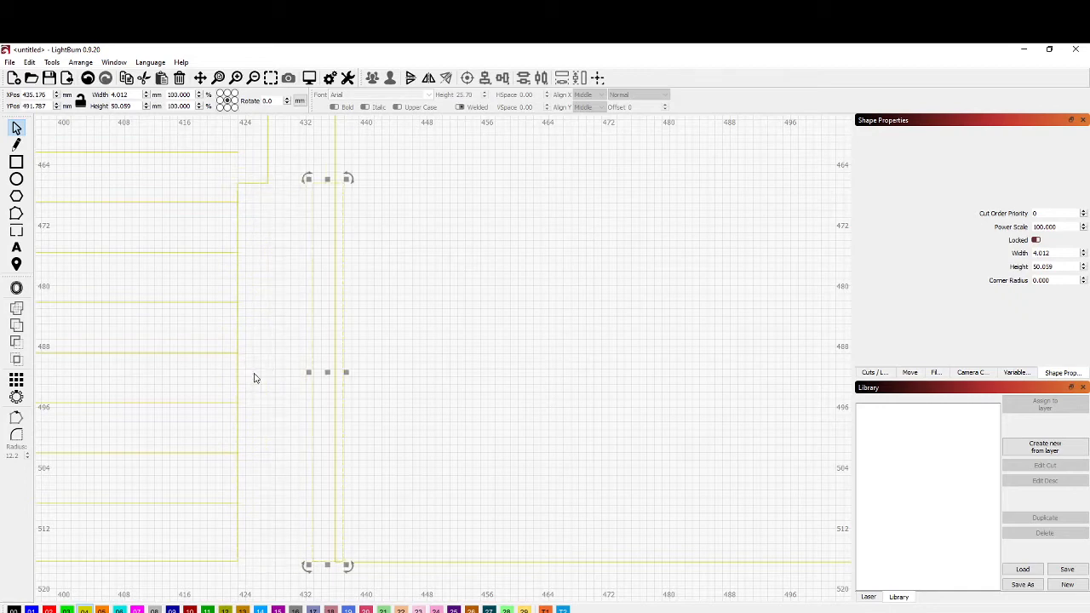
Widen the lower narrow rectangle across the side panel's left edge and join both shapes with a Boolean union.
scroll(331, 372, up, 4)
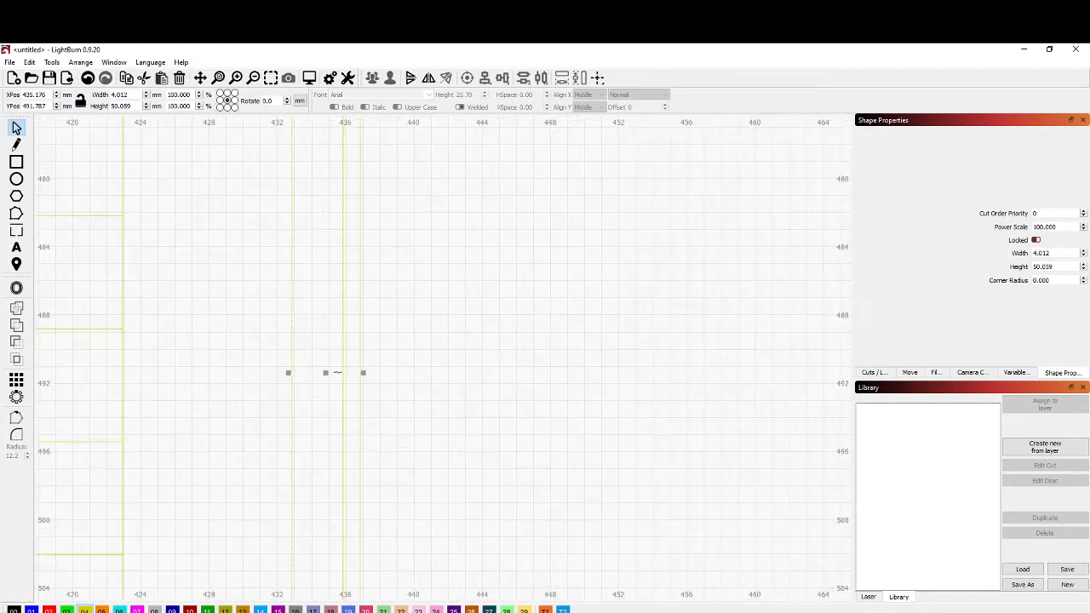
drag(326, 372, 392, 373)
click(343, 403)
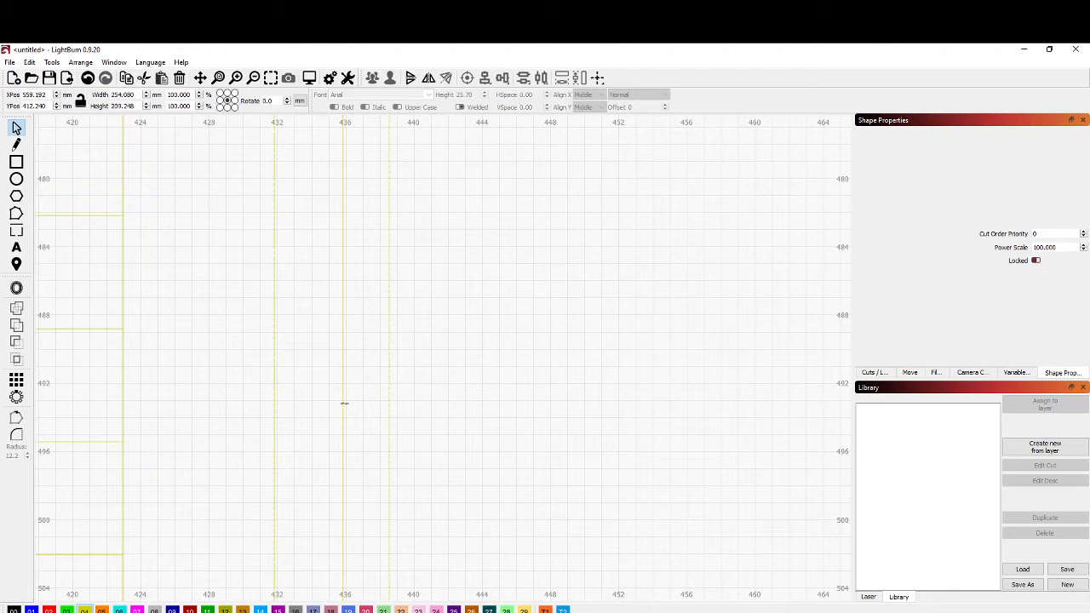
click(20, 329)
Test the side panel's notches against the front wall's right-hand tabs and move the panel clear to about X 616 mm.
scroll(302, 344, down, 10)
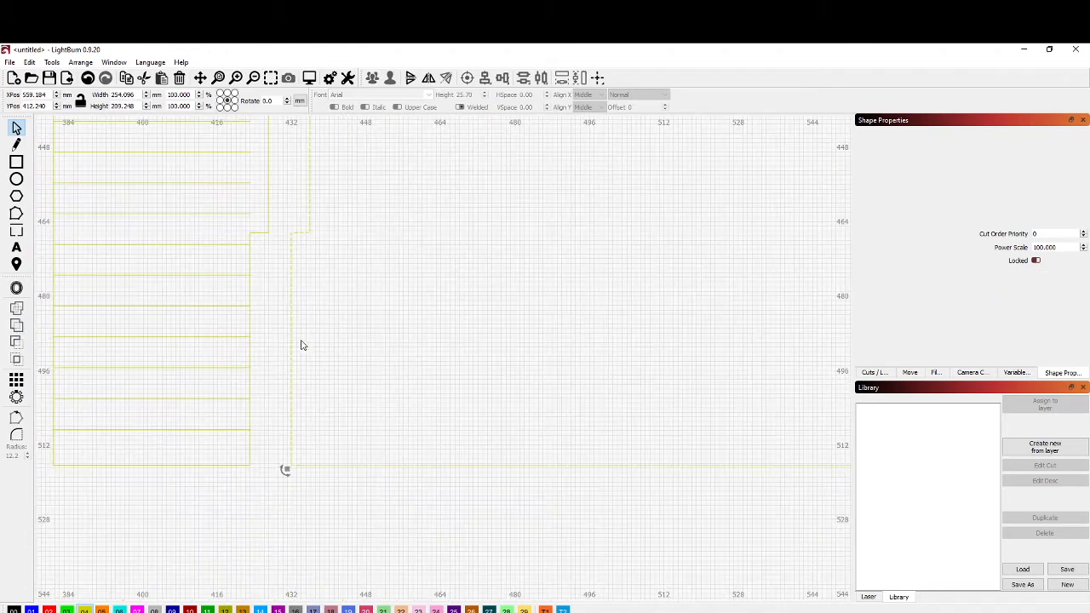
scroll(407, 299, down, 1)
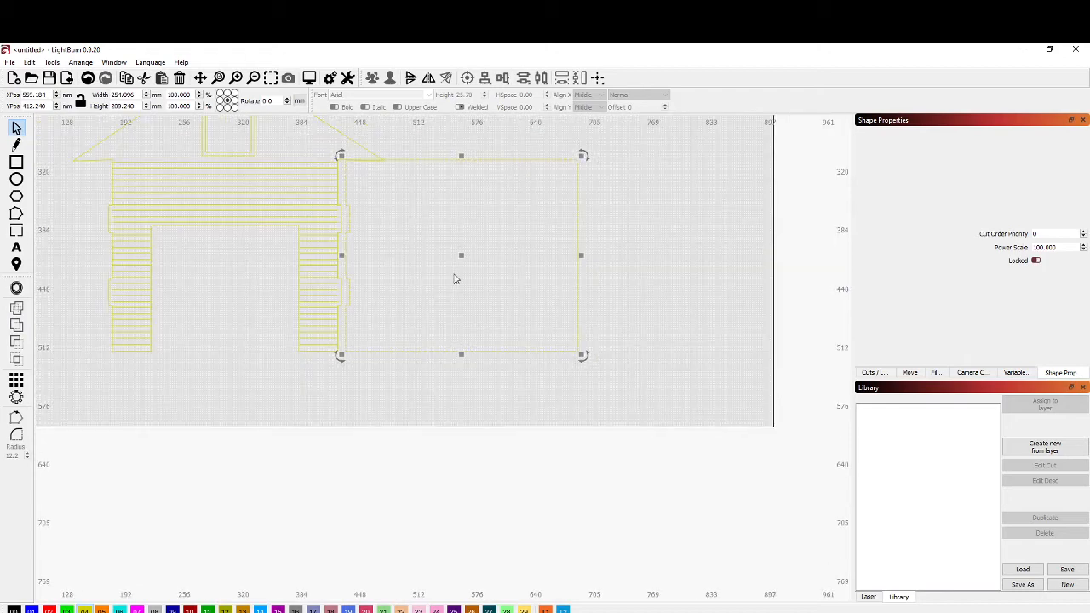
click(465, 256)
drag(462, 261, 457, 261)
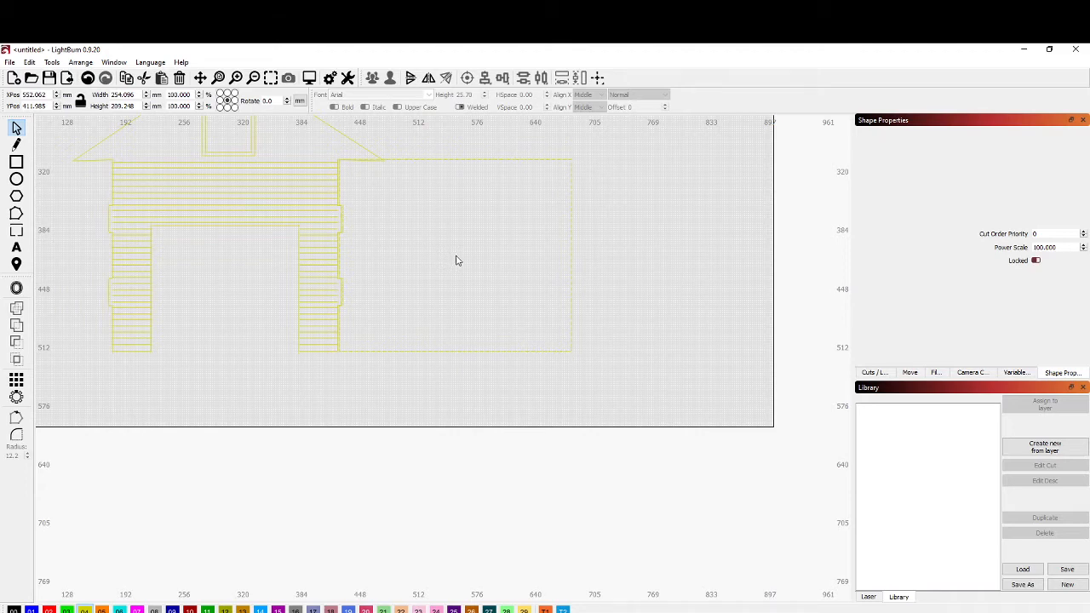
drag(456, 260, 514, 260)
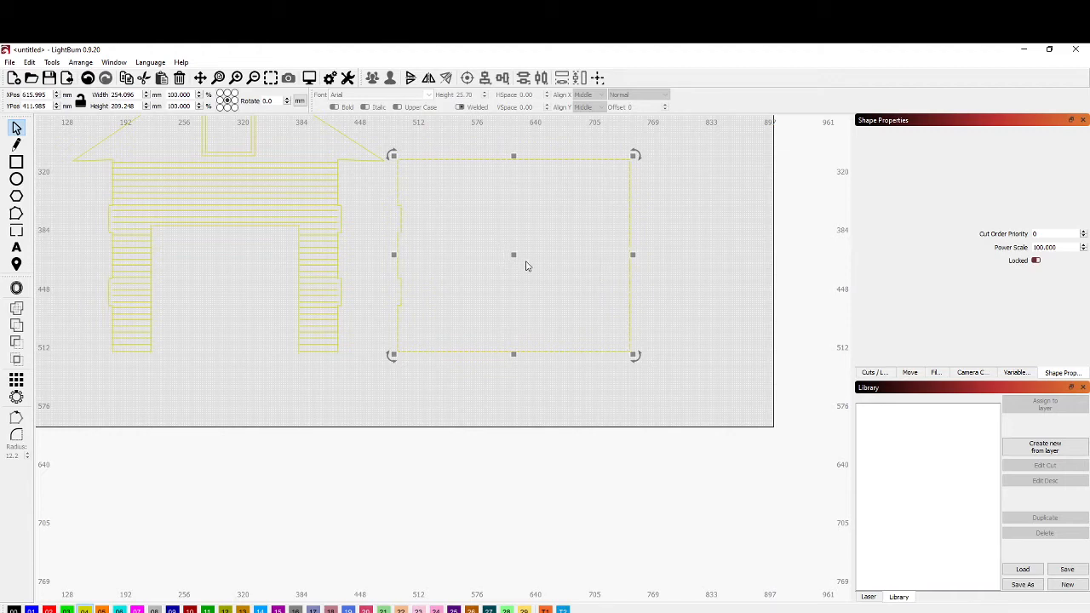
Duplicate the notched side panel, mirror the copy horizontally and move it to the front wall's left side.
click(522, 262)
drag(493, 282, 540, 287)
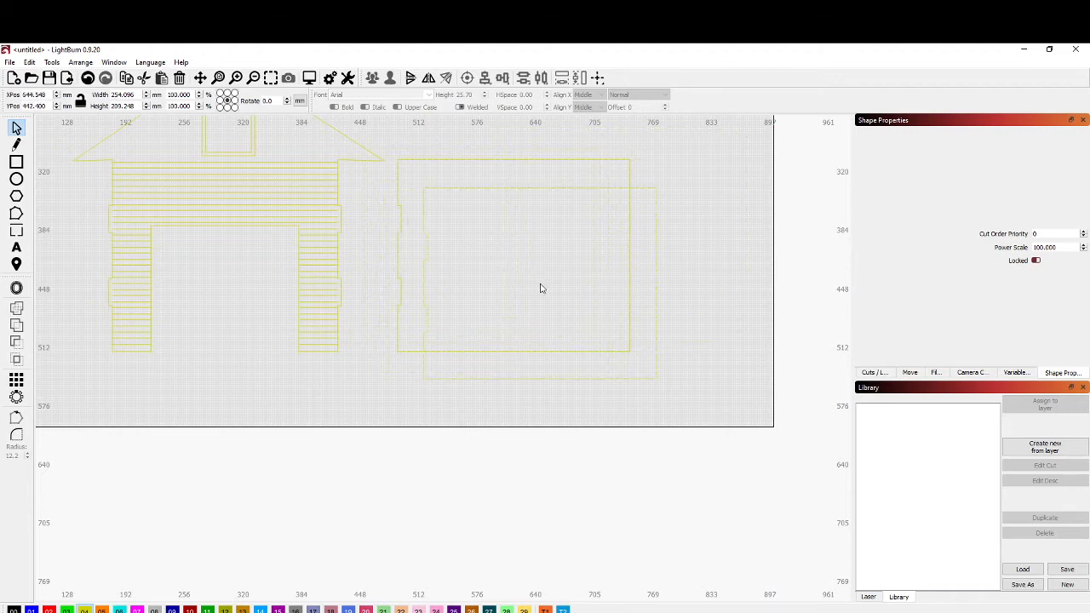
click(428, 78)
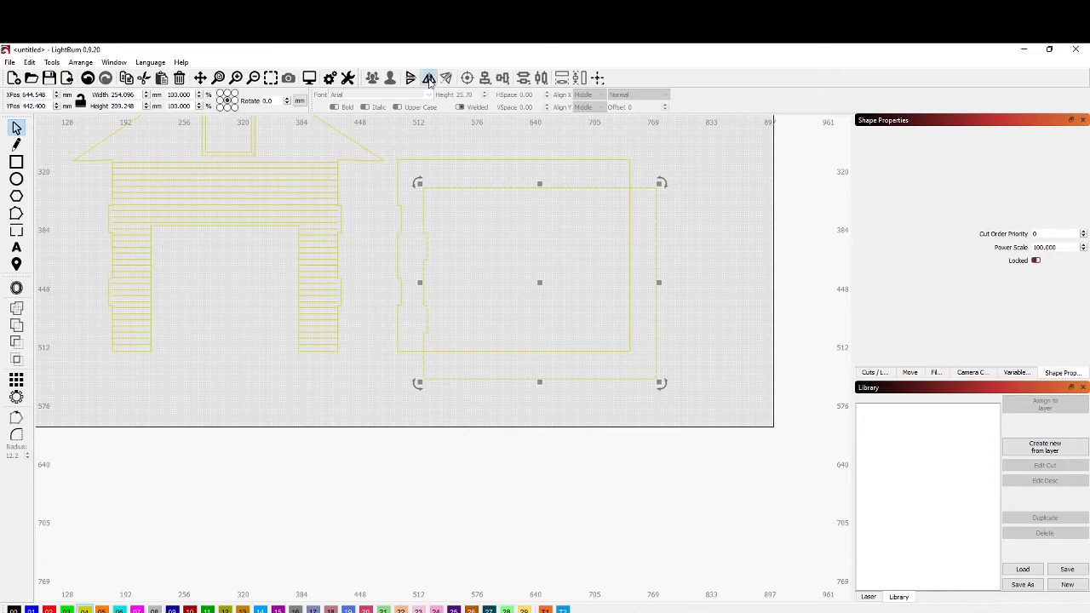
drag(542, 284, 29, 267)
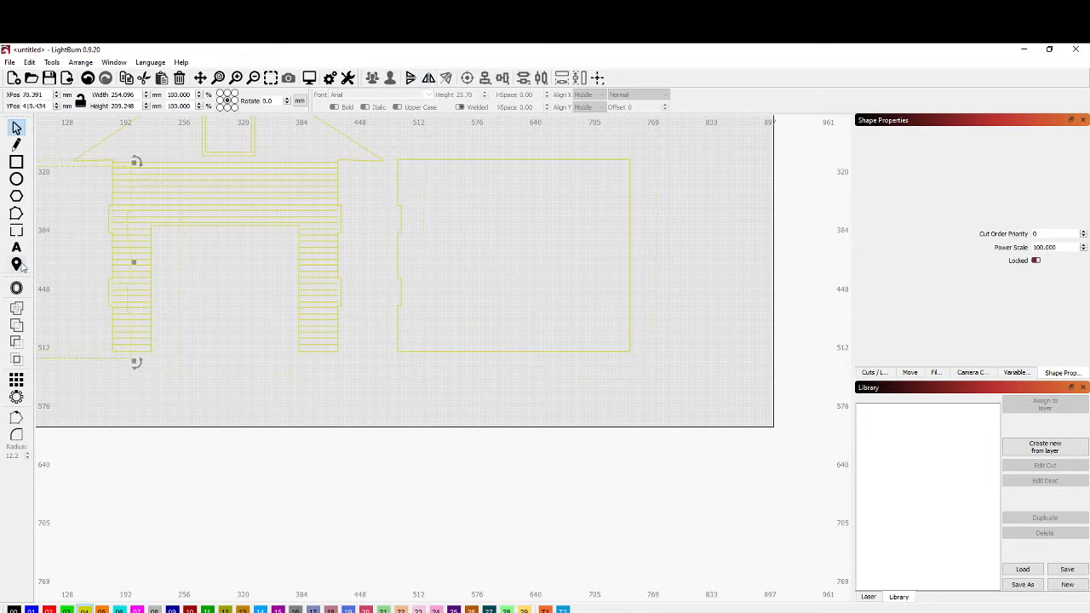
Position the mirrored panel flush against the front wall's left edge and check how its notches meet both tabs.
scroll(375, 287, up, 4)
scroll(418, 298, up, 2)
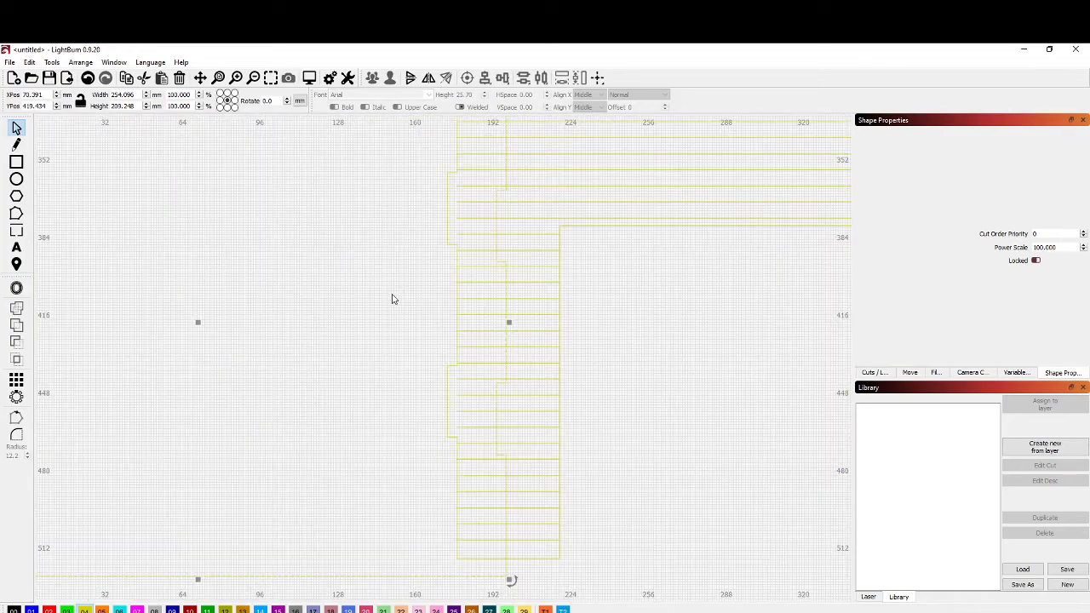
scroll(393, 311, down, 2)
drag(274, 317, 292, 398)
drag(246, 380, 235, 393)
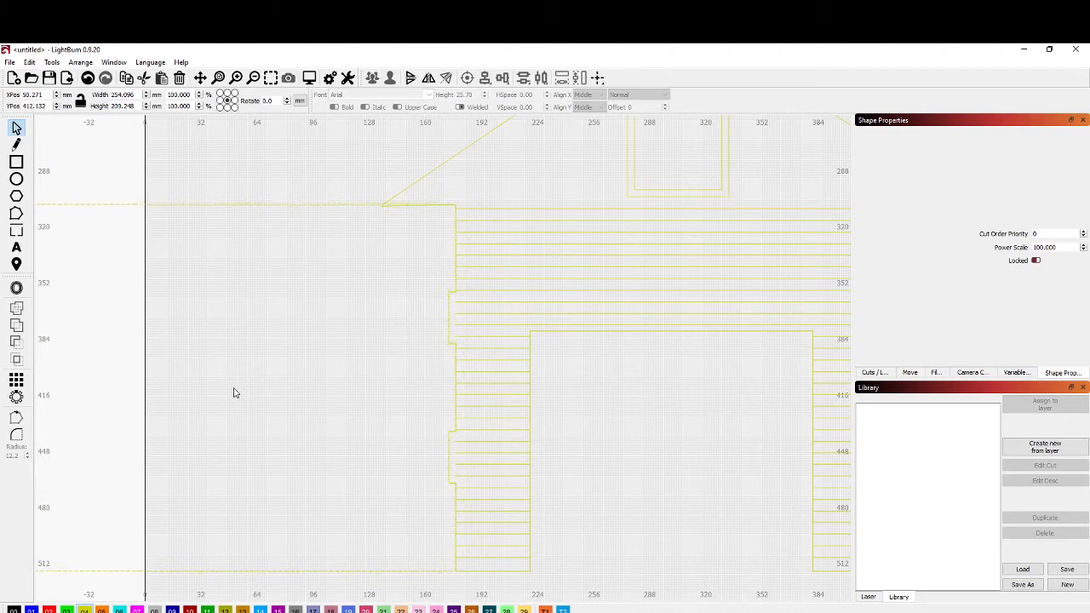
scroll(421, 341, up, 3)
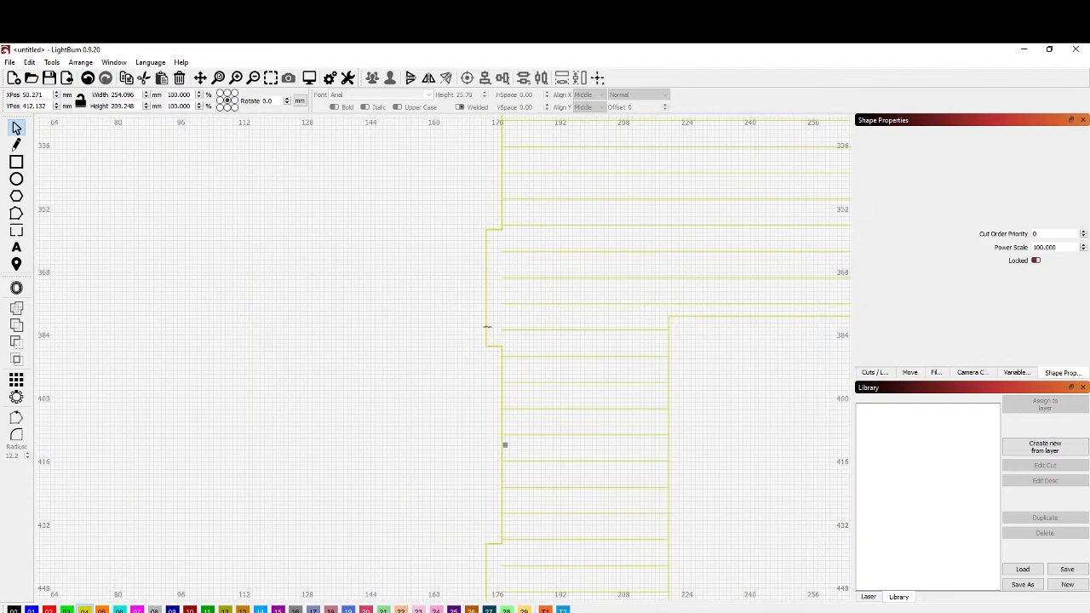
drag(466, 433, 344, 153)
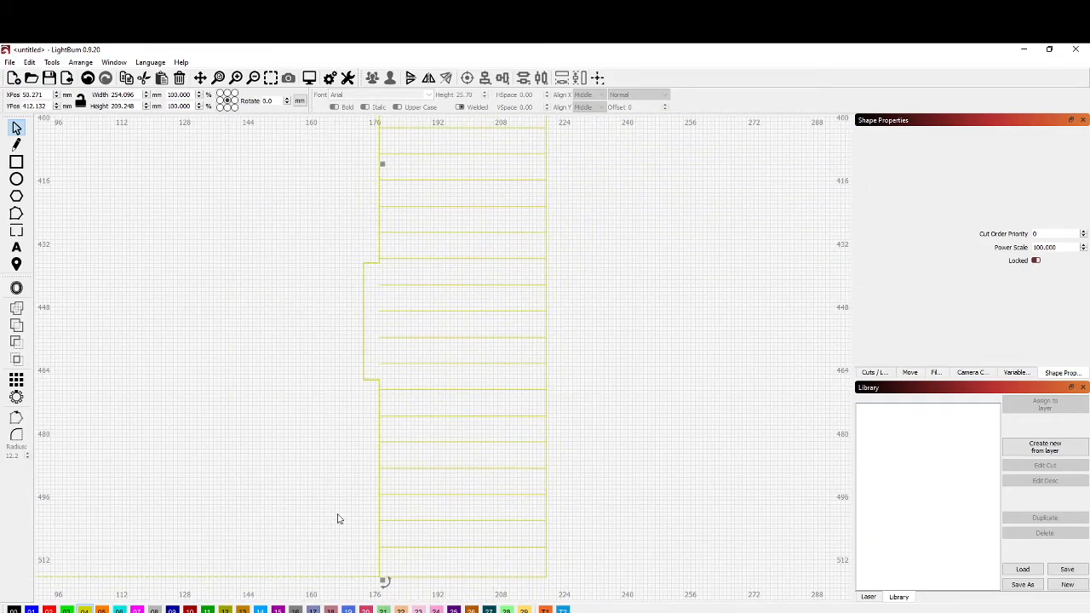
drag(334, 487, 330, 460)
scroll(292, 378, down, 6)
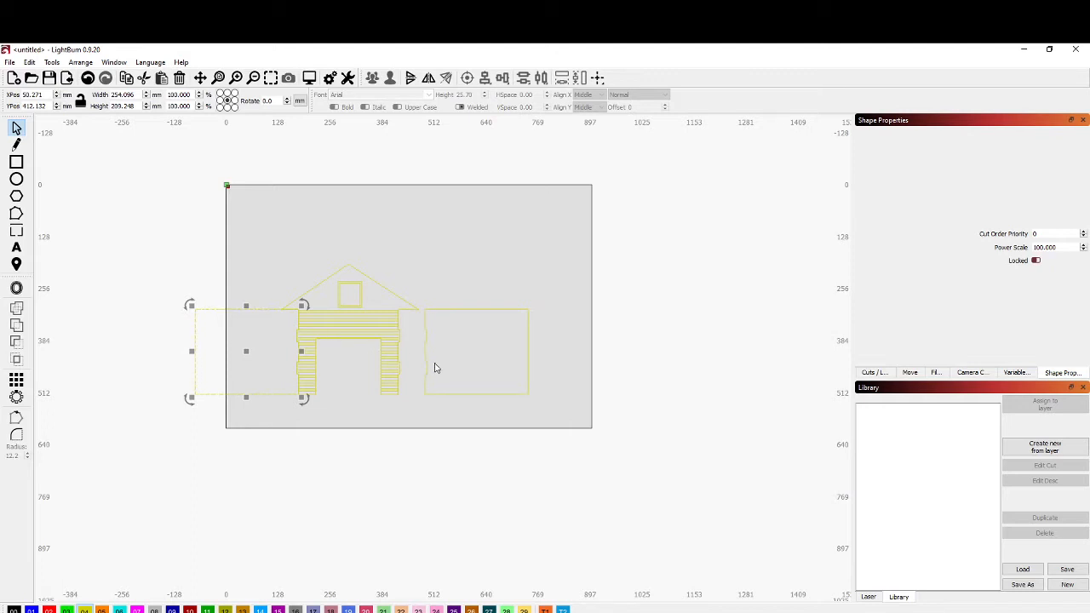
Duplicate the side panel right of the front wall in place and mirror the copy horizontally.
scroll(424, 345, up, 3)
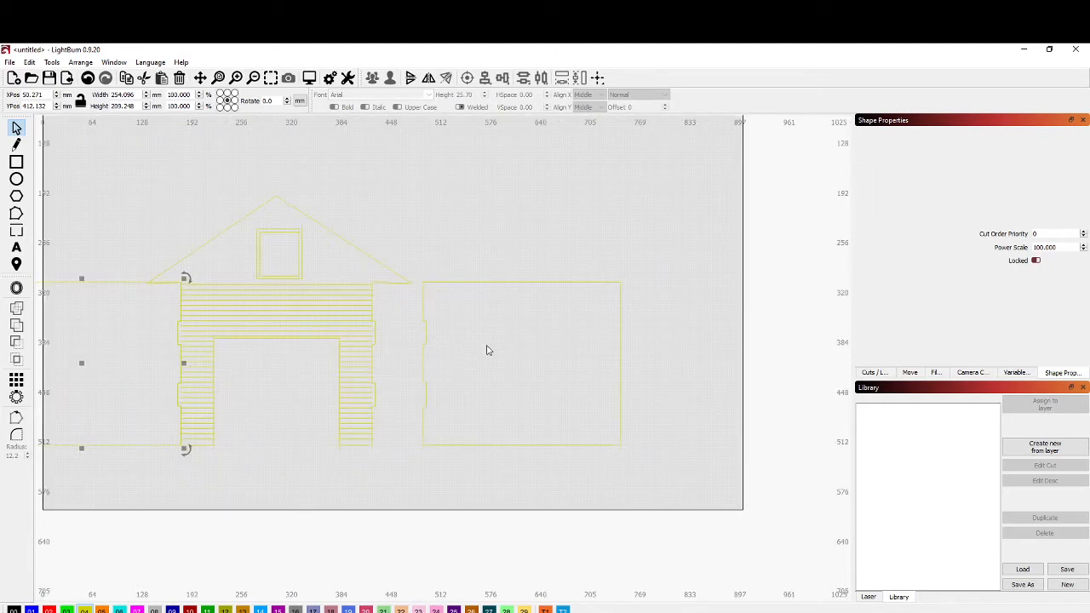
click(423, 306)
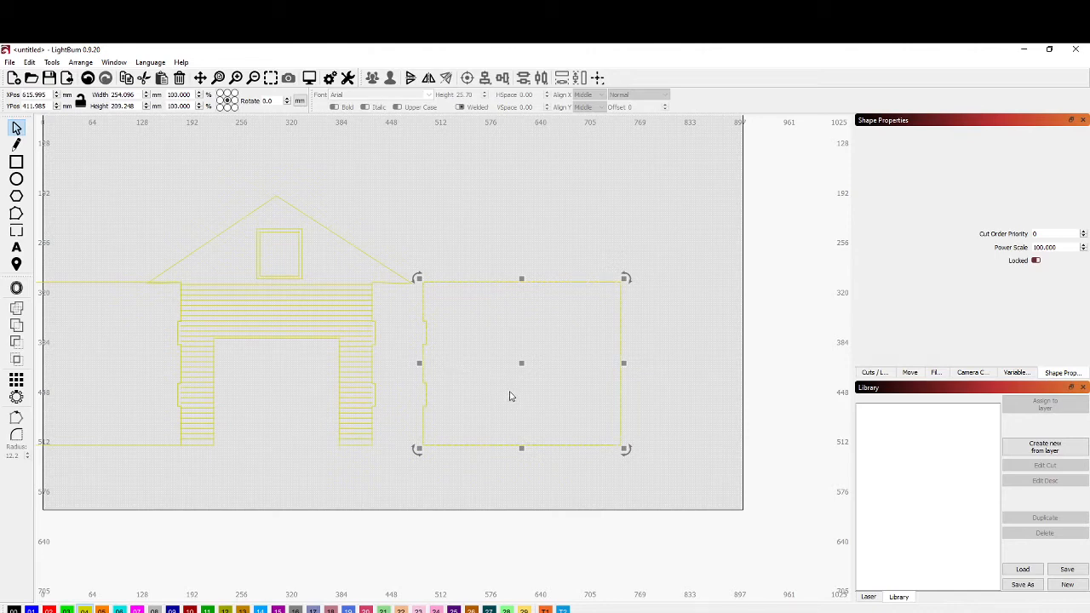
click(428, 78)
Trace the mirrored copy's two notches on the panel's right edge with rectangles about 4 by 29.3 mm and 4 by 29.6 mm.
scroll(692, 372, up, 6)
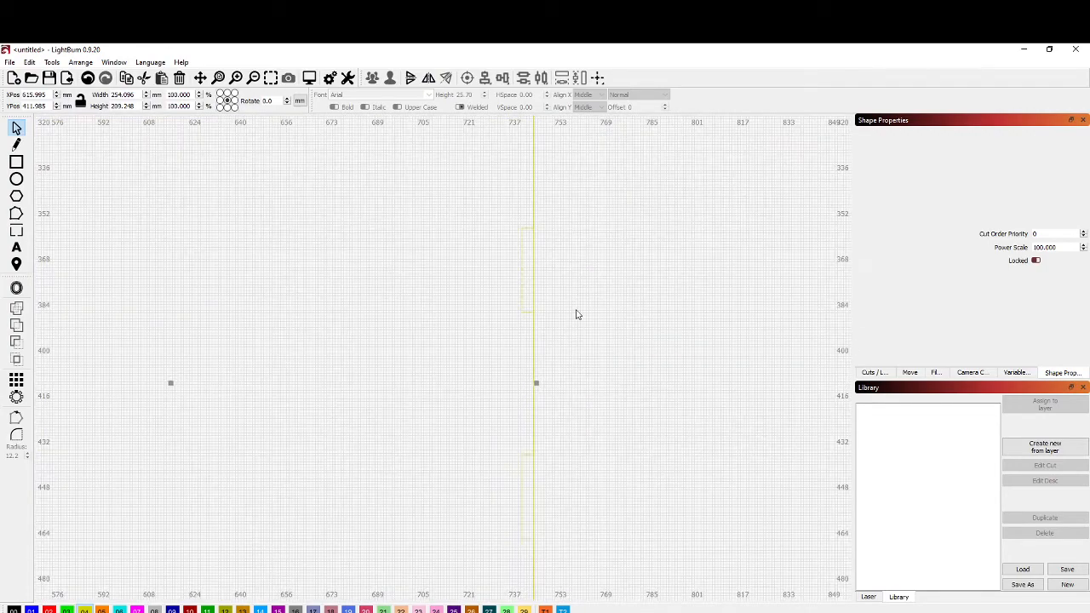
click(16, 162)
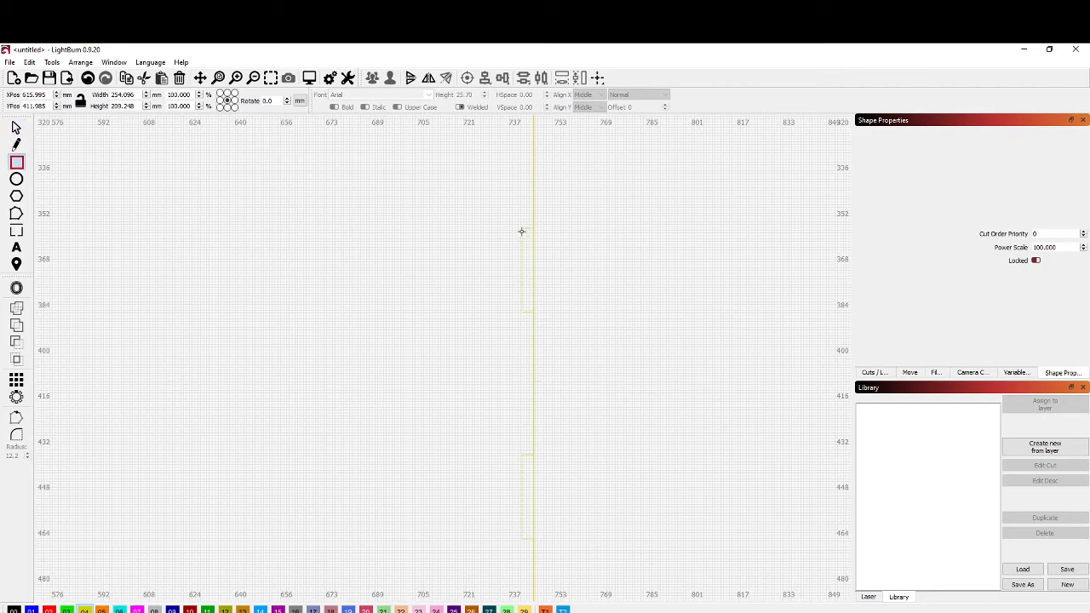
click(533, 313)
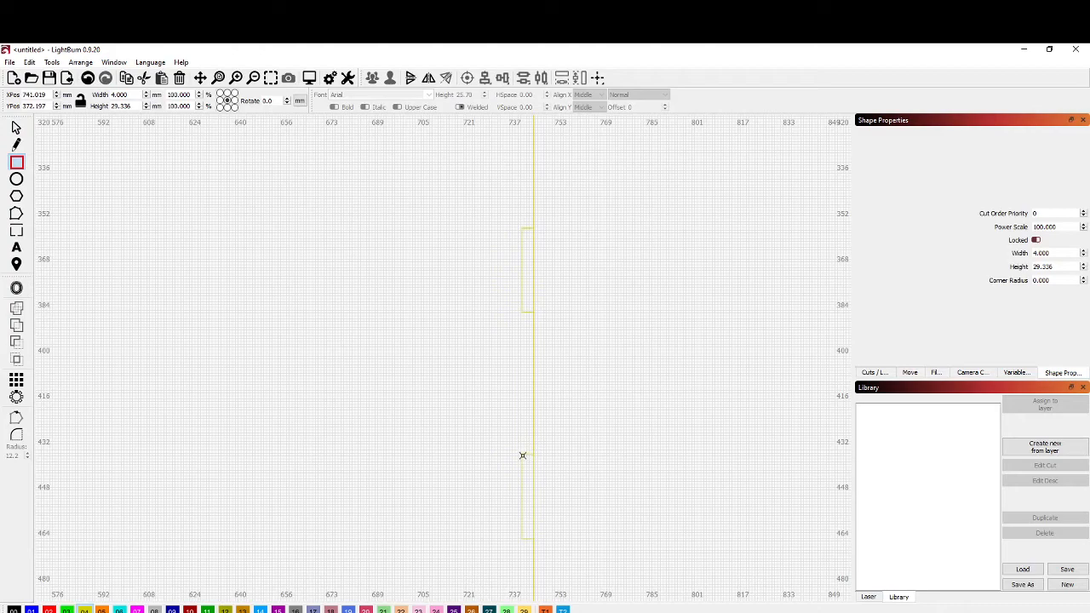
click(536, 539)
scroll(386, 433, down, 5)
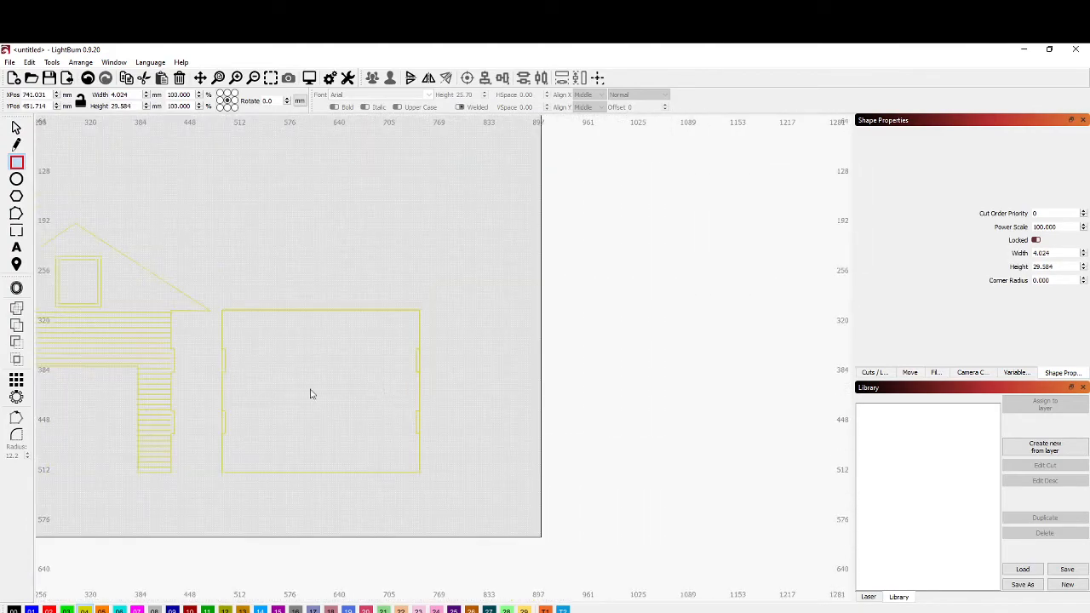
Delete the mirrored copy lying over the side panel, keeping the two notch rectangles.
scroll(229, 417, up, 3)
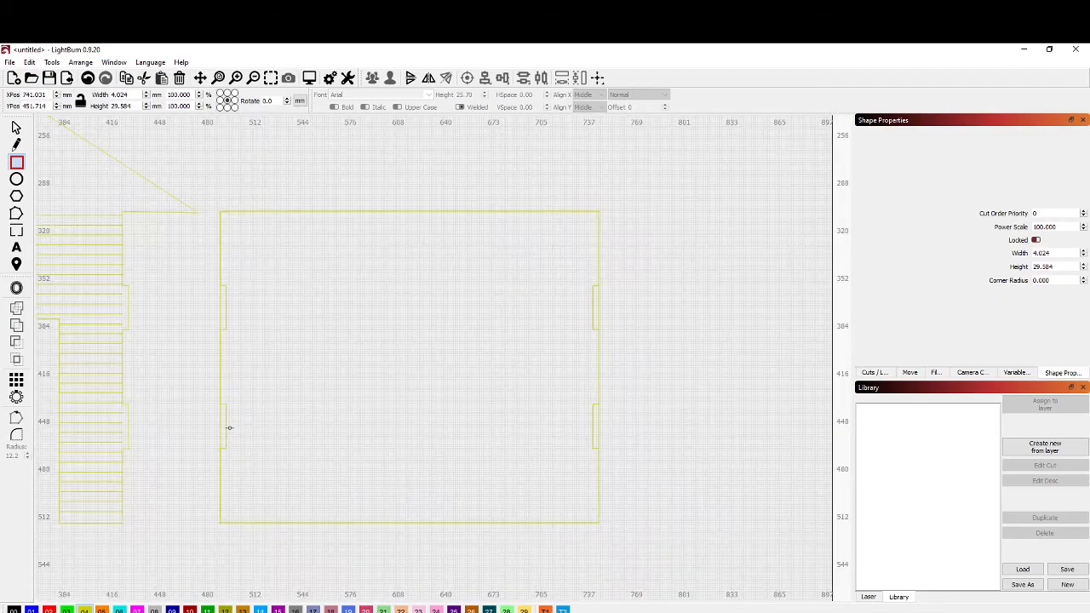
click(16, 127)
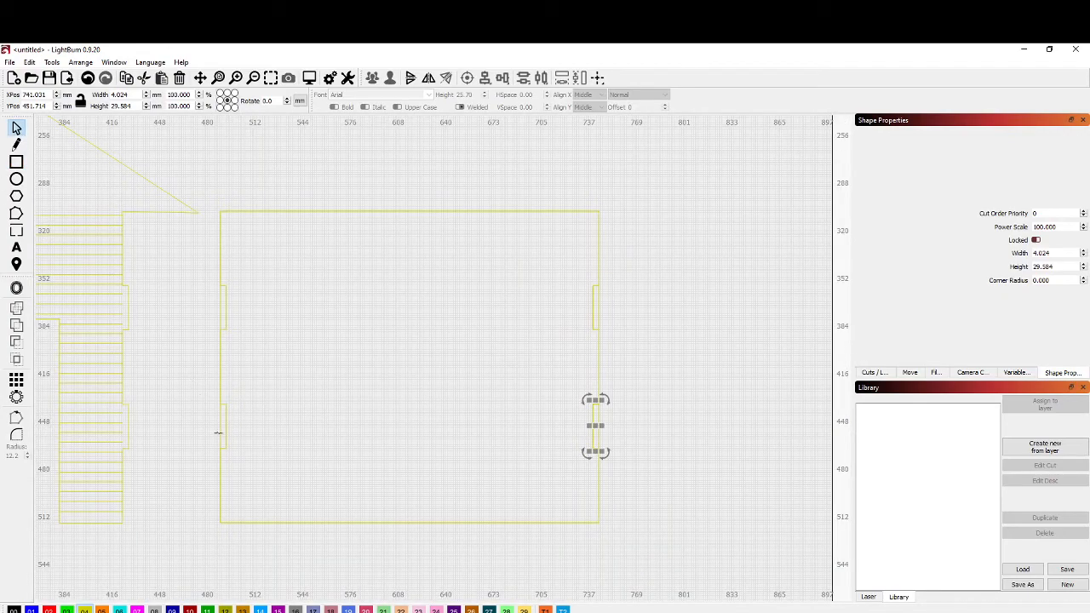
click(220, 431)
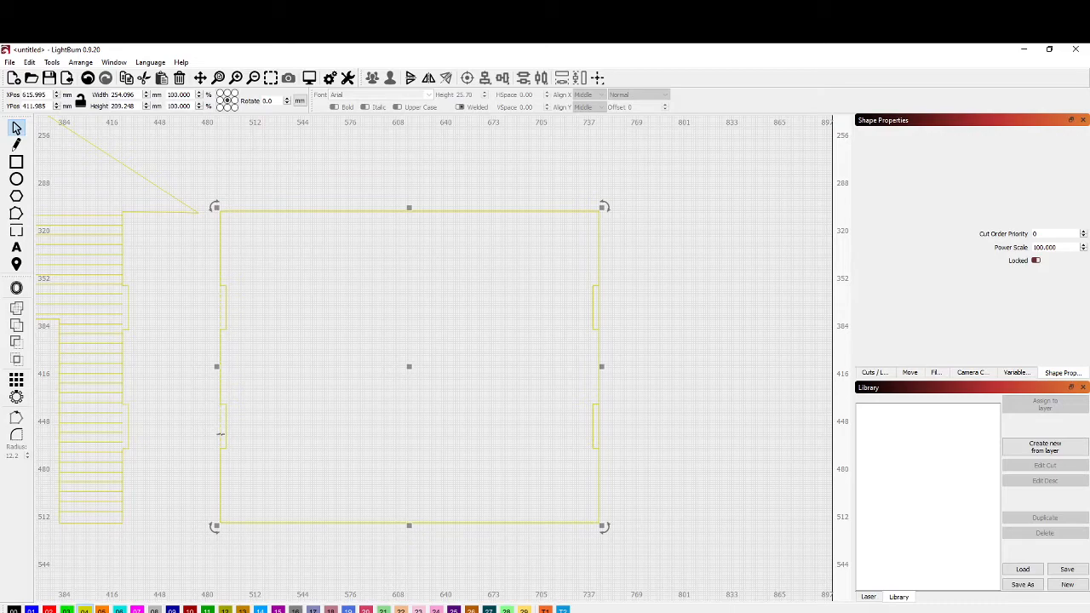
click(236, 472)
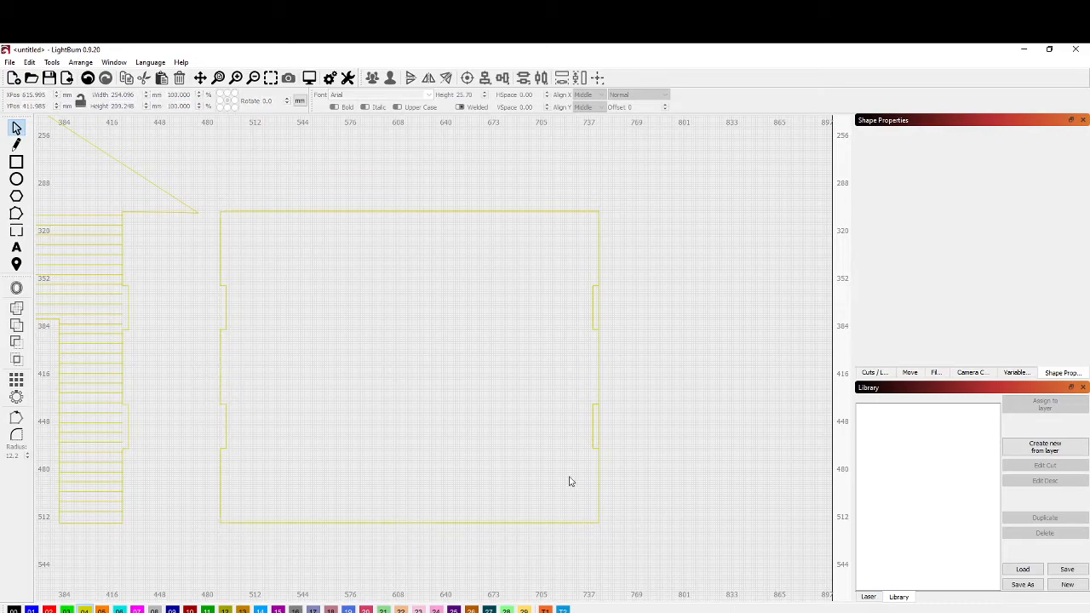
Widen the two notch rectangles past the panel's right edge, making the lower one about 6.8 mm wide.
scroll(614, 435, up, 3)
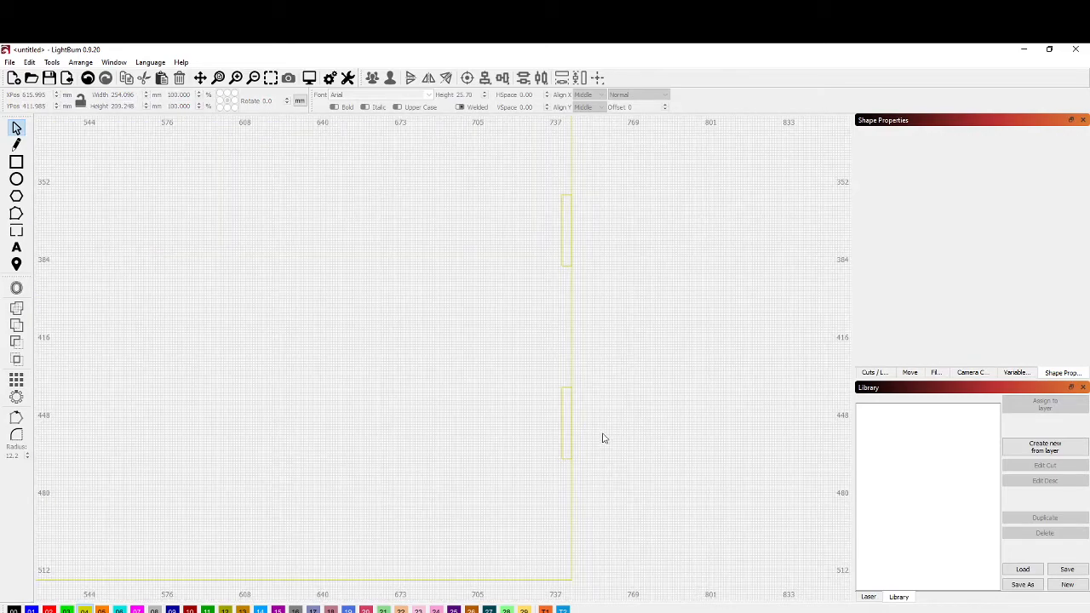
click(556, 429)
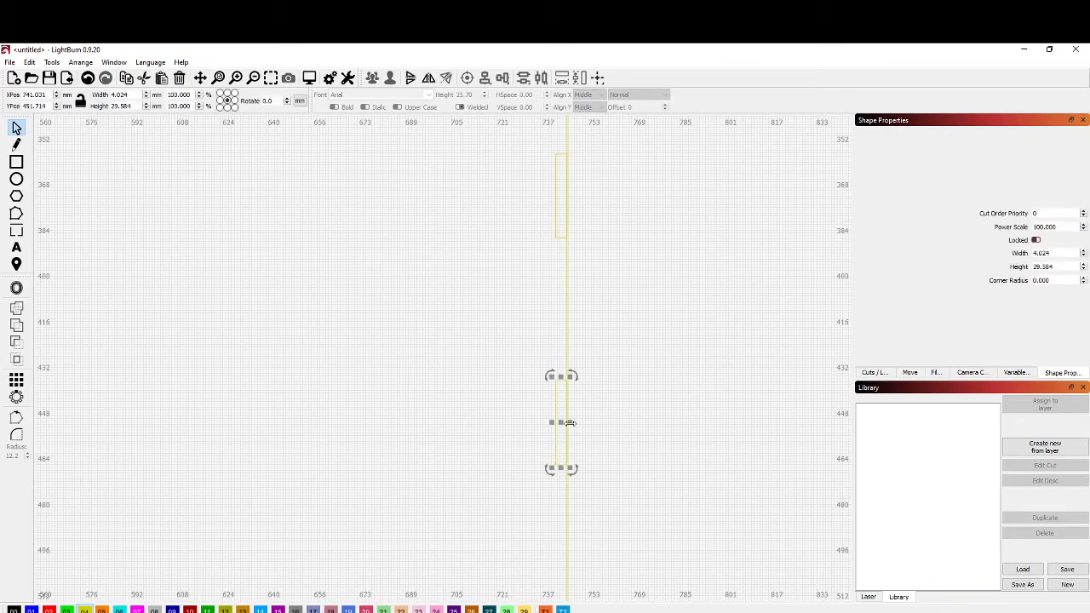
drag(570, 423, 578, 423)
click(556, 205)
drag(570, 196, 580, 199)
scroll(299, 303, down, 3)
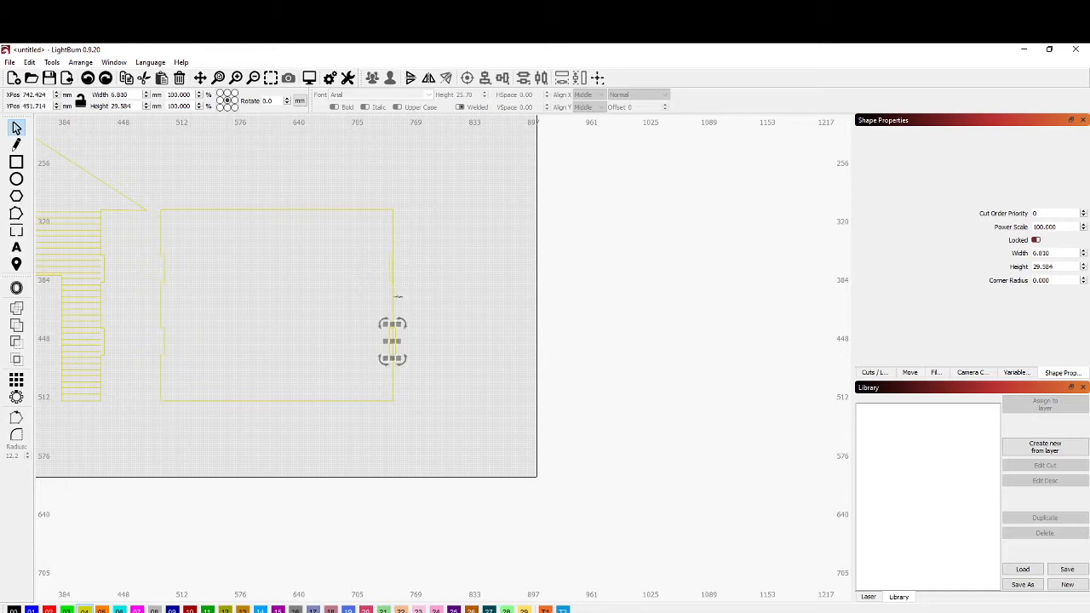
Mirror an in-place copy of the side panel horizontally and shift it right to an X position of about 619.6 mm.
click(395, 298)
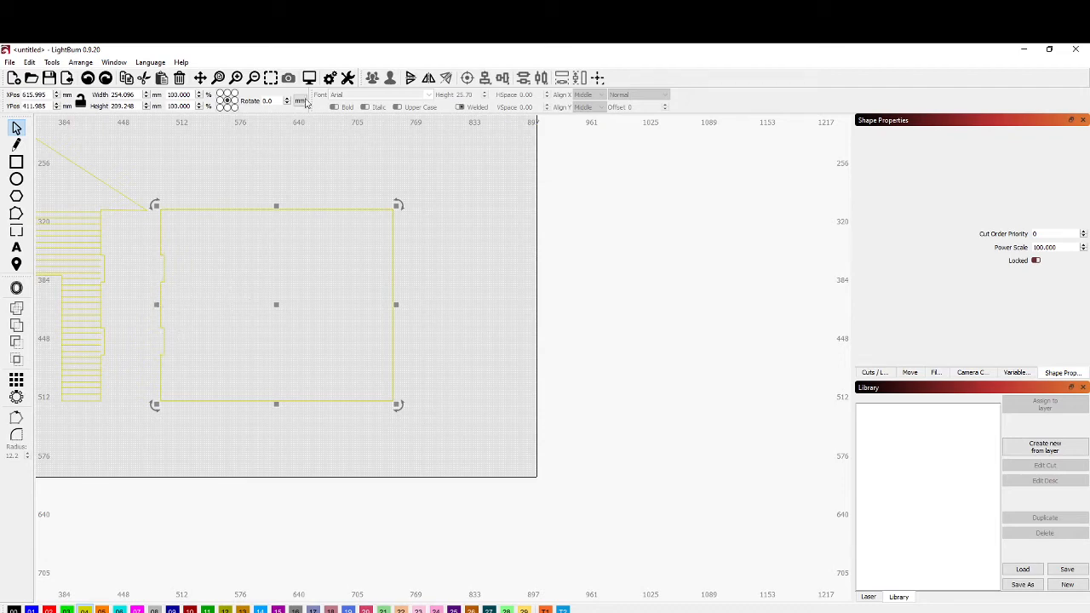
click(431, 79)
scroll(413, 209, up, 2)
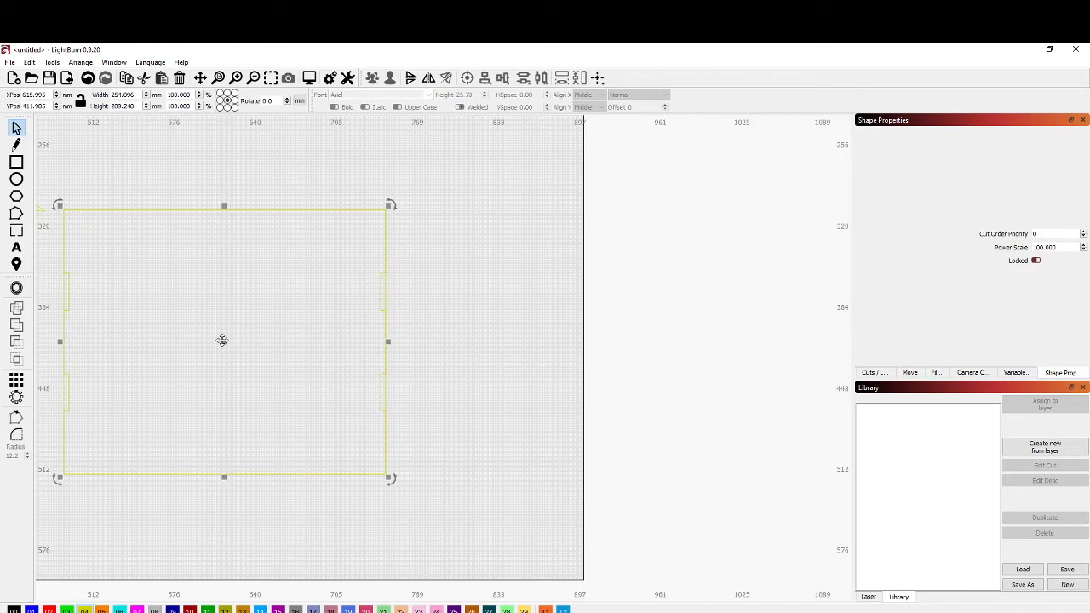
drag(222, 341, 229, 340)
scroll(373, 304, up, 5)
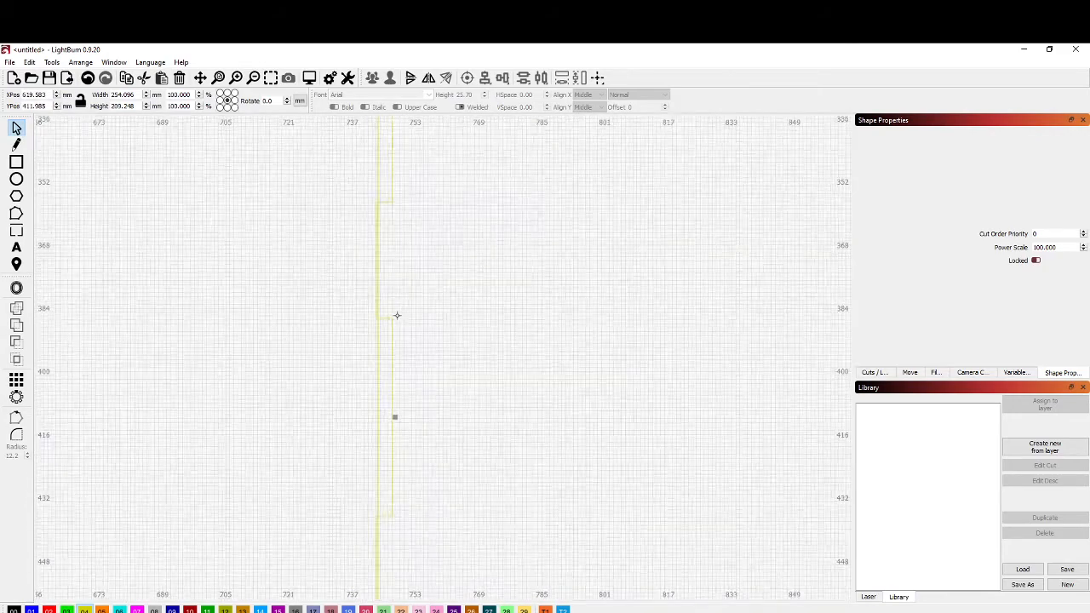
Fine-tune the mirrored copy's horizontal position to X about 619.9 mm so its notch bottoms line up with the original panel's right edge.
scroll(397, 316, down, 3)
scroll(397, 457, up, 3)
scroll(397, 457, down, 4)
drag(308, 343, 382, 359)
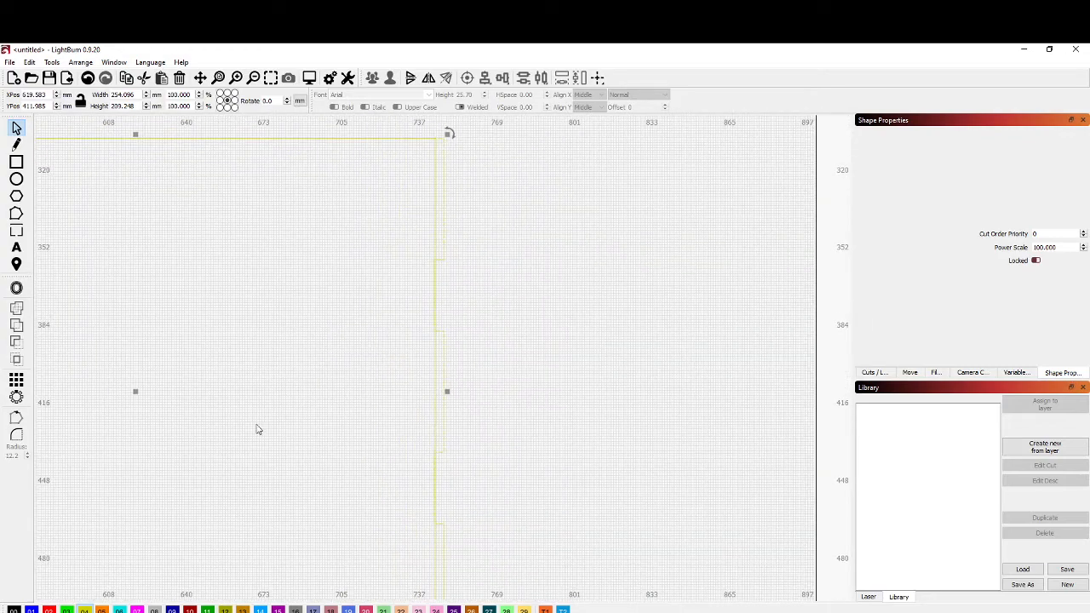
drag(133, 389, 137, 393)
scroll(437, 330, up, 8)
scroll(347, 328, down, 5)
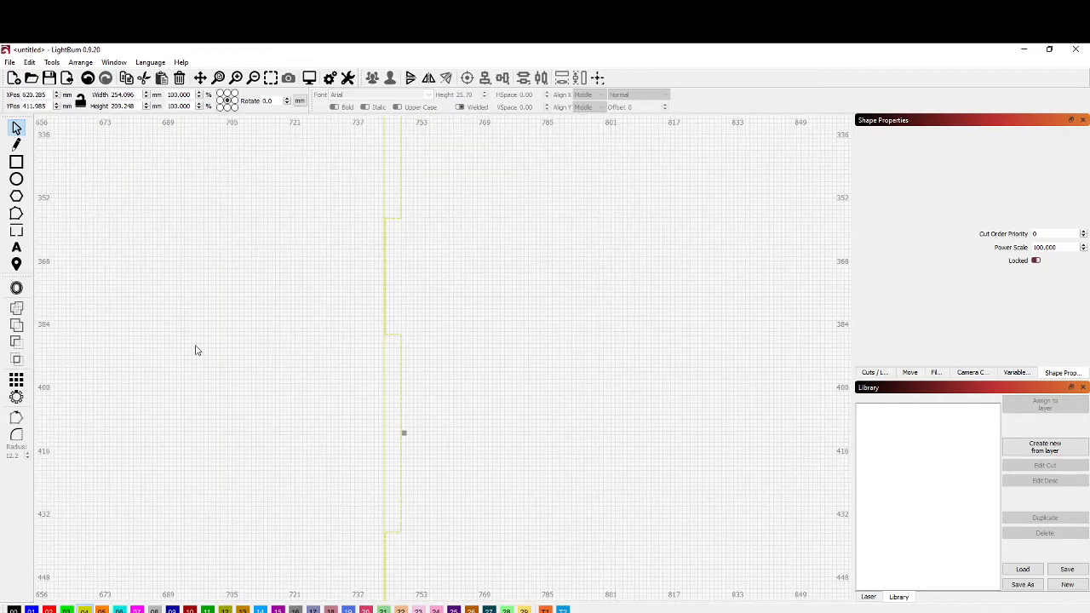
drag(197, 348, 662, 351)
drag(479, 410, 408, 415)
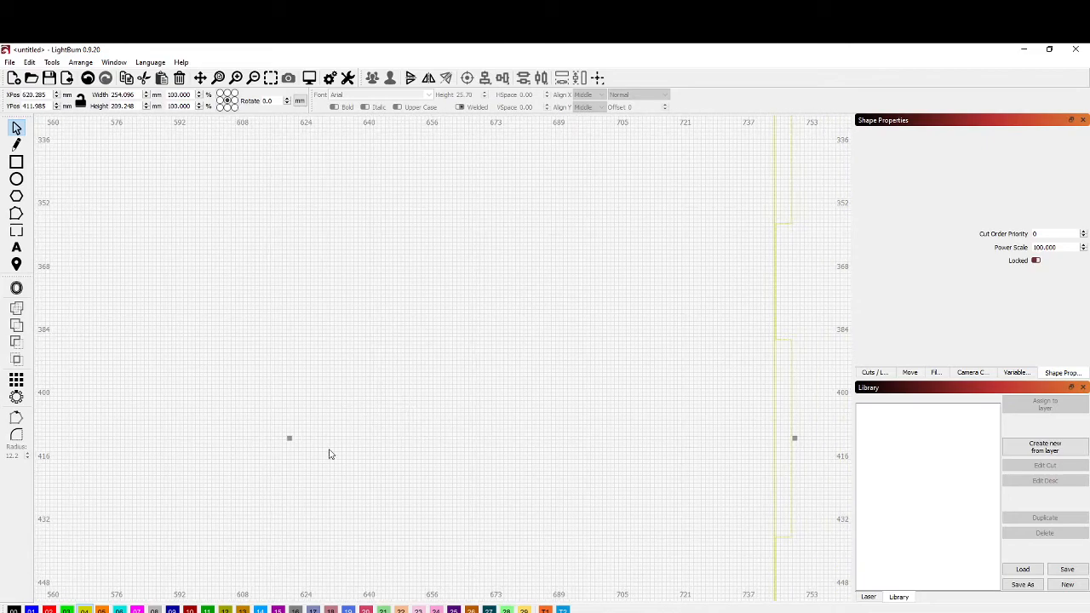
drag(292, 440, 291, 440)
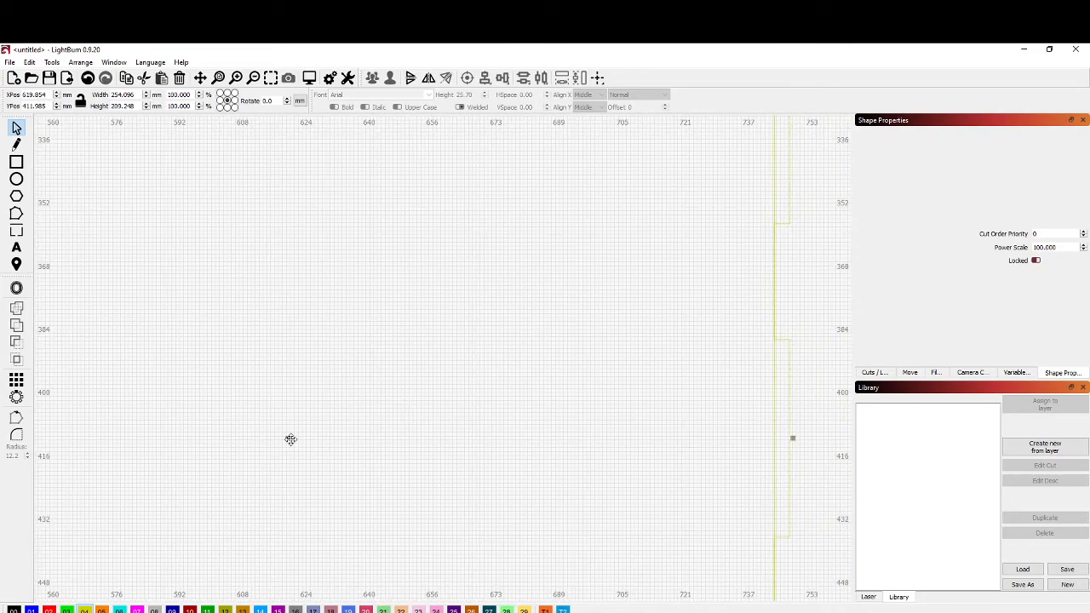
scroll(486, 391, down, 3)
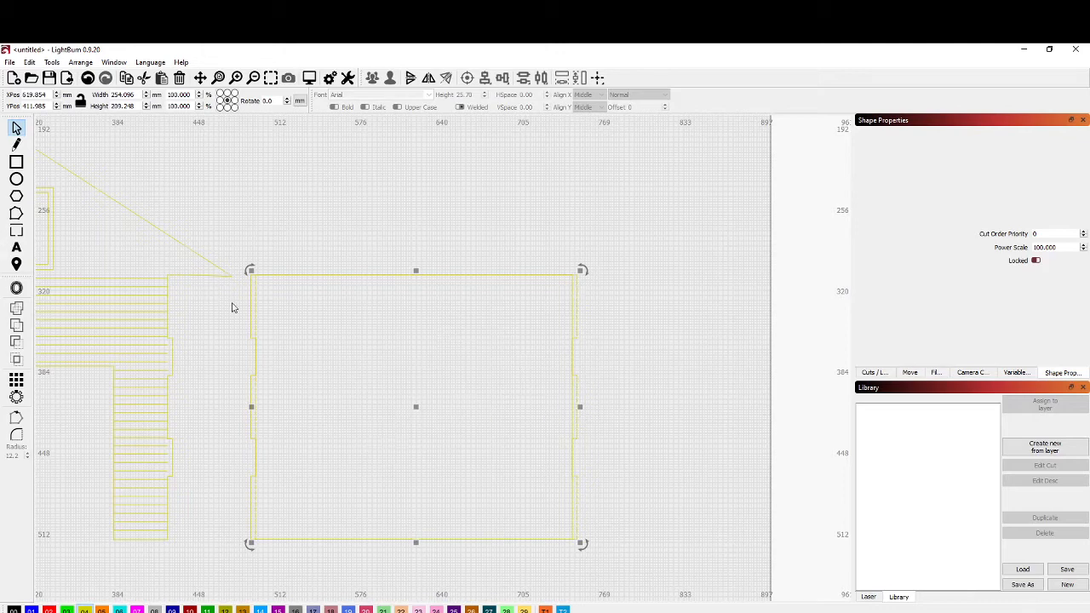
Delete the mirrored copy's long outline segments and its notch-bottom segments along the panel edge, keeping only the pieces of its right edge.
right_click(256, 324)
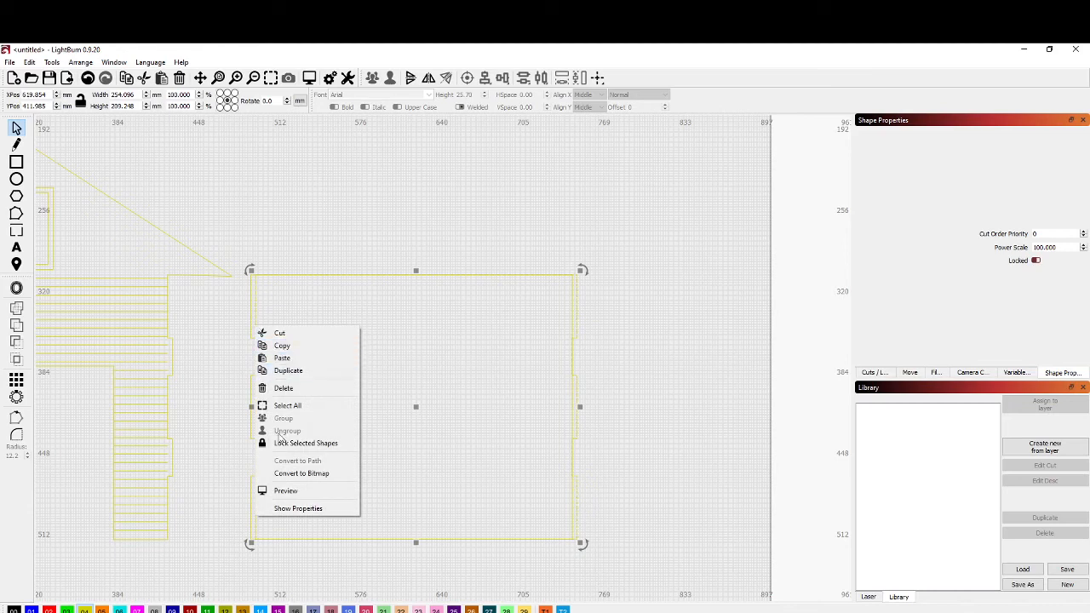
click(16, 214)
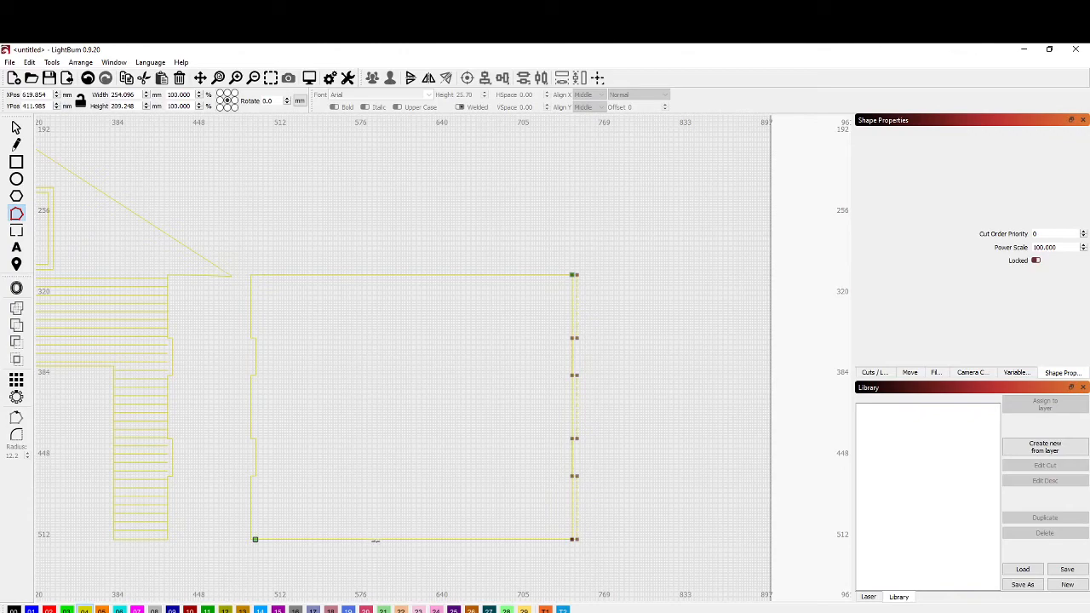
key(d)
scroll(599, 462, up, 4)
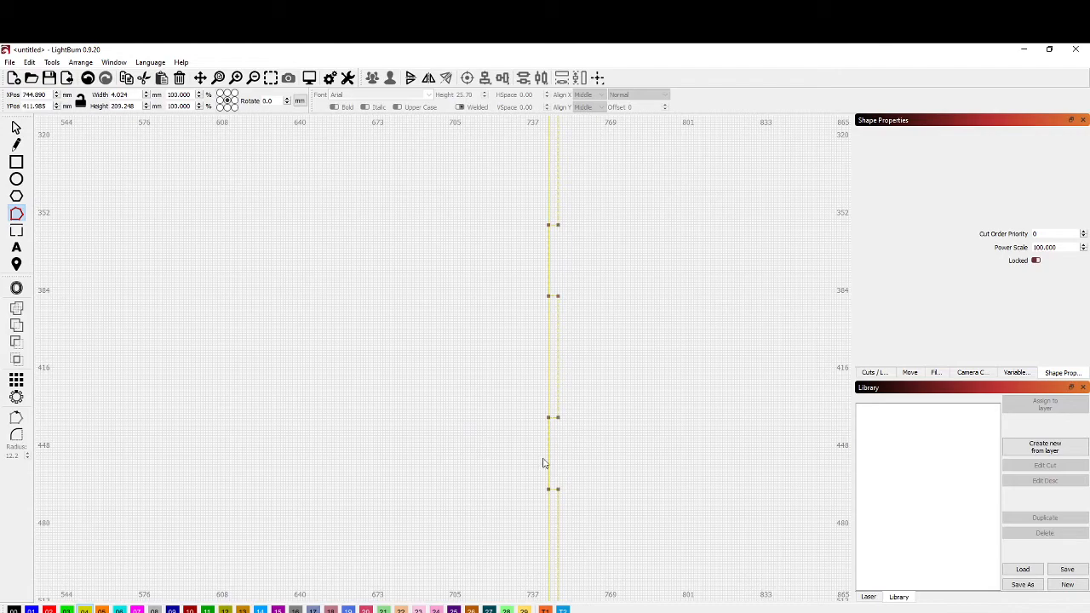
click(549, 264)
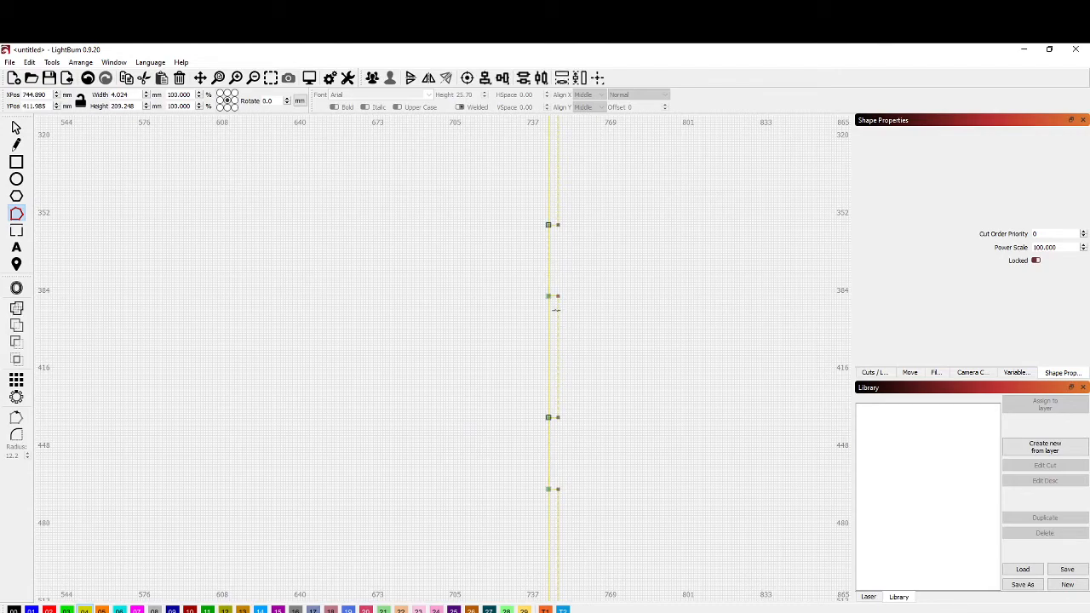
scroll(540, 521, down, 4)
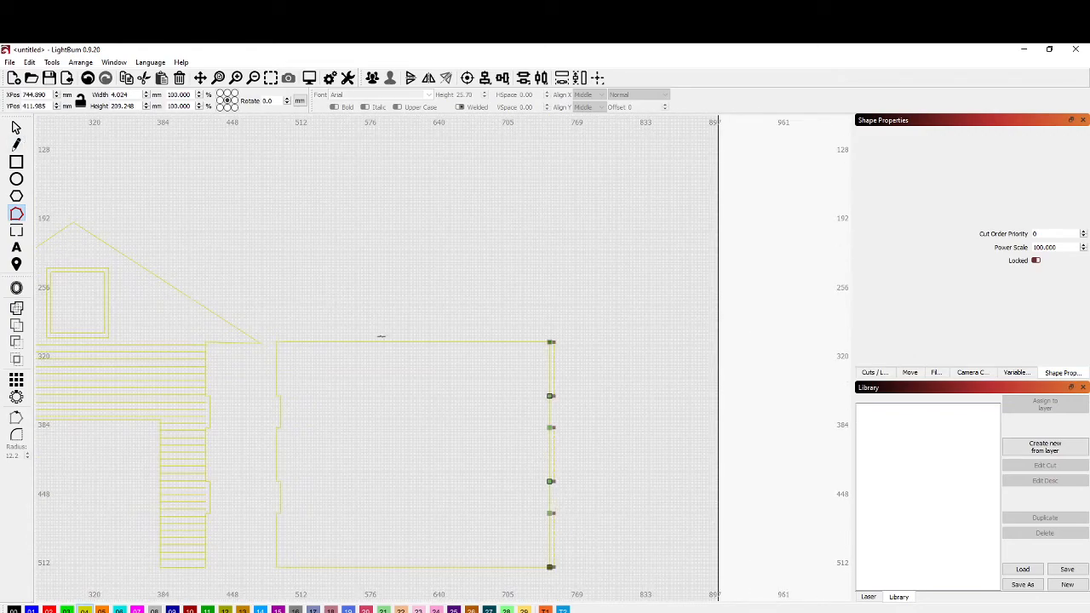
Trim the original panel's right edge wherever the copy's outline projects beyond it, keeping only the two notch bottoms.
scroll(545, 418, up, 3)
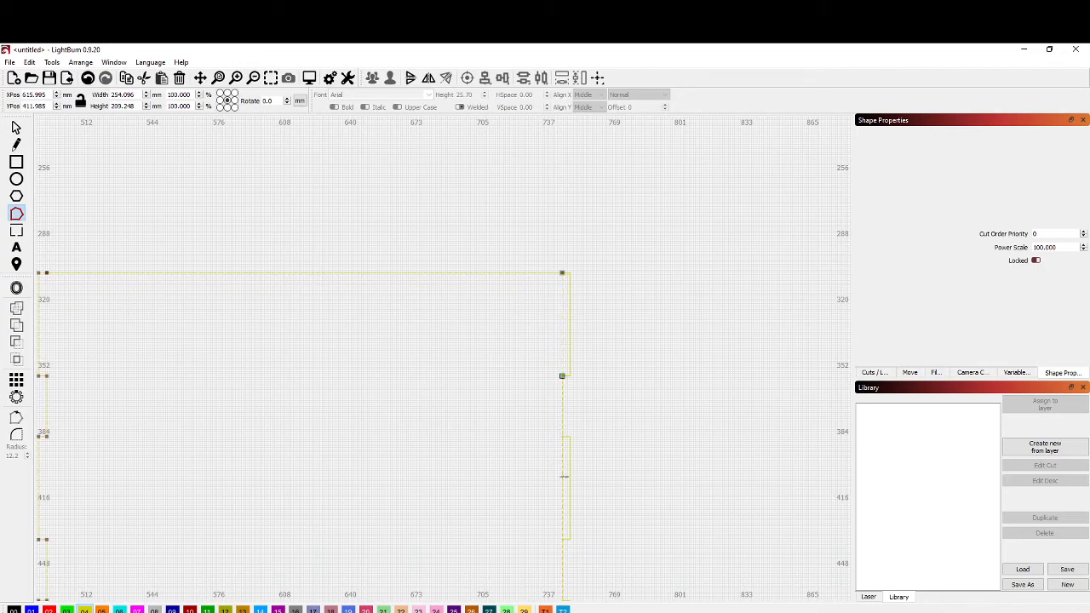
key(t)
drag(506, 543, 433, 210)
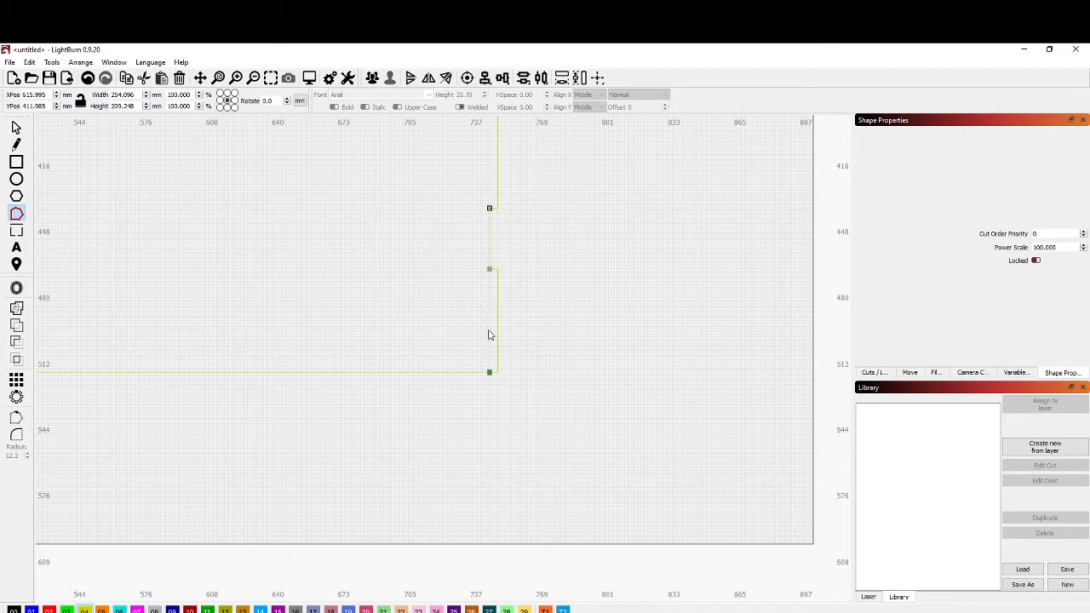
scroll(488, 208, down, 5)
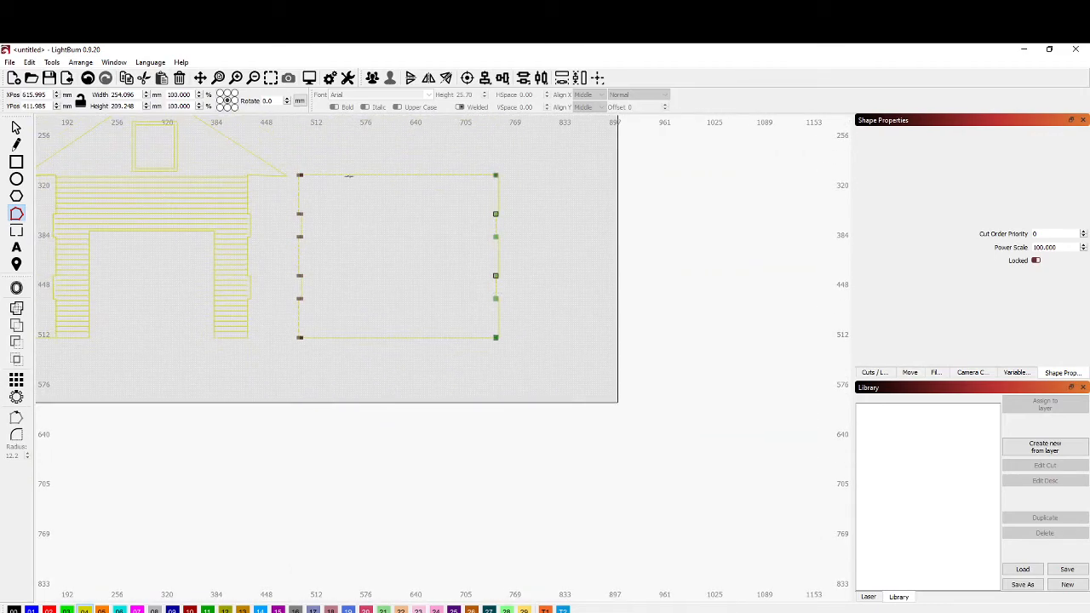
click(16, 128)
click(569, 285)
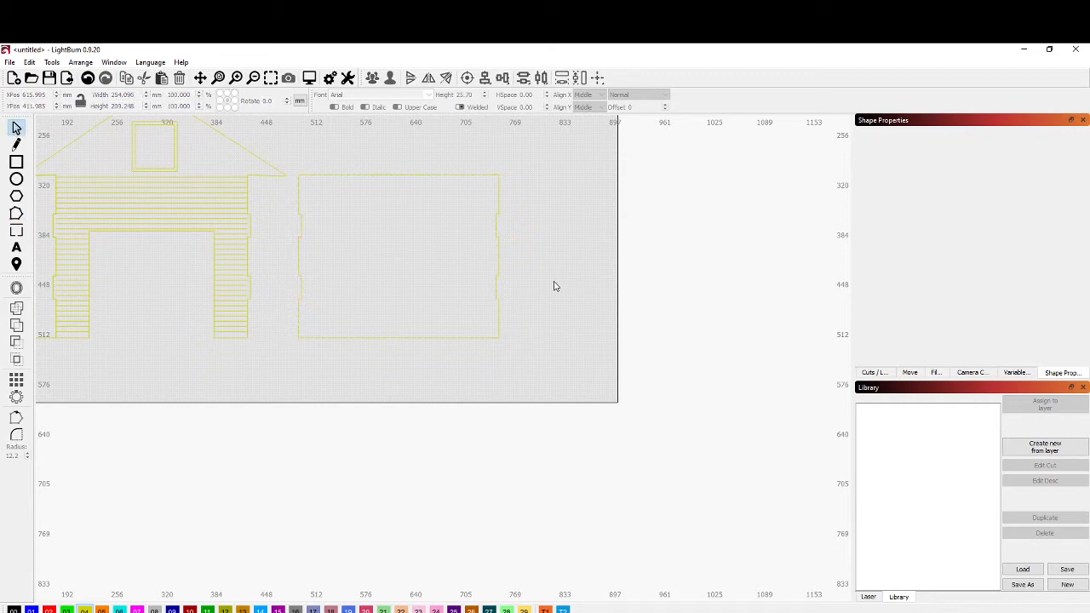
Try moving the double-notched side panel slightly left, and group all of its pieces together.
scroll(523, 274, down, 1)
drag(518, 275, 664, 270)
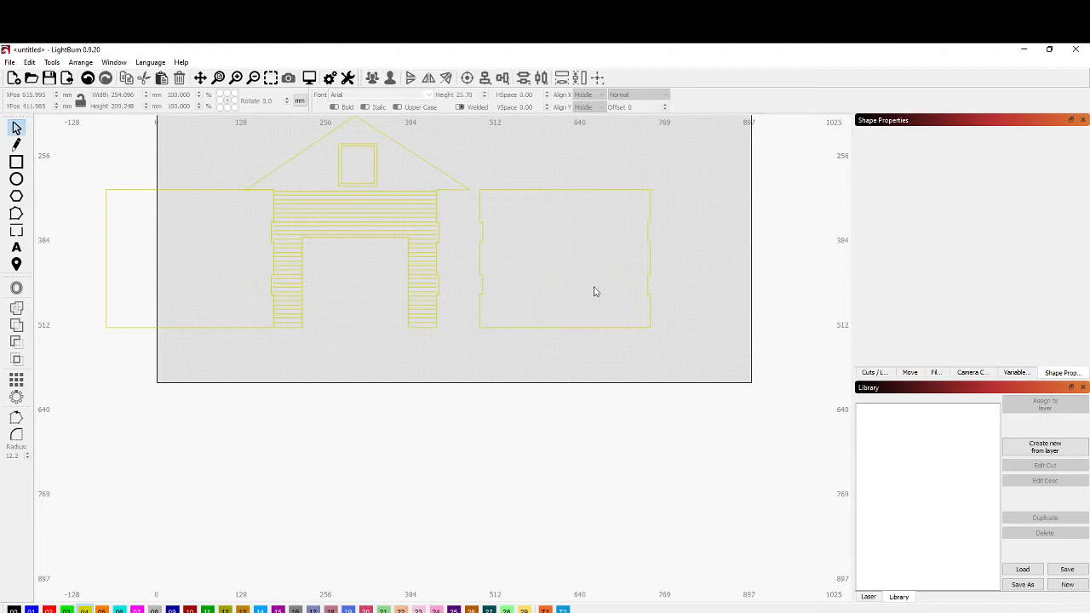
click(481, 254)
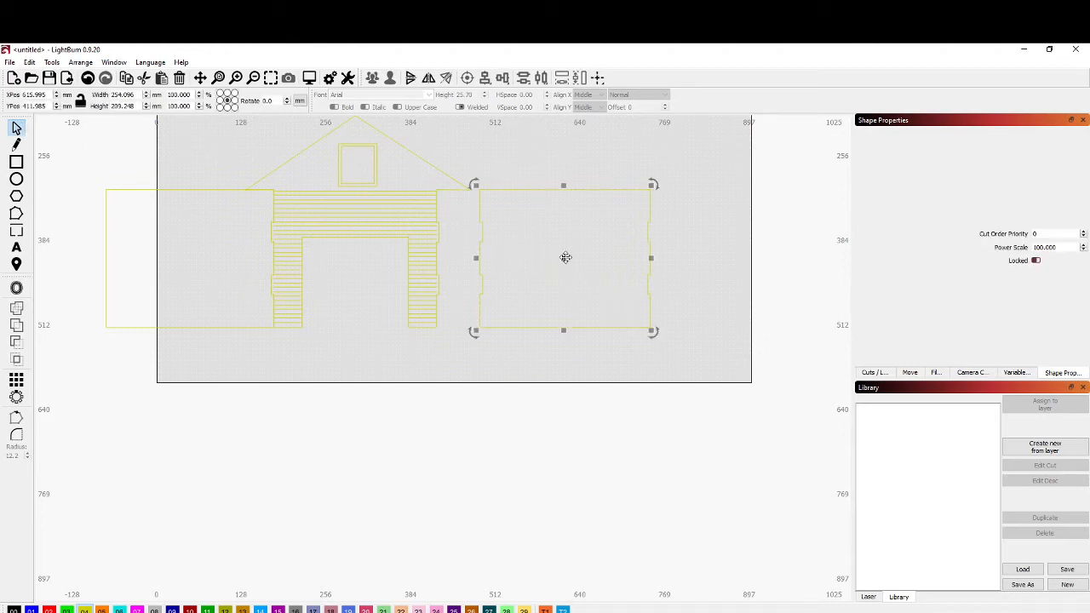
mouse_move(565, 255)
mouse_down()
mouse_move(141, 263)
mouse_move(557, 257)
mouse_up()
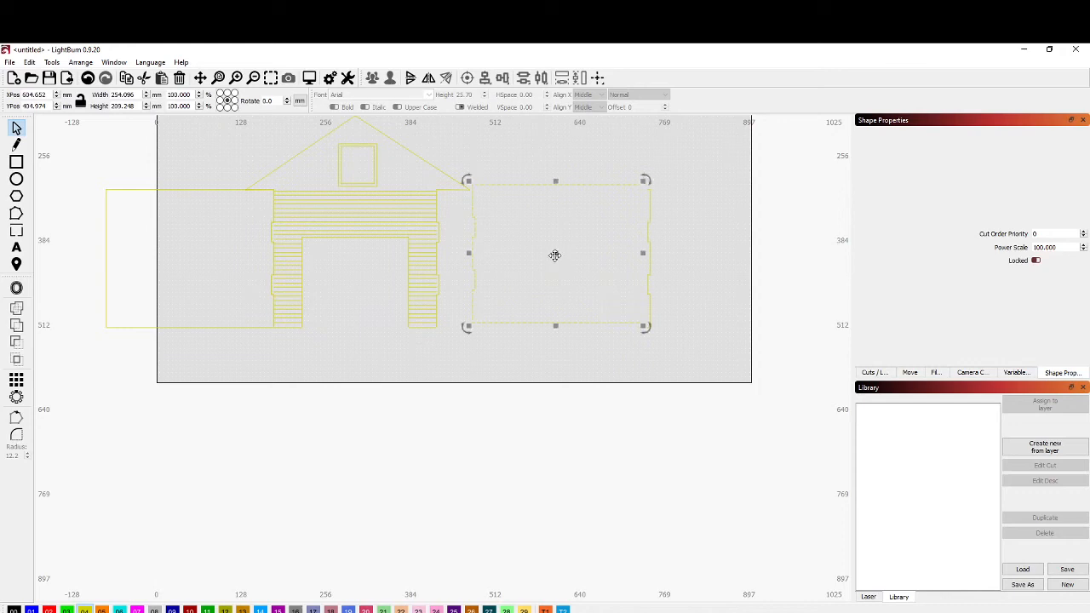
click(701, 190)
drag(692, 167, 484, 344)
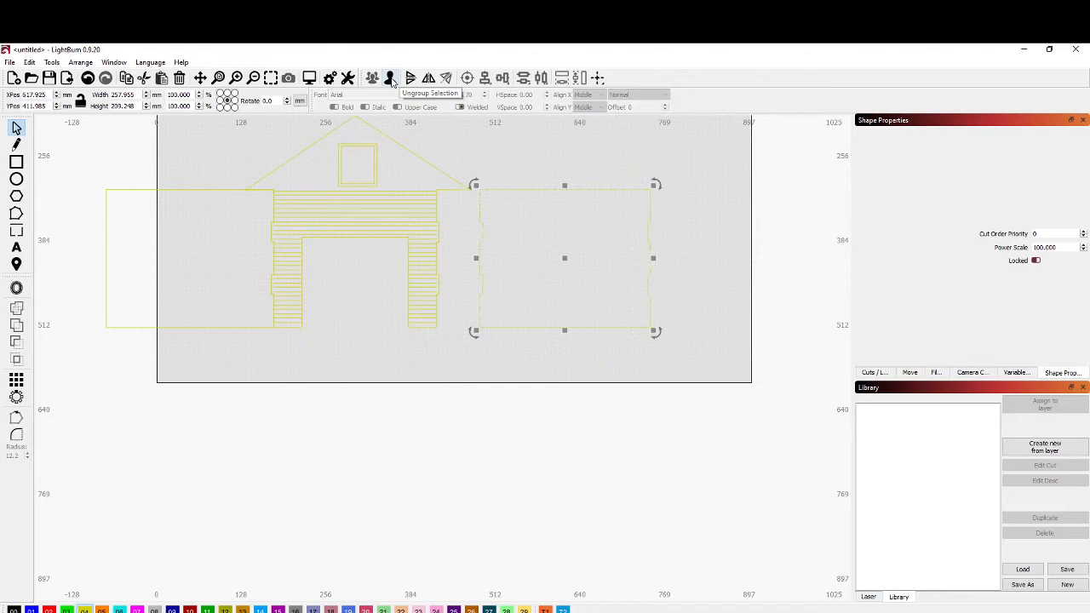
Overlay the grouped panel on the left side panel to compare them, and move it back right of the front wall at X about 598.7 mm.
drag(565, 258, 189, 257)
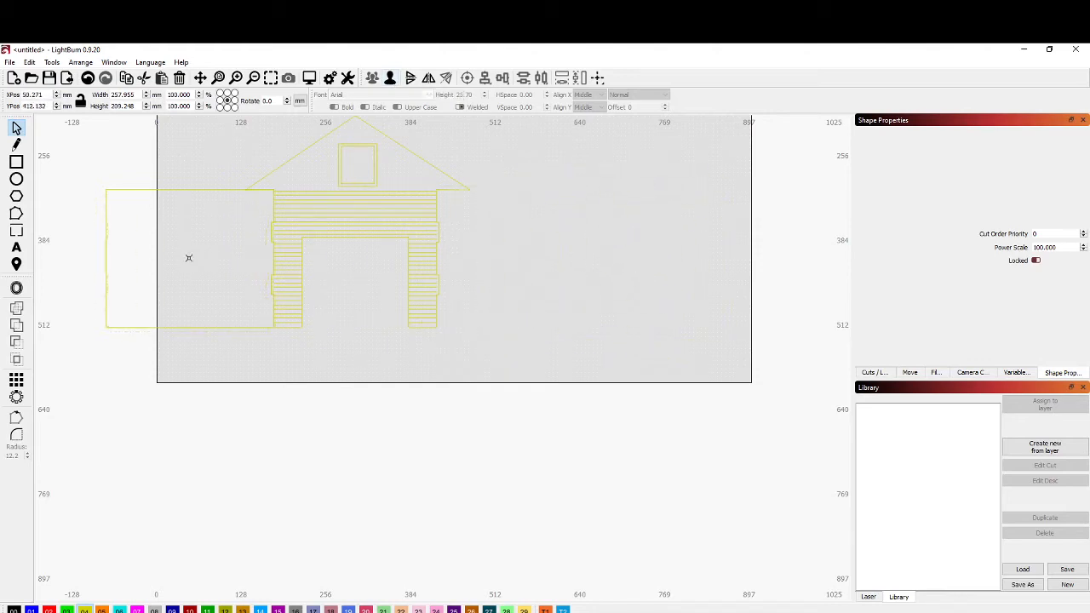
scroll(260, 246, up, 2)
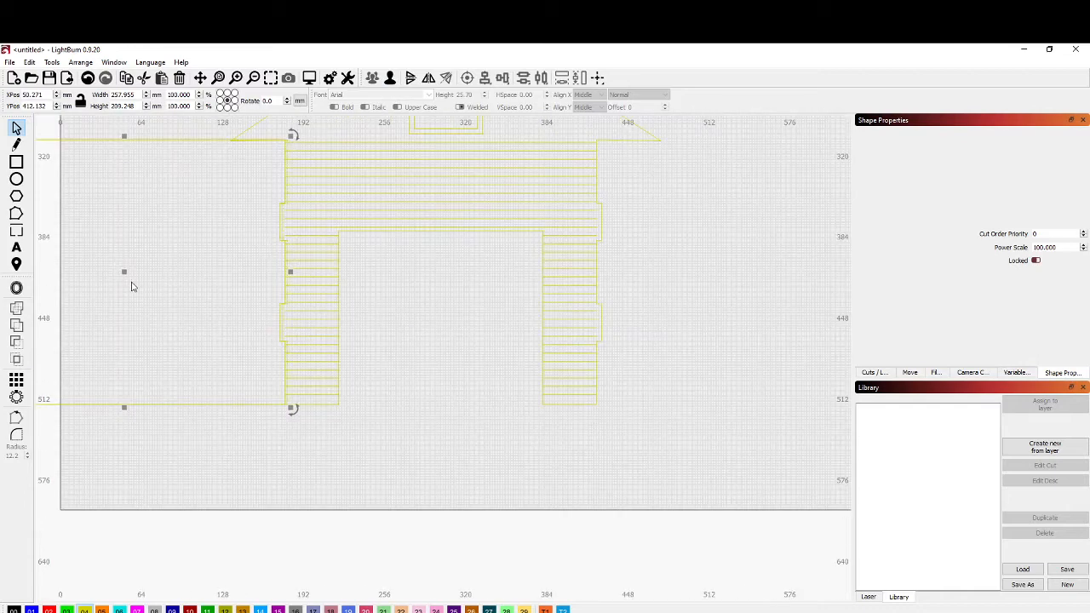
drag(125, 272, 123, 272)
click(820, 279)
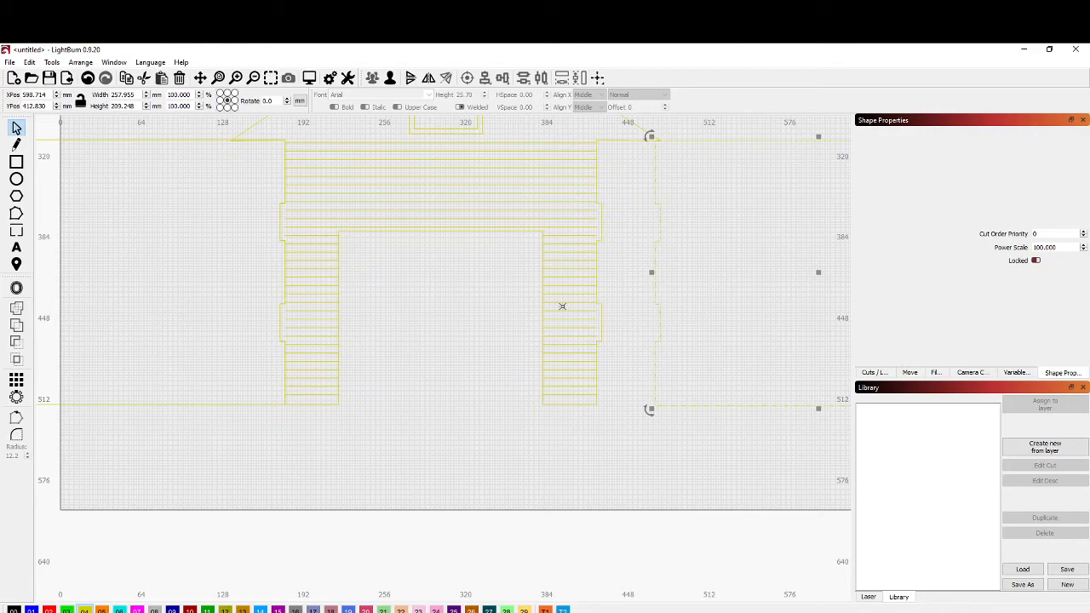
scroll(562, 307, down, 4)
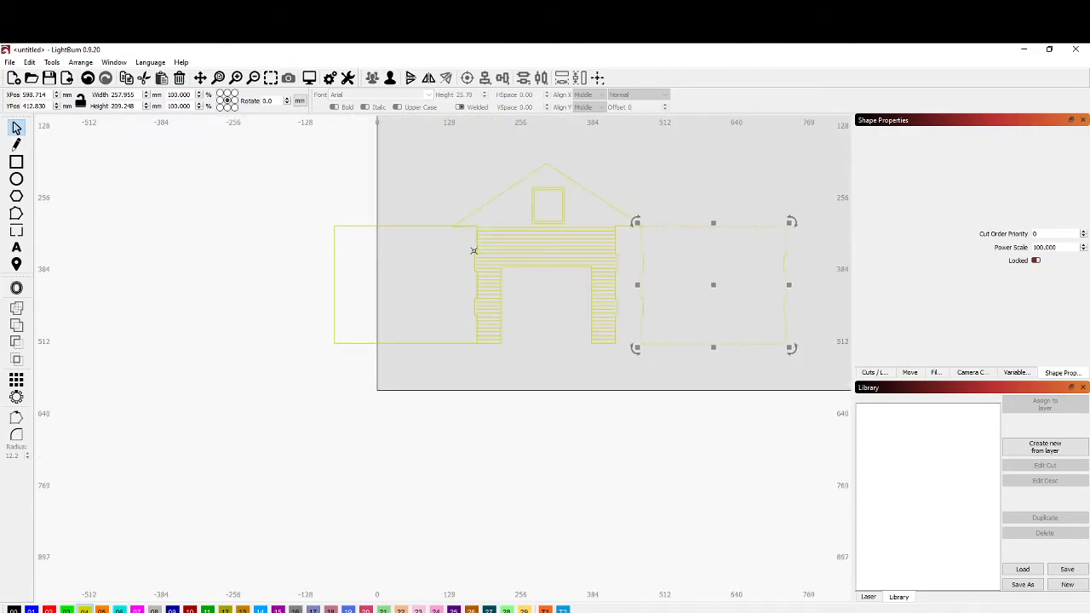
Replace the old left side panel with a duplicate of the grouped double-notched panel, placed at X about 46.7 mm.
click(410, 225)
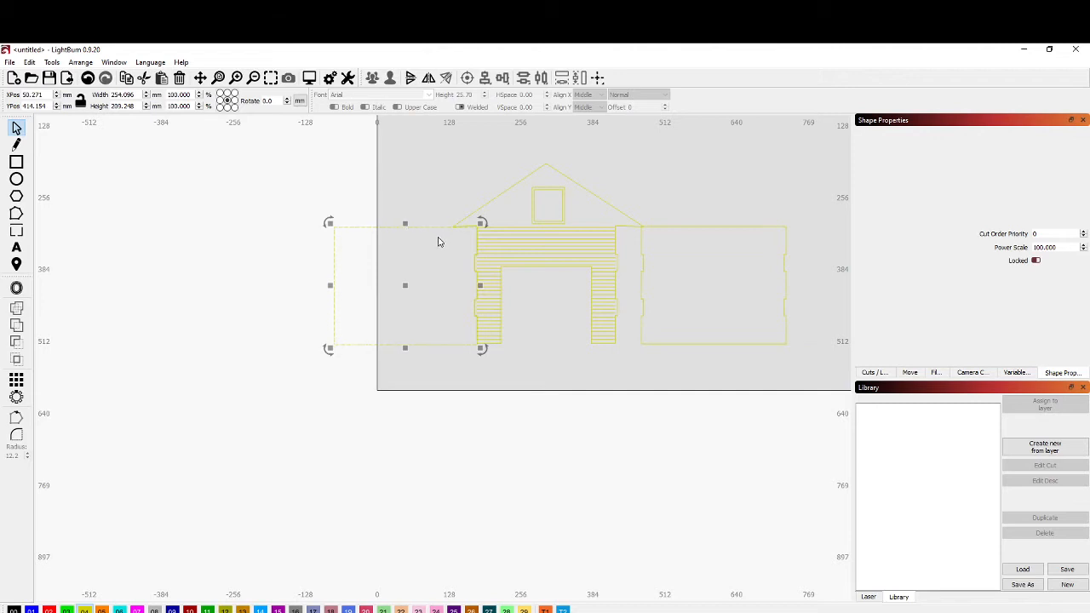
key(Delete)
click(641, 277)
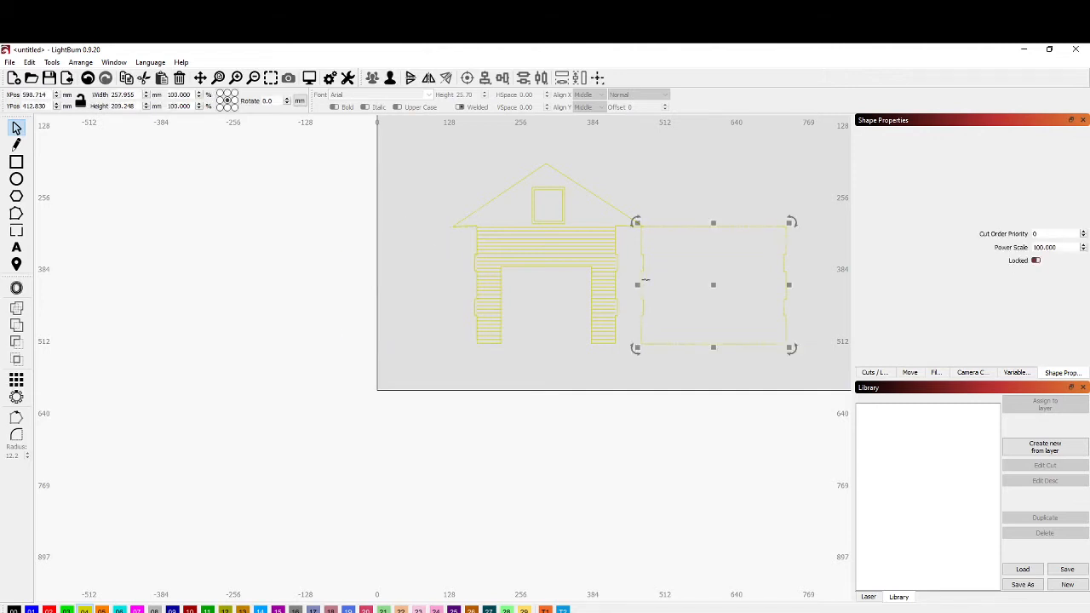
key(ctrl+z)
drag(380, 289, 404, 292)
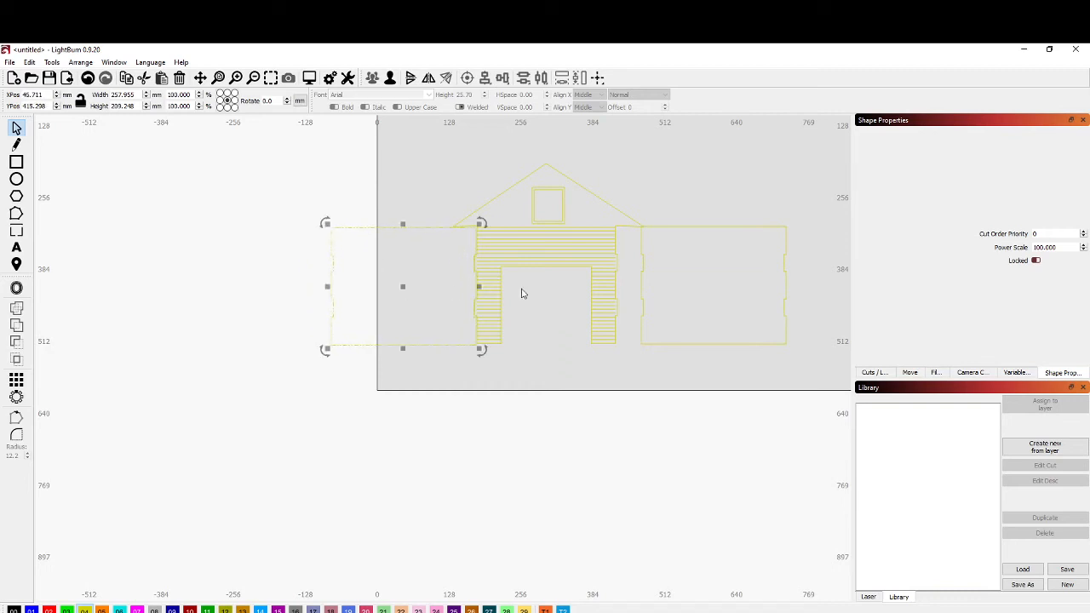
Test the right side panel against the front wall's edge, and spread both side panels clear at X about -83.7 and 669.3 mm.
click(641, 283)
drag(713, 283, 689, 290)
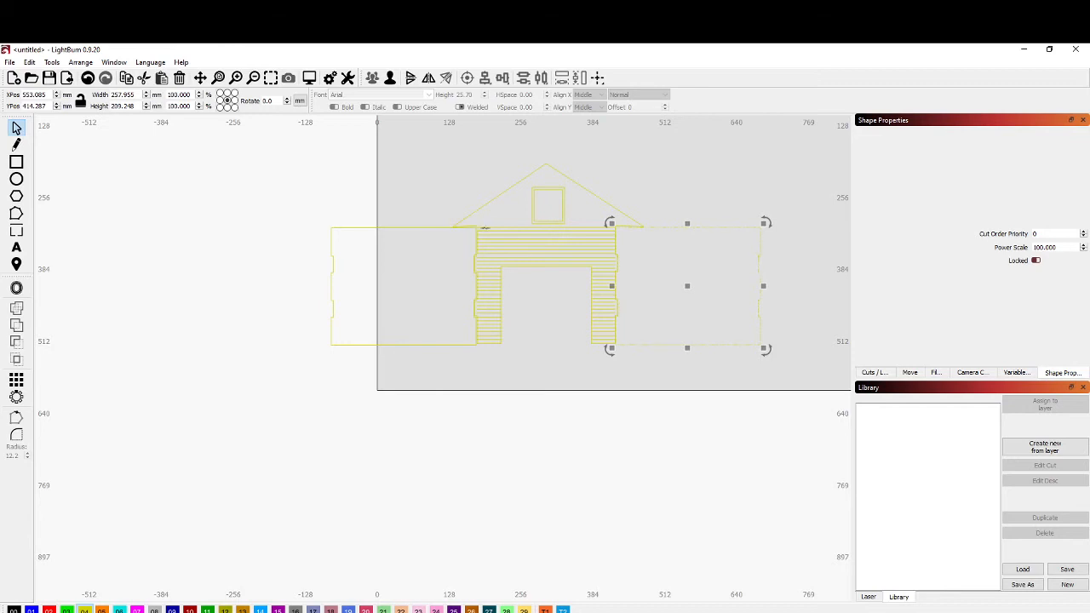
click(326, 288)
drag(397, 287, 321, 287)
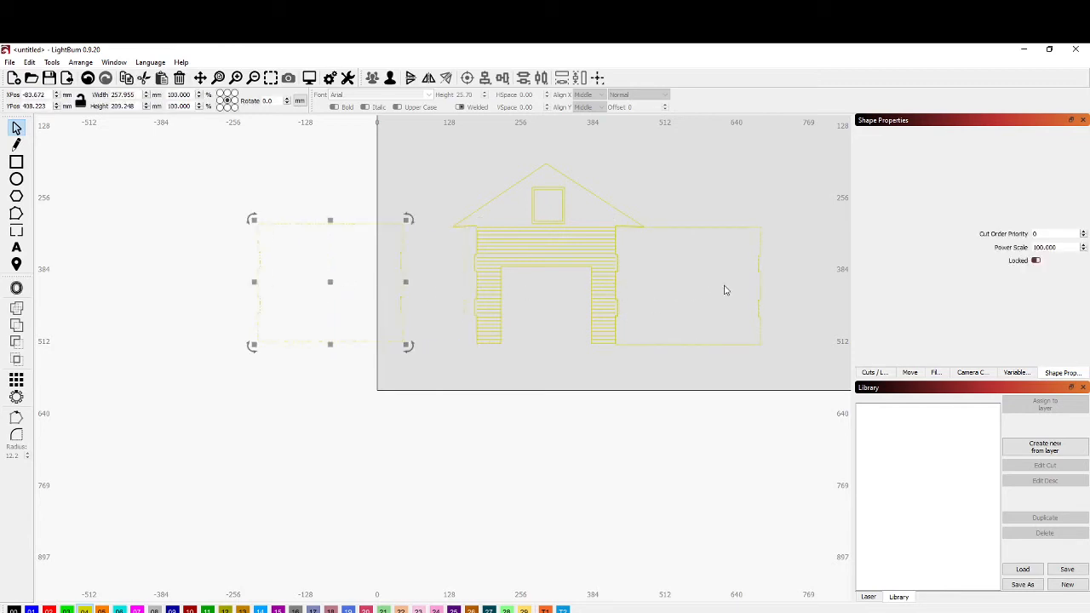
click(716, 227)
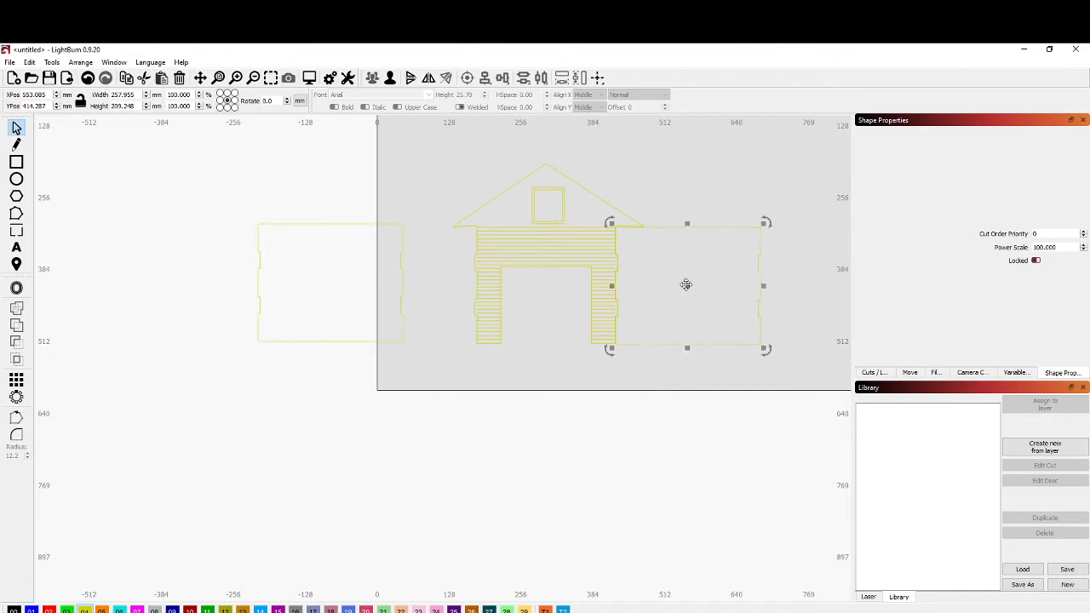
drag(686, 285, 752, 284)
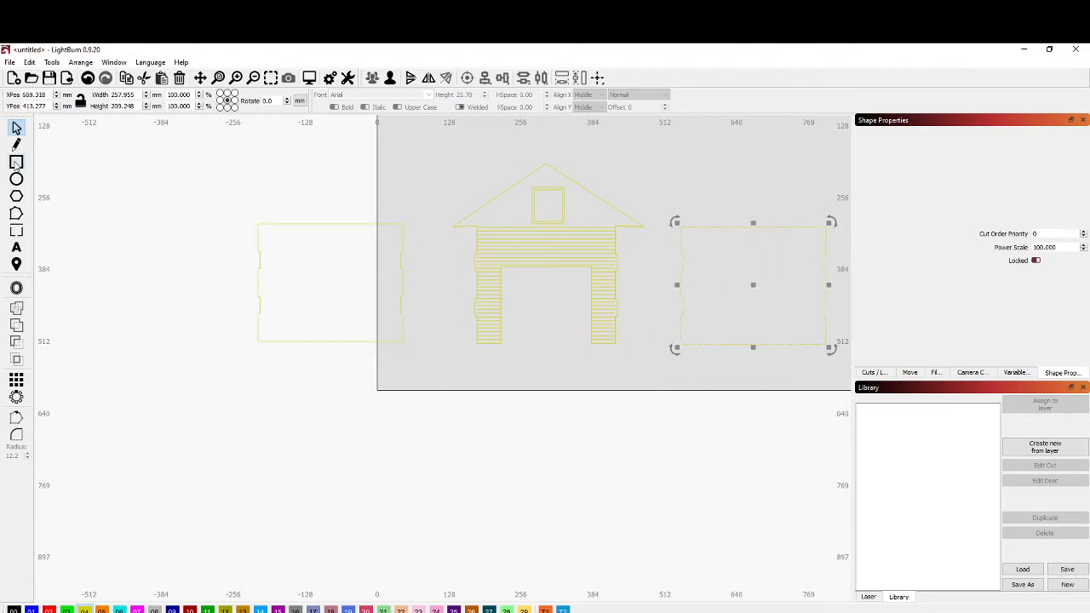
Draw a rectangle over the front wall below the gable, about 250 by 209.2 mm, and widen it rightward to about 254.2 mm.
click(16, 162)
scroll(447, 237, up, 2)
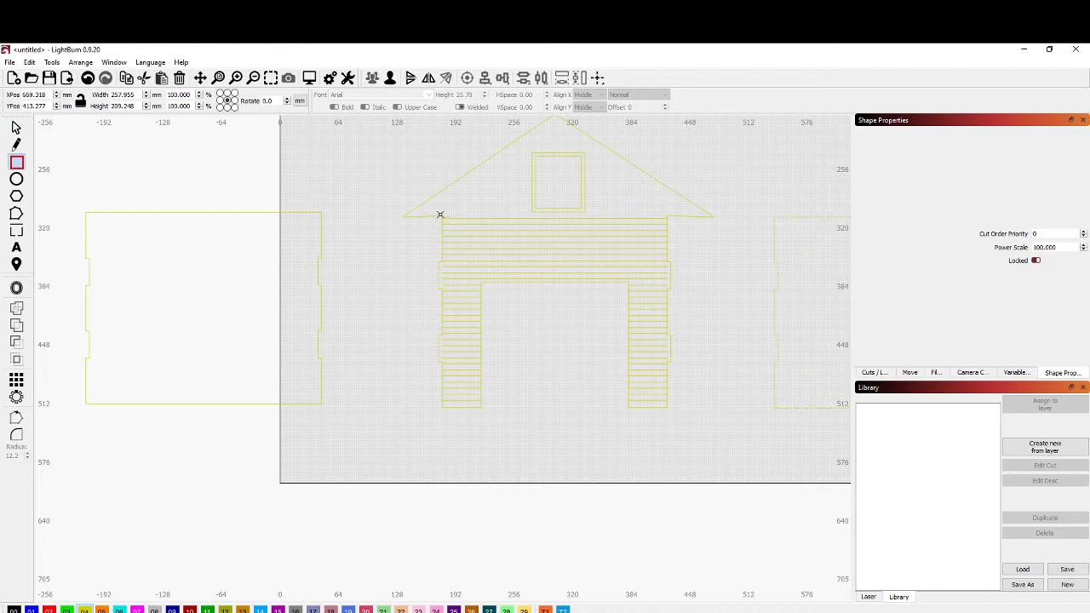
mouse_move(534, 293)
mouse_down()
mouse_move(673, 414)
mouse_move(672, 405)
mouse_up()
scroll(684, 370, up, 5)
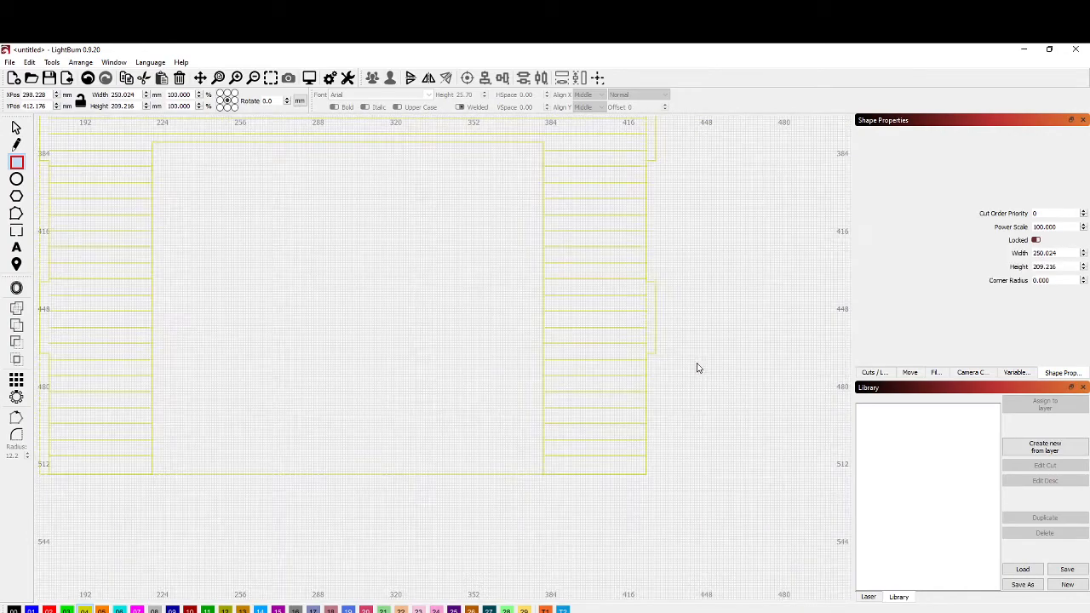
click(17, 127)
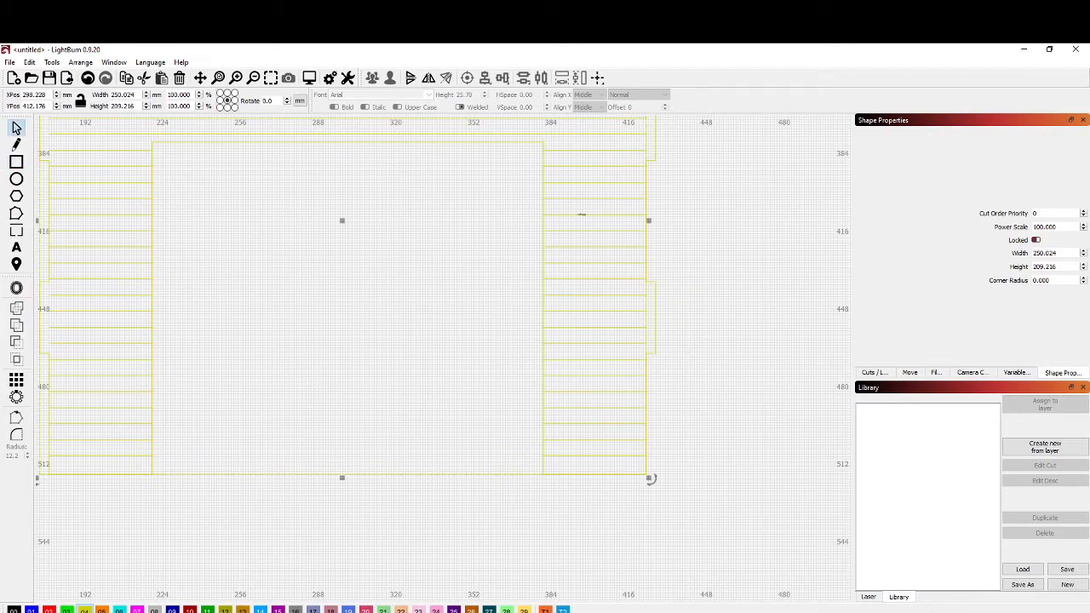
drag(651, 221, 660, 220)
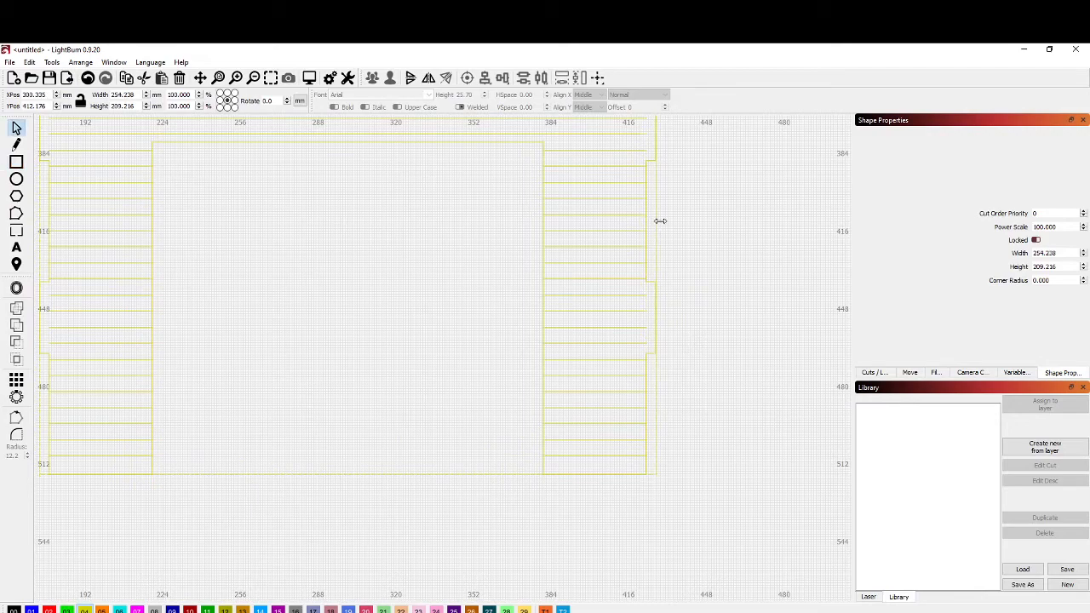
Check the rectangle's fit around the front wall and convert it to a path.
drag(270, 289, 540, 295)
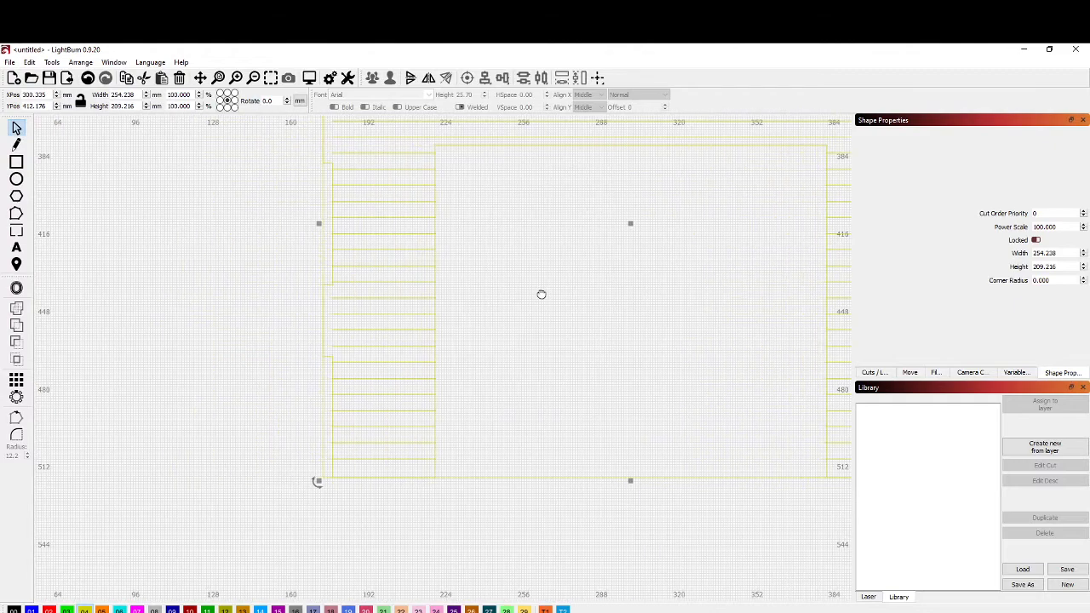
scroll(620, 317, down, 3)
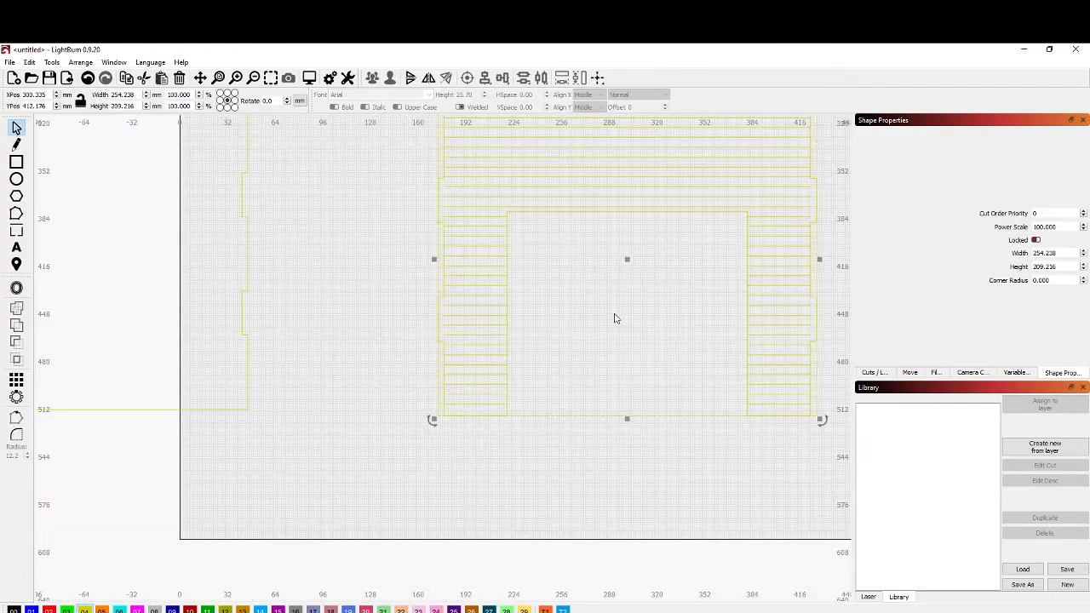
scroll(635, 258, up, 4)
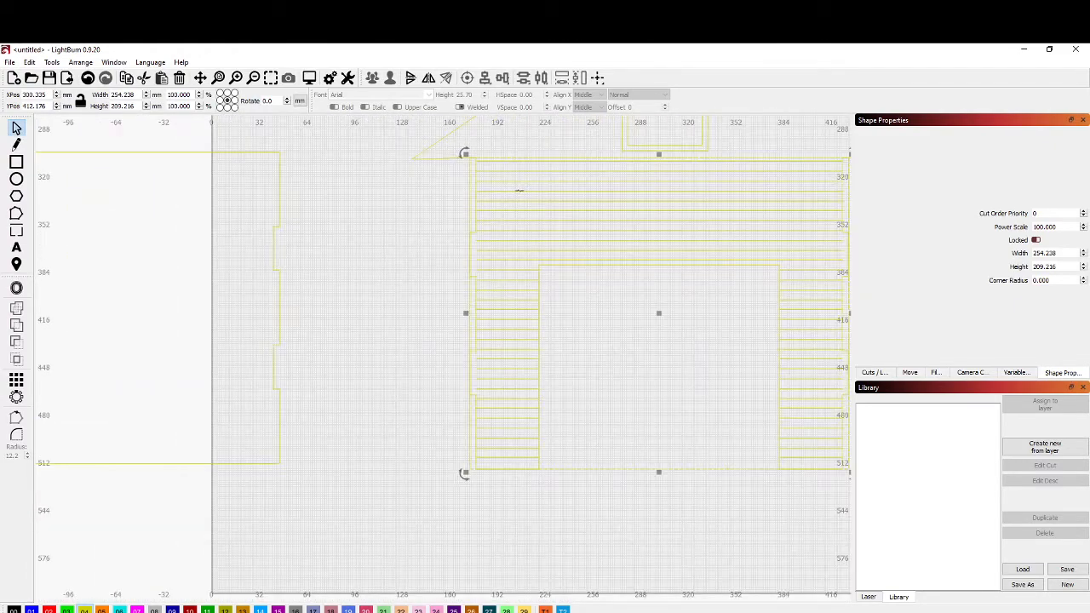
scroll(579, 201, down, 4)
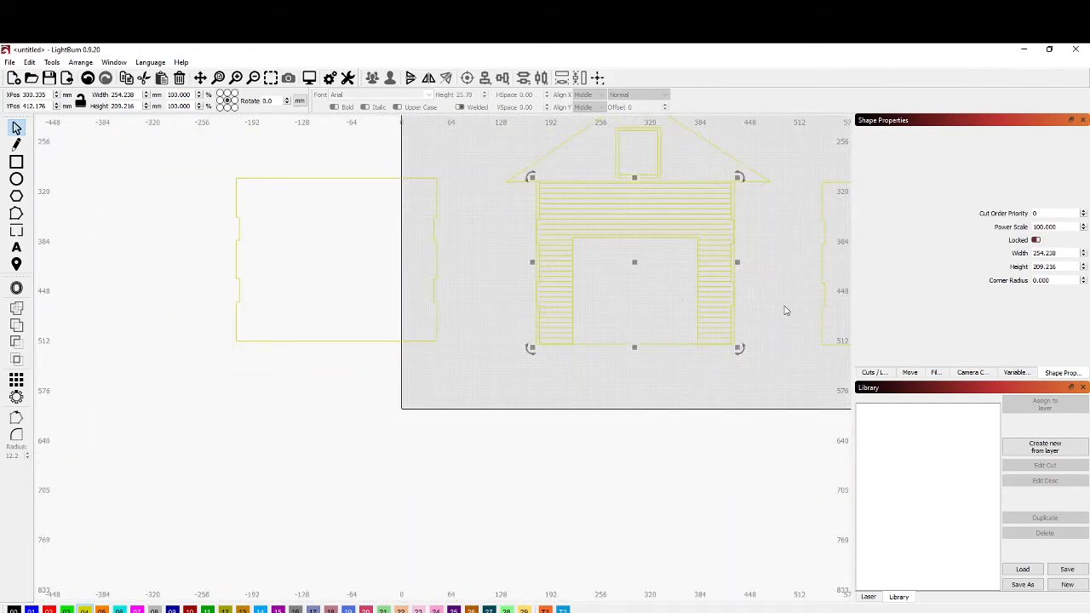
scroll(785, 309, up, 2)
right_click(705, 251)
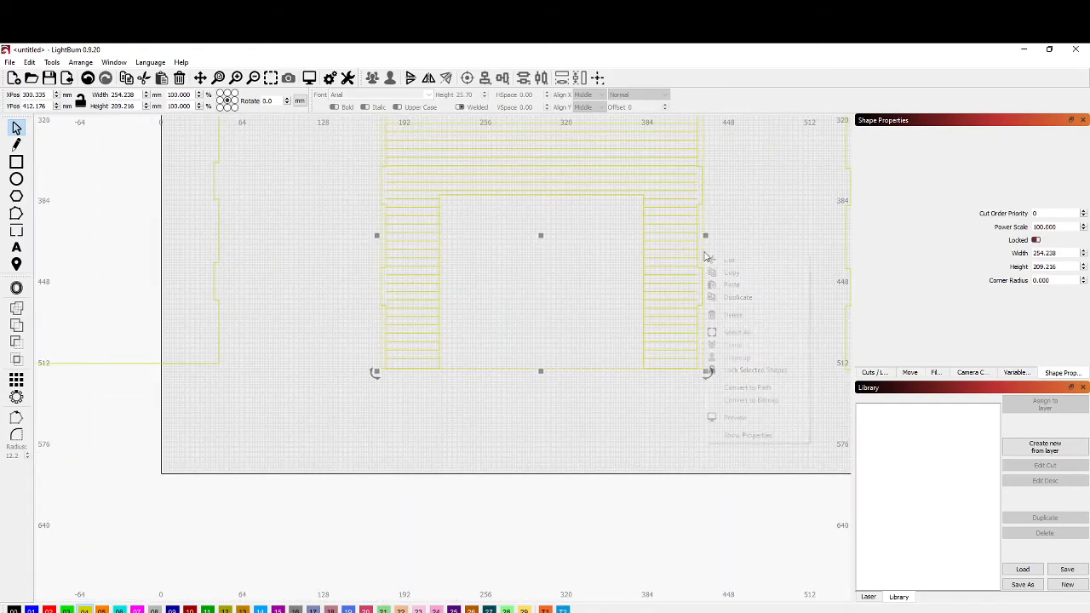
click(747, 388)
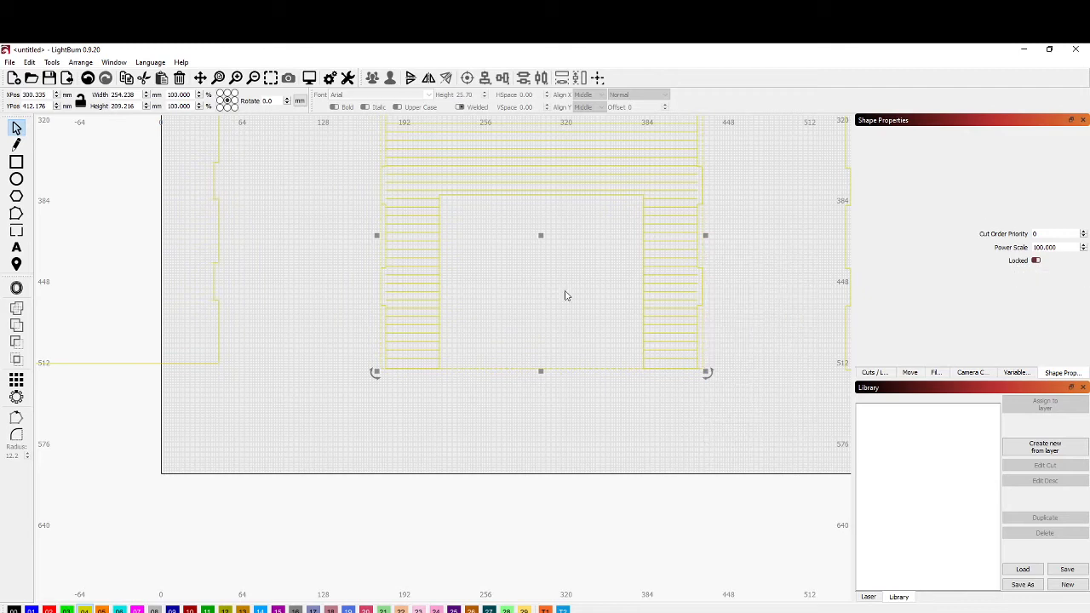
Add nodes to the path's right edge at the facing corners of the two tabs and just inside them.
click(15, 215)
scroll(730, 214, up, 3)
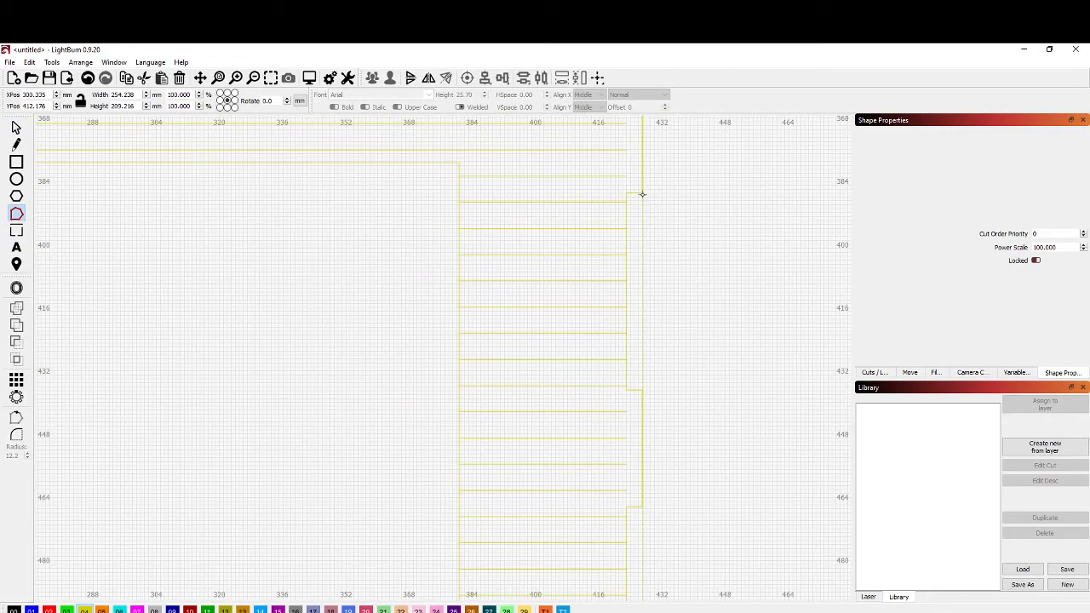
scroll(642, 189, up, 3)
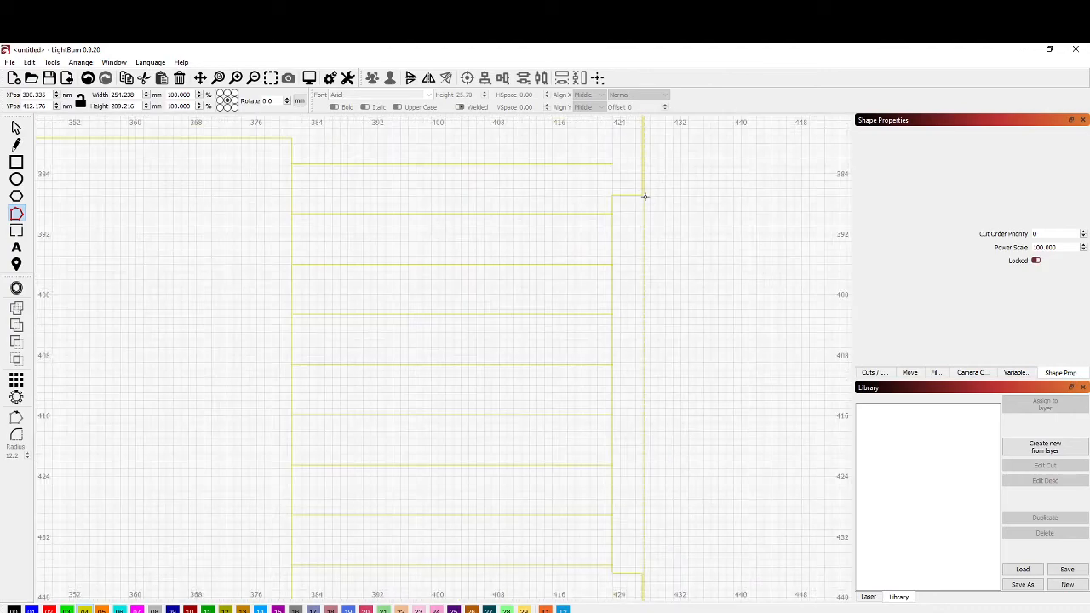
click(643, 195)
click(643, 218)
click(16, 128)
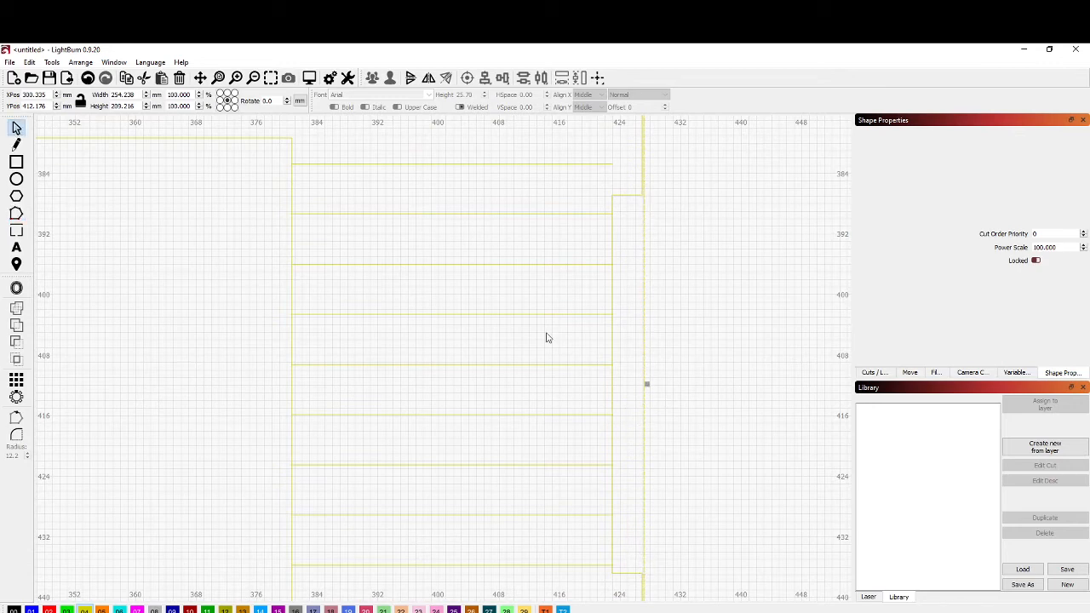
Move the two inner nodes inward to the wall's corners so the path follows the recess between the right-hand tabs.
click(19, 214)
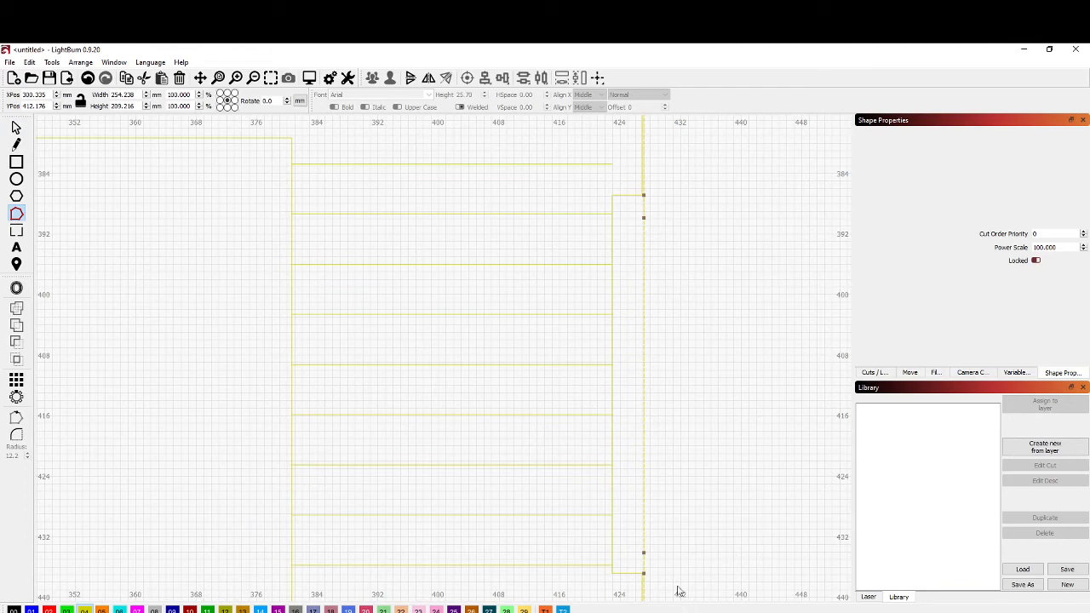
drag(644, 554, 612, 572)
drag(644, 217, 614, 195)
scroll(644, 220, up, 1)
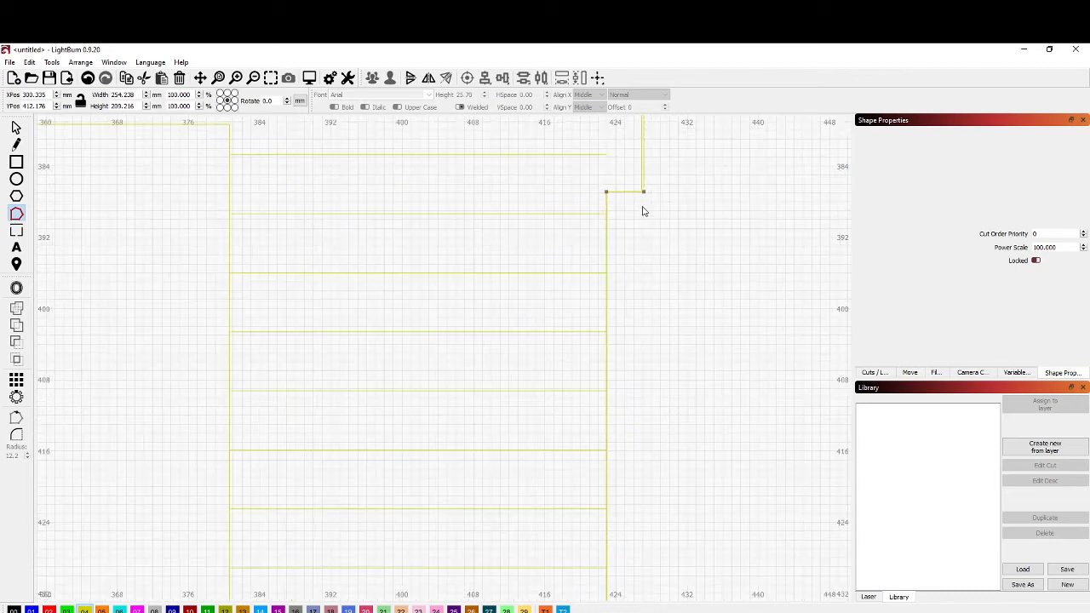
Shift the node pairs at the recess's upper and lower ends slightly outward, widening the path to about 254.4 mm.
scroll(644, 211, up, 2)
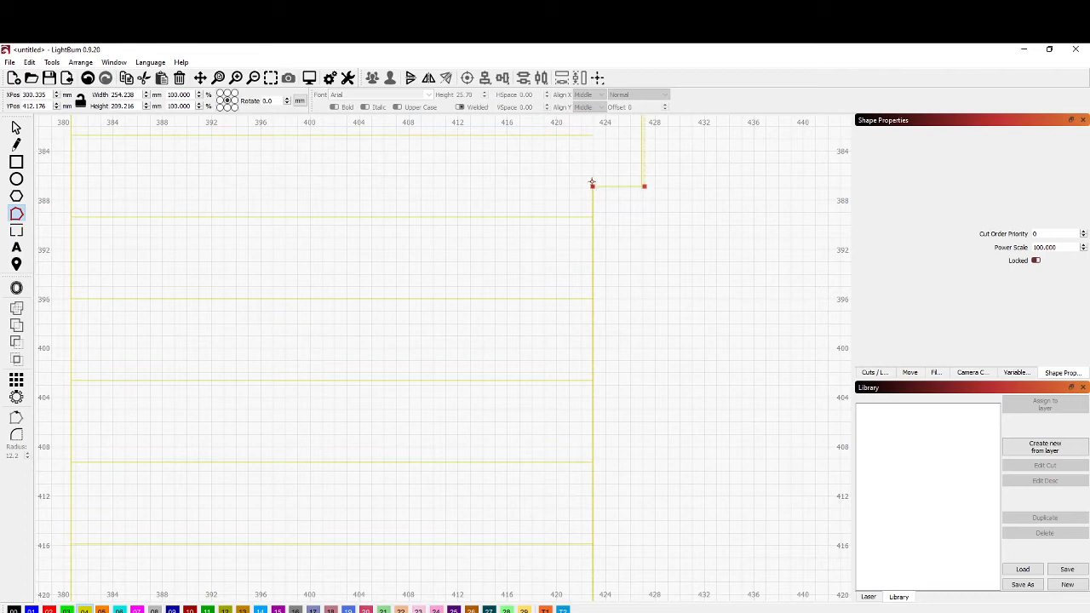
scroll(631, 167, up, 5)
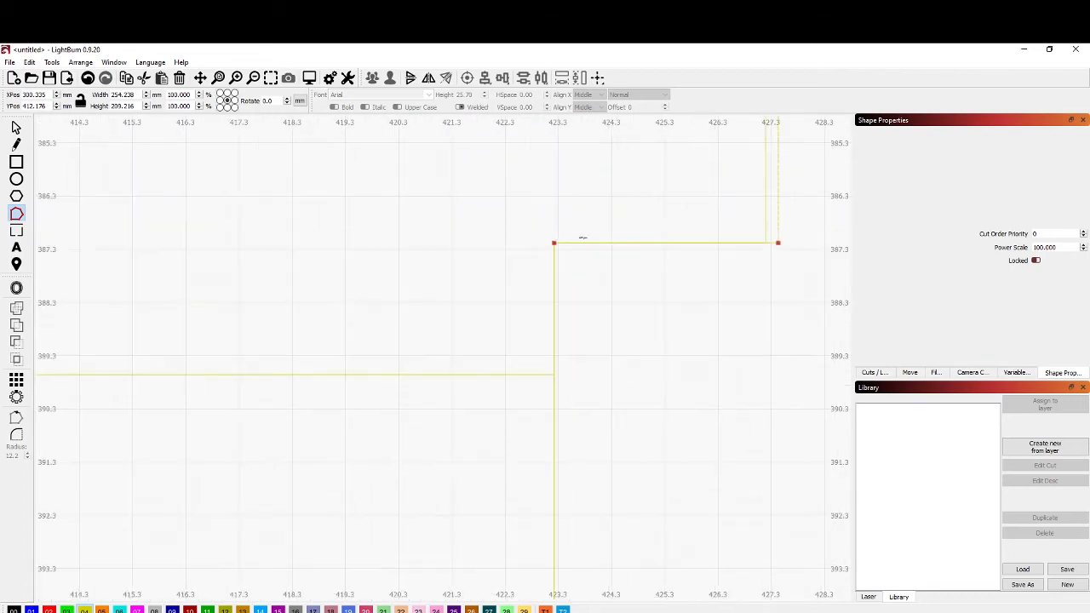
mouse_move(554, 243)
mouse_down()
mouse_move(555, 233)
mouse_move(559, 243)
mouse_up()
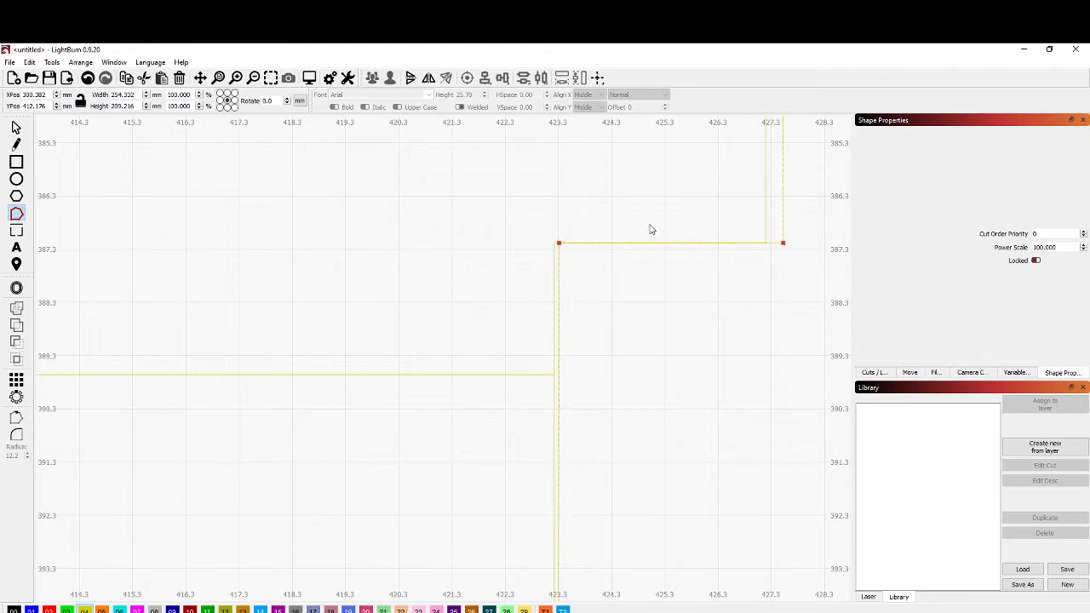
click(782, 243)
scroll(682, 255, down, 6)
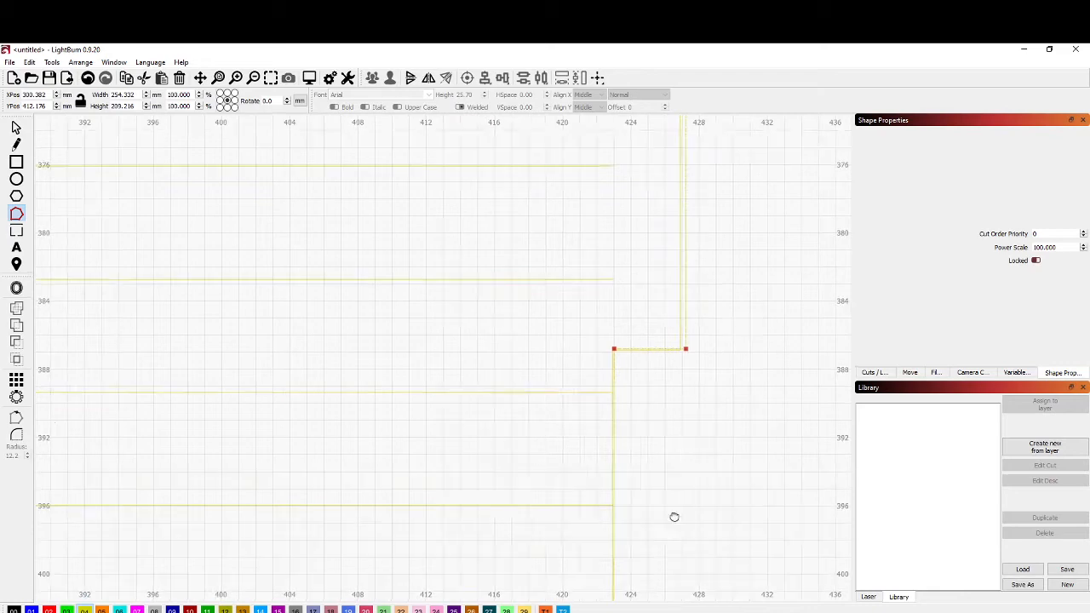
scroll(611, 335, down, 5)
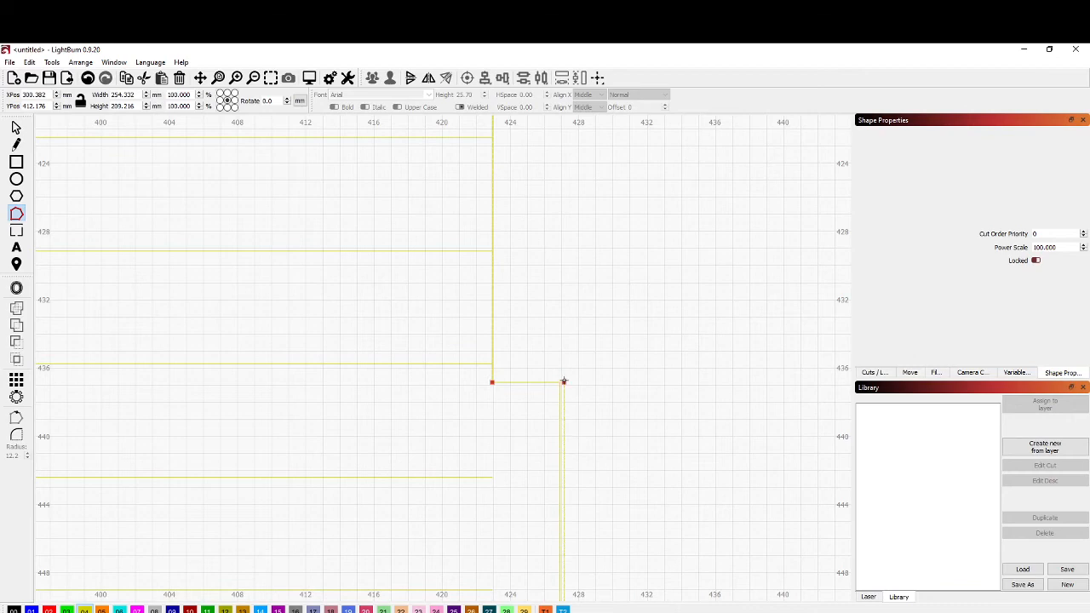
drag(563, 381, 568, 389)
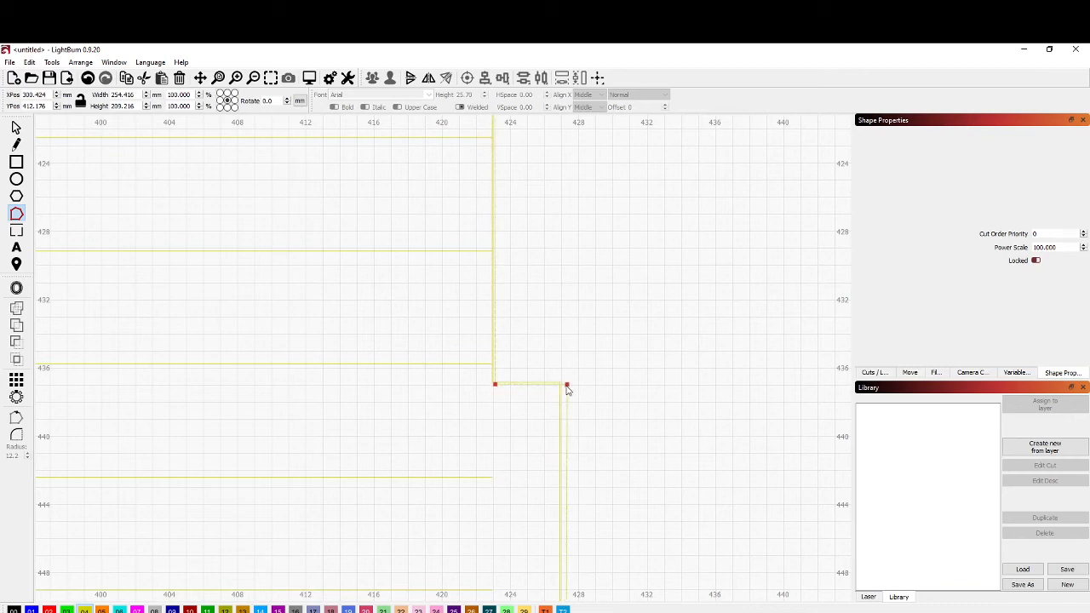
Draw a narrow rectangle about 4.2 by 50 mm from the lower right tab's underside to the front wall's bottom edge.
scroll(568, 390, down, 8)
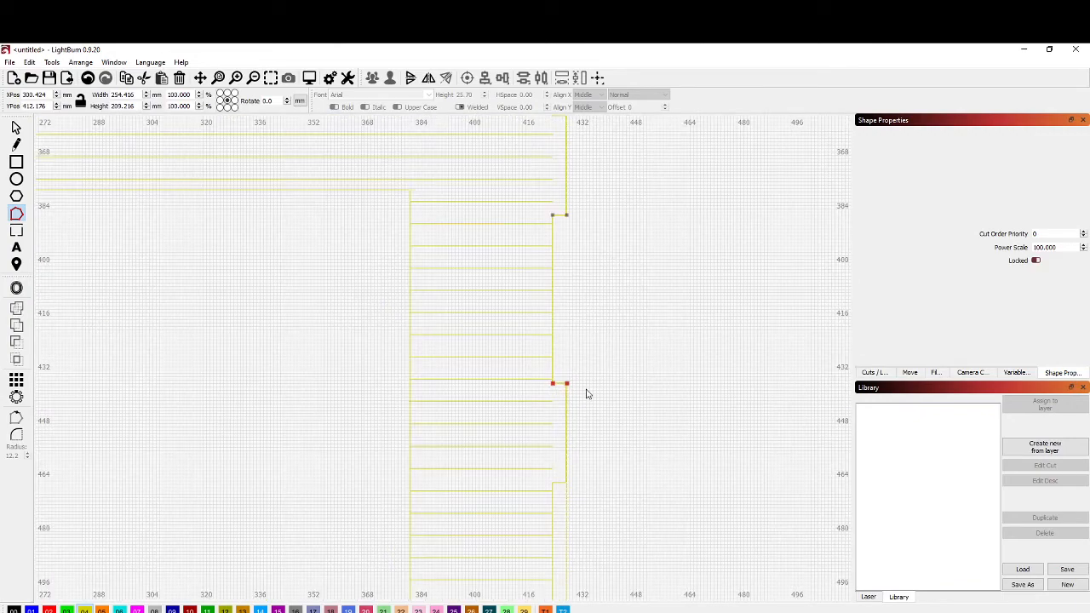
scroll(587, 395, down, 4)
scroll(576, 402, up, 6)
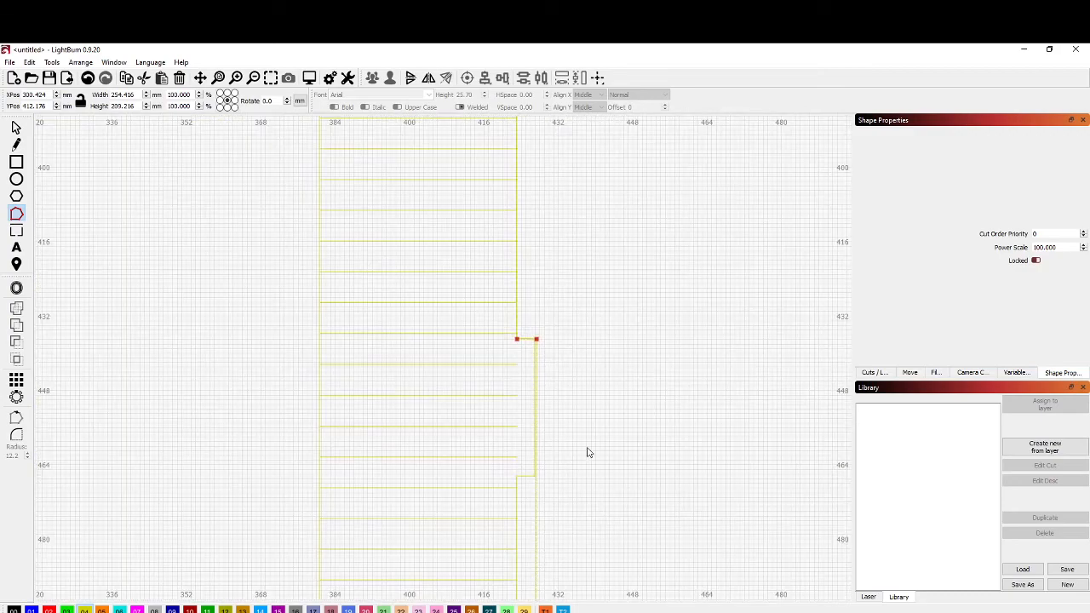
scroll(587, 448, down, 3)
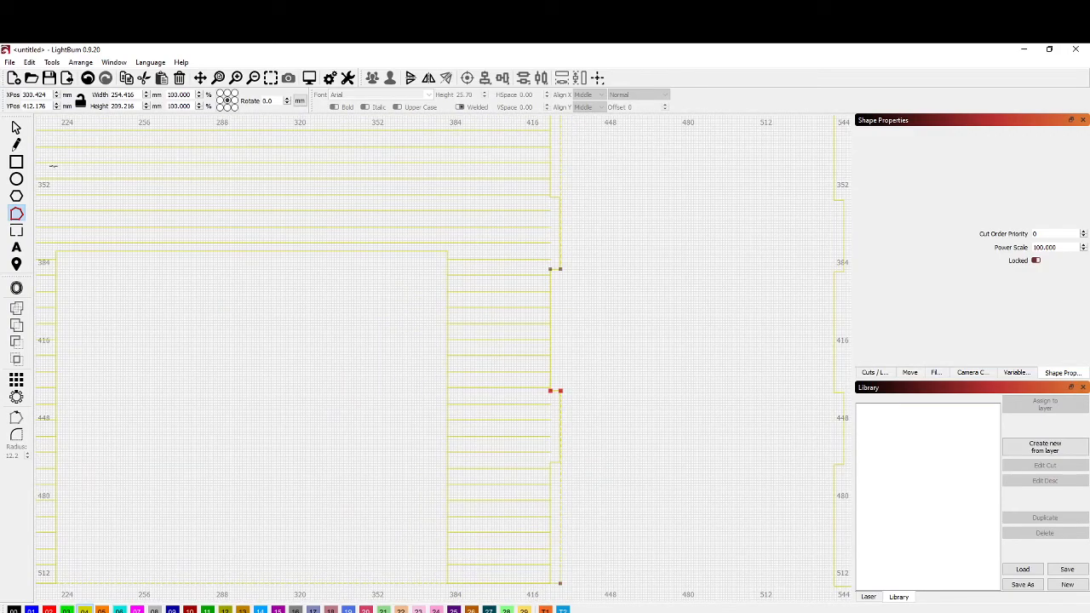
click(17, 162)
drag(550, 462, 562, 584)
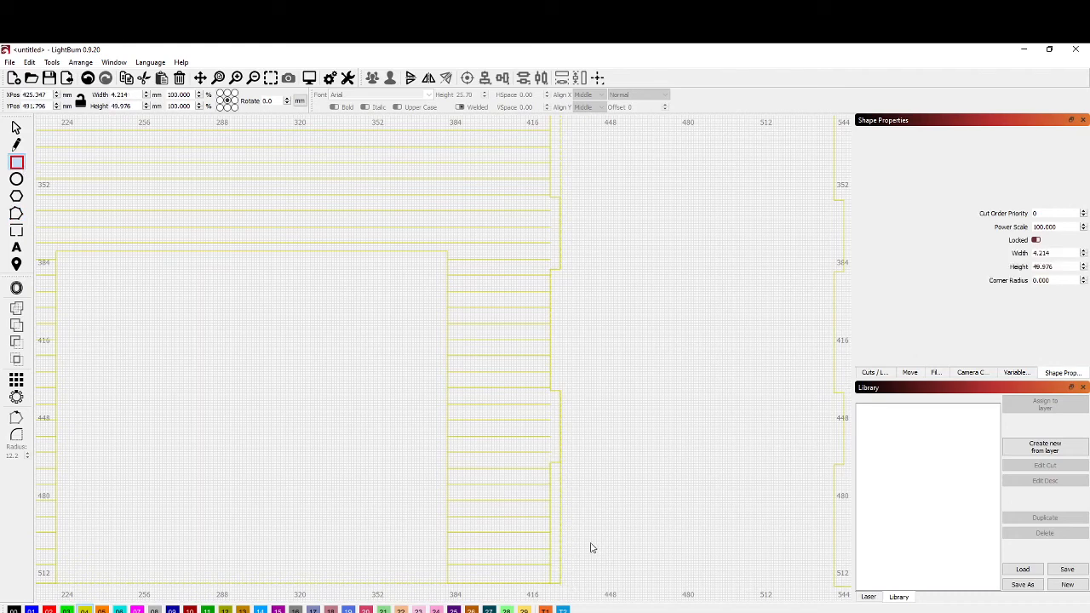
scroll(589, 544, up, 4)
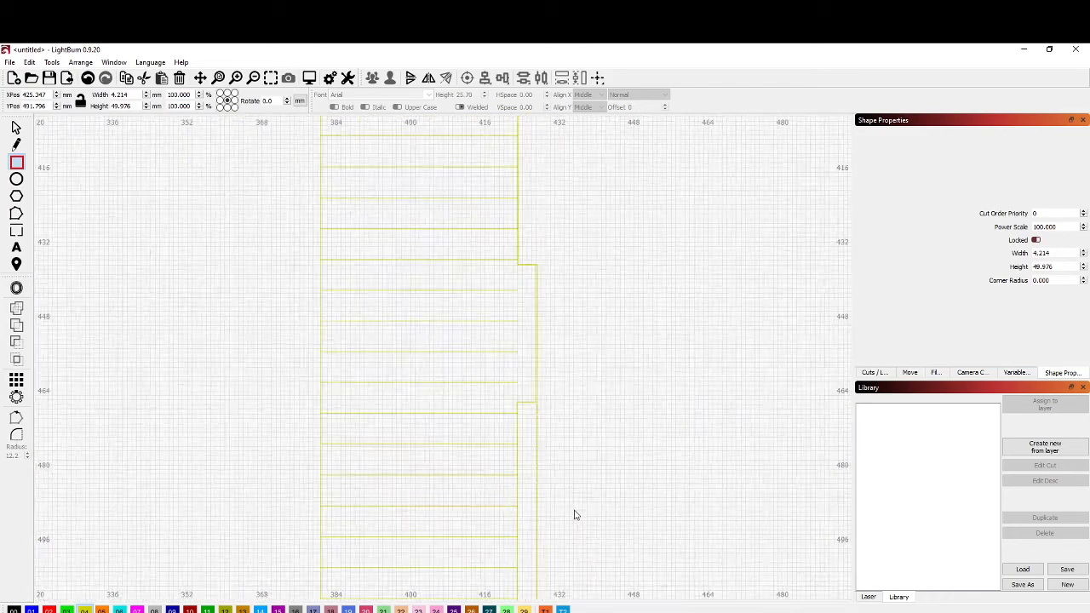
Resize the narrow rectangle to about 4.9 by 50.1 mm so it extends slightly past the path's right edge and the tab's underside.
click(16, 127)
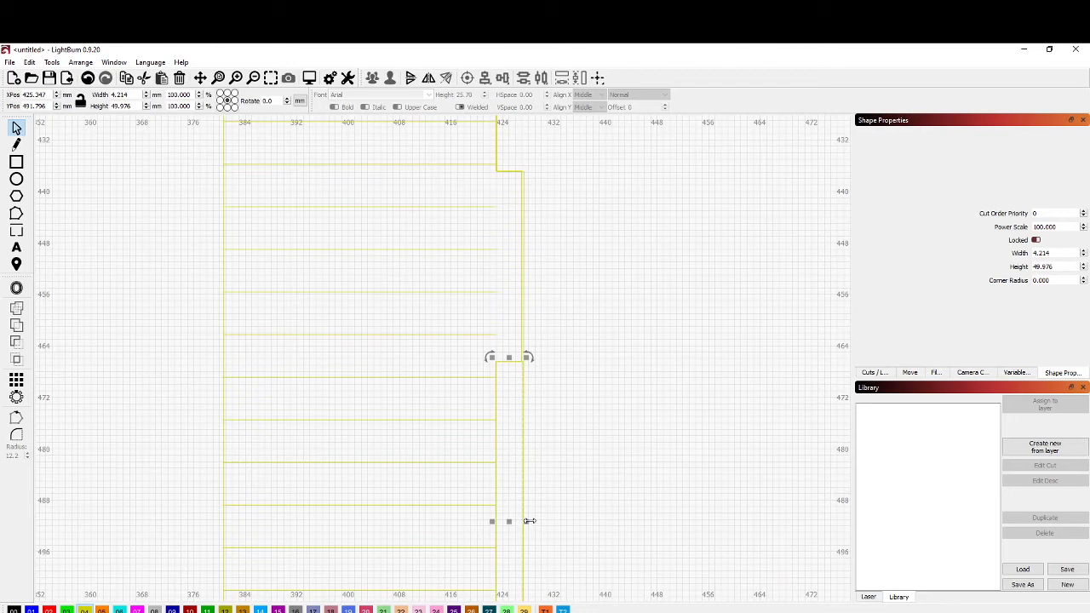
drag(527, 523, 531, 521)
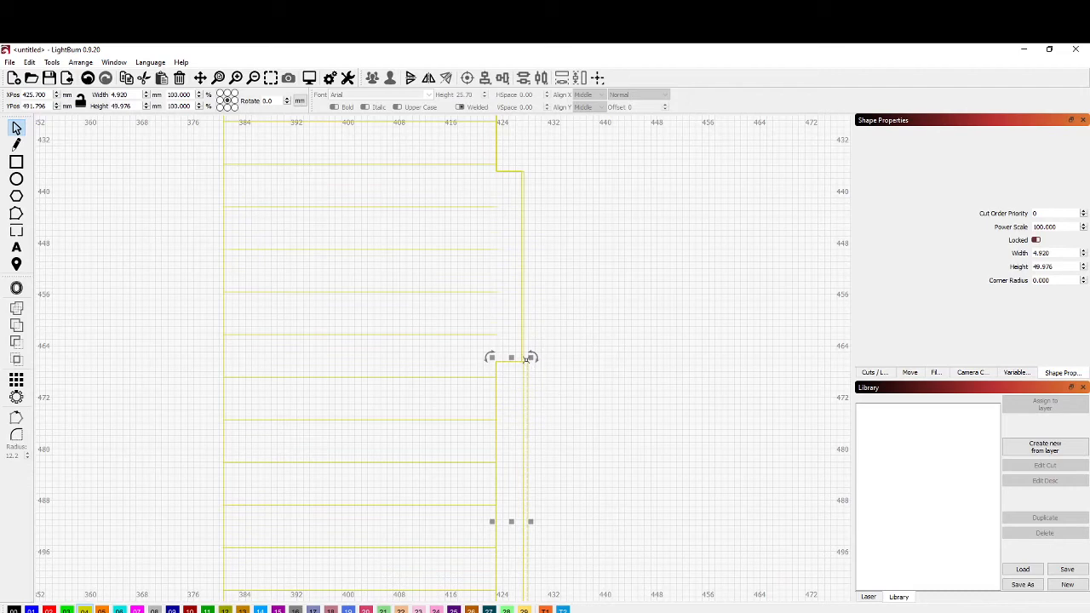
drag(511, 357, 513, 355)
scroll(513, 356, up, 3)
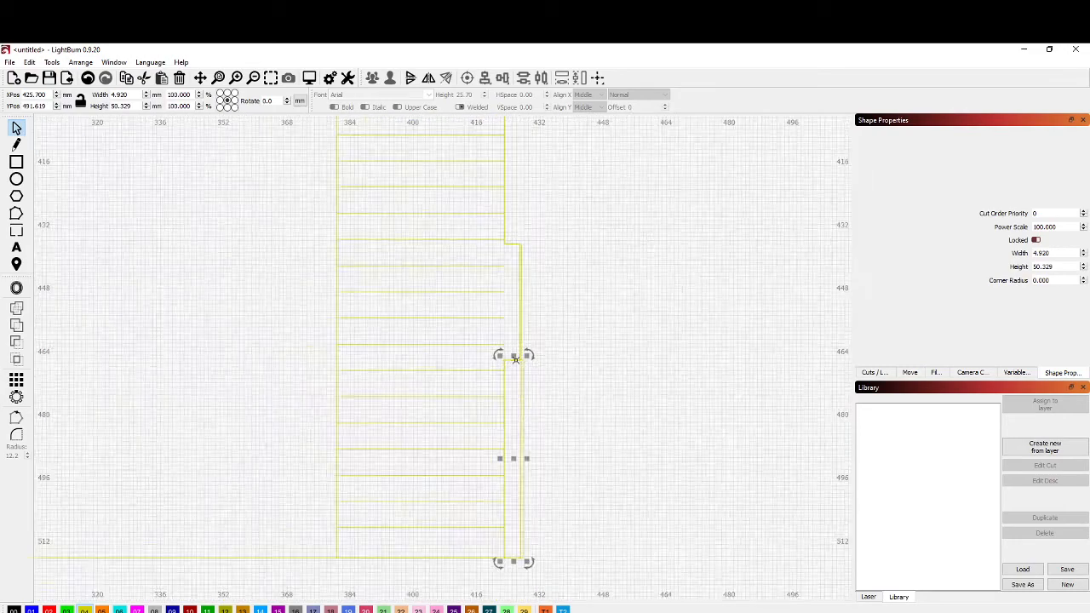
drag(512, 353, 511, 356)
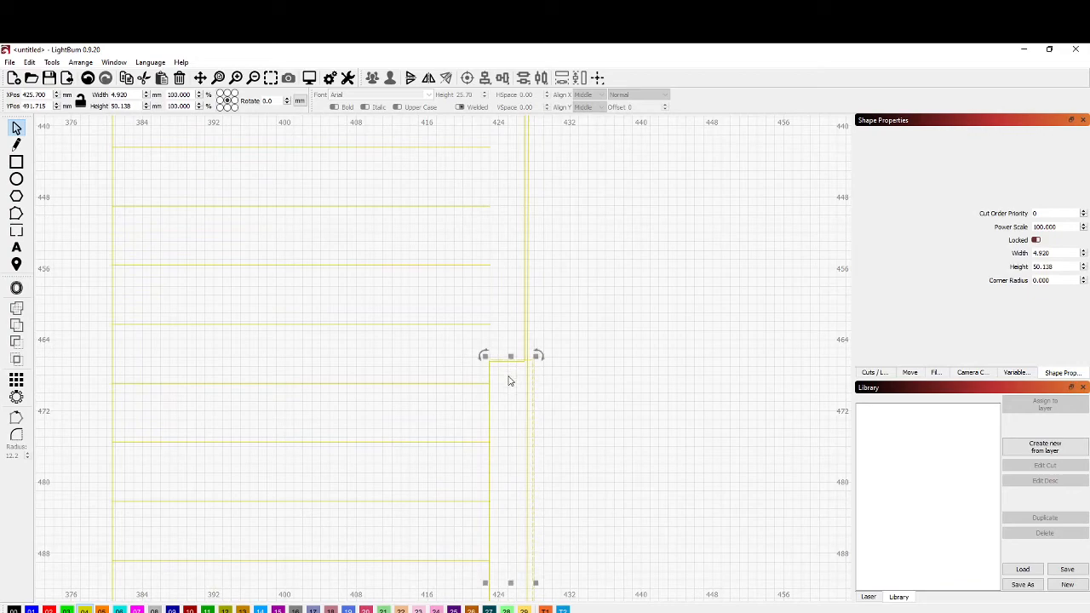
scroll(509, 375, down, 5)
scroll(507, 377, down, 3)
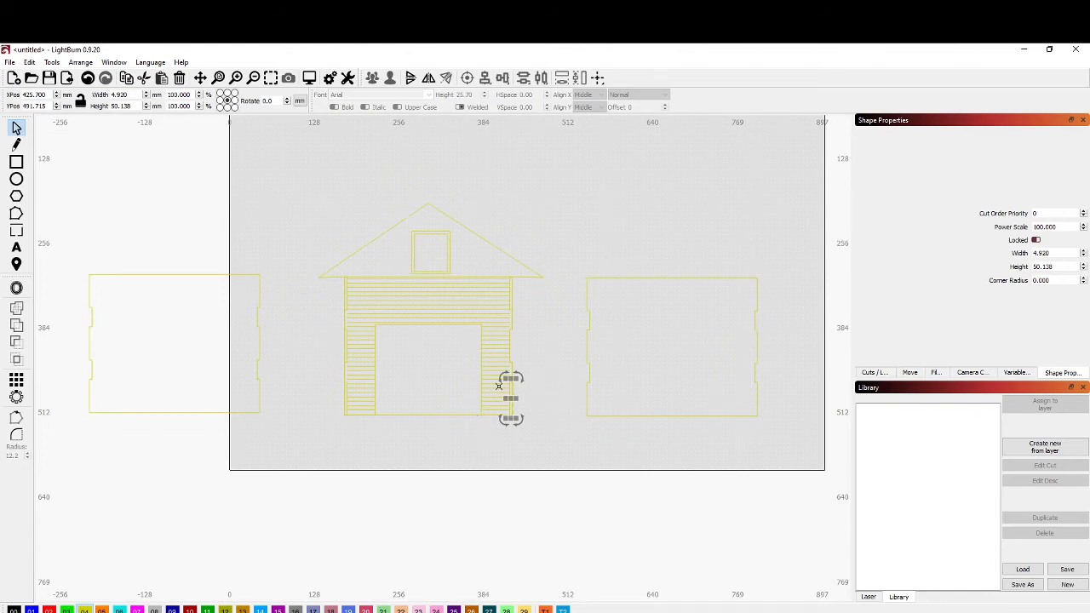
Subtract the narrow rectangle from the front-wall outline path to form the recess below the lower right tab.
scroll(518, 378, up, 3)
scroll(541, 351, down, 1)
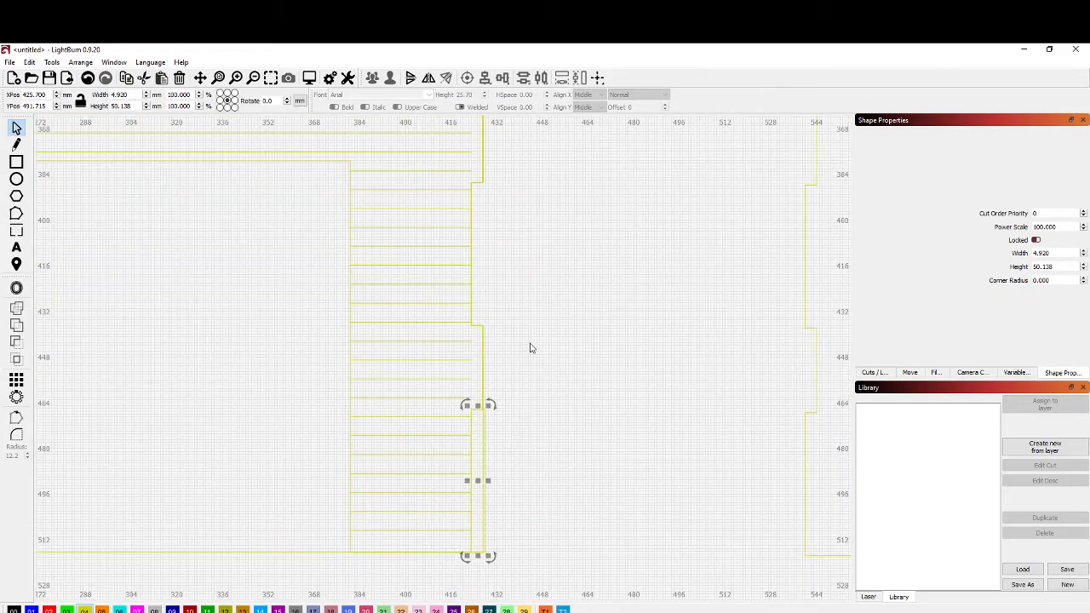
scroll(506, 259, down, 2)
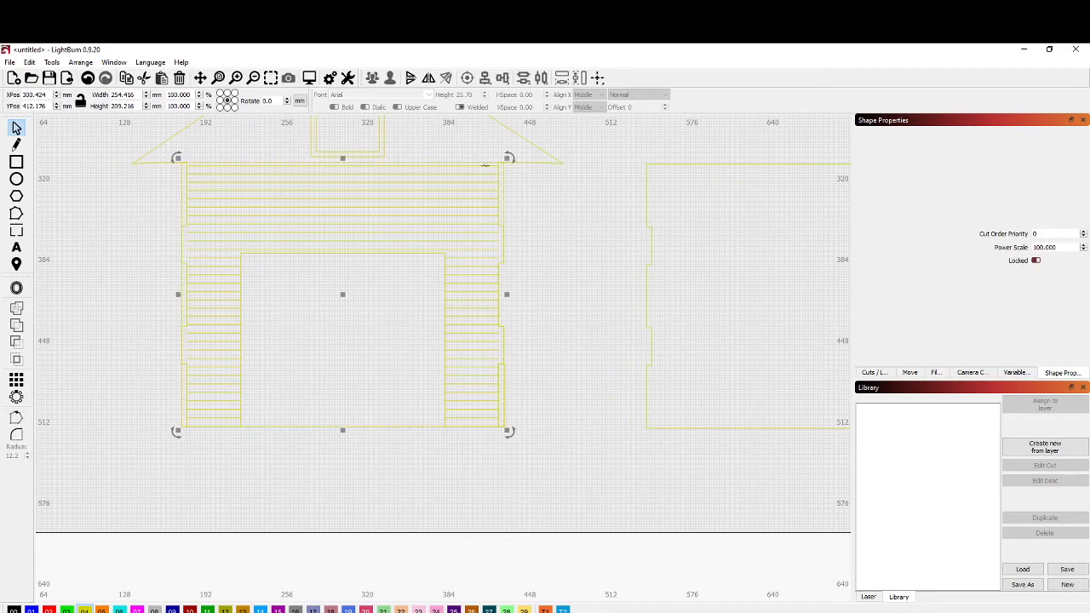
scroll(497, 393, up, 8)
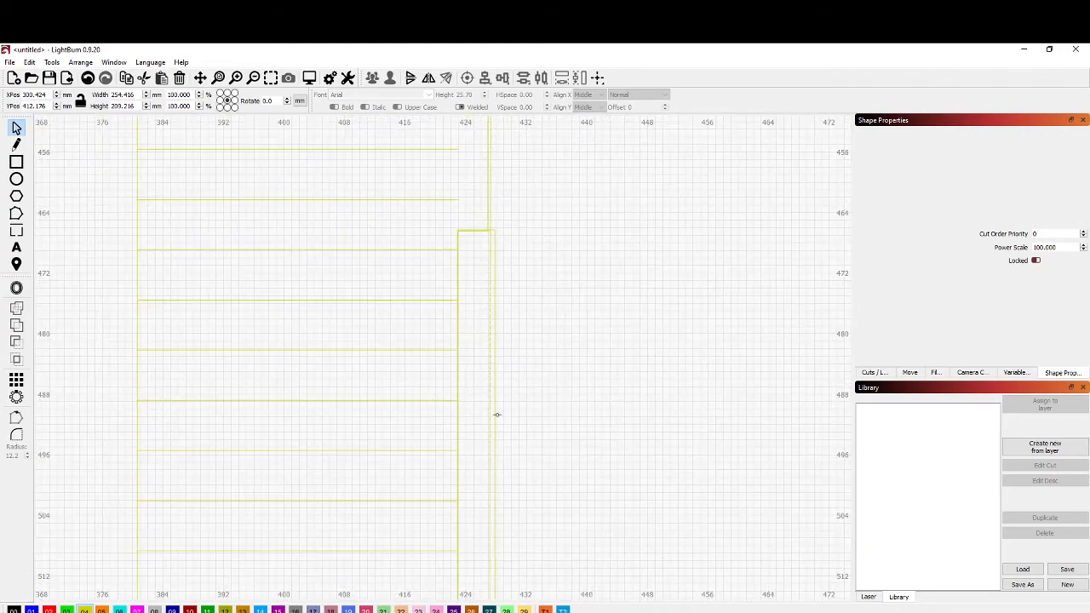
shift+click(496, 417)
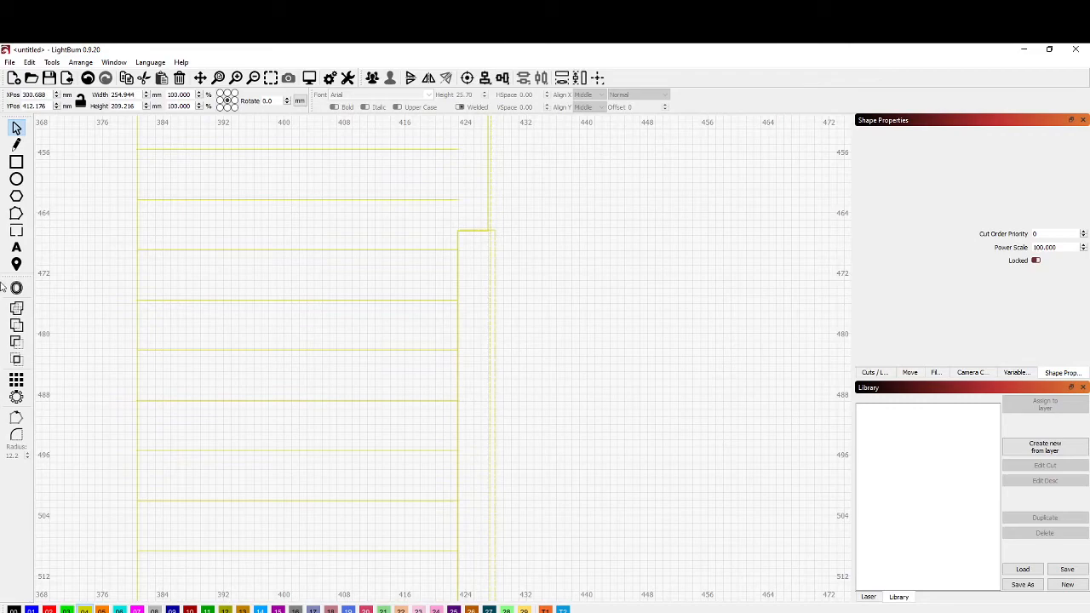
click(15, 343)
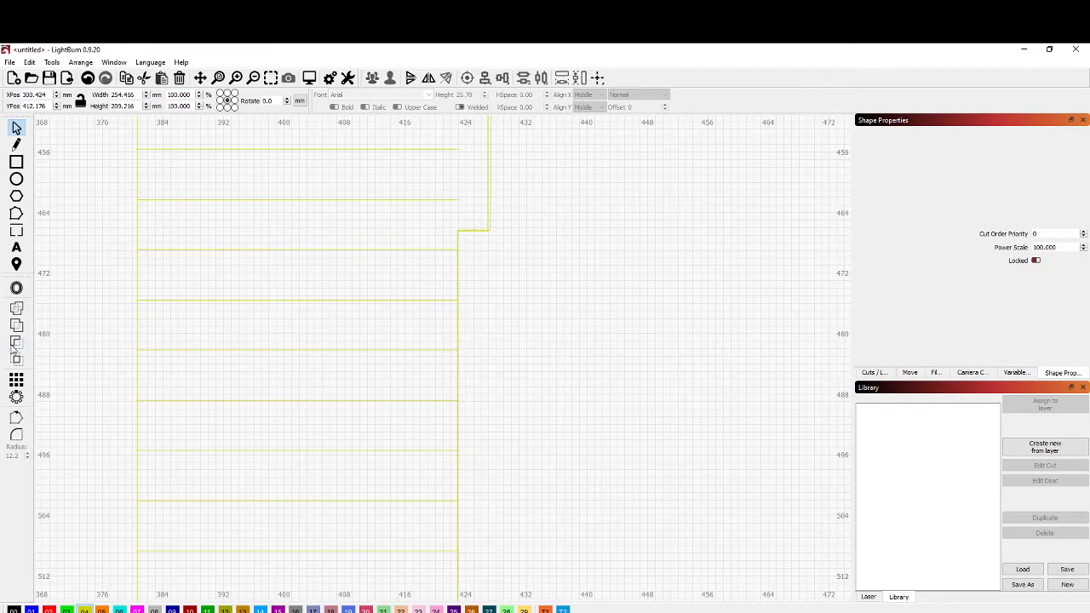
Line up the outline path's tabbed edge with the right side wall's notched edge to check their fit.
scroll(489, 328, down, 6)
scroll(327, 268, down, 1)
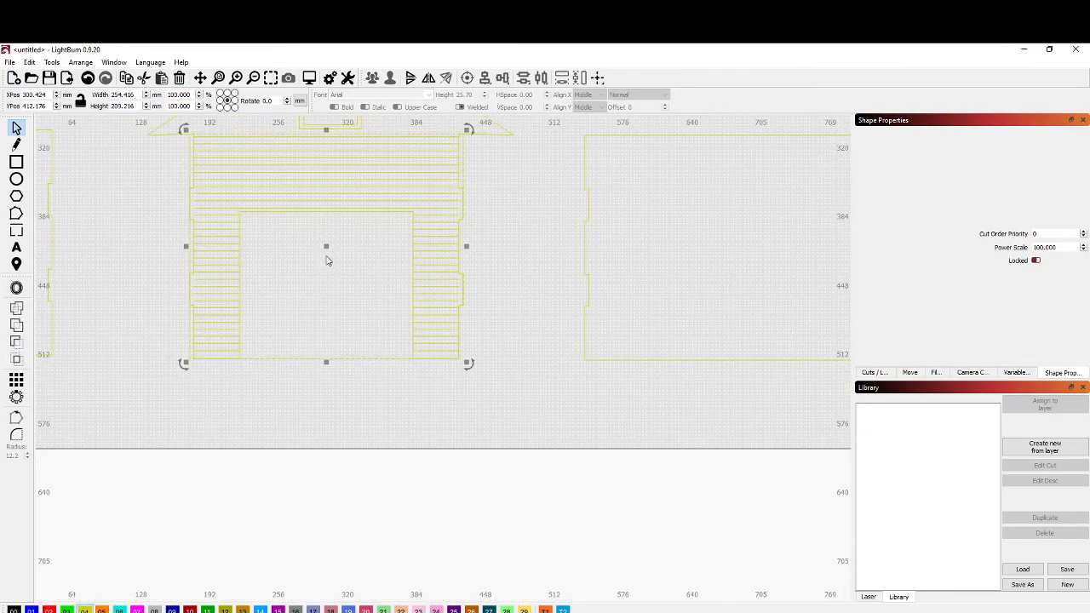
drag(327, 245, 452, 246)
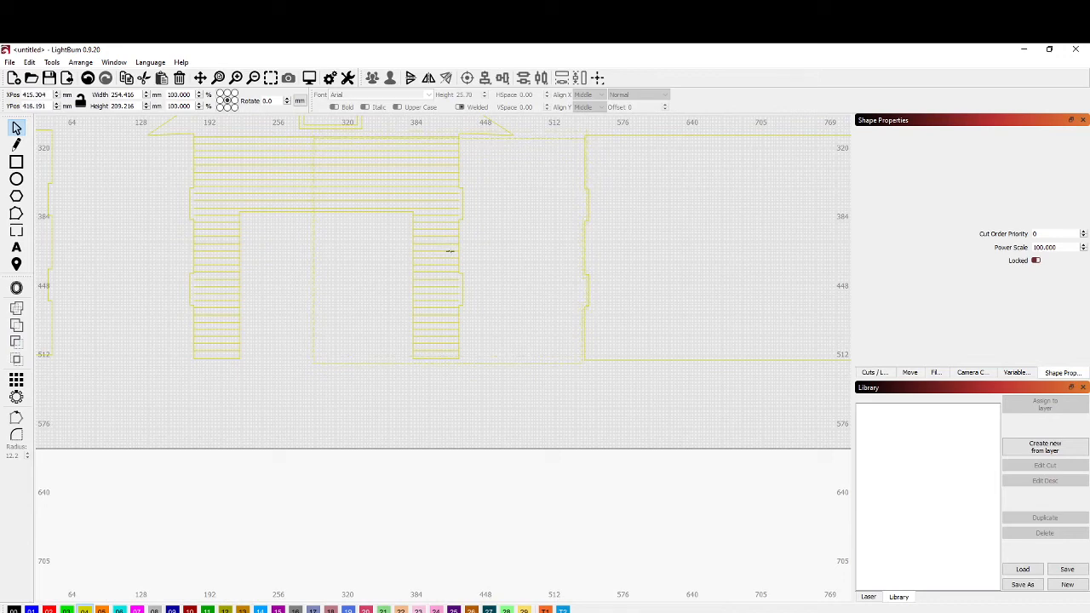
drag(449, 249, 451, 250)
scroll(503, 273, up, 5)
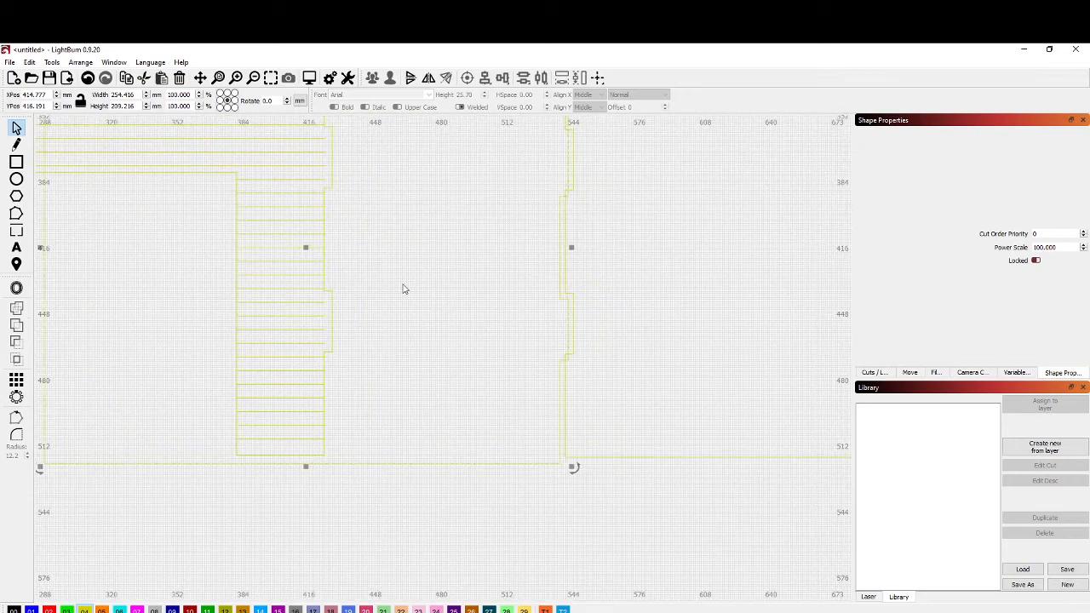
drag(308, 247, 313, 247)
scroll(392, 281, down, 4)
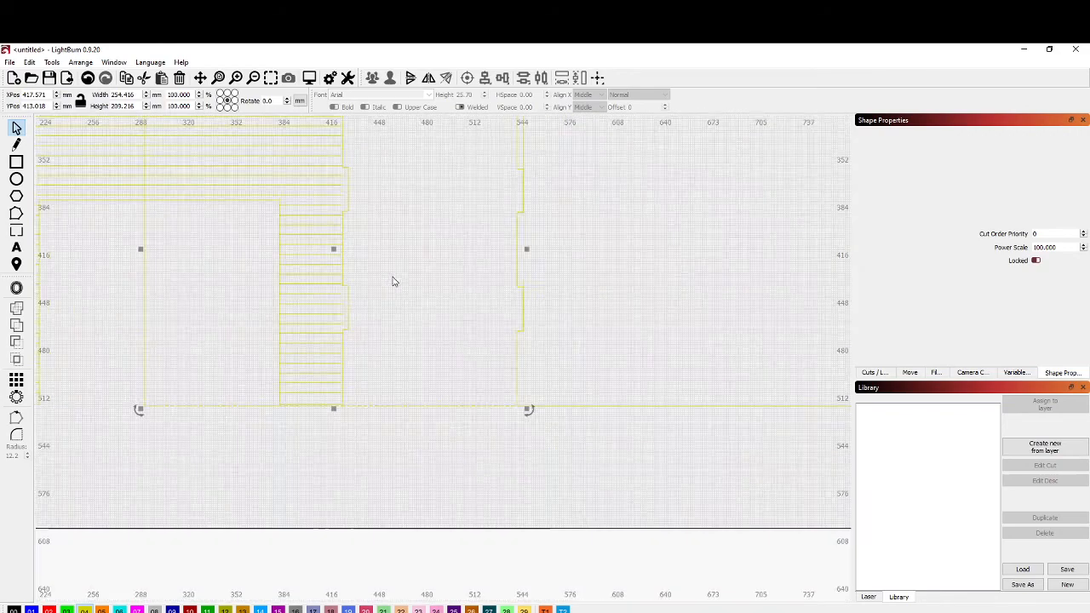
Move the outline path directly below the front wall, clear of the other pieces.
scroll(386, 288, down, 2)
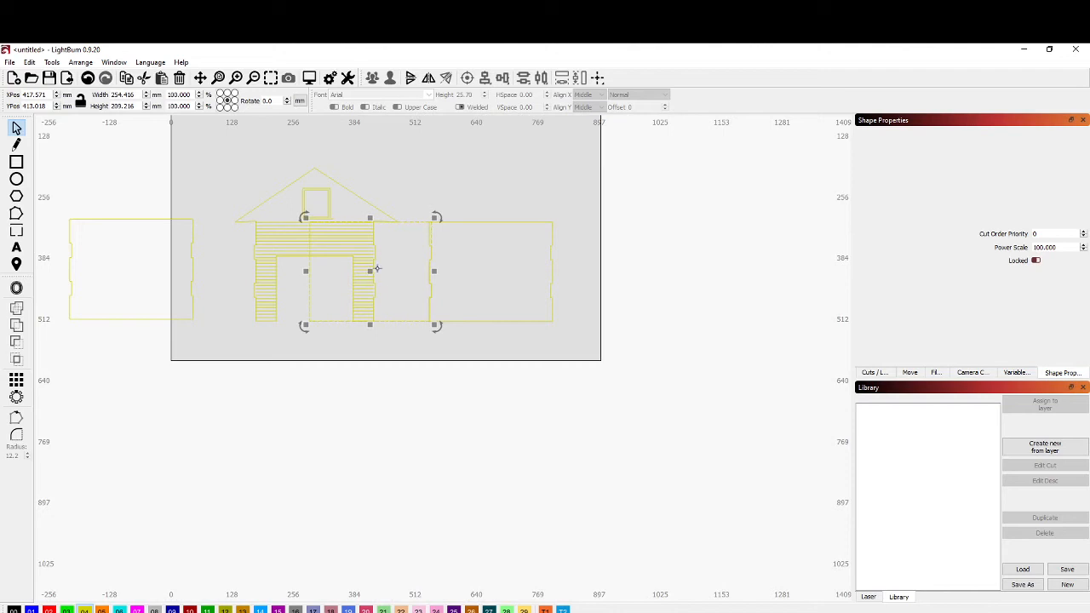
drag(372, 275, 314, 385)
drag(586, 189, 402, 383)
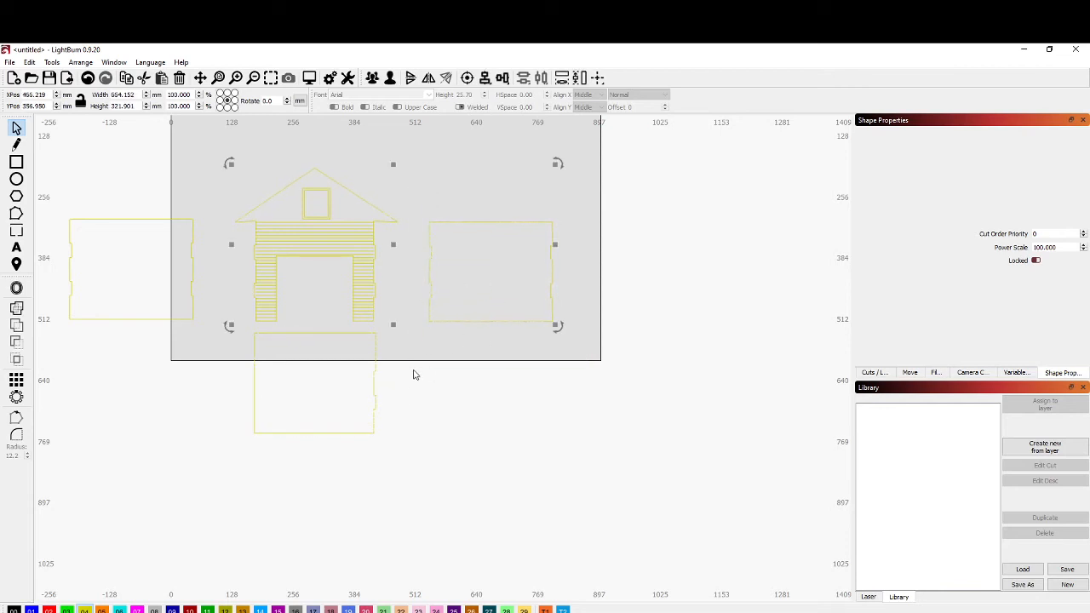
click(414, 375)
scroll(411, 365, down, 2)
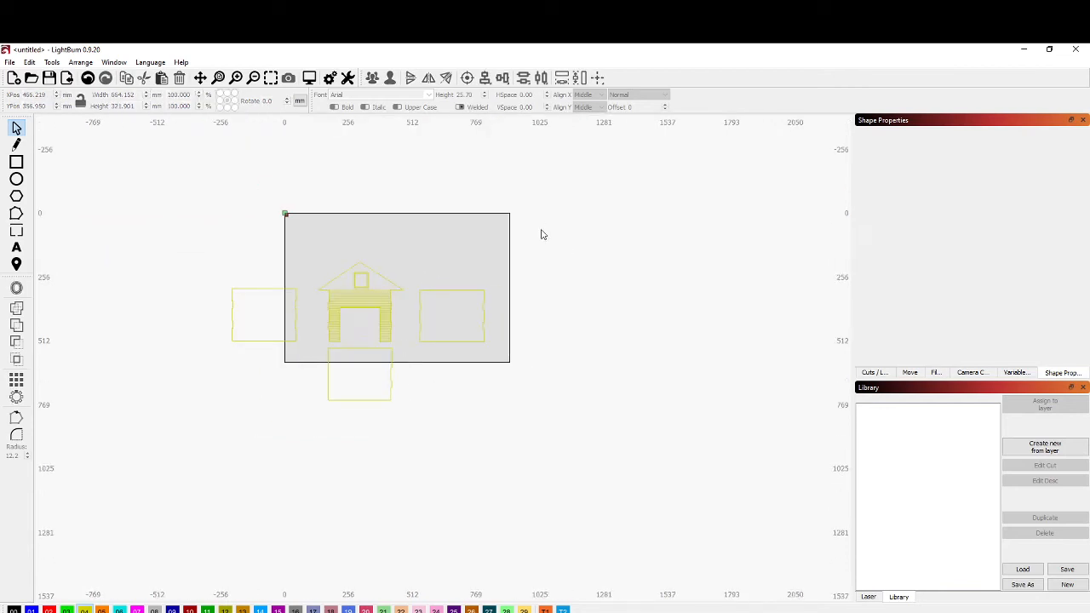
Move the left side wall inside the work area, into the bed's upper-left corner.
drag(550, 224, 181, 449)
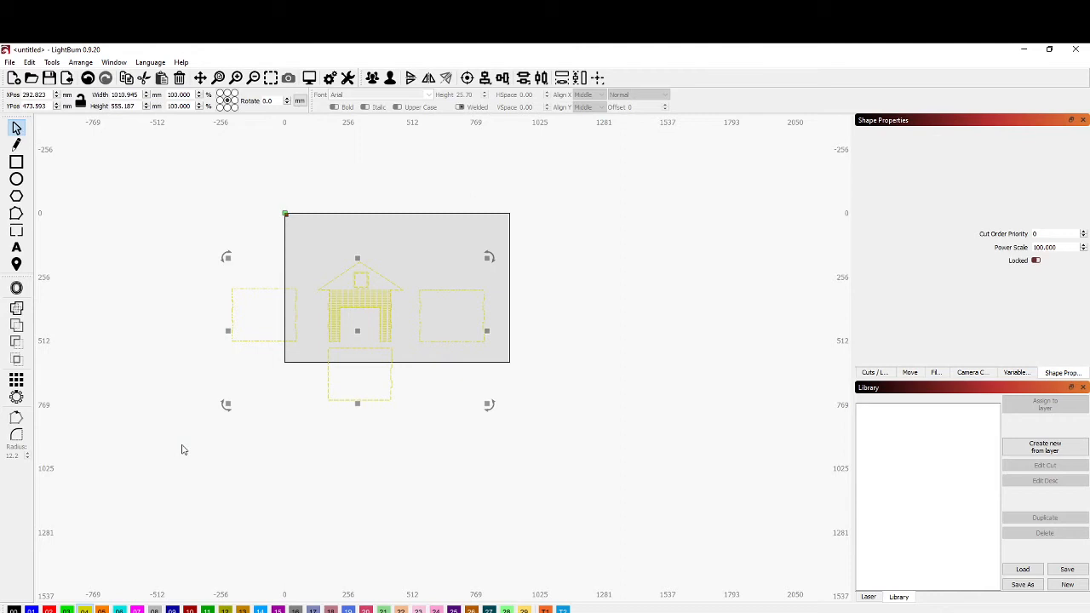
click(264, 435)
click(268, 291)
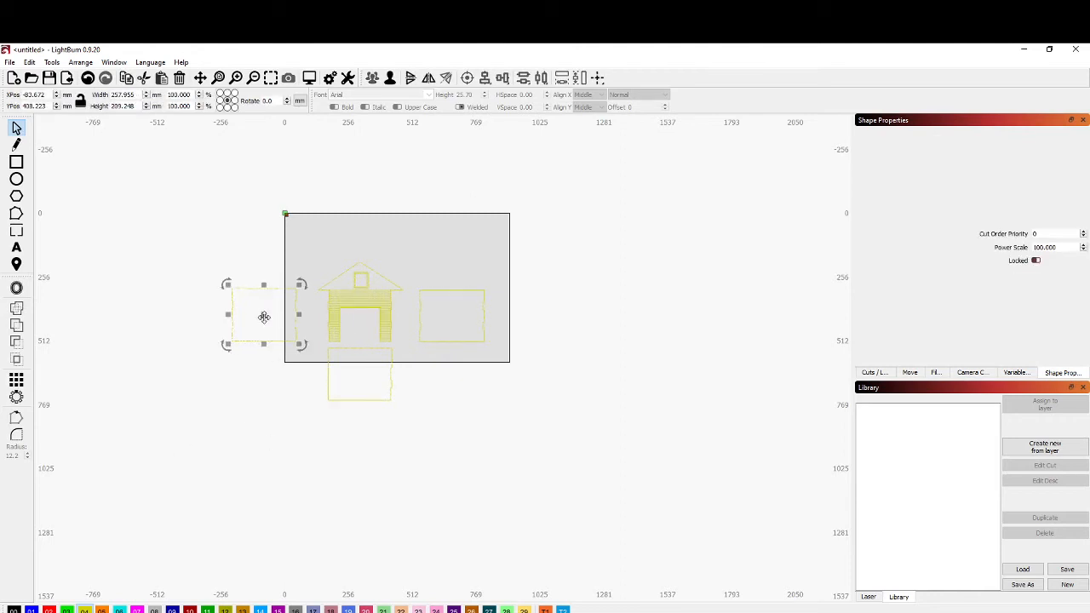
drag(265, 314, 325, 244)
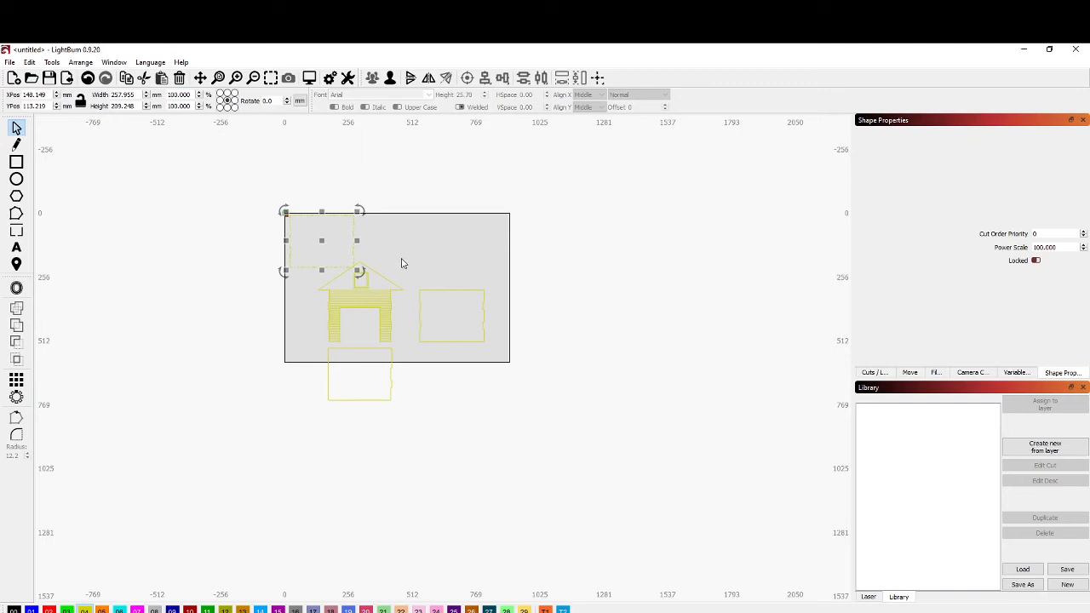
Try to move the front wall to the bed's upper-right corner, and undo that move.
drag(402, 257, 361, 351)
drag(357, 301, 485, 231)
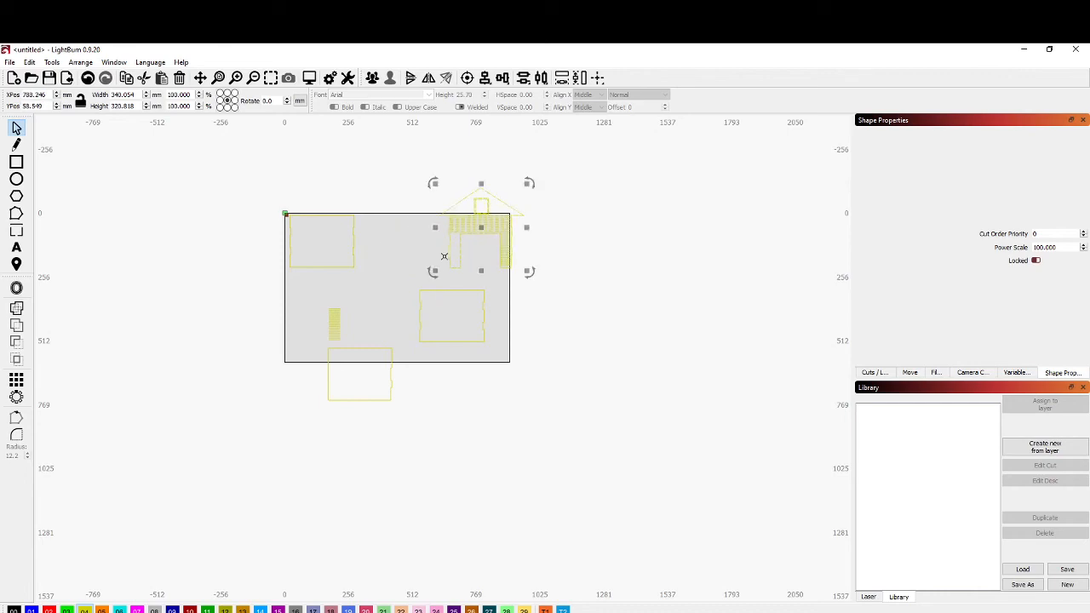
key(ctrl+z)
Include the left siding strip in the front wall's selection and move the whole wall to the bed's upper-right area.
scroll(340, 350, up, 10)
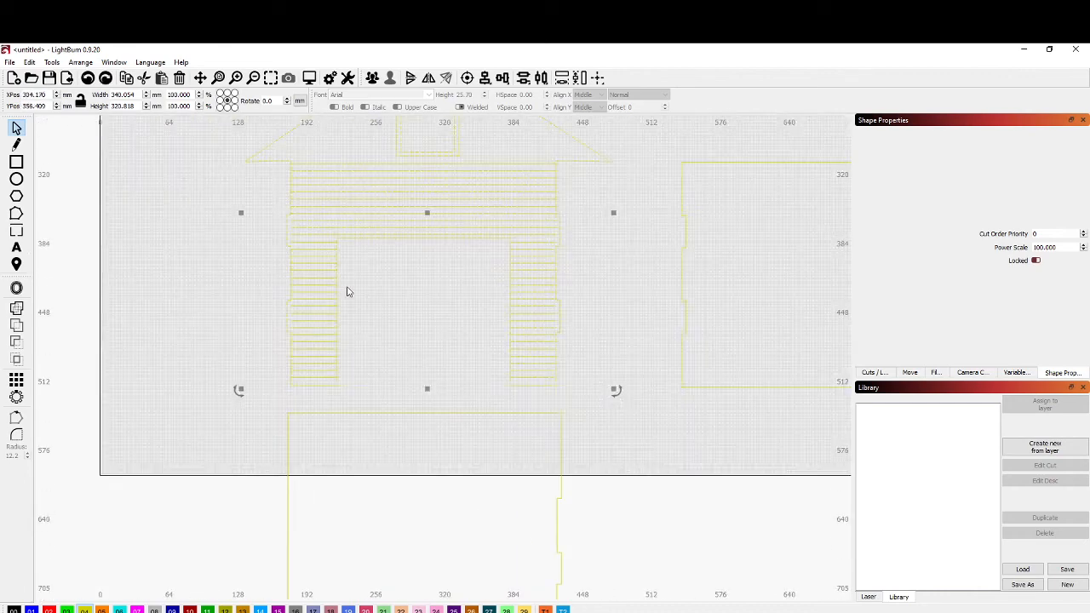
drag(318, 220, 281, 418)
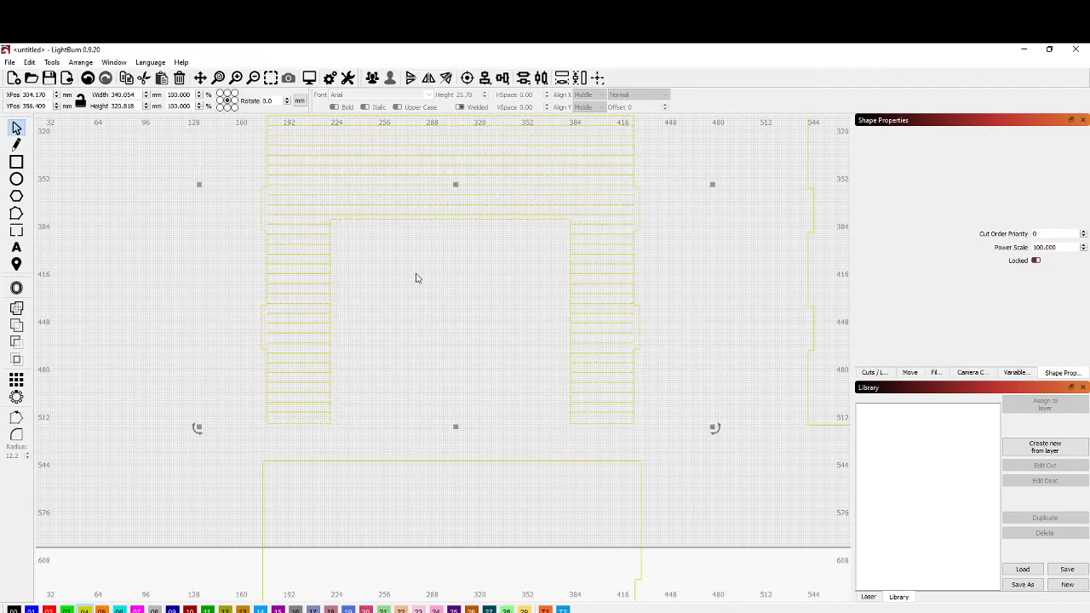
drag(454, 185, 806, 65)
scroll(599, 338, down, 3)
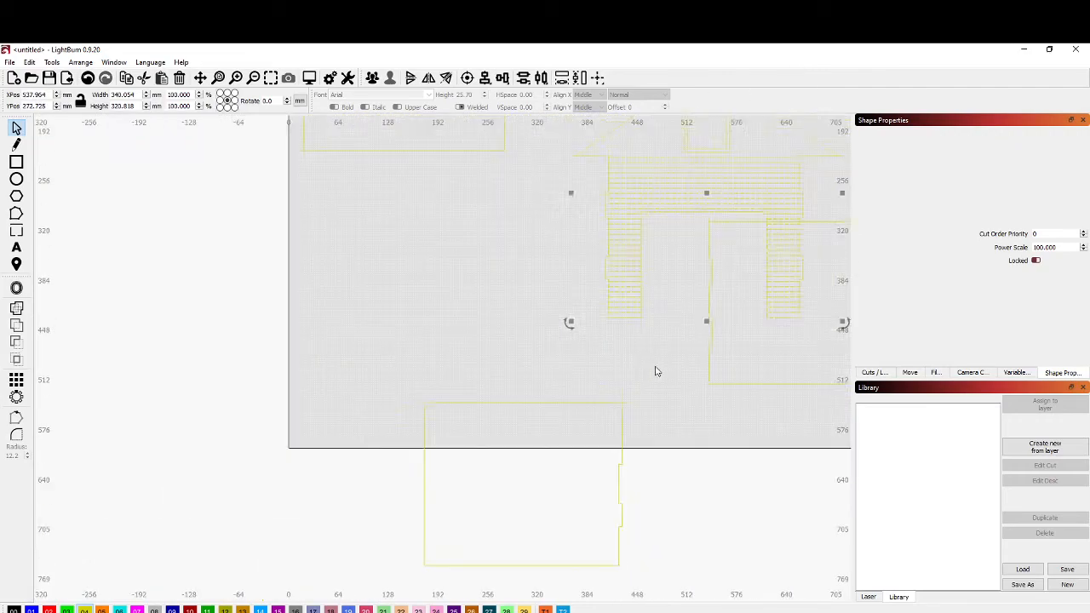
scroll(656, 371, down, 2)
drag(693, 243, 776, 146)
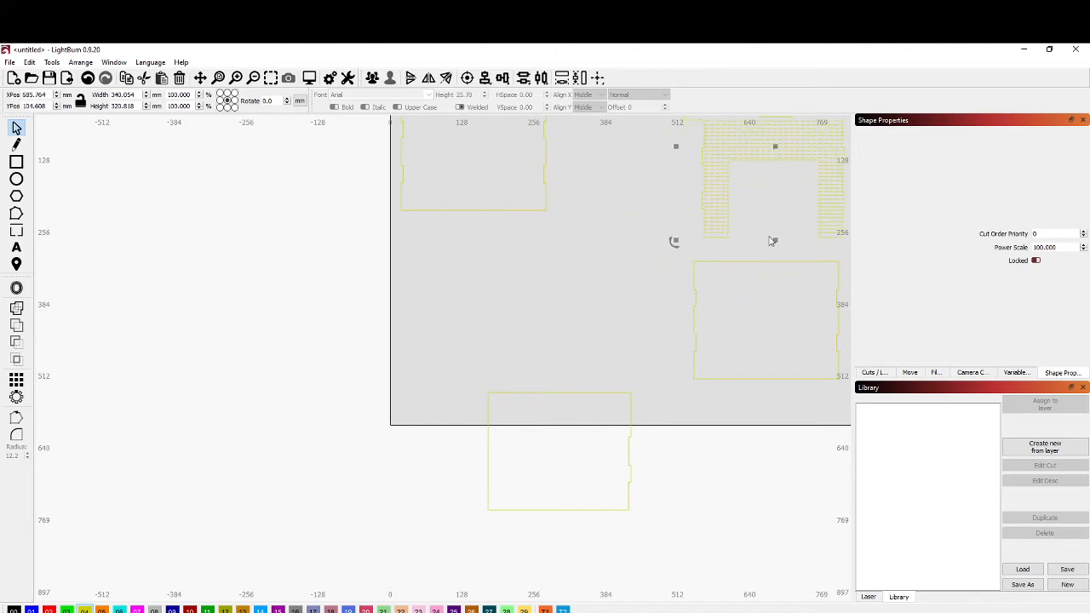
Move the remaining side wall directly beneath the one in the bed's upper-left corner, so their horizontal edges meet.
click(695, 321)
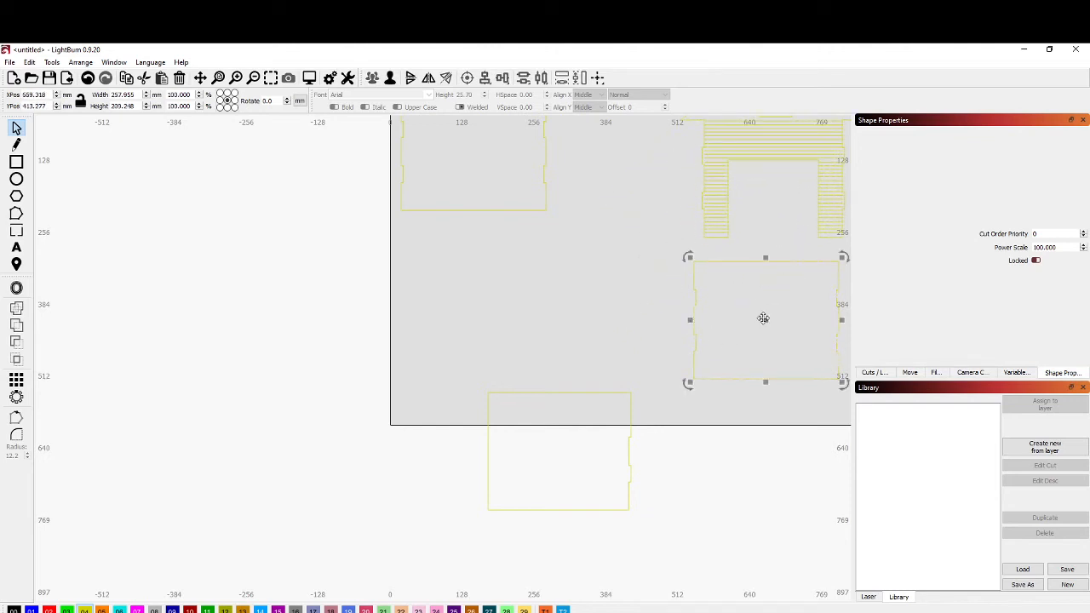
drag(770, 321, 463, 383)
scroll(472, 256, up, 4)
scroll(467, 317, up, 2)
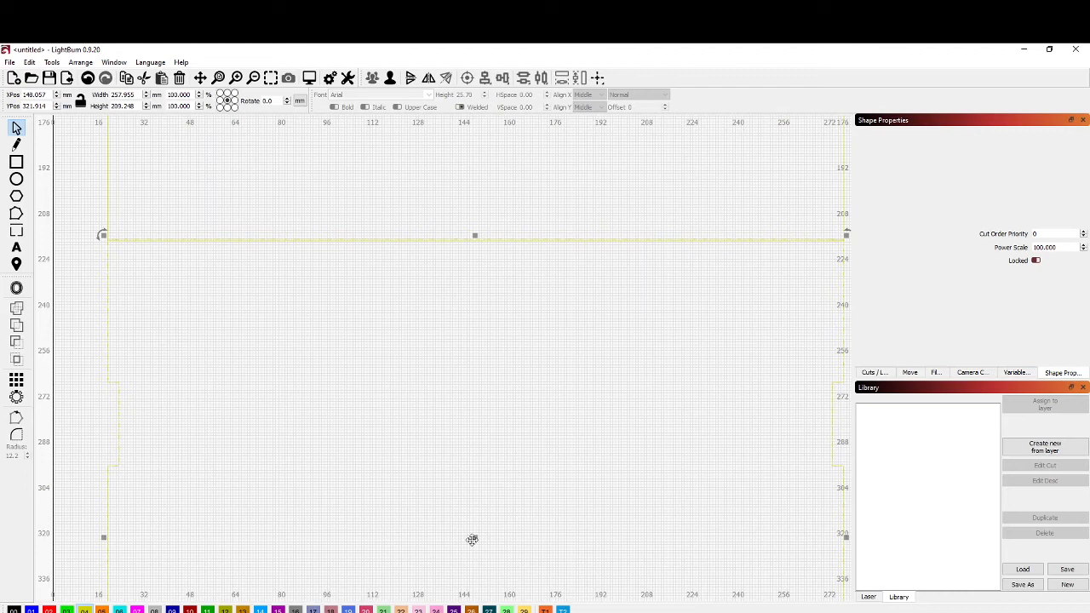
drag(477, 536, 476, 539)
scroll(360, 351, down, 2)
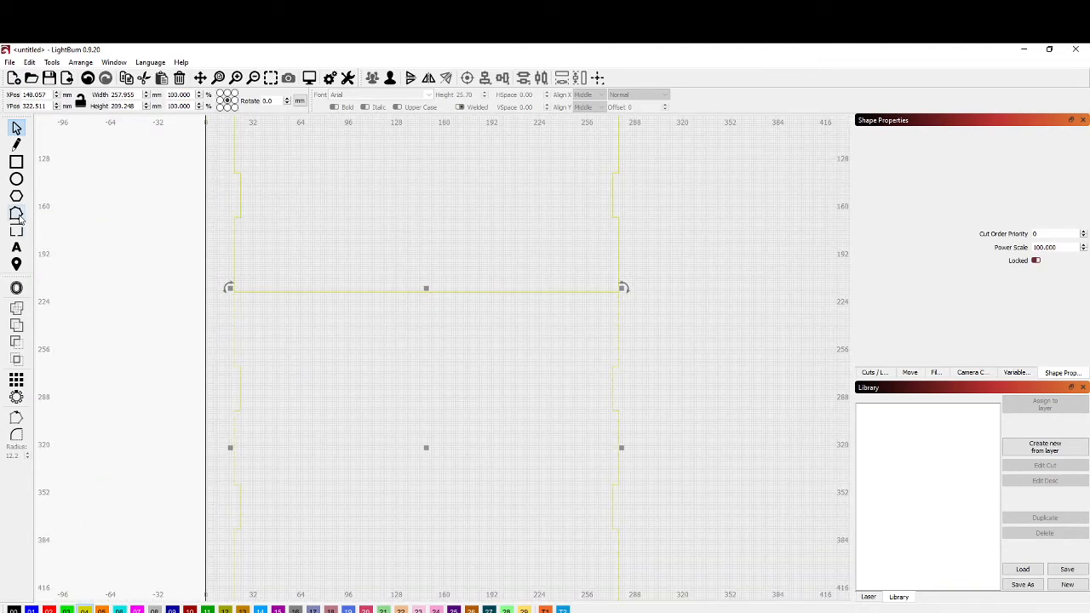
Ungroup the lower side wall and open its nodes for editing.
click(18, 215)
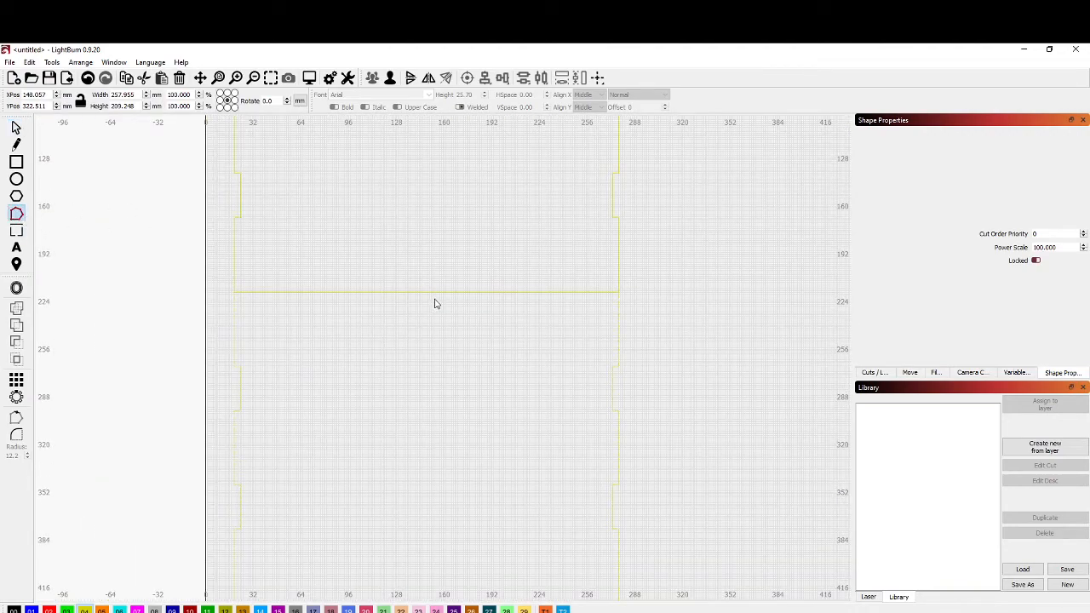
scroll(436, 305, up, 1)
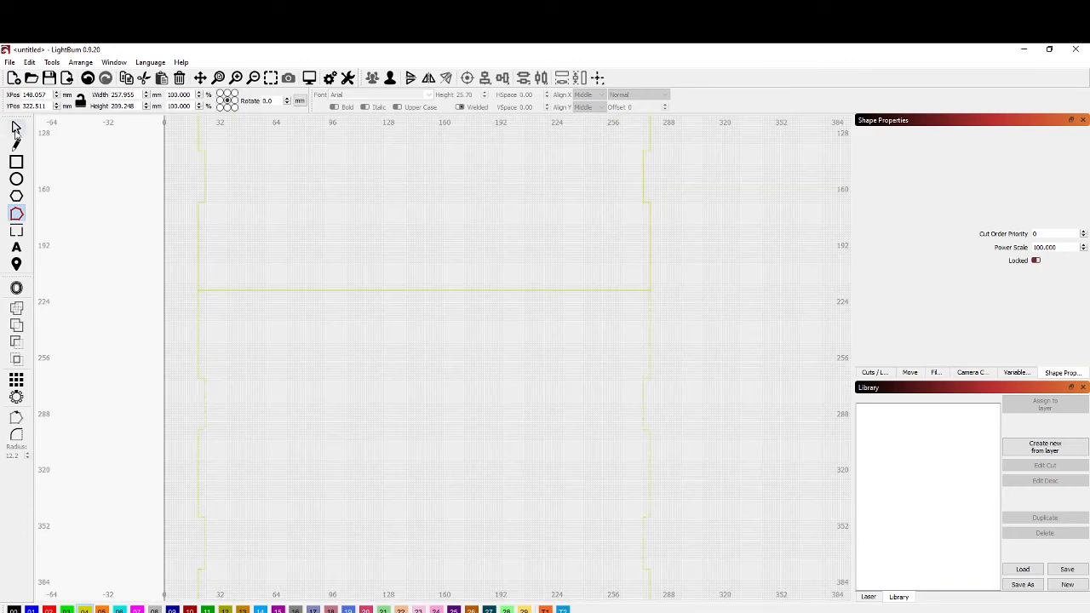
click(17, 132)
right_click(198, 348)
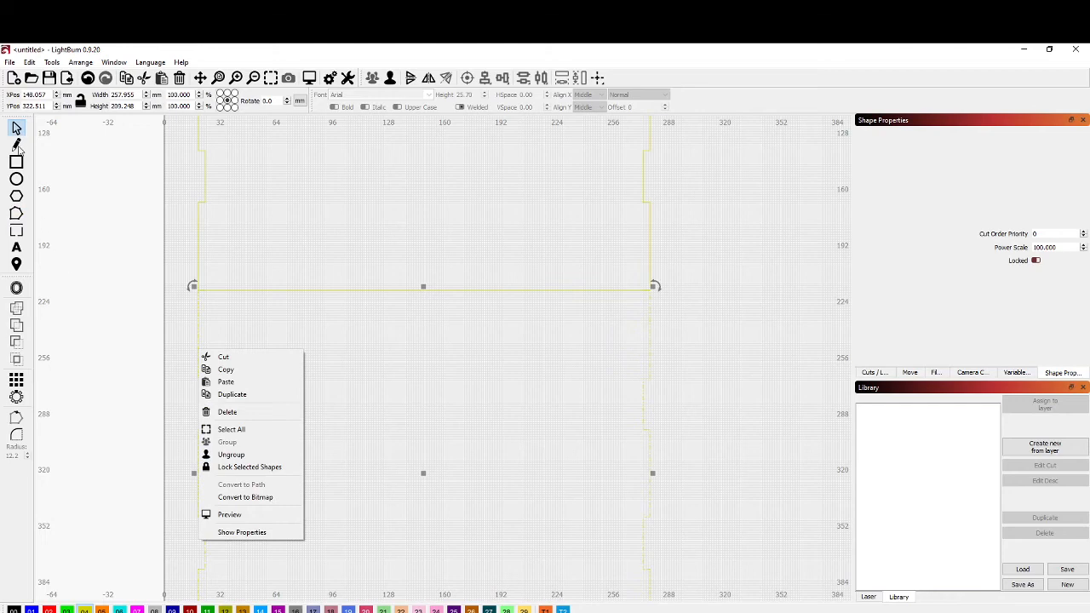
click(16, 214)
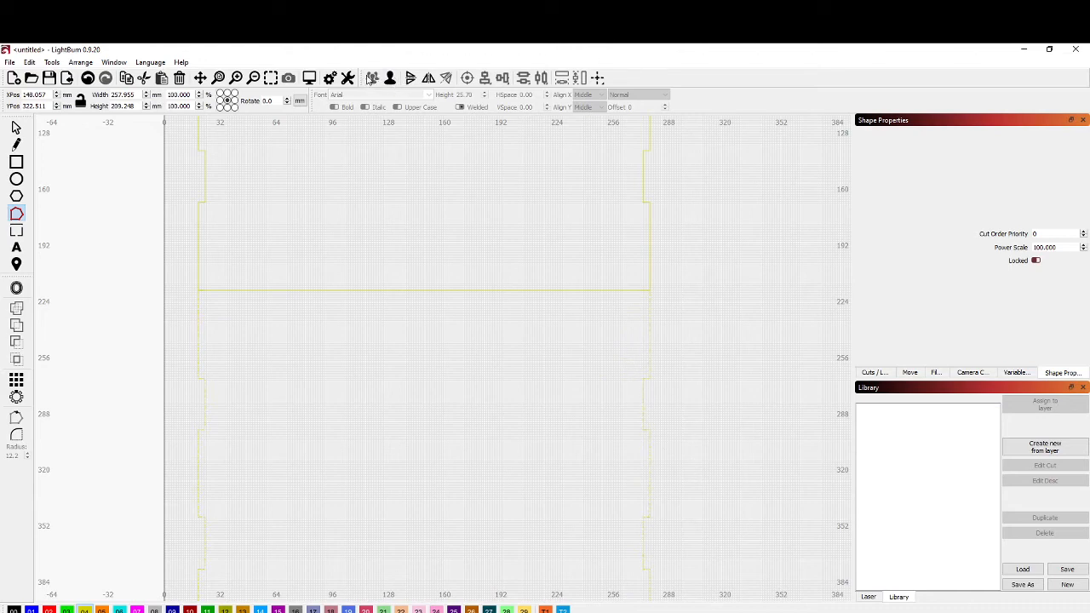
click(392, 78)
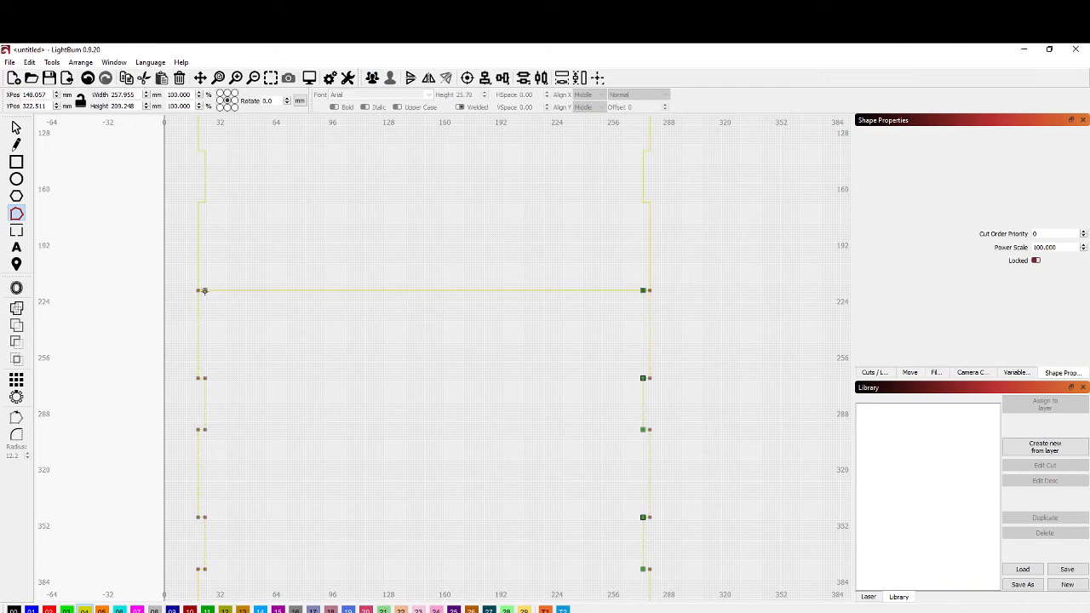
Move the two inner nodes on the lower side wall's top edge outward to the wall's outer corners.
drag(205, 291, 198, 290)
drag(640, 290, 649, 290)
scroll(267, 307, down, 2)
scroll(418, 304, up, 4)
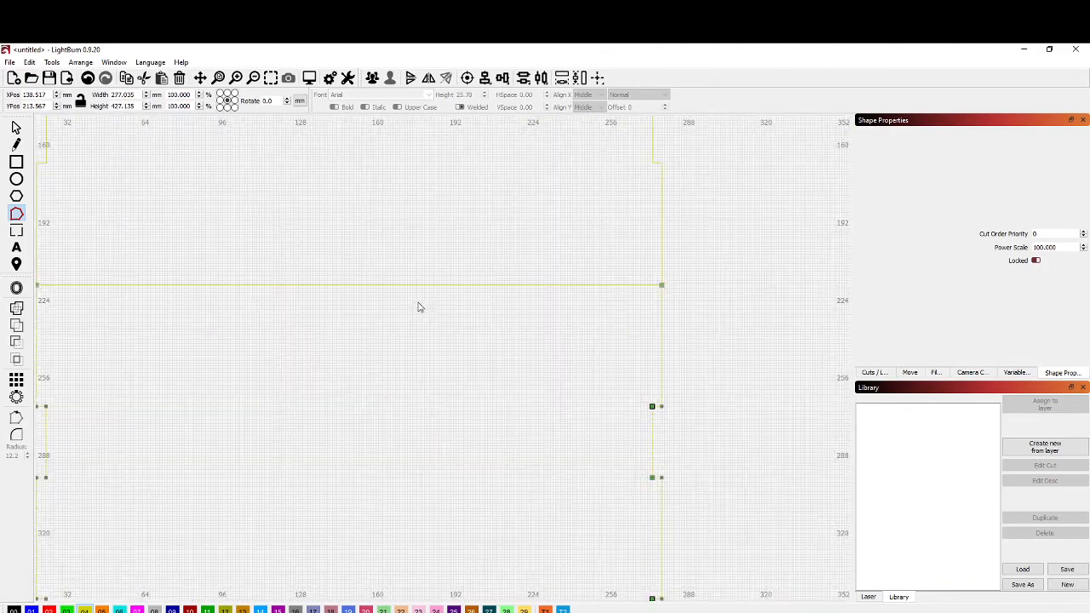
scroll(405, 303, down, 3)
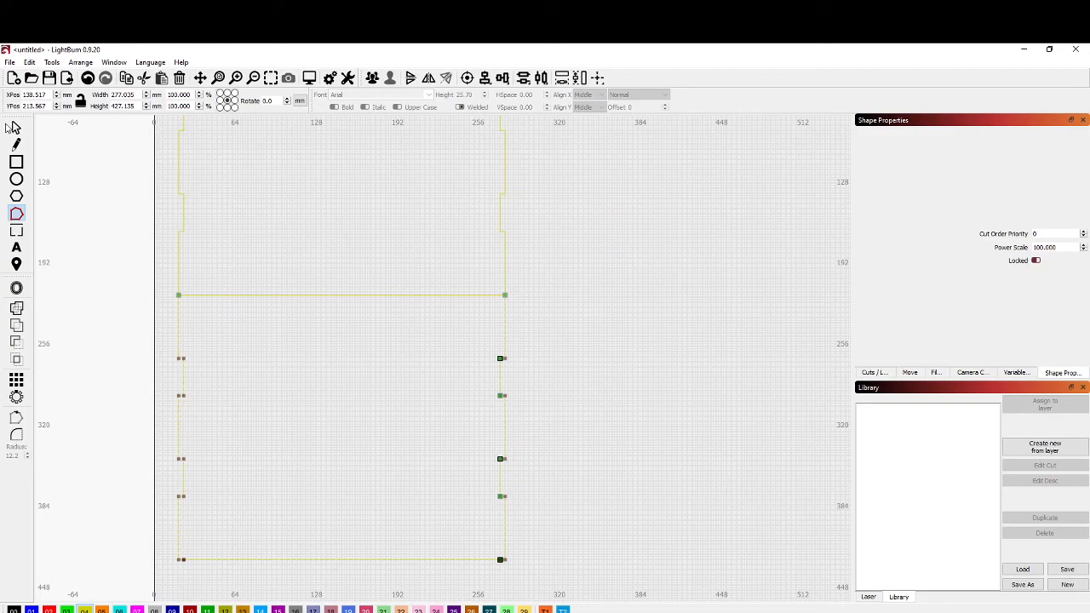
click(16, 127)
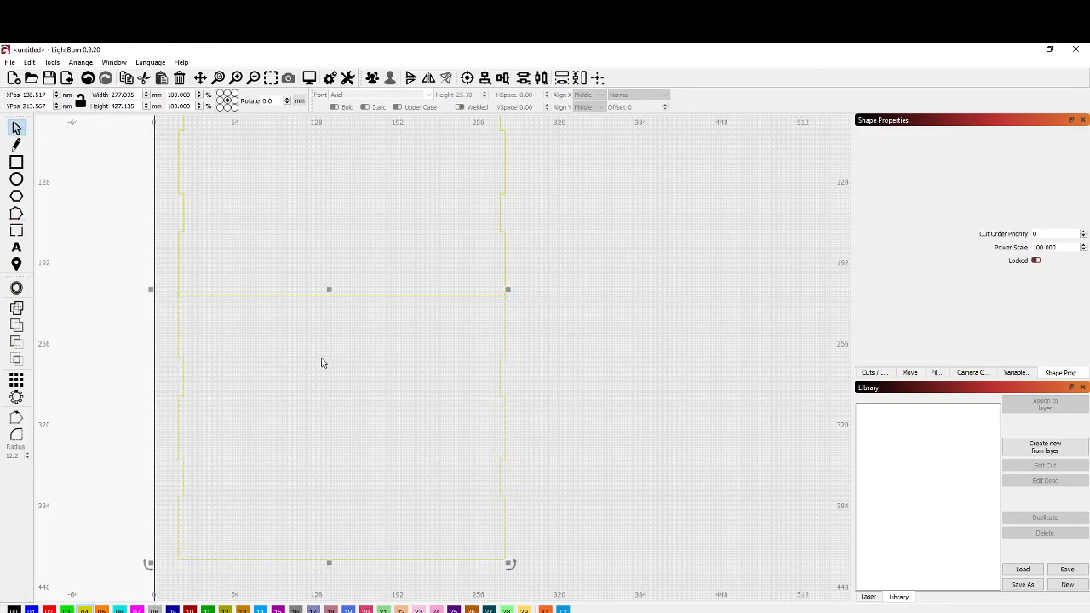
Select the whole lower side wall and align it horizontally under the upper one, centred at X 148.195 mm.
scroll(362, 385, down, 3)
click(537, 411)
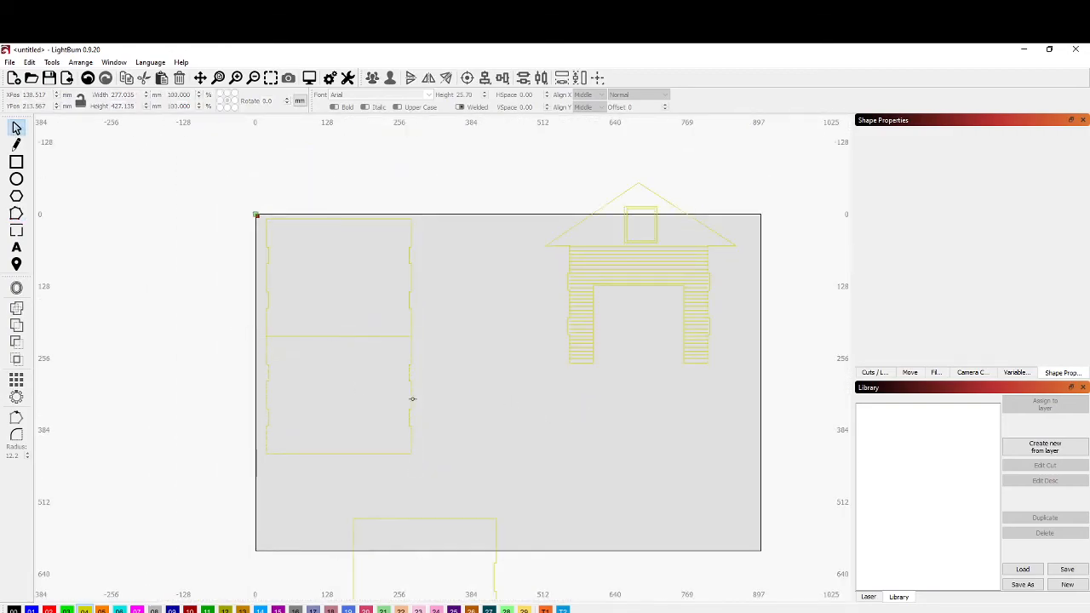
click(412, 399)
drag(441, 345, 236, 466)
mouse_move(336, 395)
mouse_down()
mouse_move(339, 421)
mouse_move(537, 433)
mouse_move(341, 416)
mouse_move(341, 400)
mouse_up()
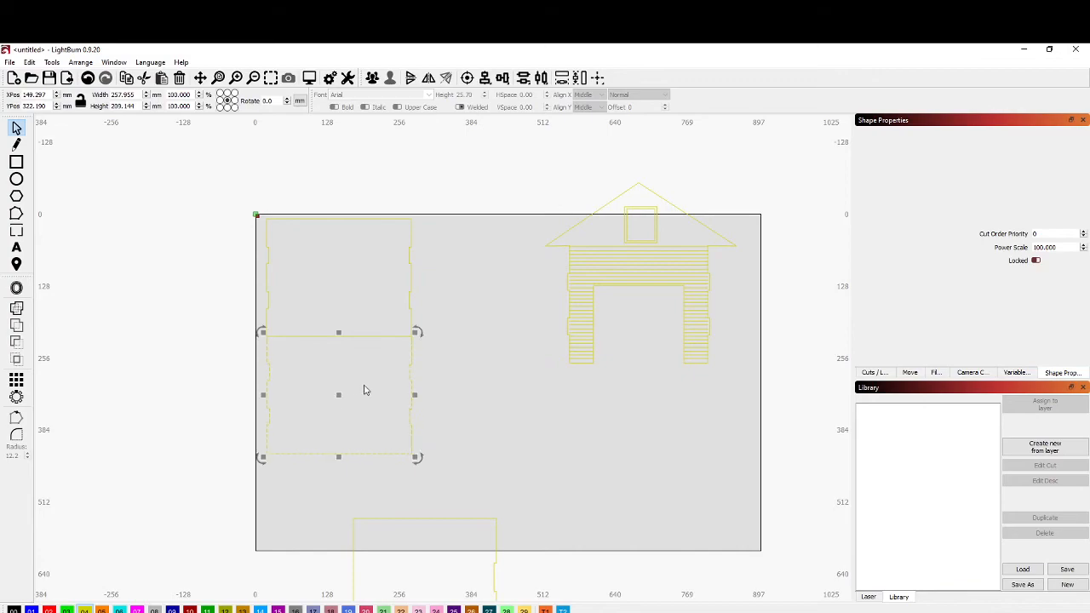
scroll(368, 390, up, 5)
scroll(367, 390, up, 1)
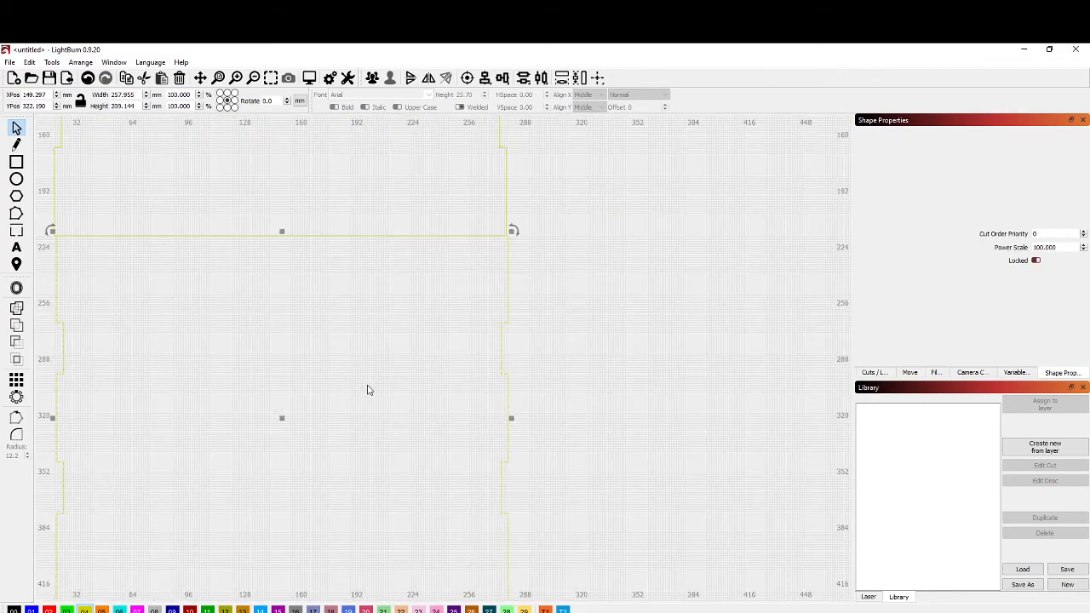
scroll(336, 408, up, 1)
drag(338, 407, 443, 434)
drag(374, 447, 372, 446)
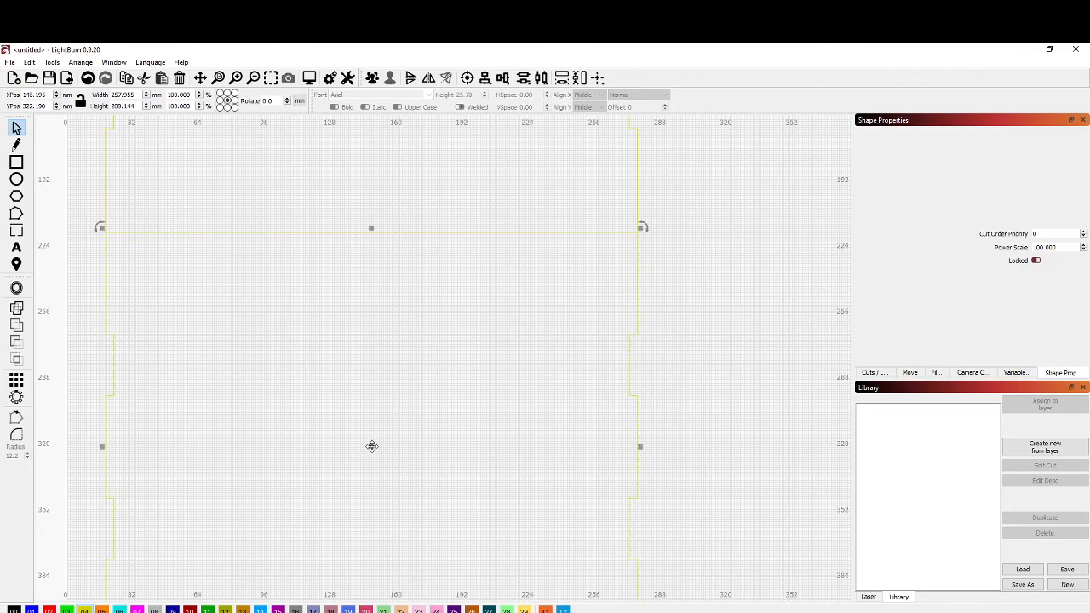
Try the lower side wall against the front wall's notched edge, and return it beneath the upper side wall.
scroll(574, 366, down, 5)
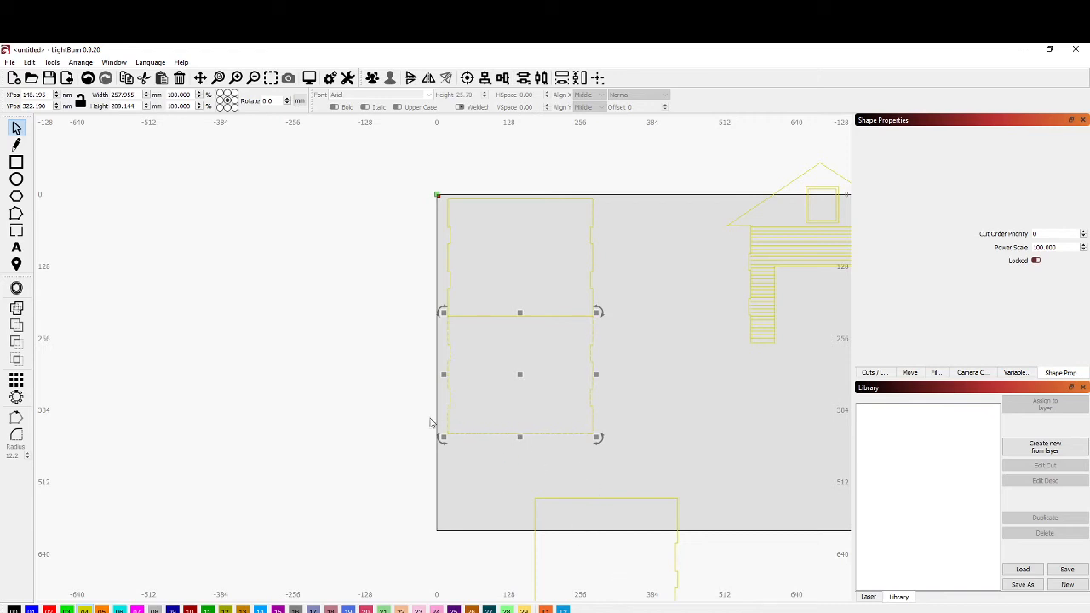
scroll(619, 531, down, 2)
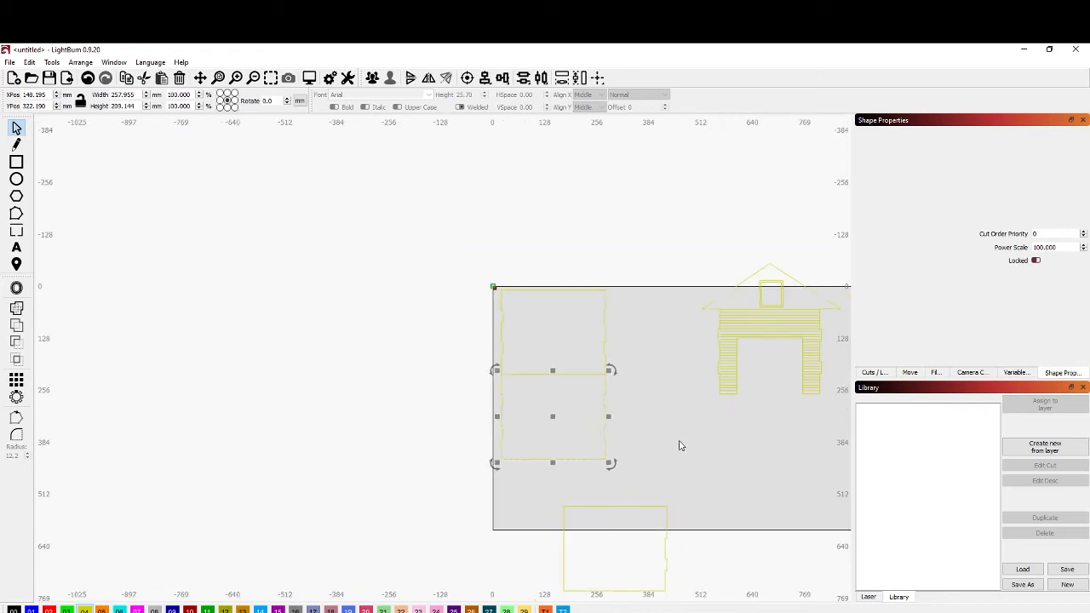
drag(553, 417, 673, 360)
scroll(773, 358, up, 5)
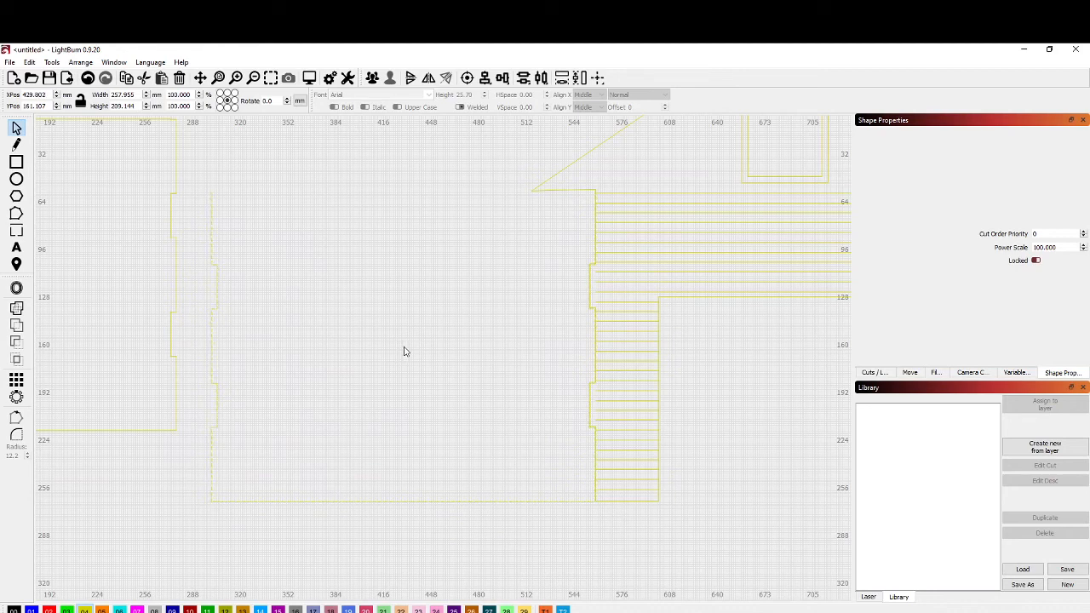
drag(404, 347, 189, 493)
Select the whole front wall and move it fully onto the bed near the side walls, at about X 478, Y 165 mm.
scroll(334, 404, down, 6)
scroll(431, 441, down, 3)
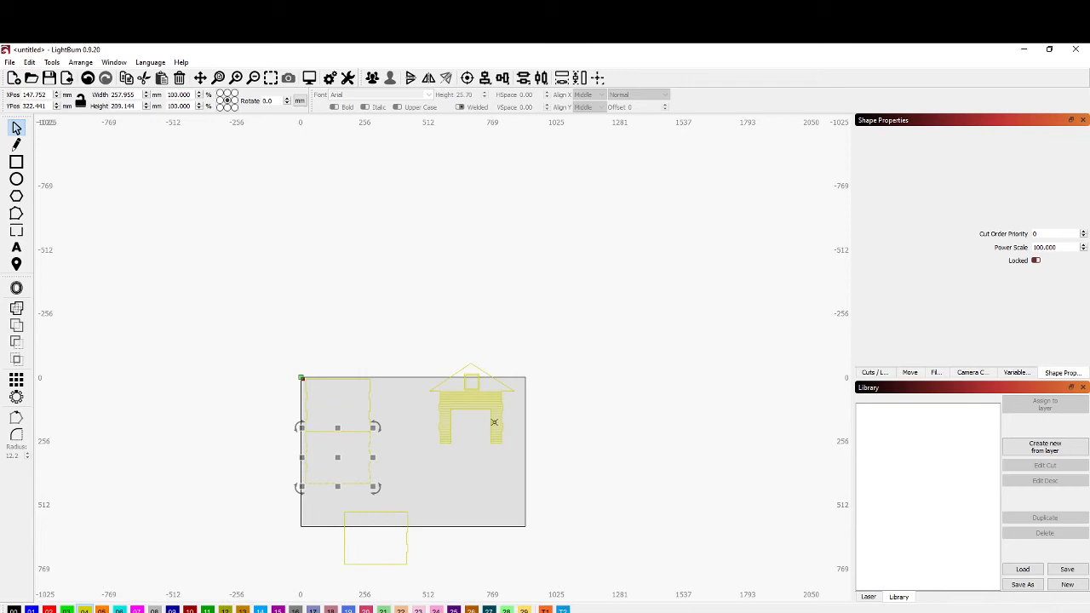
click(471, 383)
drag(409, 339, 556, 489)
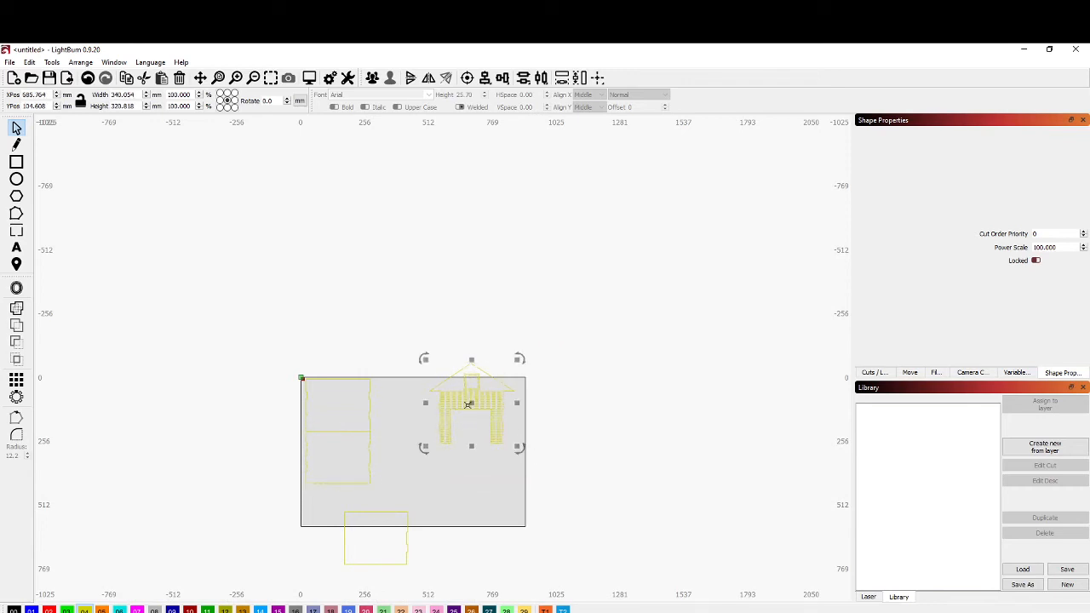
drag(468, 403, 419, 428)
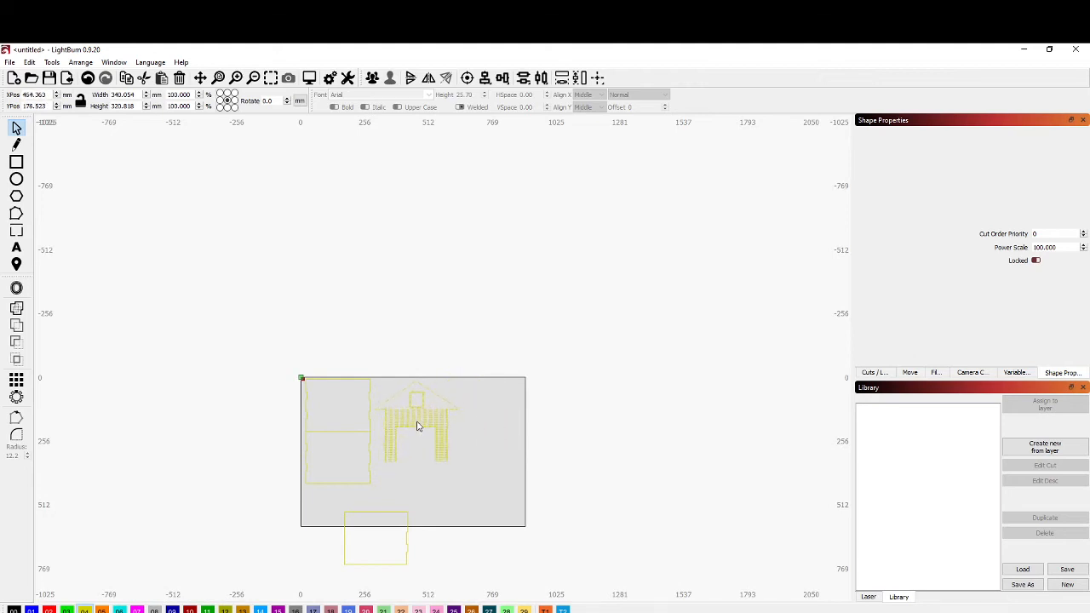
click(417, 424)
scroll(417, 423, up, 5)
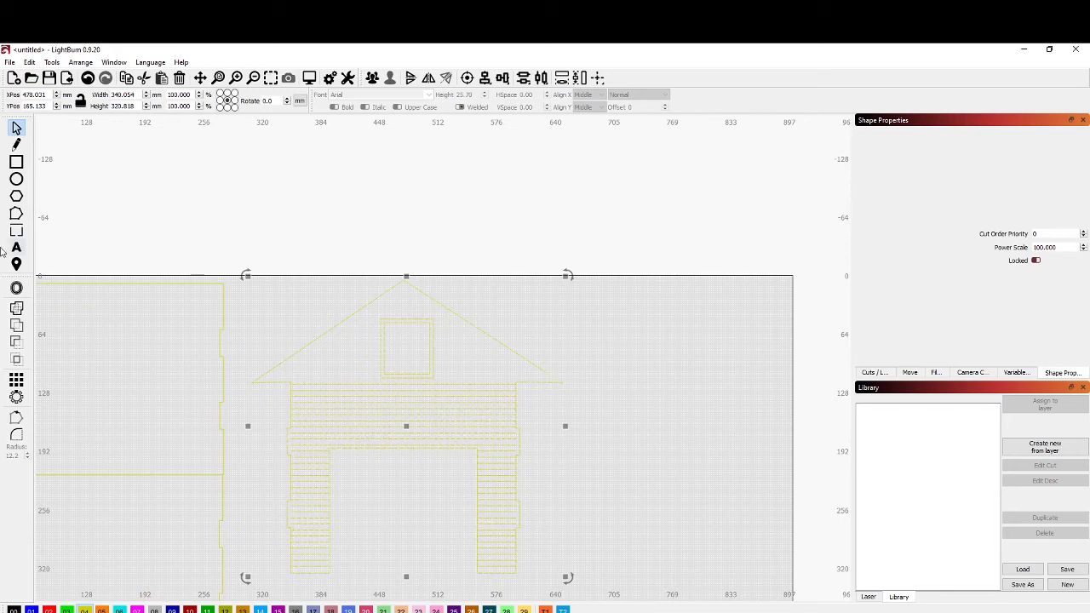
Try rounding the front wall's two eave corners and roof peak with a radius of 1, and undo the rounding.
click(16, 437)
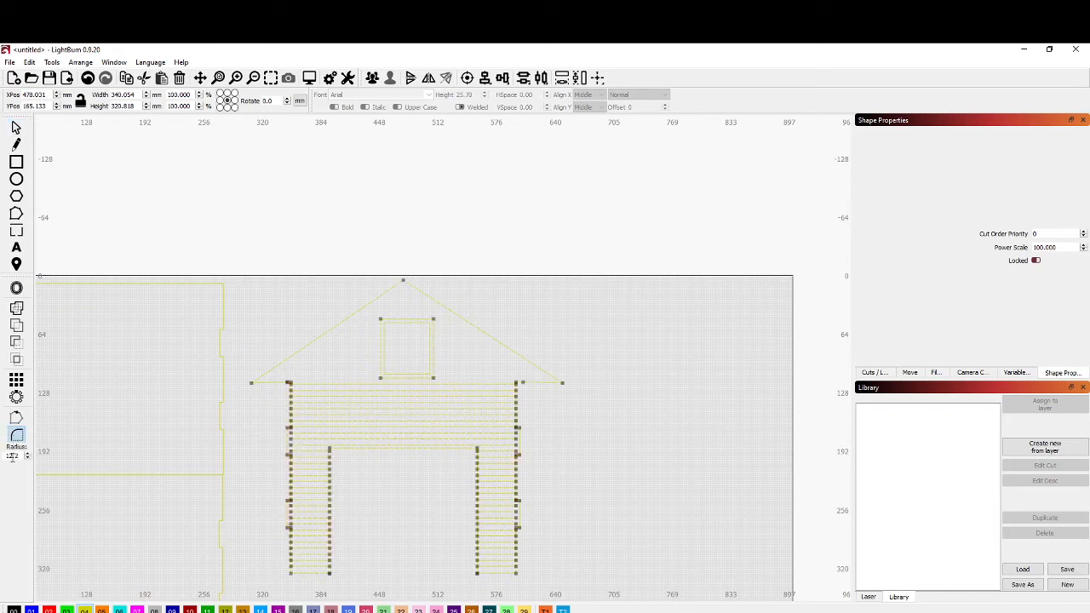
click(27, 459)
click(28, 454)
click(27, 459)
double_click(17, 457)
text(1)
click(251, 384)
click(402, 282)
click(563, 383)
key(ctrl+z)
key(ctrl+z)
key(ctrl+z)
Round the front wall's two eave corners and roof peak with a 3 mm radius.
click(27, 458)
click(28, 458)
click(28, 458)
click(256, 381)
click(562, 382)
click(404, 280)
scroll(421, 358, down, 3)
scroll(418, 471, up, 2)
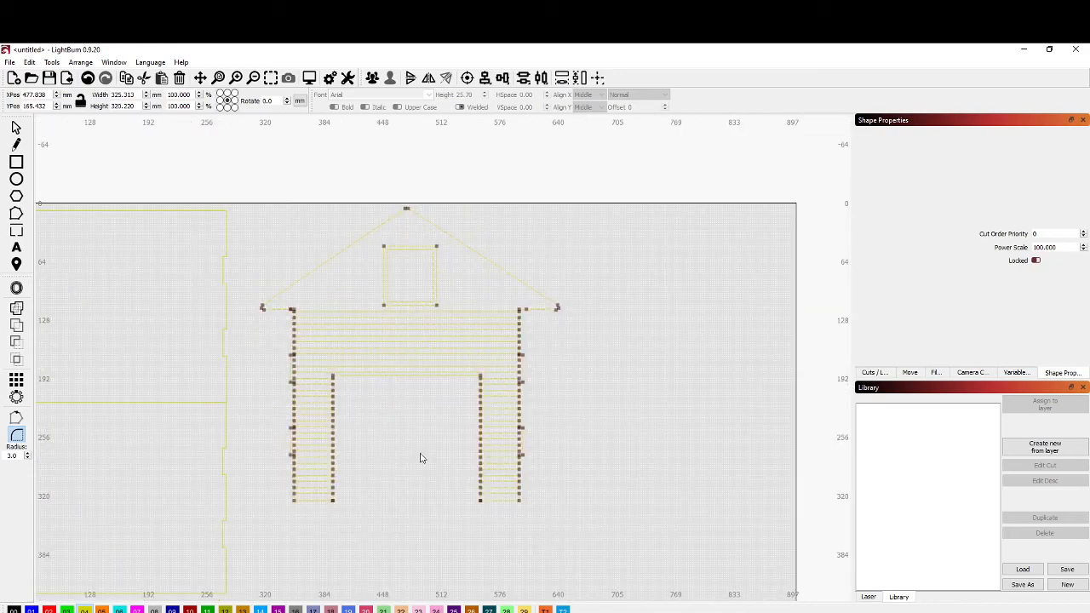
click(17, 127)
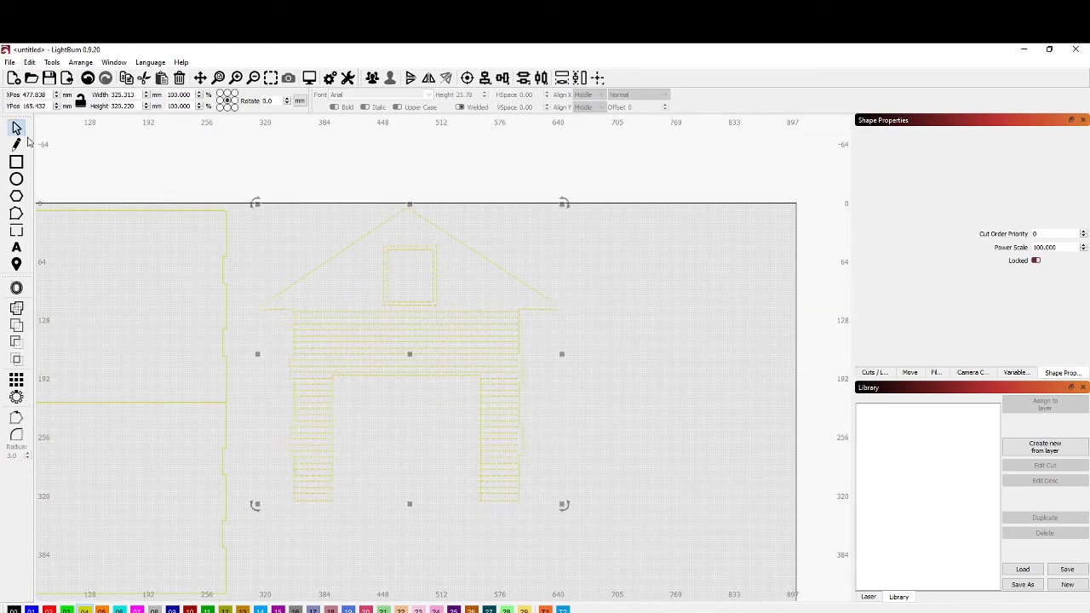
Round both upper corners of the front wall's doorway with a 10 mm radius.
scroll(384, 426, up, 4)
scroll(334, 375, up, 1)
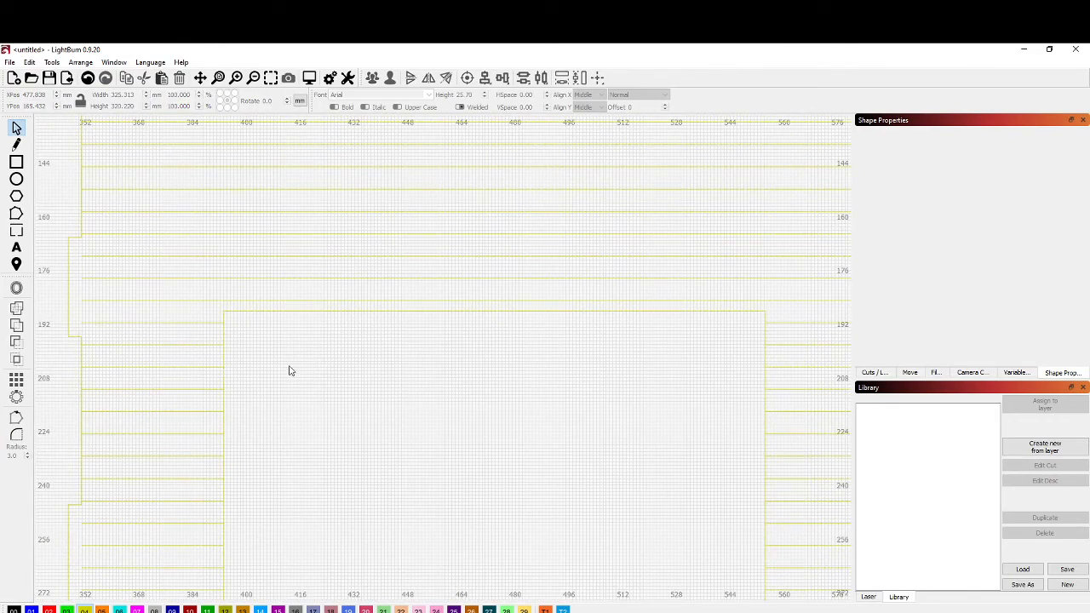
click(223, 335)
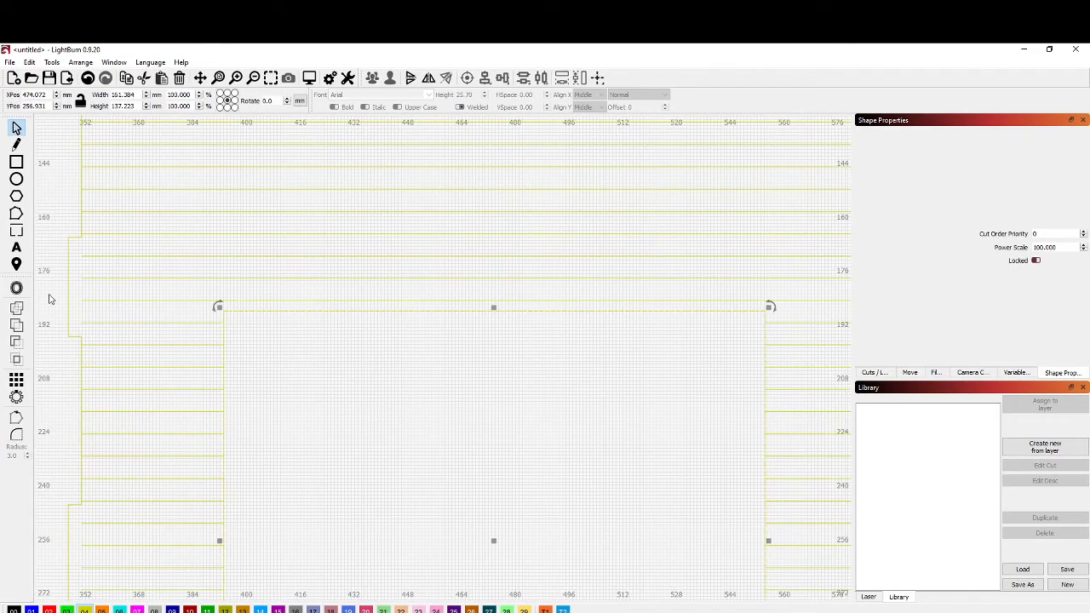
click(16, 434)
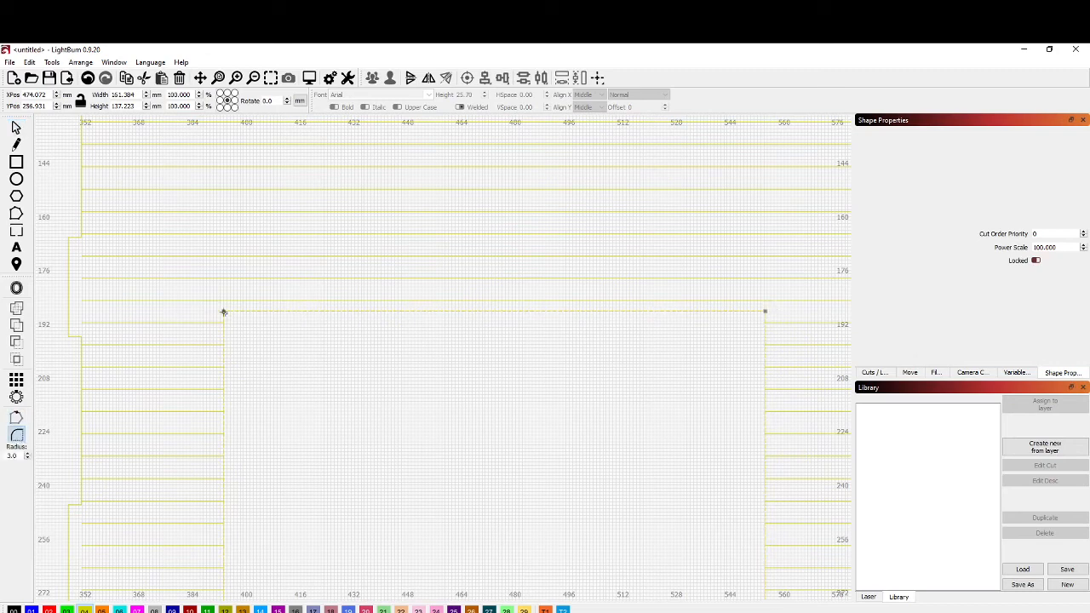
click(27, 456)
click(26, 455)
click(225, 313)
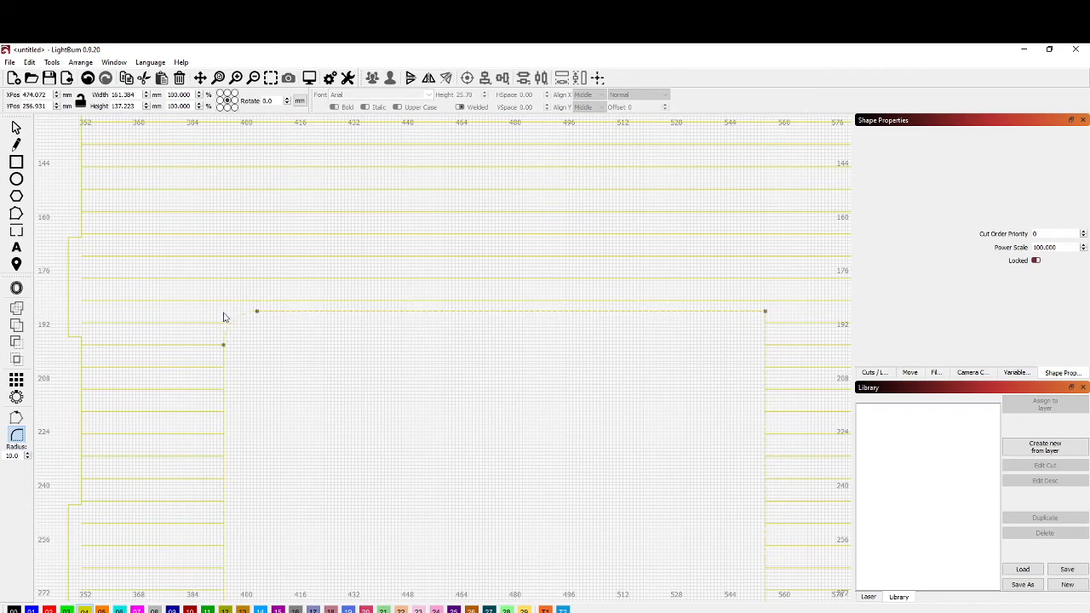
click(765, 313)
Extend the short siding line beside the doorway's upper-right corner so its inner end meets the rounded curve.
scroll(579, 375, down, 2)
scroll(682, 345, up, 3)
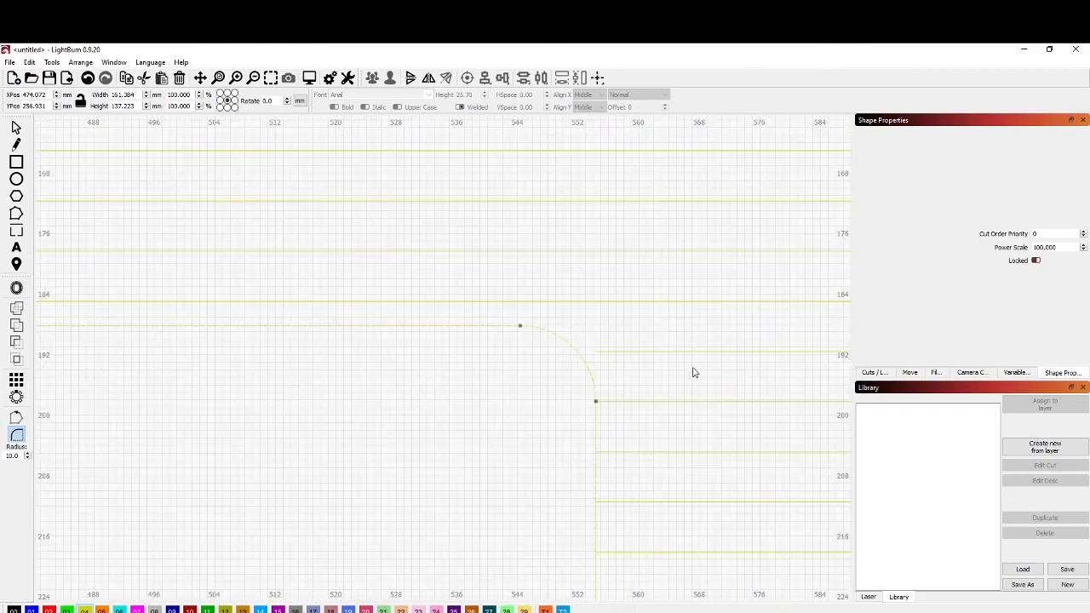
scroll(682, 369, up, 1)
drag(710, 370, 486, 365)
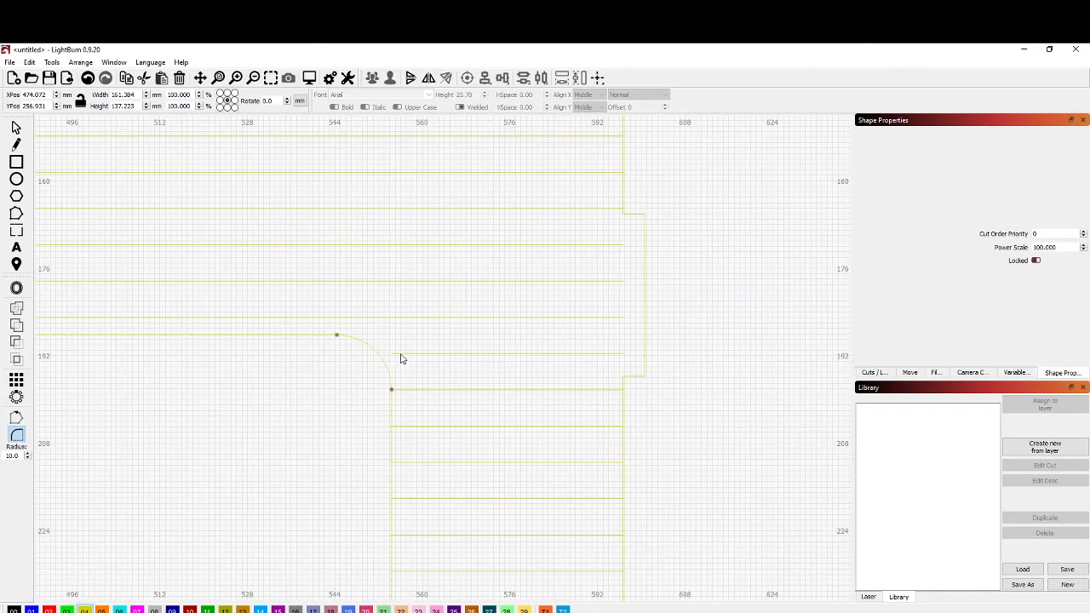
click(16, 214)
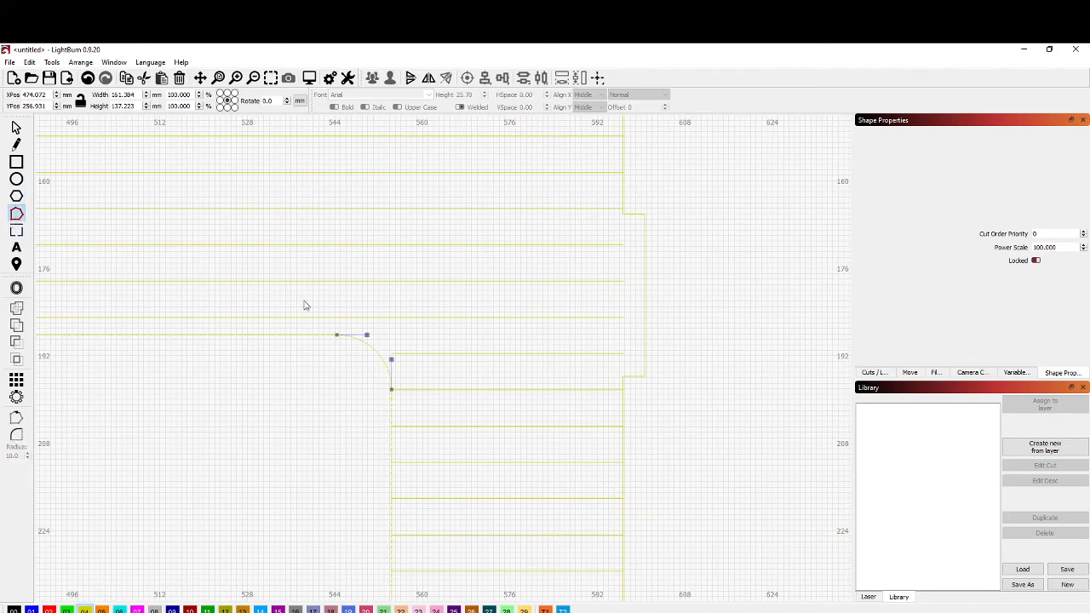
click(509, 354)
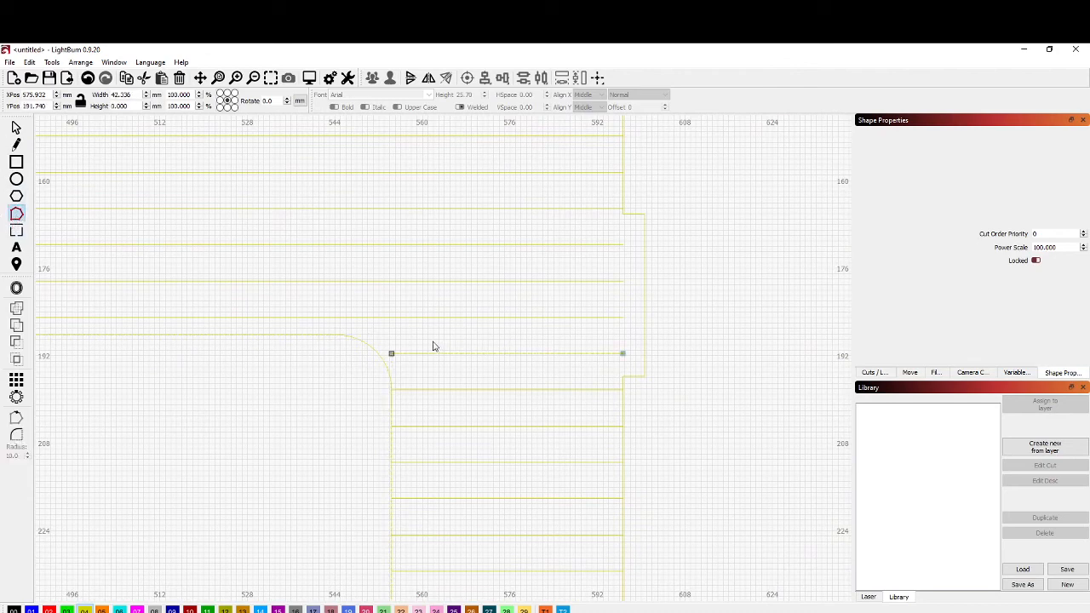
scroll(432, 347, up, 3)
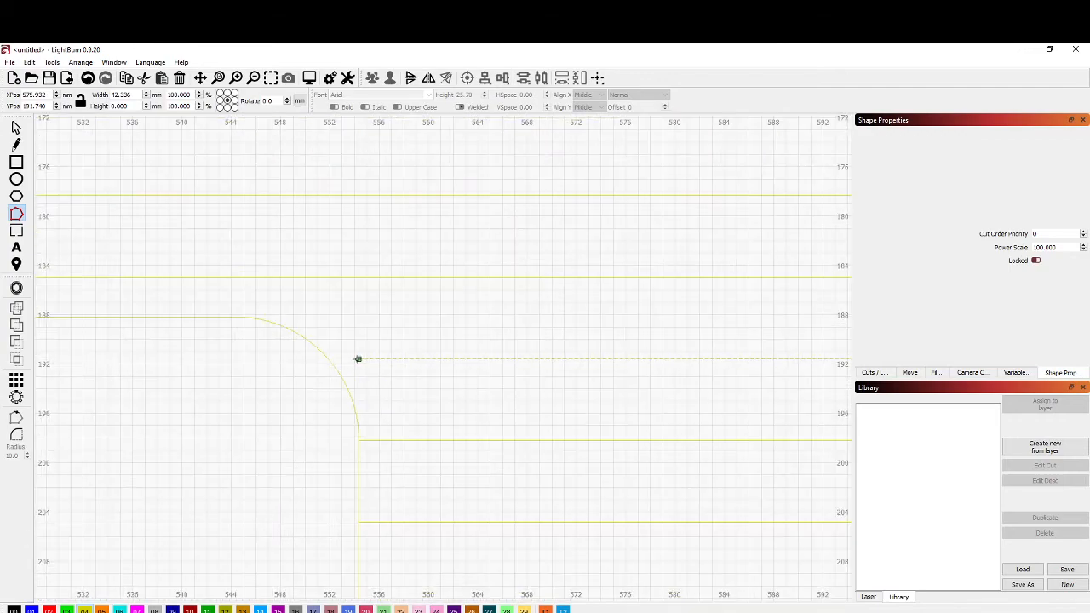
drag(358, 359, 330, 358)
scroll(170, 368, down, 3)
Extend the matching siding line at the doorway's upper-left corner to meet the rounded curve.
drag(118, 363, 947, 359)
drag(414, 365, 738, 370)
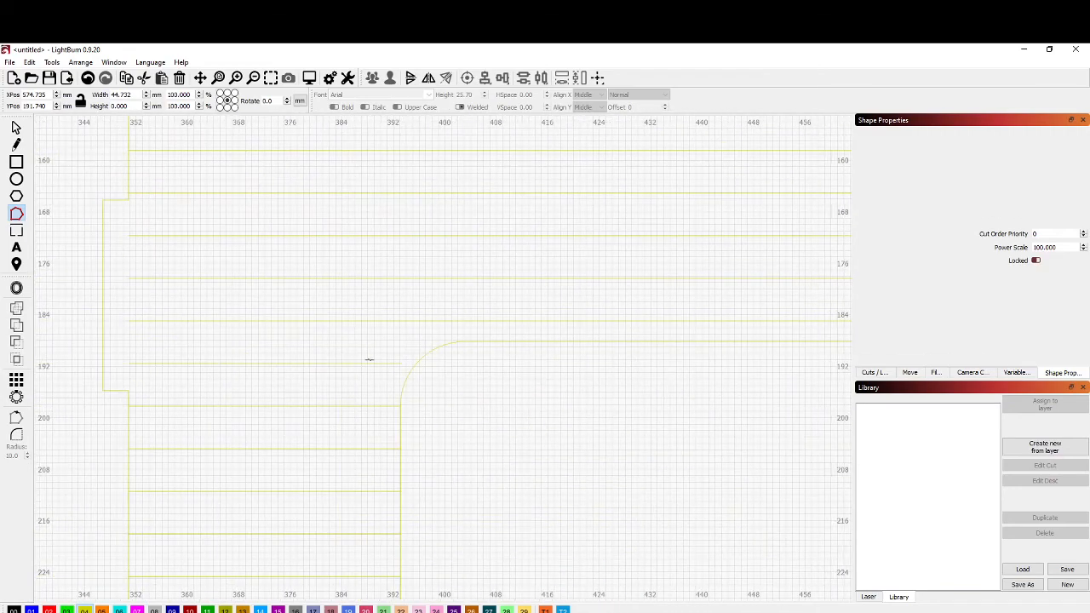
click(353, 364)
drag(401, 364, 415, 364)
scroll(582, 372, down, 12)
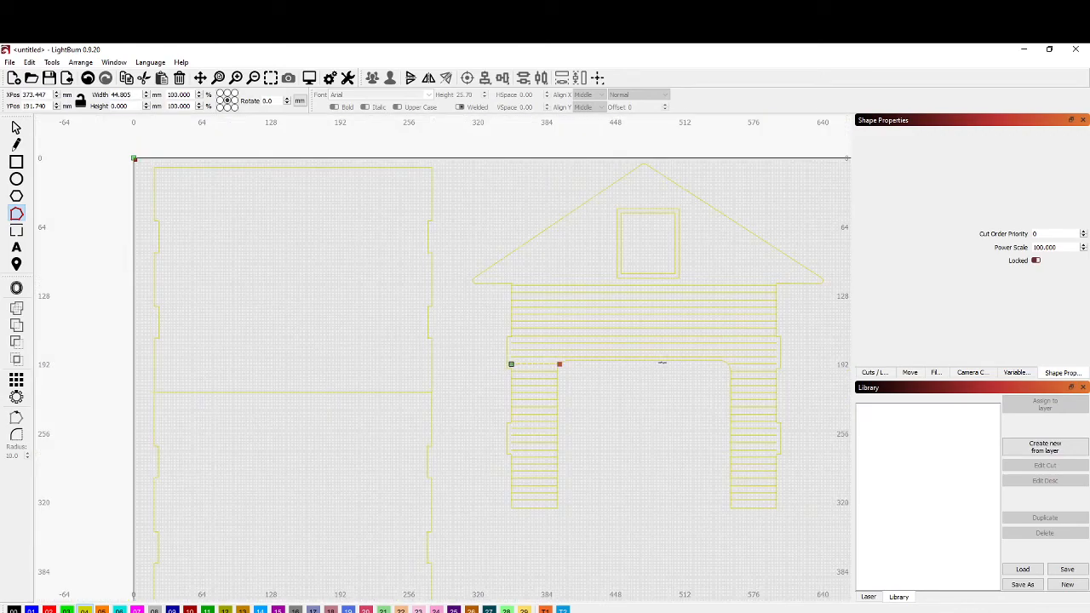
Move the remaining wall onto the bed at about X 425, Y 454 mm, and shift the front wall to about X 446, Y 167 mm.
drag(684, 398, 533, 329)
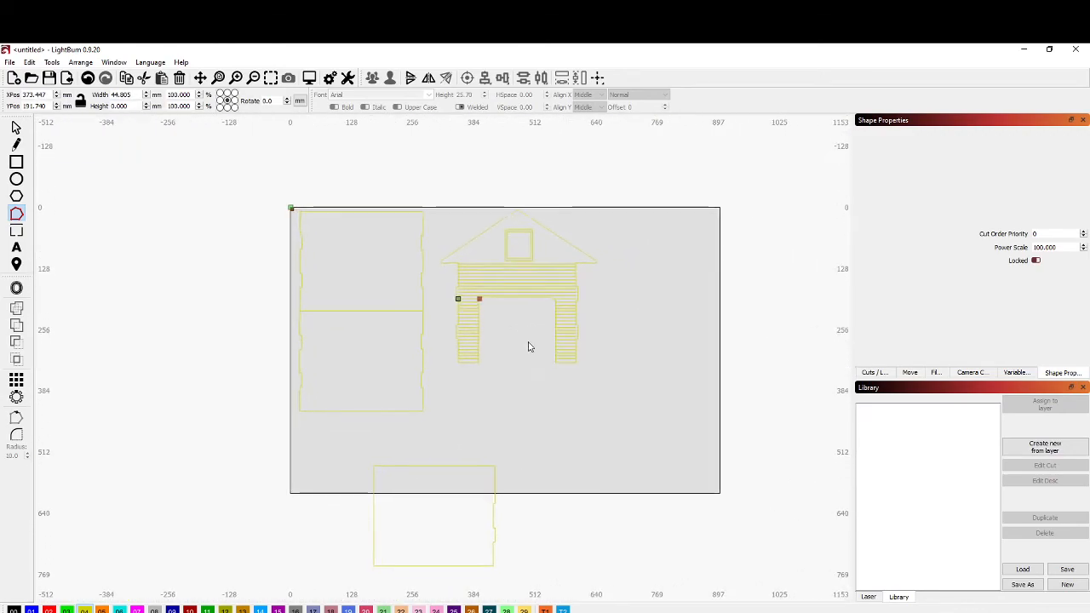
drag(544, 430, 328, 581)
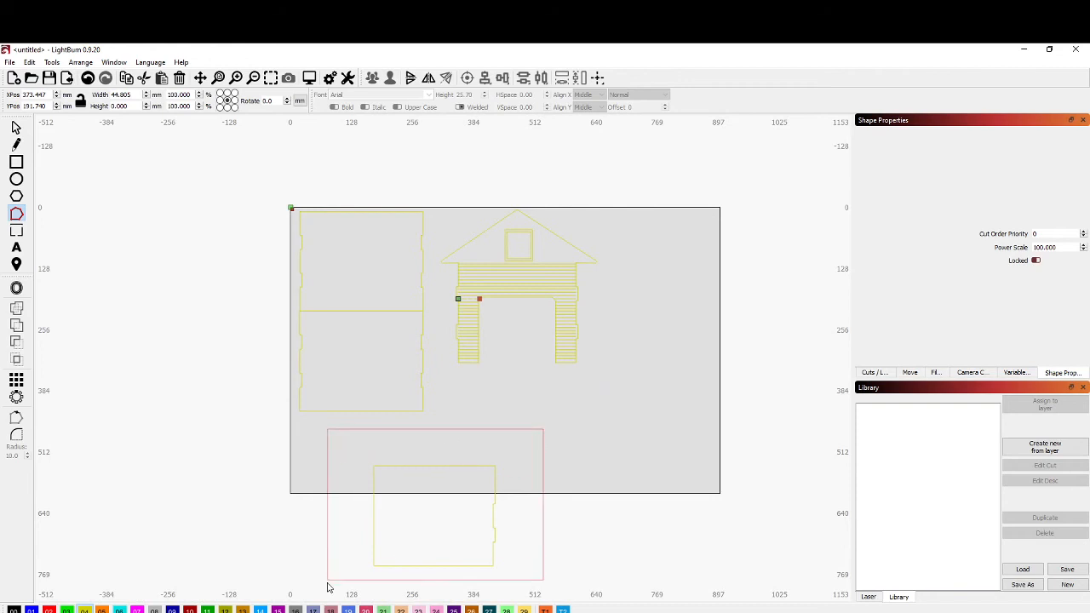
click(16, 128)
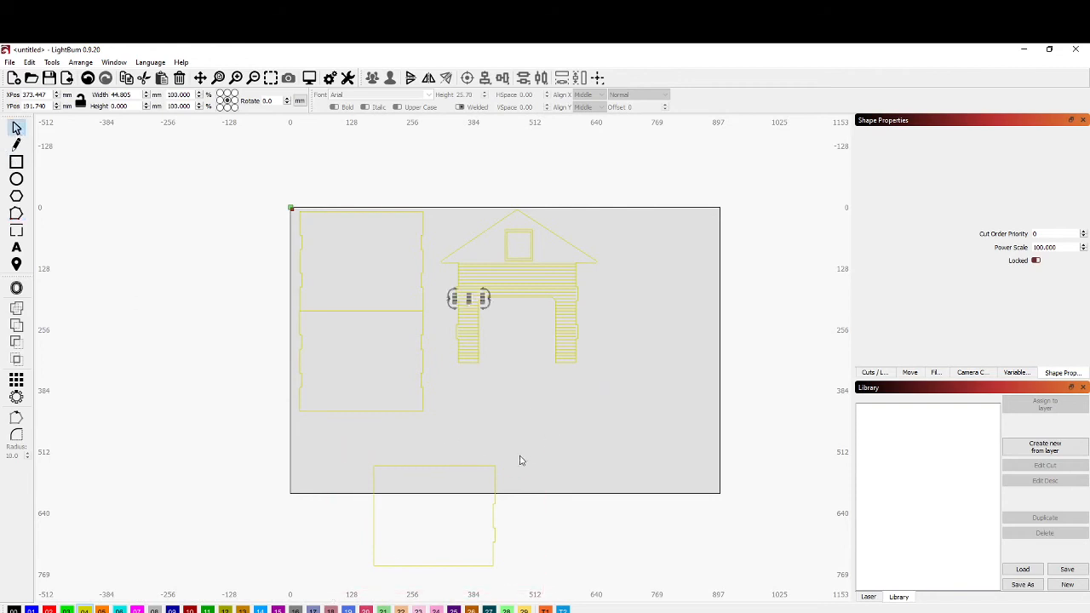
drag(527, 446, 349, 593)
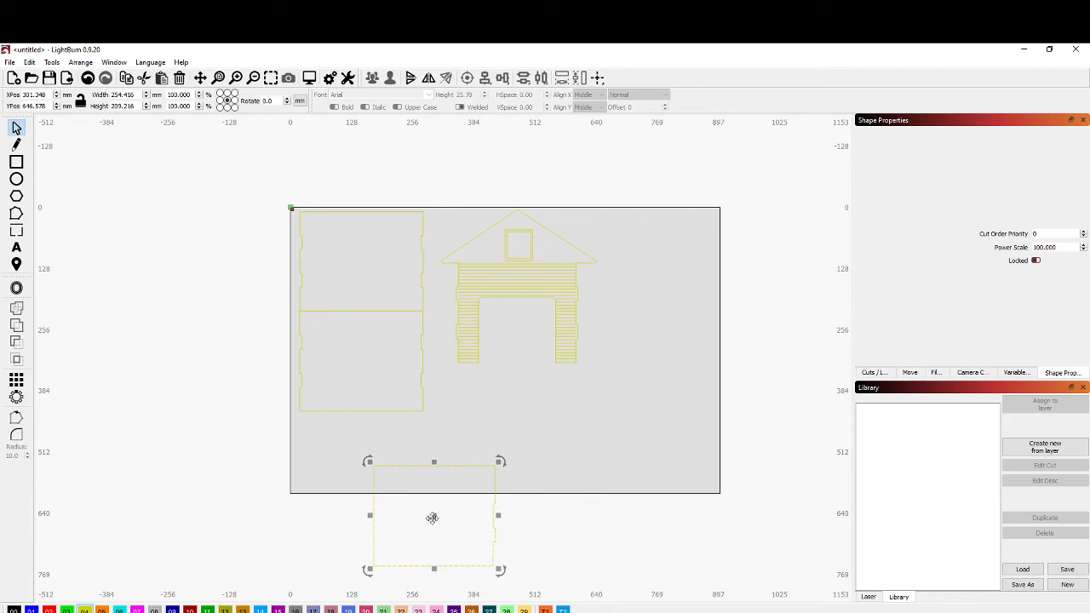
drag(433, 517, 494, 431)
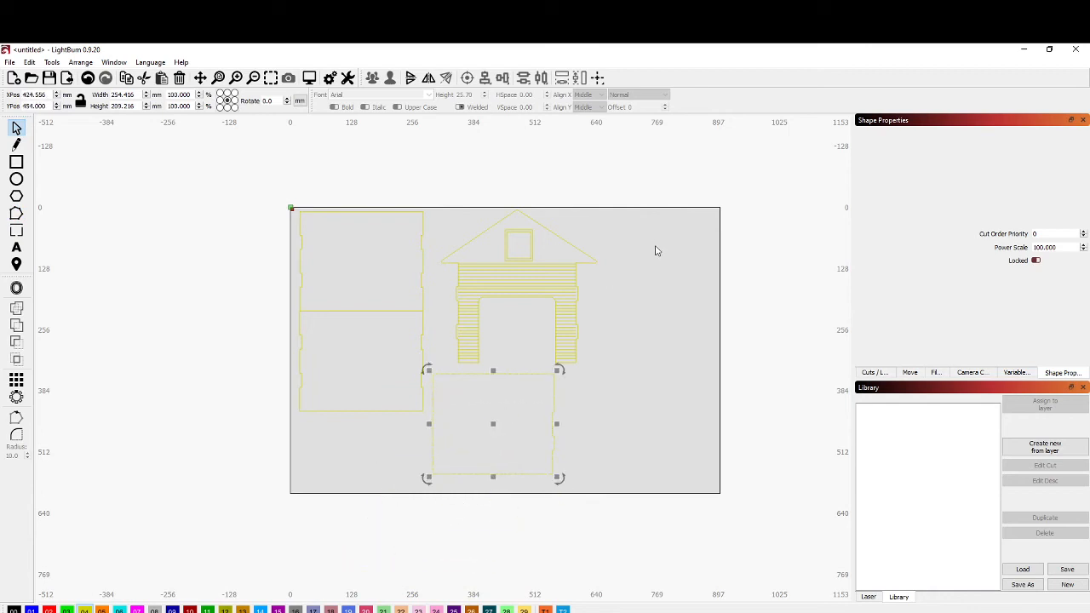
drag(648, 210, 435, 375)
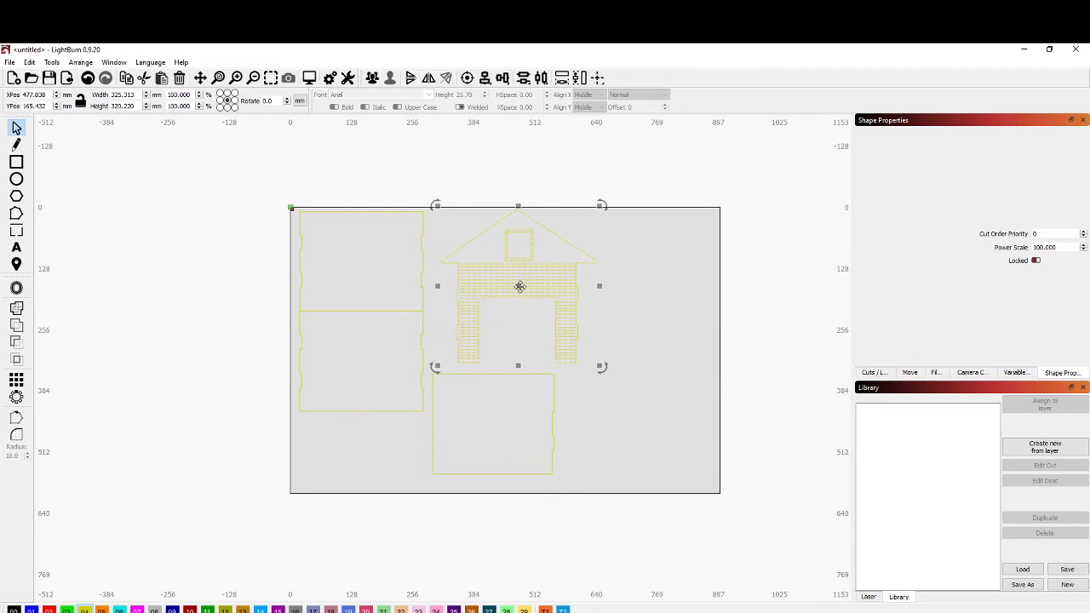
drag(518, 286, 503, 292)
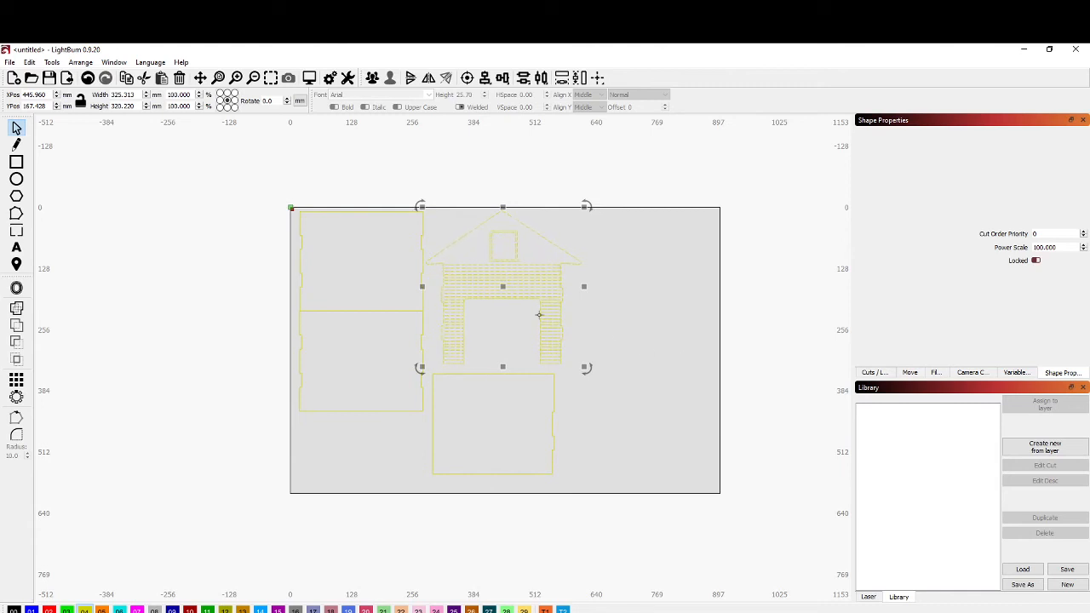
Open the front wall's nodes for editing and pull the top siding line into a zigzag of alternating peaks and valleys.
scroll(583, 315, down, 3)
scroll(546, 315, up, 5)
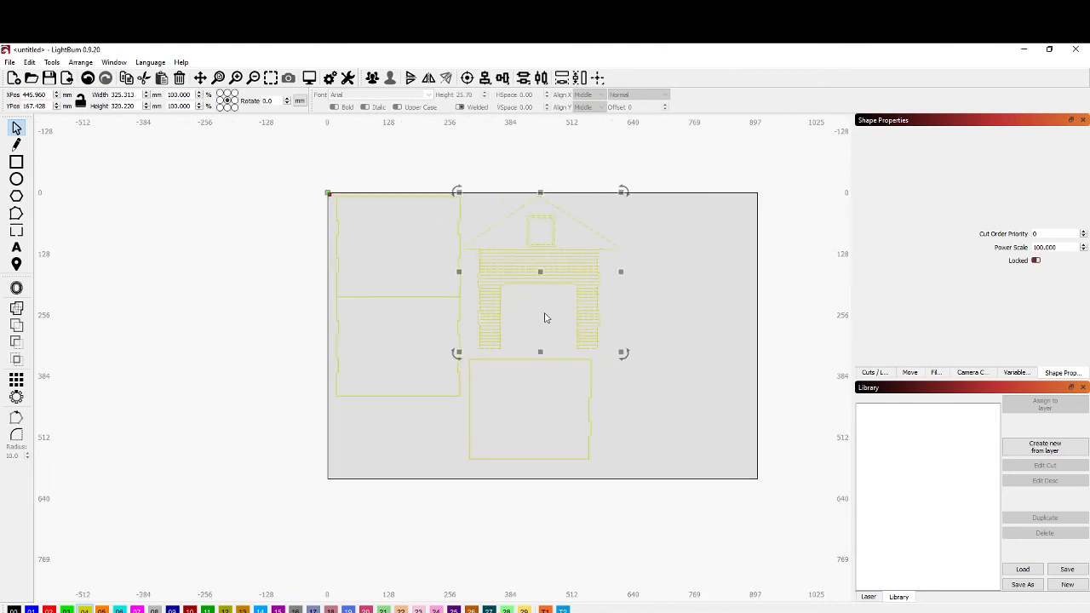
scroll(550, 316, up, 1)
drag(550, 313, 532, 425)
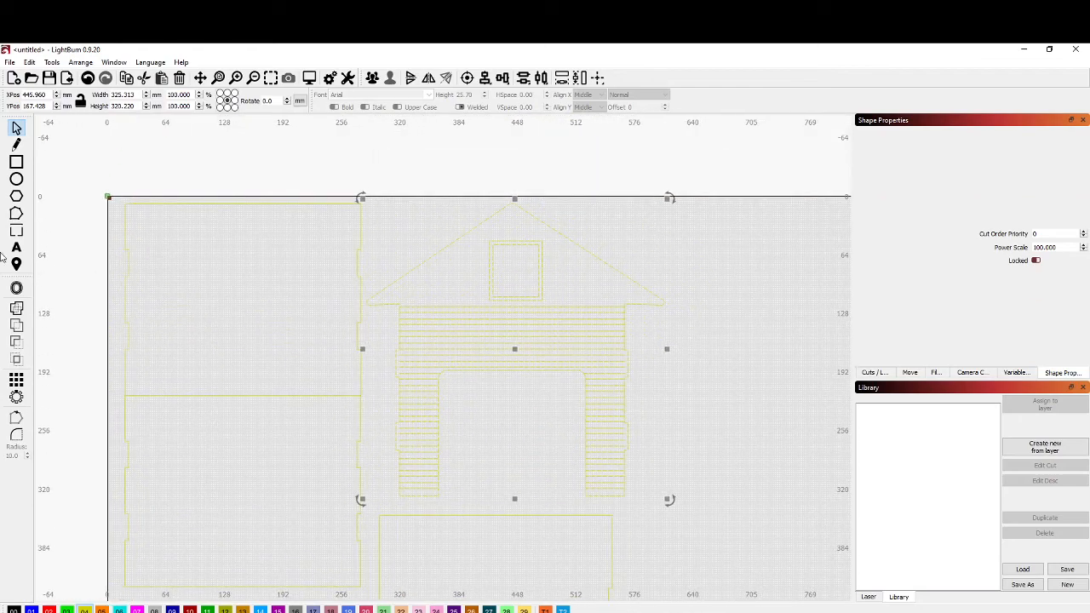
click(17, 214)
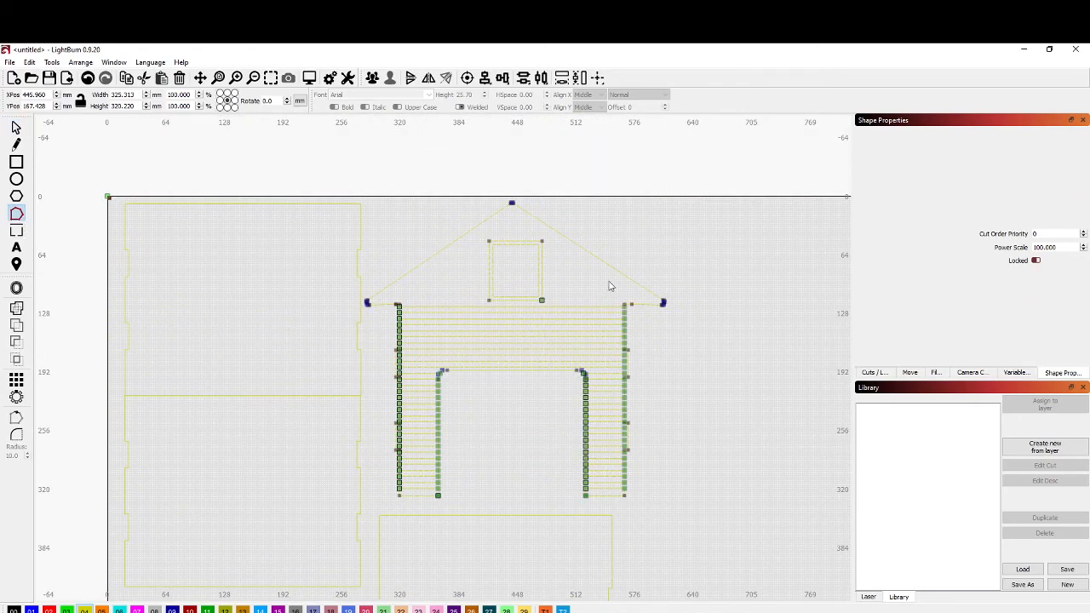
scroll(609, 302, up, 3)
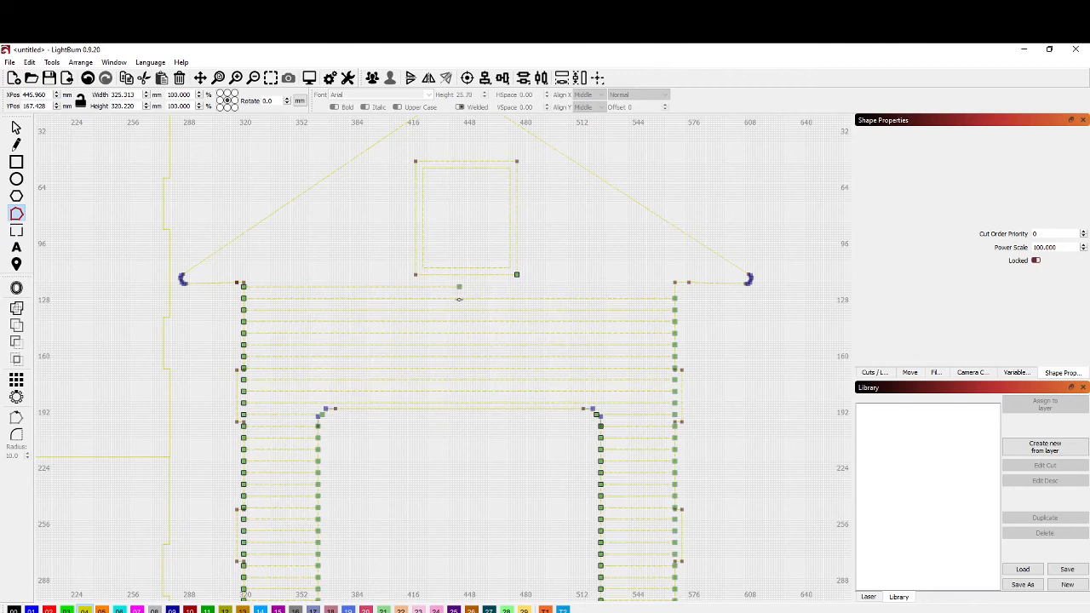
key(d)
drag(278, 286, 282, 253)
drag(316, 289, 318, 322)
drag(355, 288, 363, 253)
drag(400, 287, 403, 323)
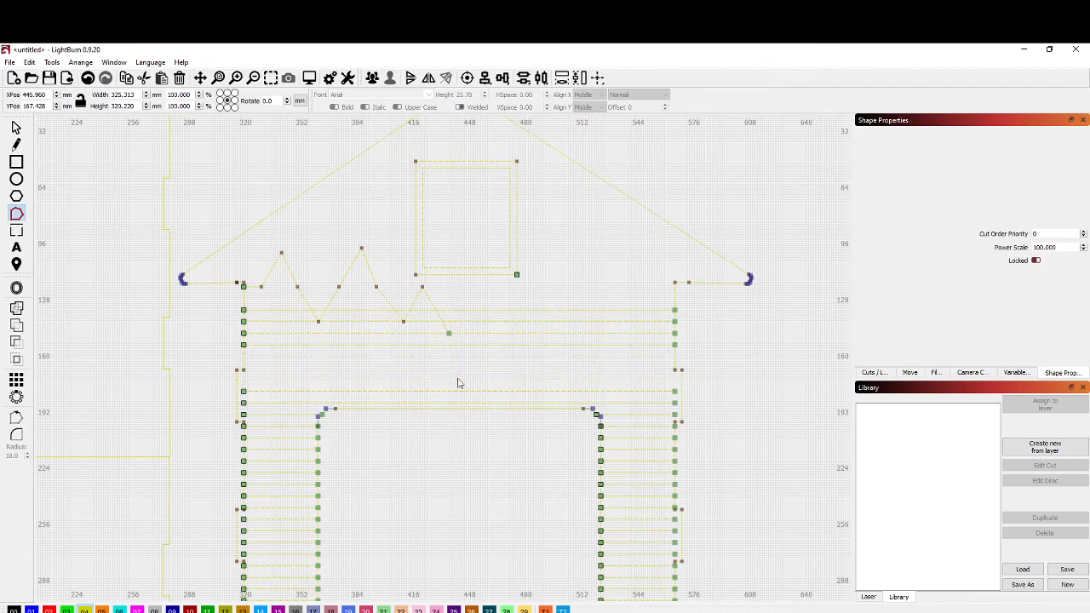
Adjust the left end of the fourth siding line to the wall's edge, and delete the line's right-hand portion.
key(e)
drag(163, 344, 247, 343)
key(Delete)
Select both outer nodes of the upper tab on the front wall's right edge and move them outward about 9 mm.
scroll(653, 375, up, 6)
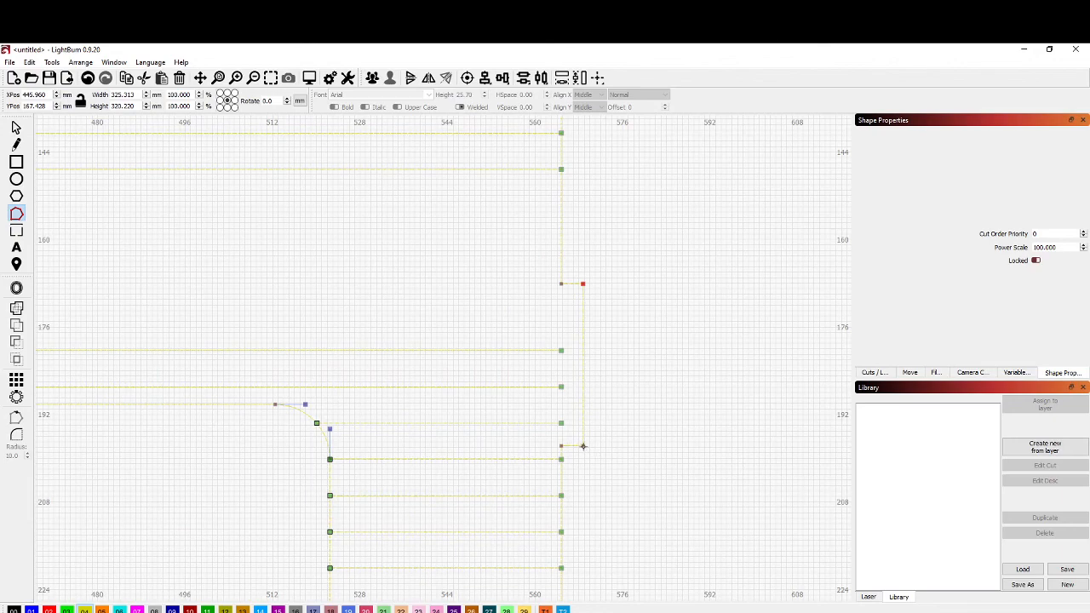
shift+click(583, 446)
drag(583, 446, 631, 457)
scroll(669, 345, down, 5)
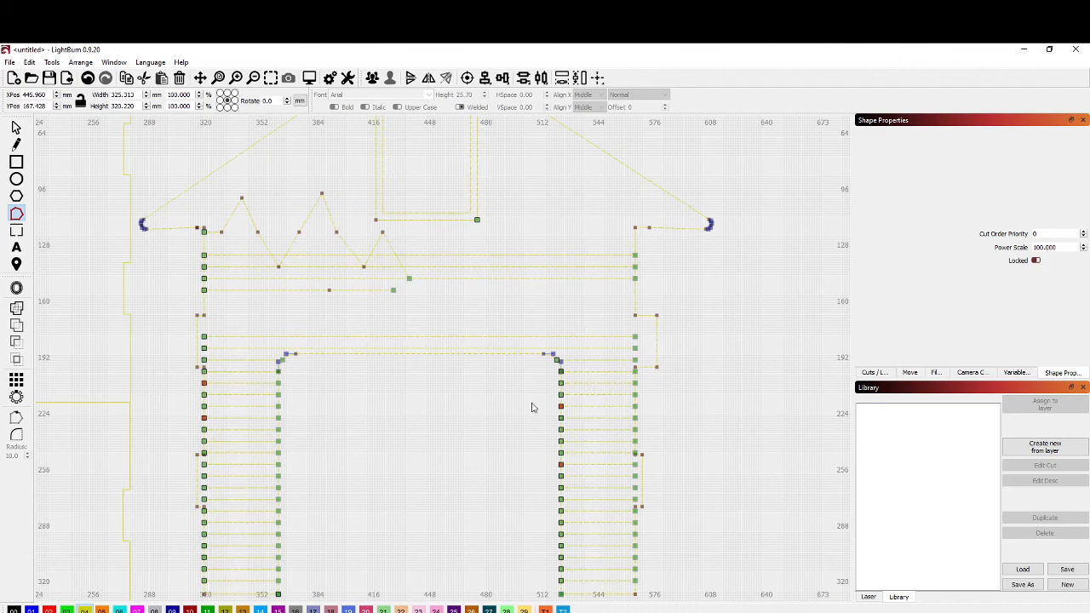
Shorten two siding lines on each side of the doorway, moving their left-end nodes about 13 mm right and right-end nodes about 17 mm left.
drag(560, 406, 583, 408)
click(635, 407)
shift+click(635, 465)
shift+click(278, 383)
shift+click(279, 418)
drag(278, 418, 248, 421)
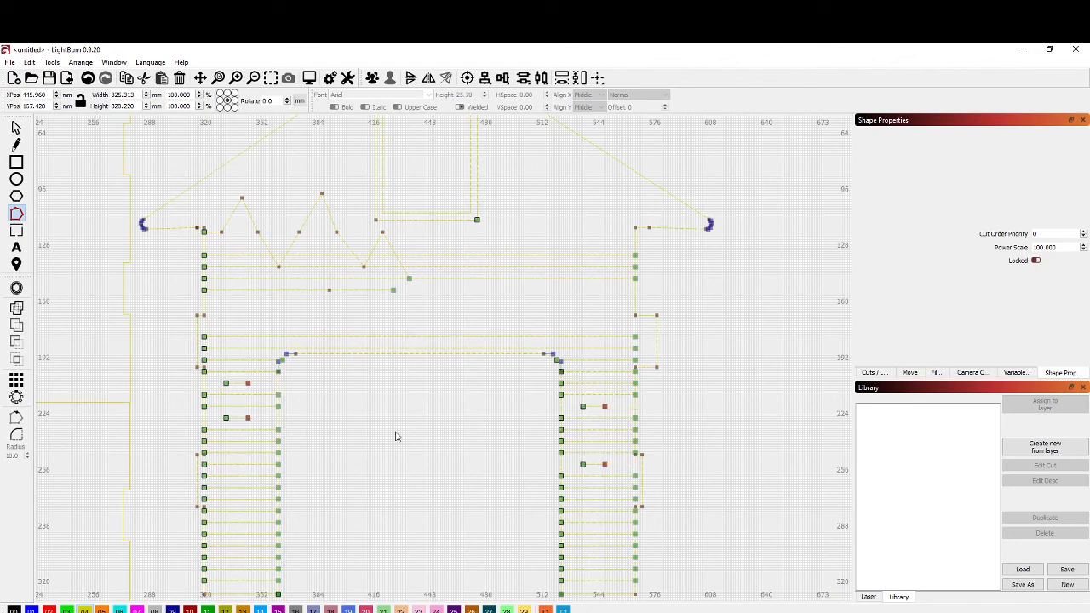
scroll(401, 432, down, 3)
scroll(416, 404, up, 2)
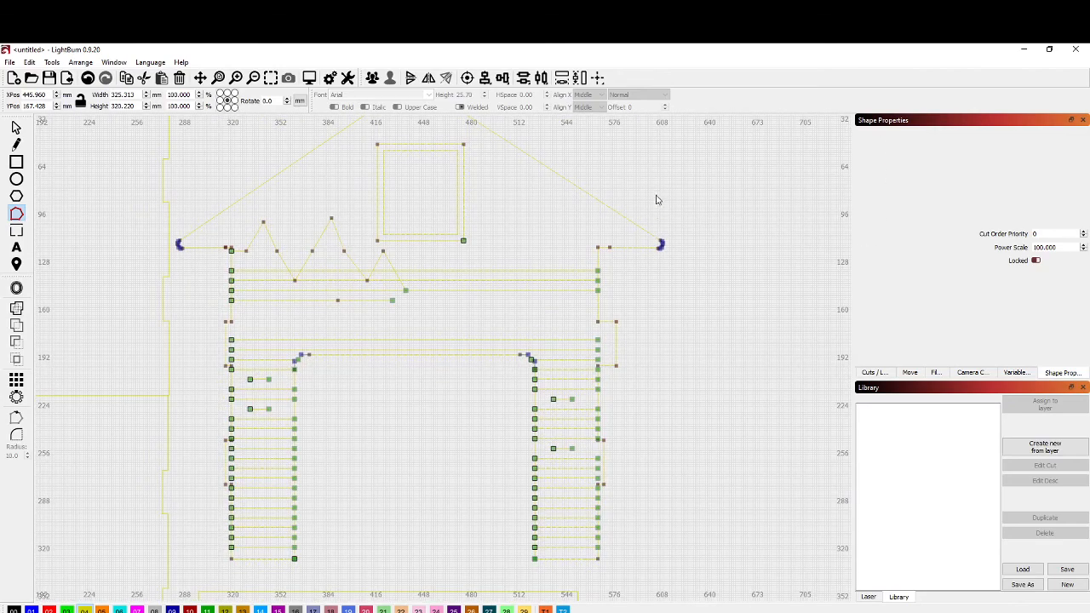
scroll(651, 209, down, 3)
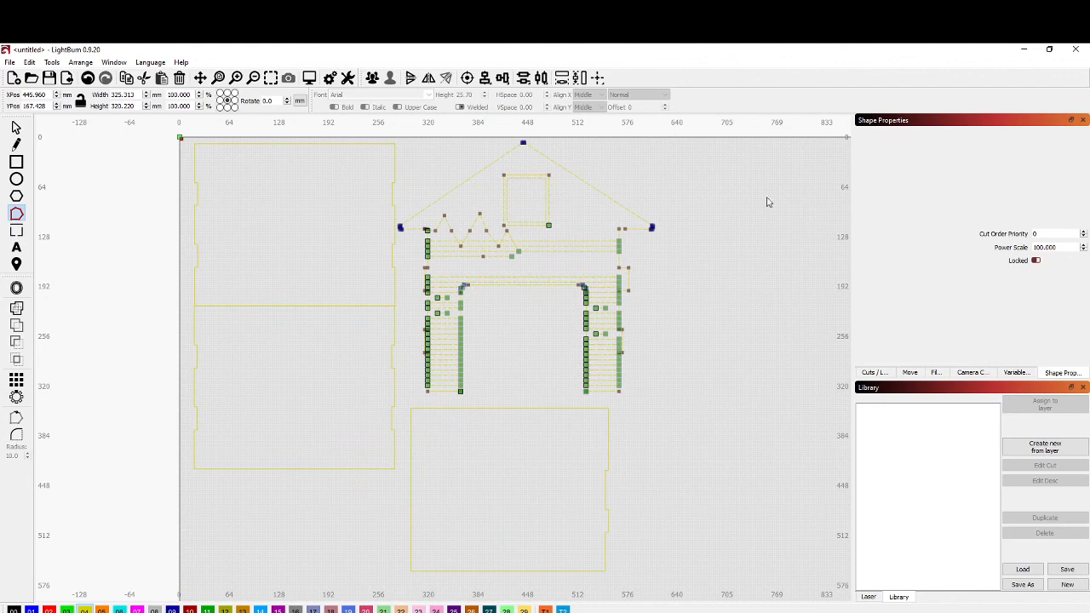
scroll(770, 200, down, 4)
scroll(683, 322, down, 3)
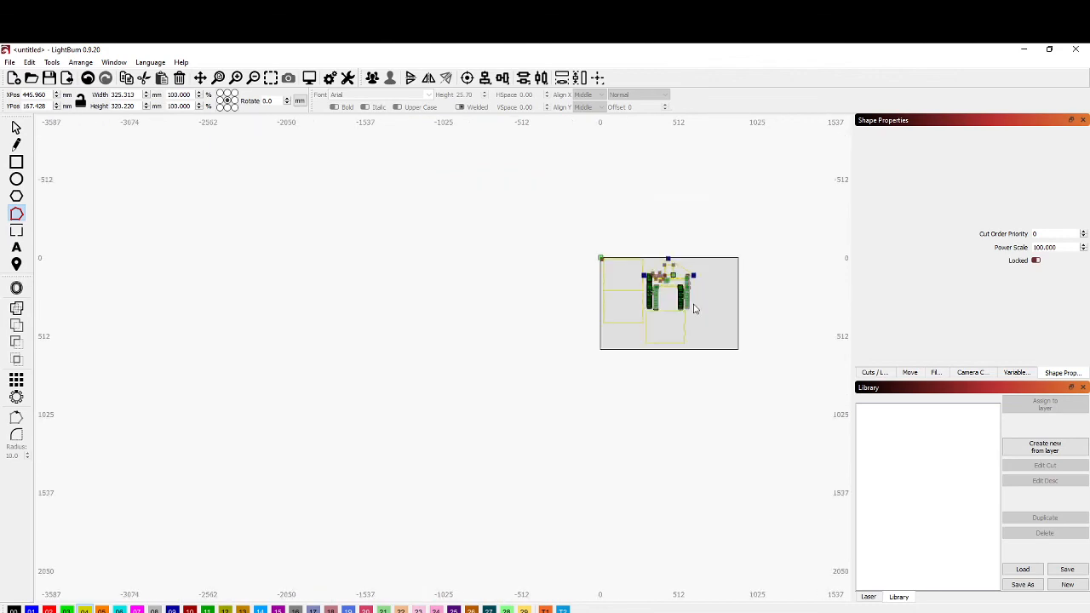
scroll(685, 311, up, 7)
scroll(584, 202, down, 5)
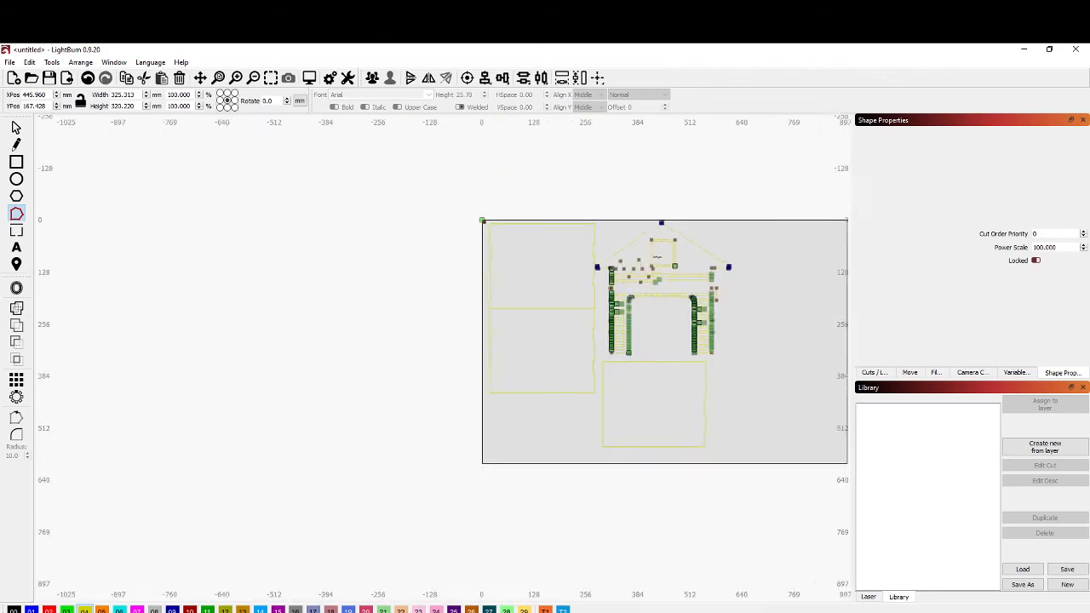
scroll(380, 300, down, 2)
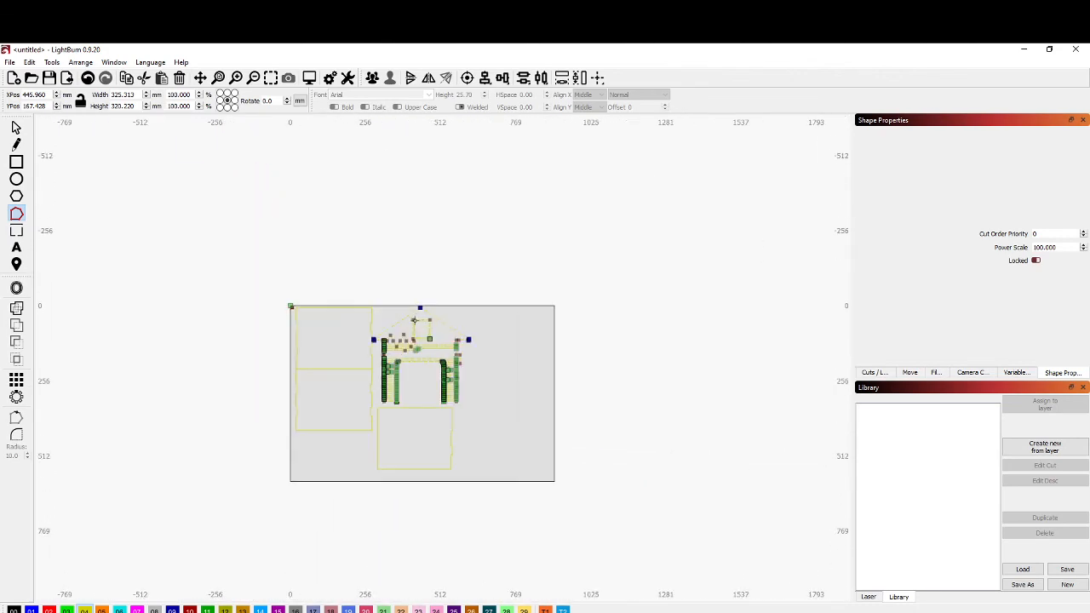